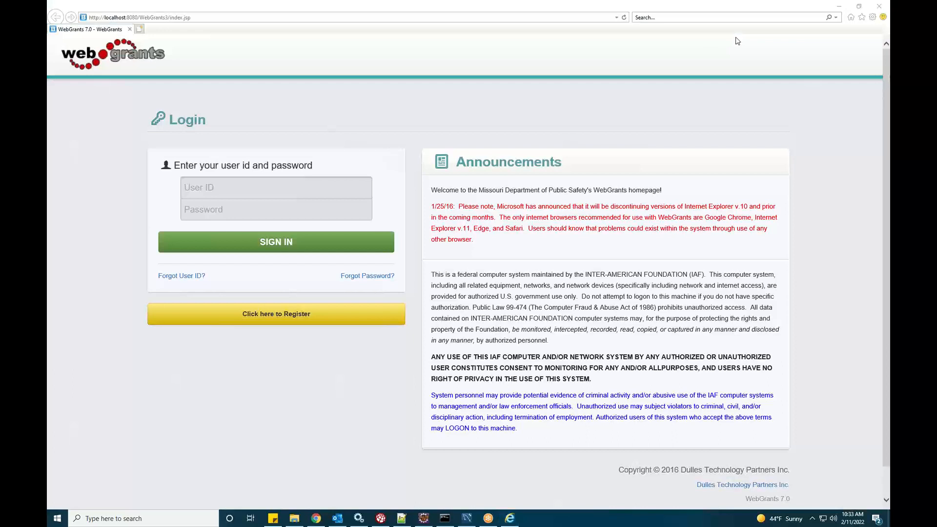
Sign in to WebGrants with the user ID "internal" and the account password.
left_click(271, 7)
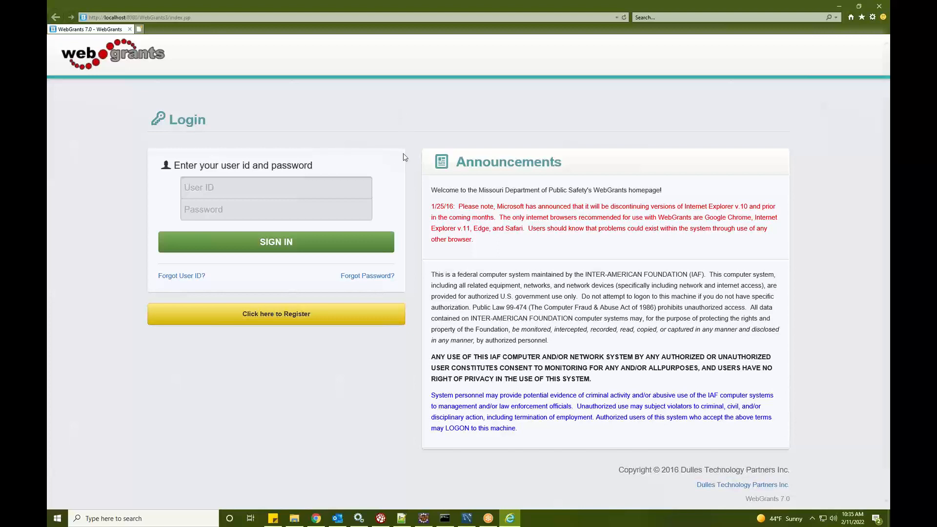
left_click(305, 190)
type("internal")
key("Tab")
type("********")
left_click(283, 251)
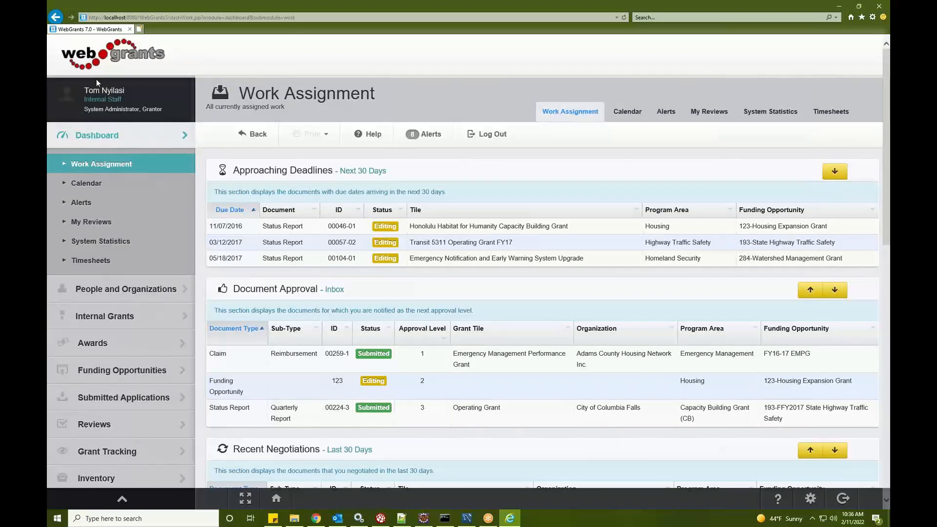
Examine the signed-in user's name, user type and security roles, plus the Work Assignment page heading.
triple_click(117, 92)
triple_click(100, 100)
triple_click(105, 109)
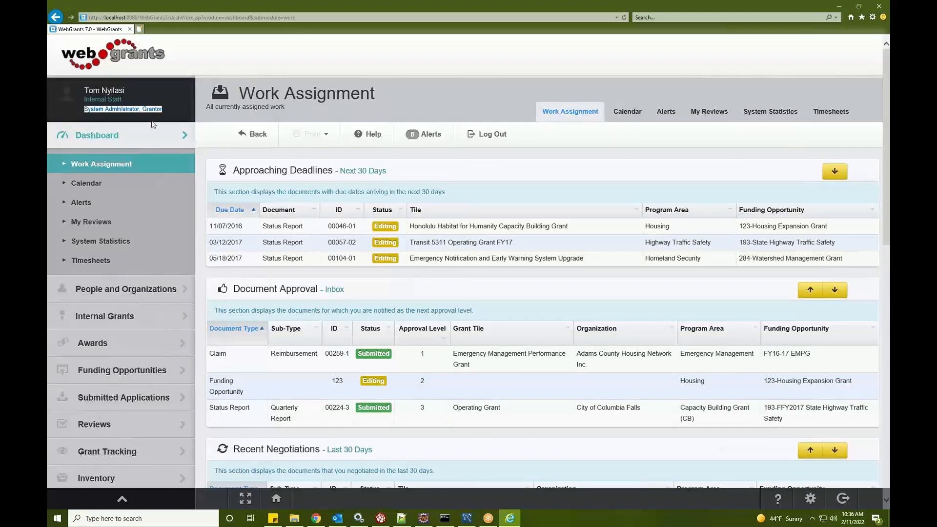
left_click(269, 107)
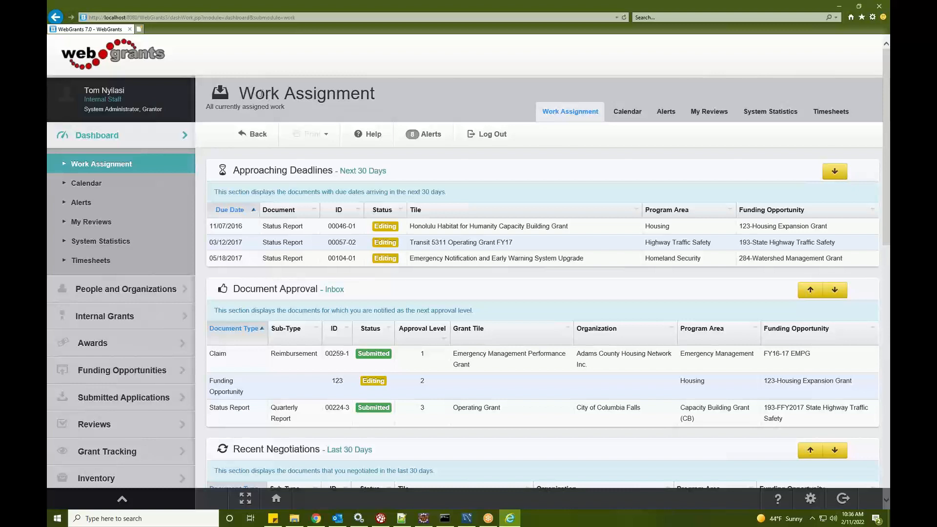
triple_click(260, 94)
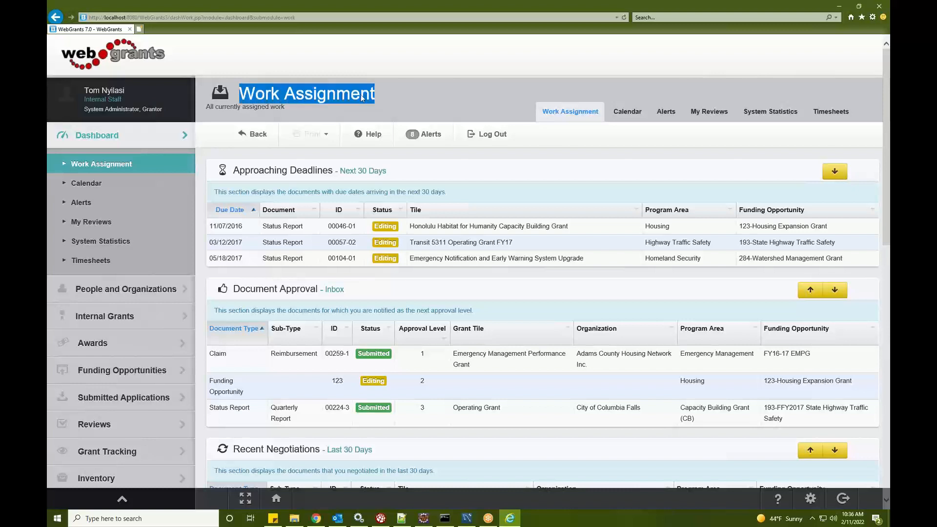
left_click(399, 90)
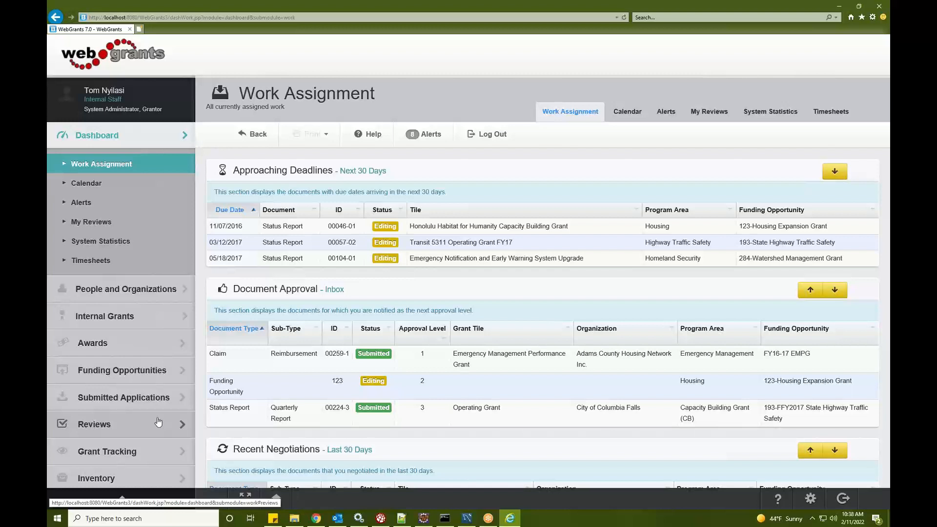
Look through the navigation modules from Dashboard down to Utilities.
scroll(158, 422, "down", 1)
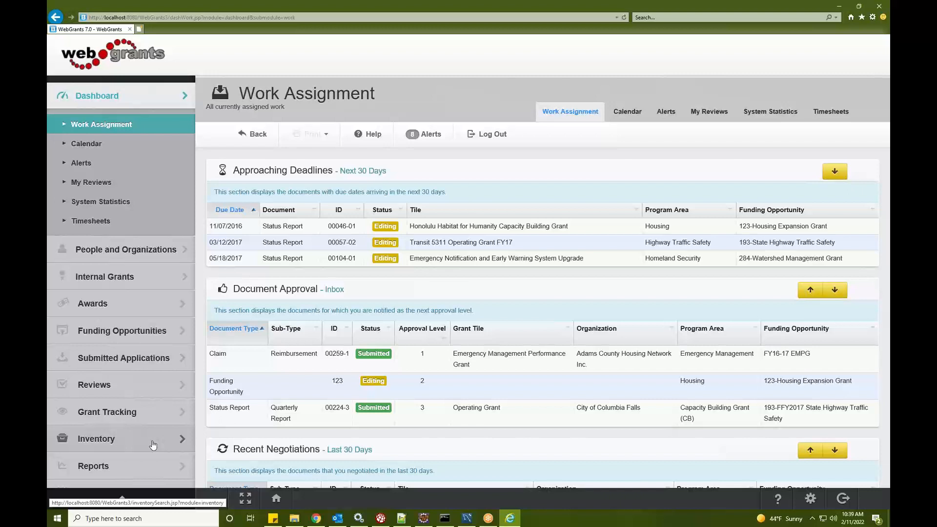
scroll(156, 440, "down", 1)
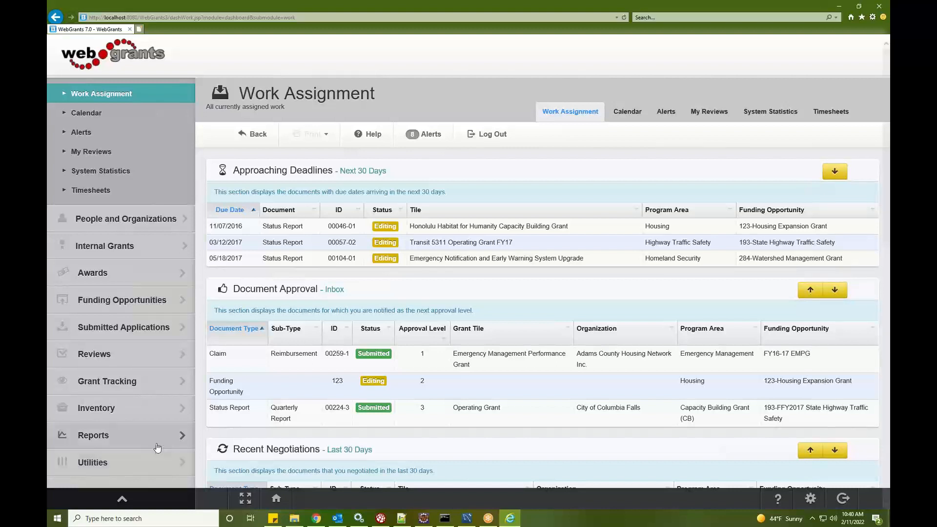
scroll(156, 445, "up", 2)
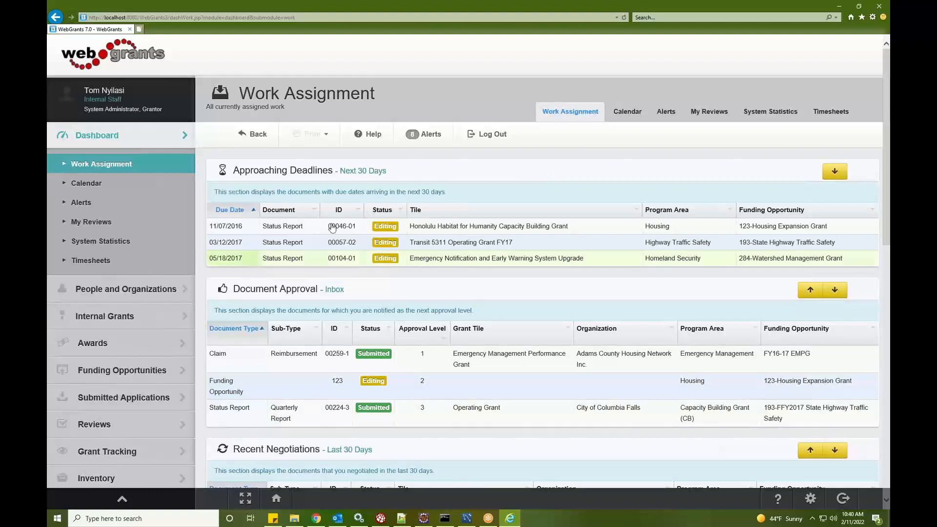
Review the Approaching Deadlines, Document Approval and Recent Negotiations sections of the work assignments.
triple_click(282, 171)
left_click_drag(283, 170, 457, 174)
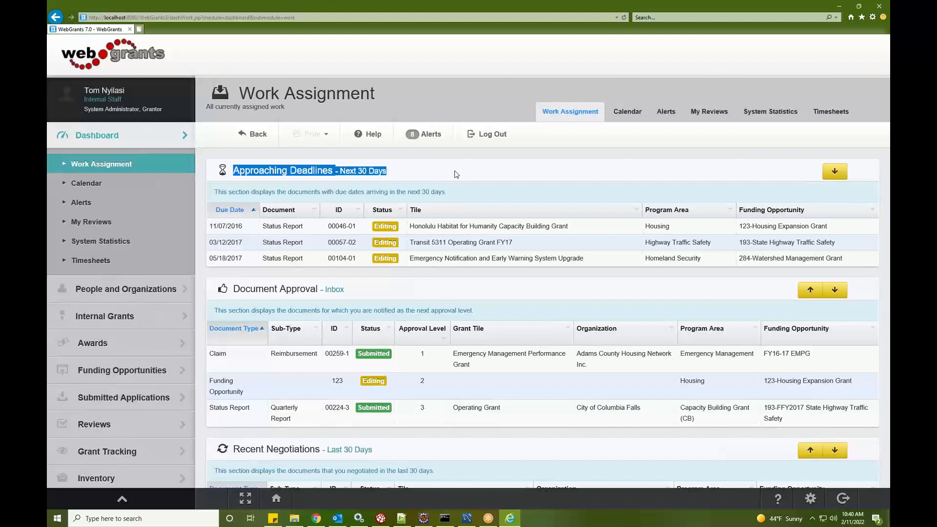
scroll(385, 221, "down", 2)
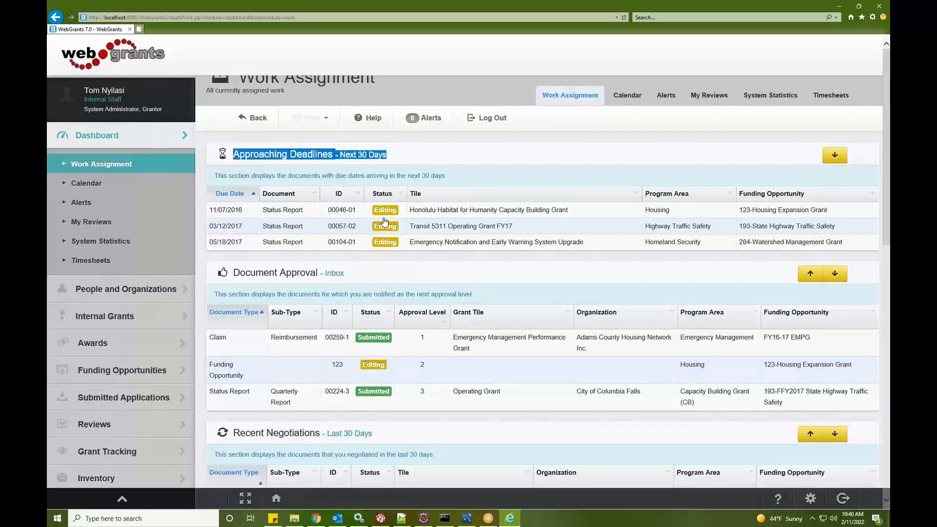
triple_click(384, 221)
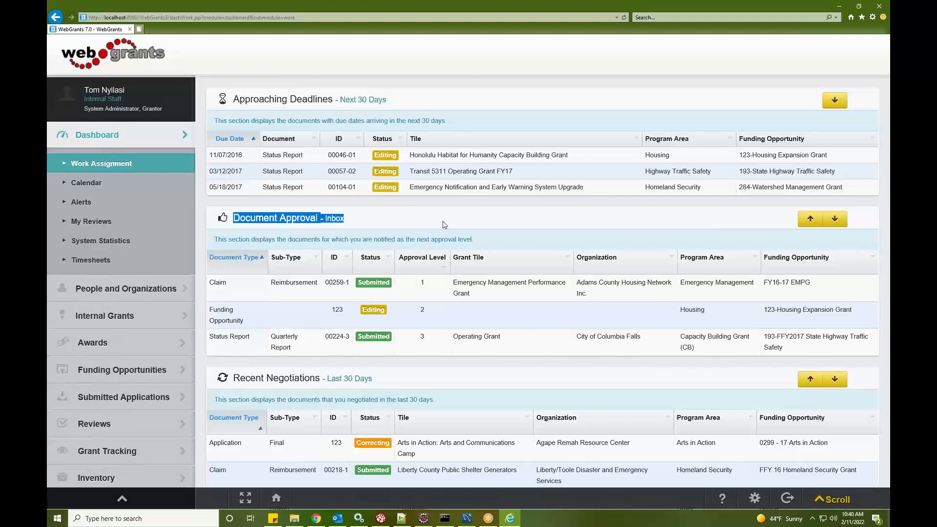
scroll(388, 230, "down", 3)
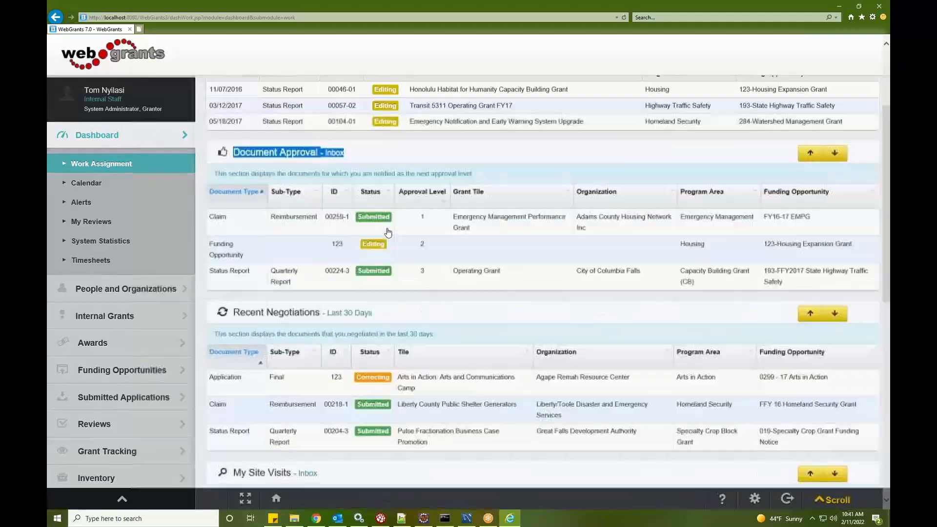
triple_click(385, 232)
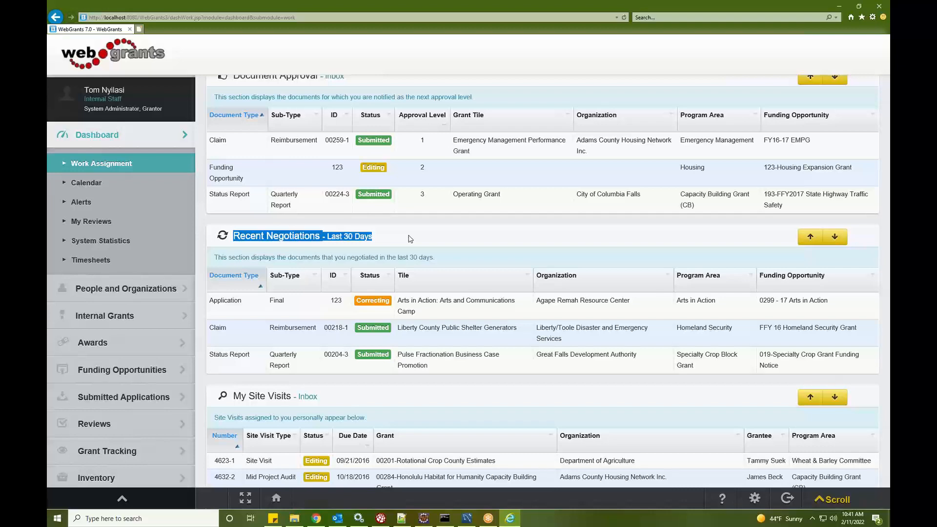
Review the My Site Visits, New User List and Quick Reports sections of the work assignments.
scroll(371, 234, "down", 3)
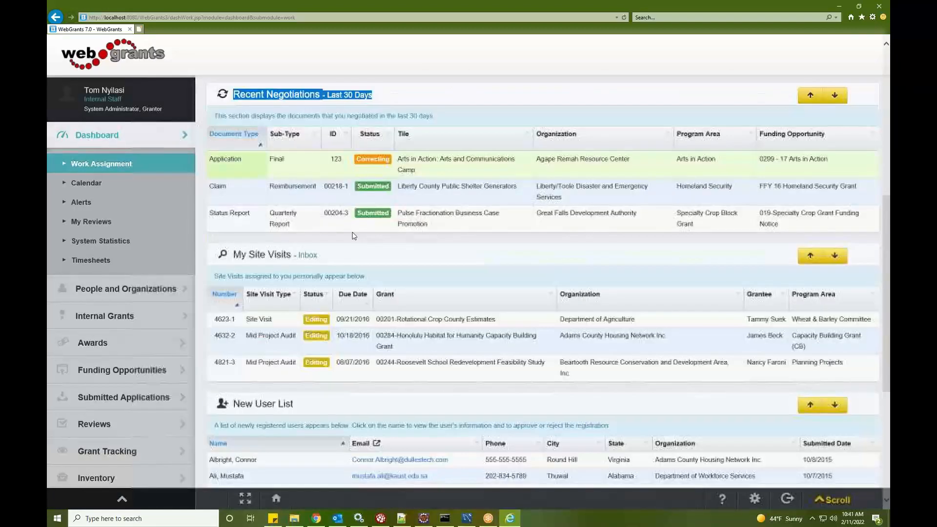
triple_click(367, 257)
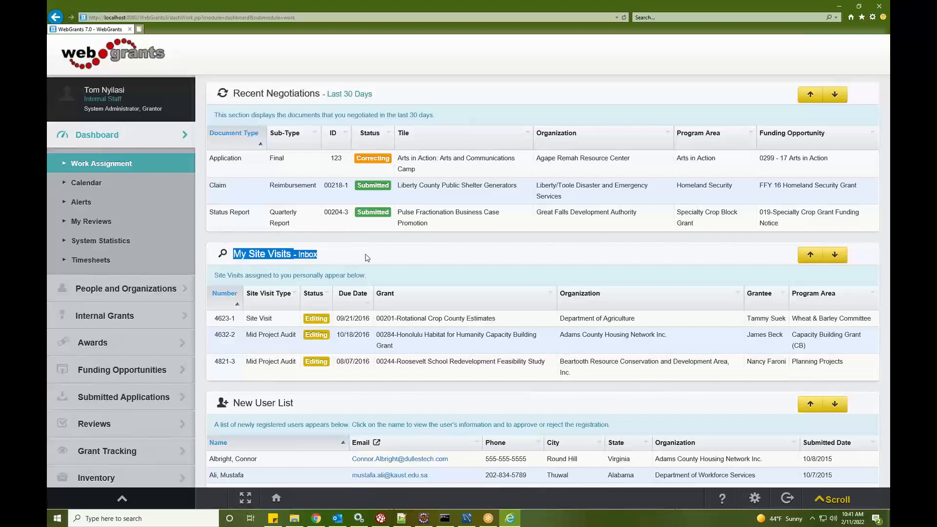
scroll(366, 273, "down", 2)
triple_click(339, 333)
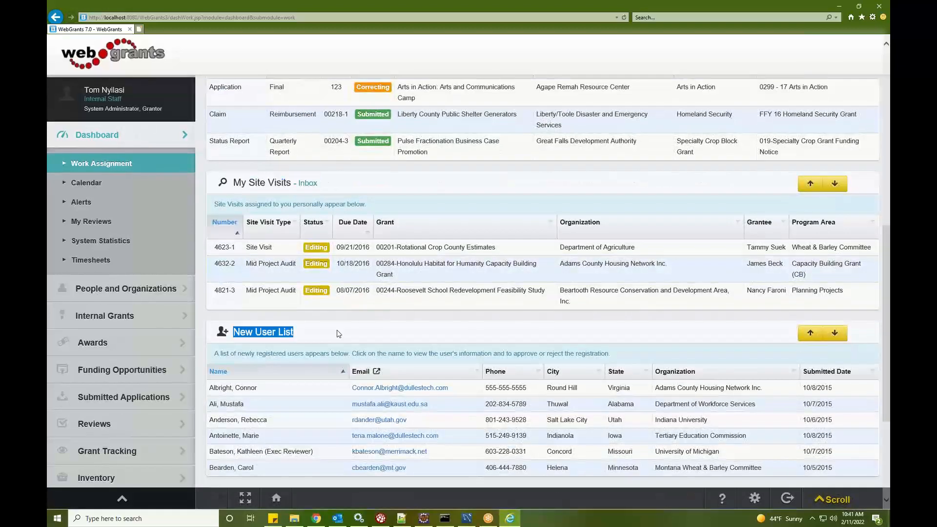
scroll(361, 293, "down", 2)
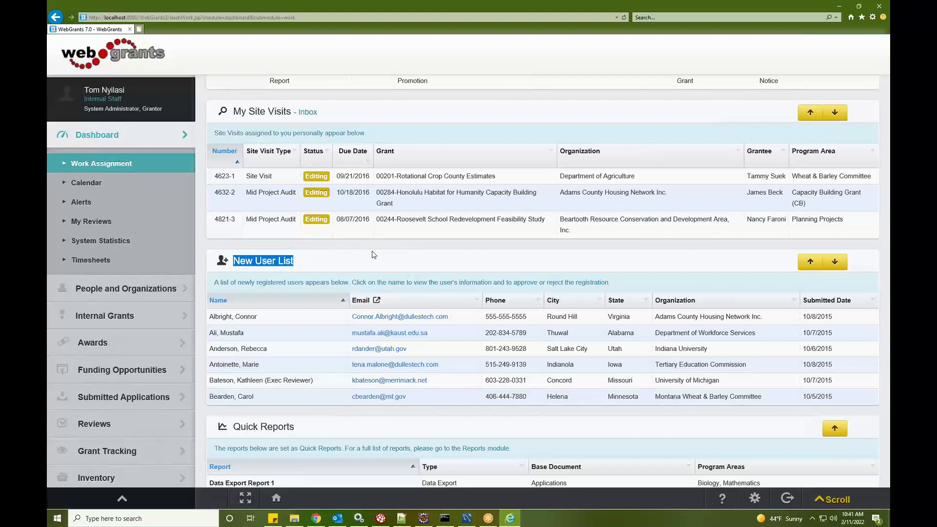
scroll(332, 273, "down", 2)
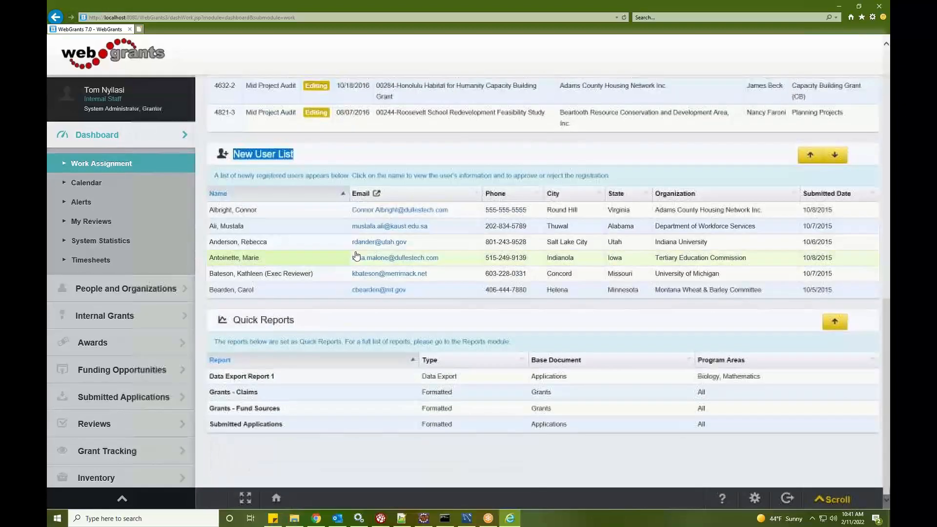
left_click_drag(233, 321, 292, 322)
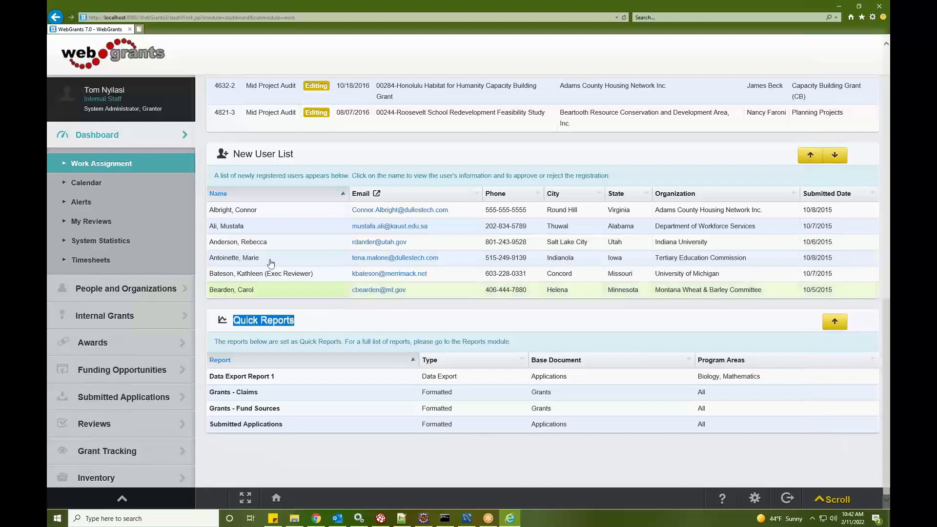
View the dashboard's Calendar, and read through the Alert History on the Alerts page.
left_click(98, 187)
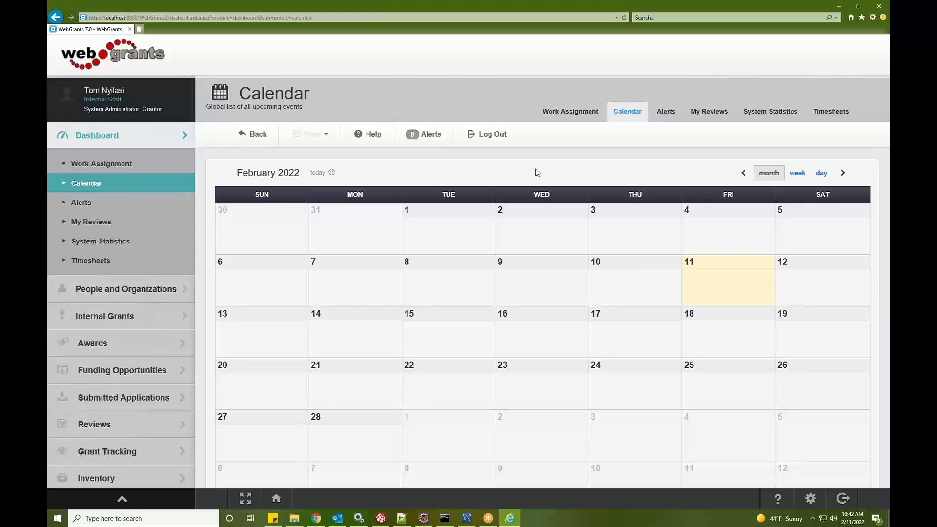
left_click(86, 208)
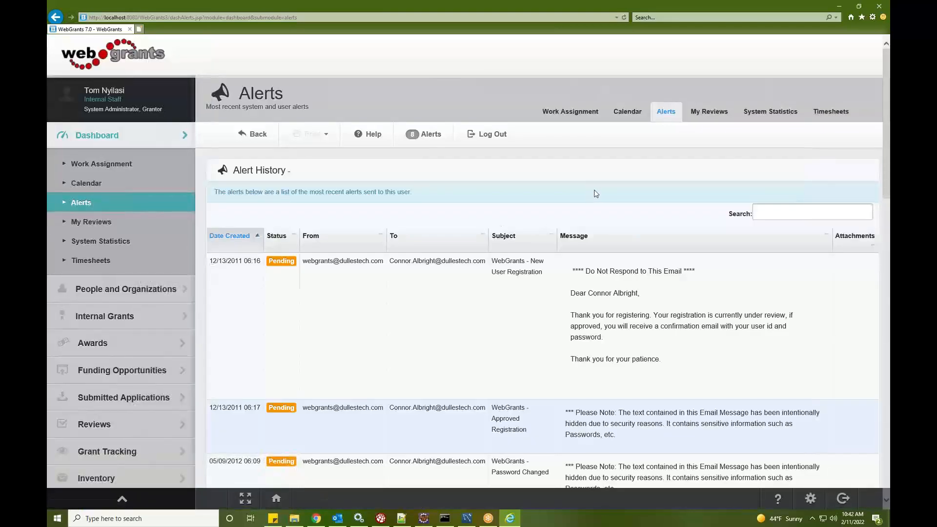
scroll(602, 197, "down", 15)
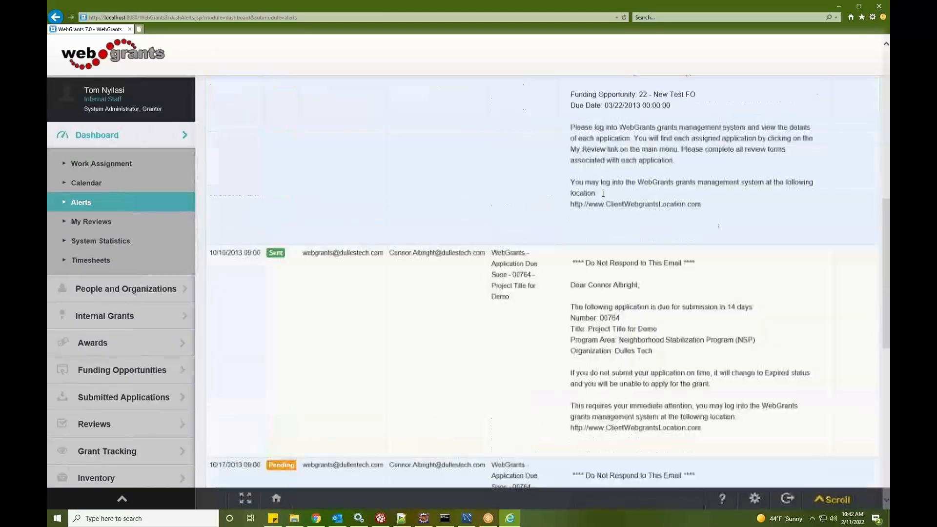
scroll(603, 194, "down", 1)
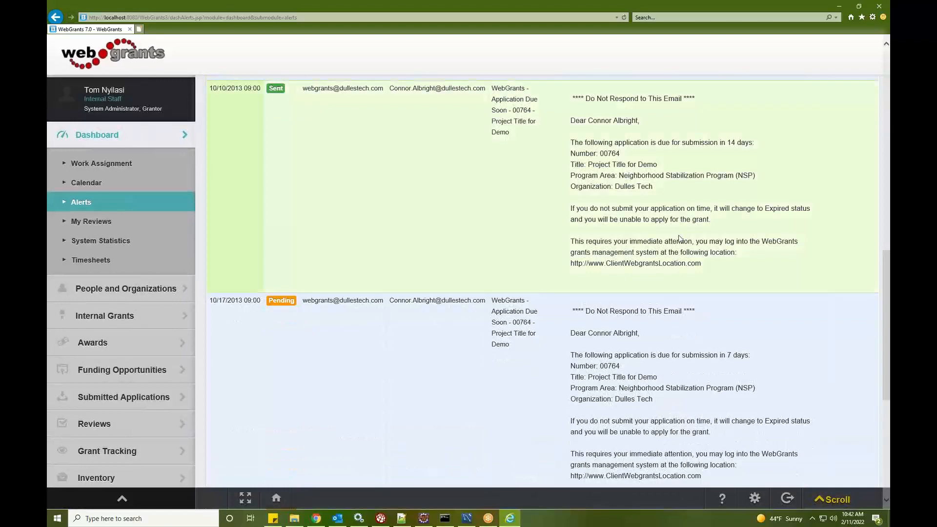
scroll(680, 239, "up", 15)
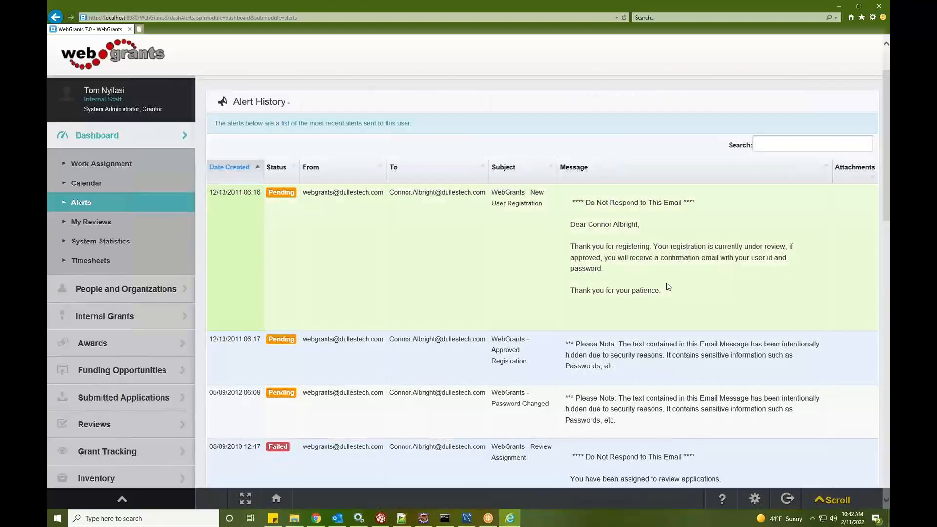
scroll(668, 286, "up", 3)
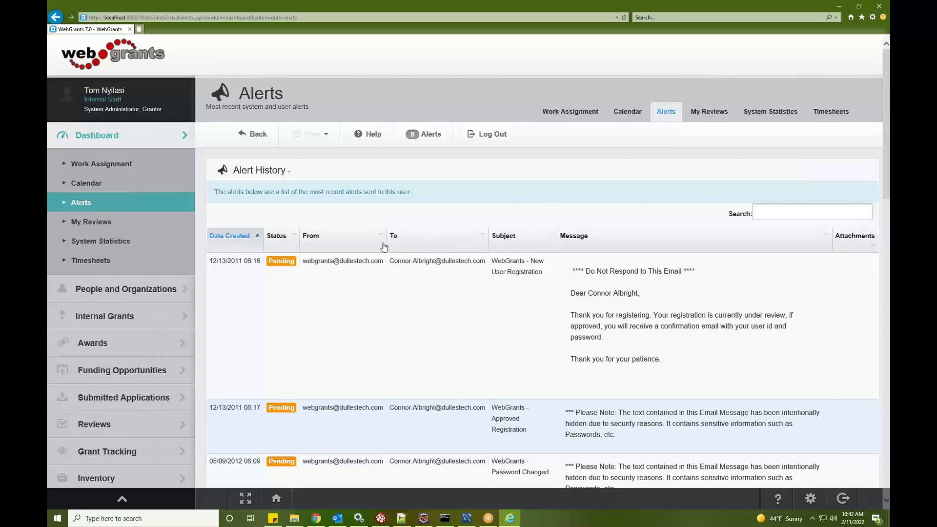
Open the People Database and examine its Advanced Search criteria and name search without running a search.
left_click(90, 290)
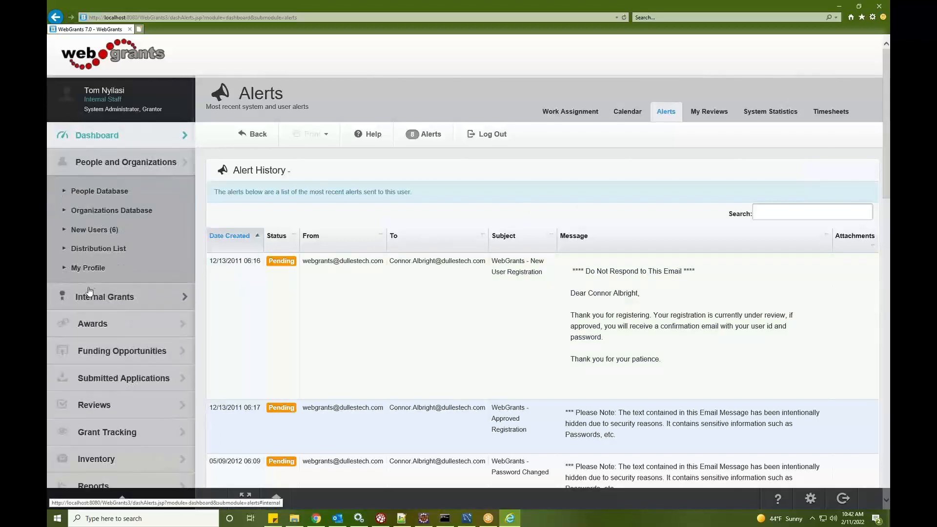
left_click(108, 197)
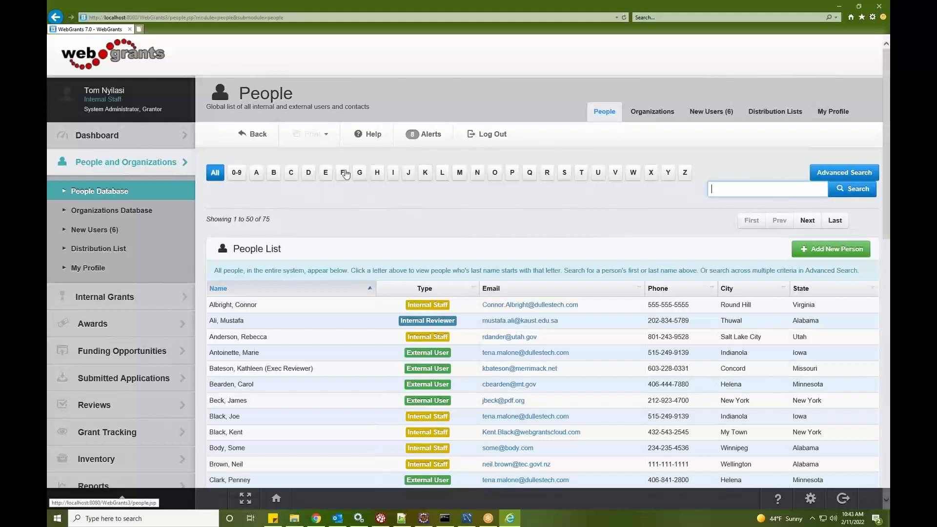
left_click(850, 173)
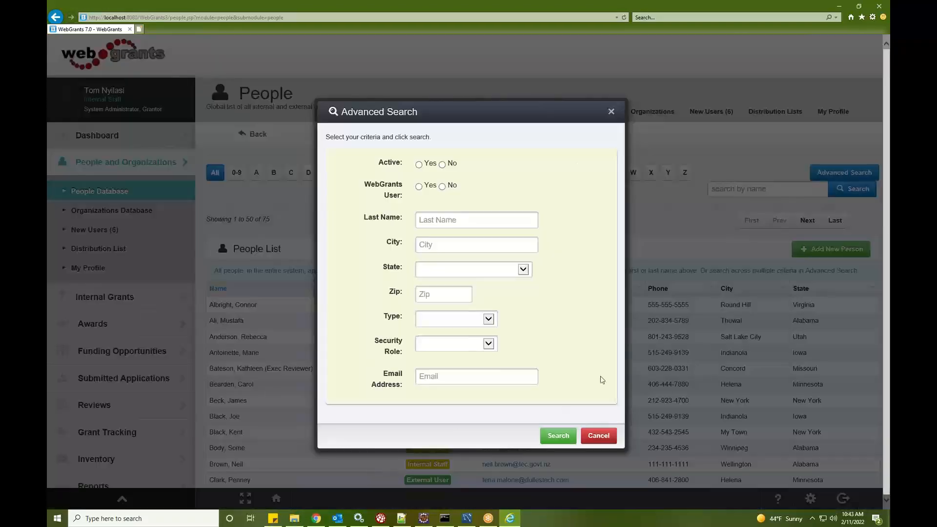
left_click(600, 435)
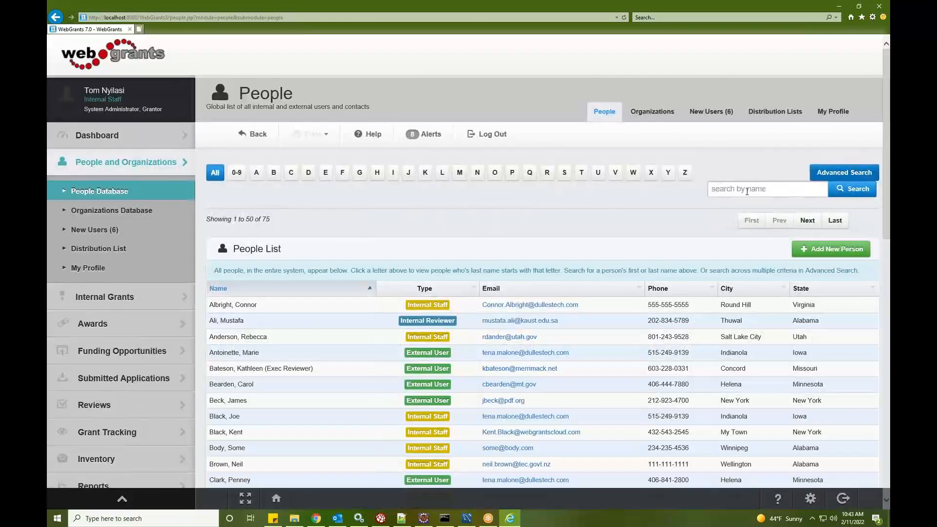
left_click(746, 191)
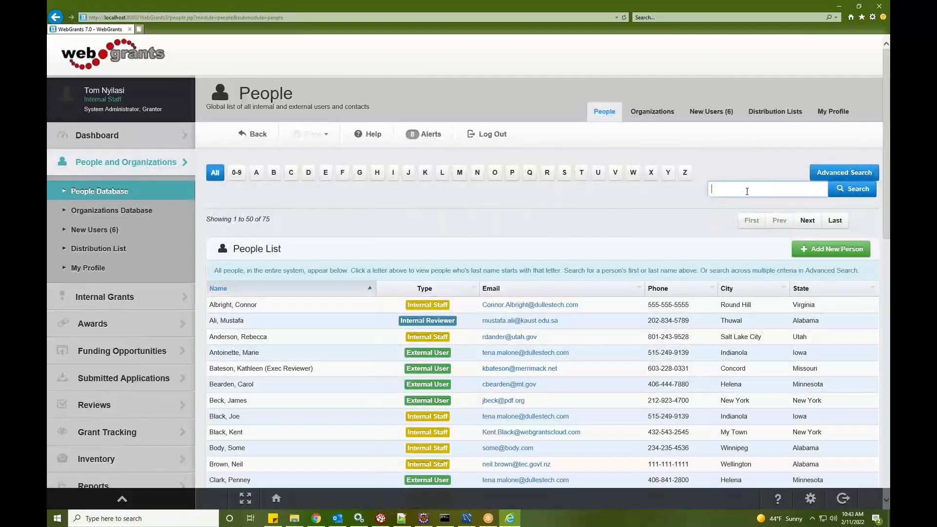
left_click(454, 221)
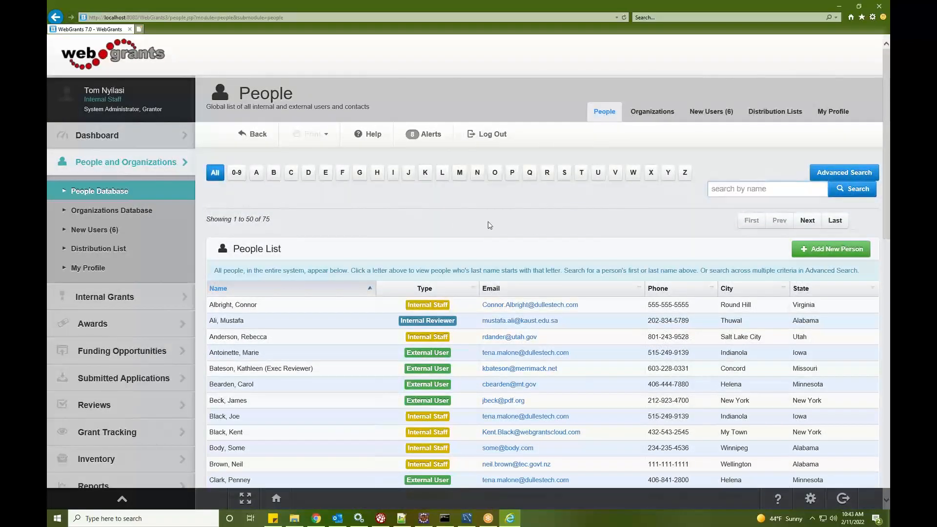
Open the first person's record in the People List and bring up its contact information for editing.
left_click(315, 303)
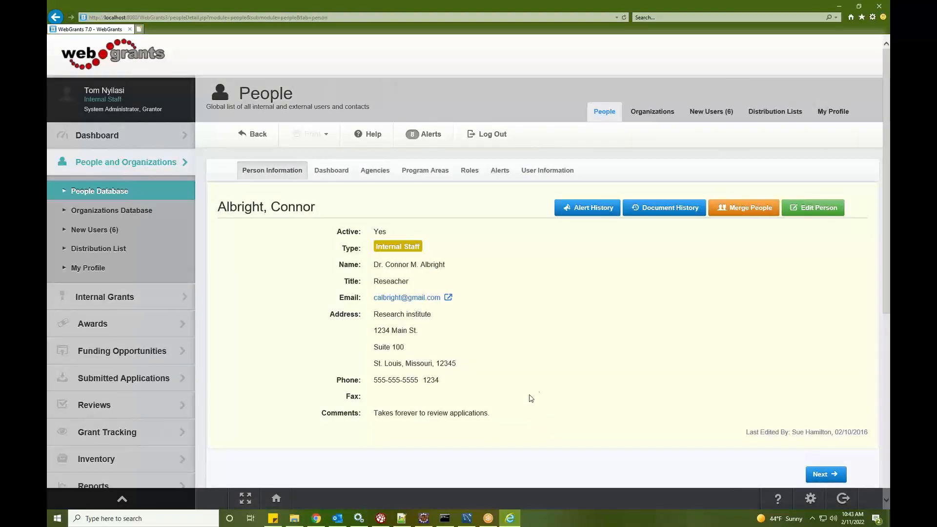
left_click(819, 213)
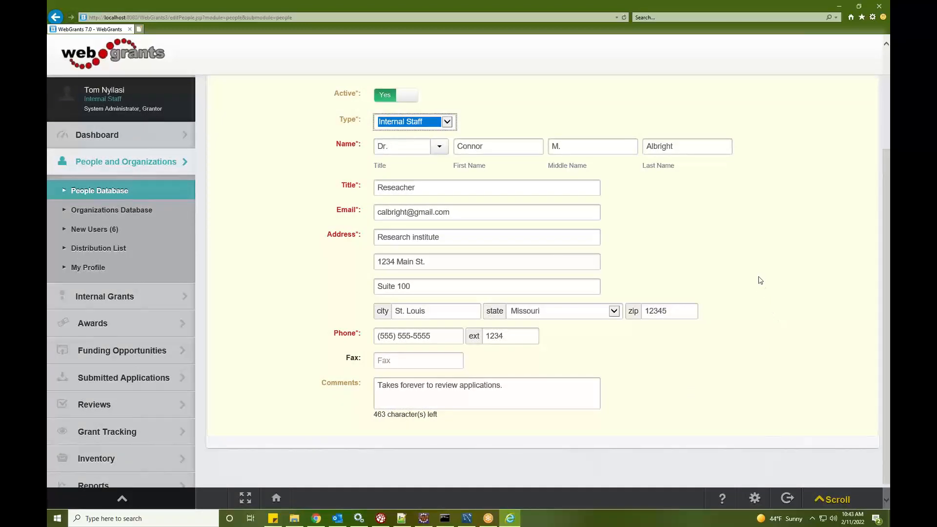
scroll(759, 279, "up", 2)
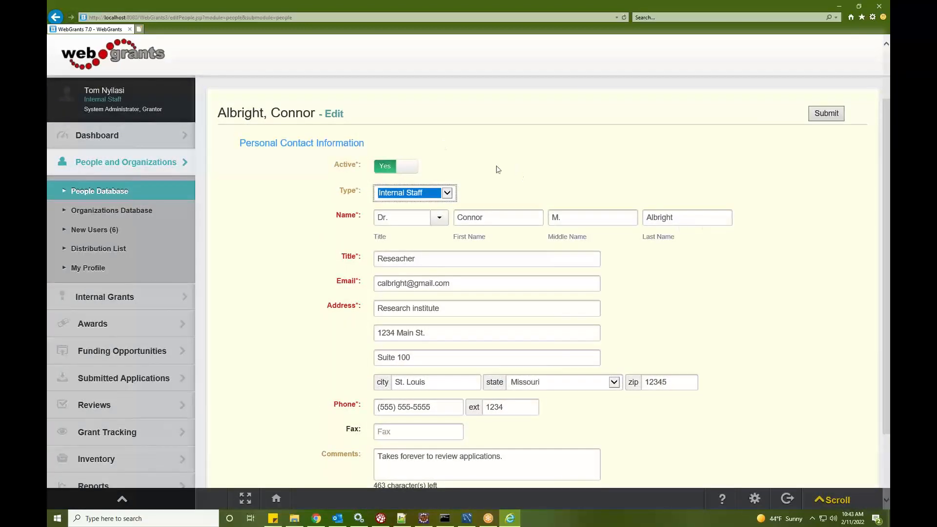
Leave the contact form unsaved and try limiting the person's agency access to Department of Science and Department of History, without saving.
scroll(496, 169, "up", 2)
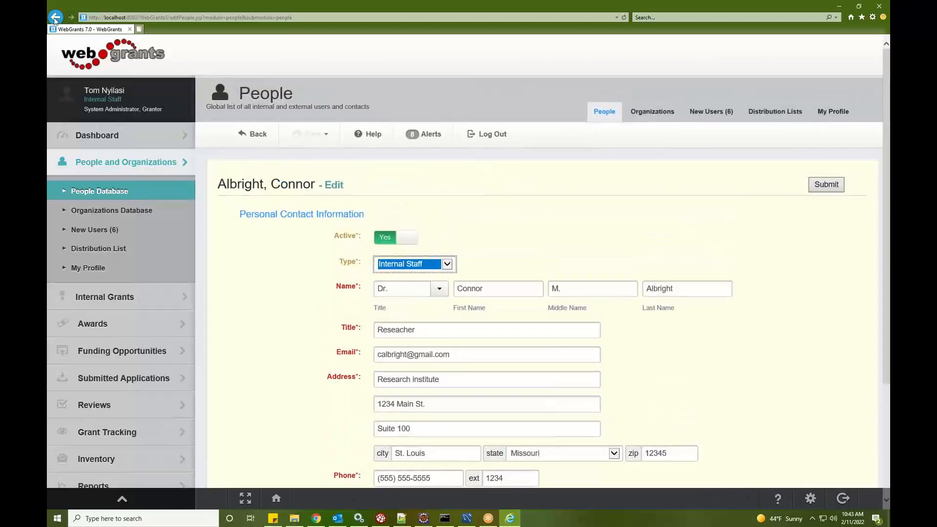
left_click(56, 18)
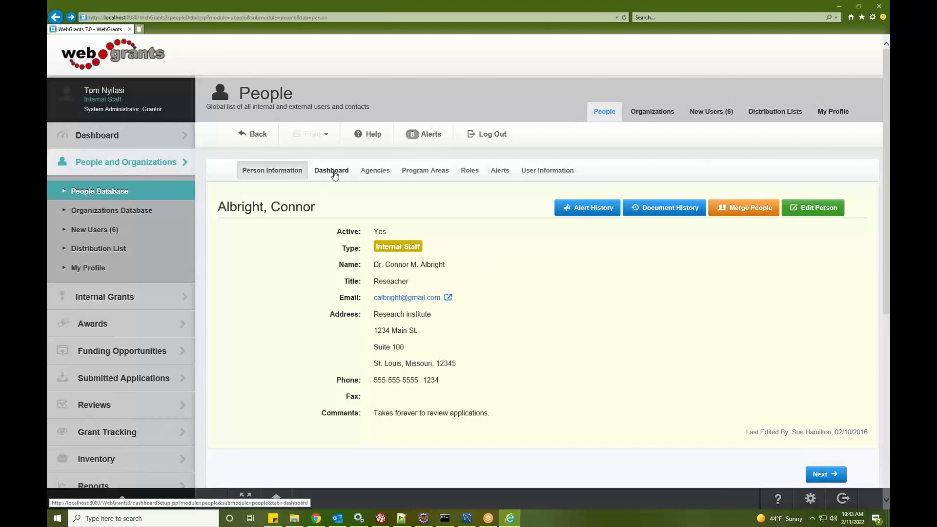
left_click(381, 176)
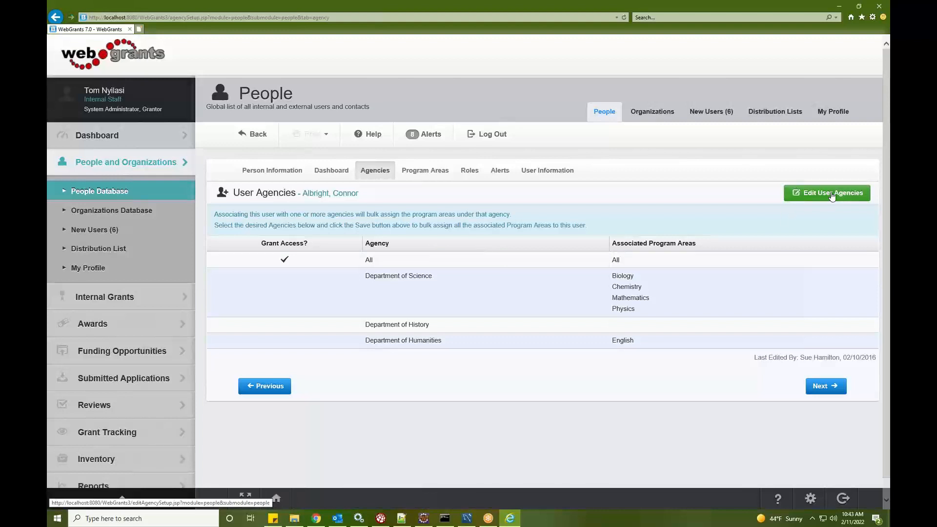
left_click(830, 195)
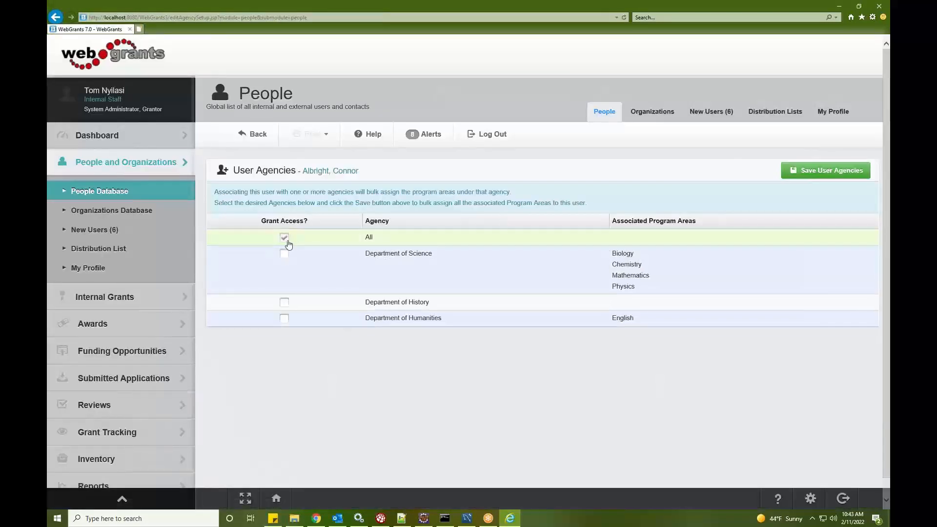
left_click(285, 254)
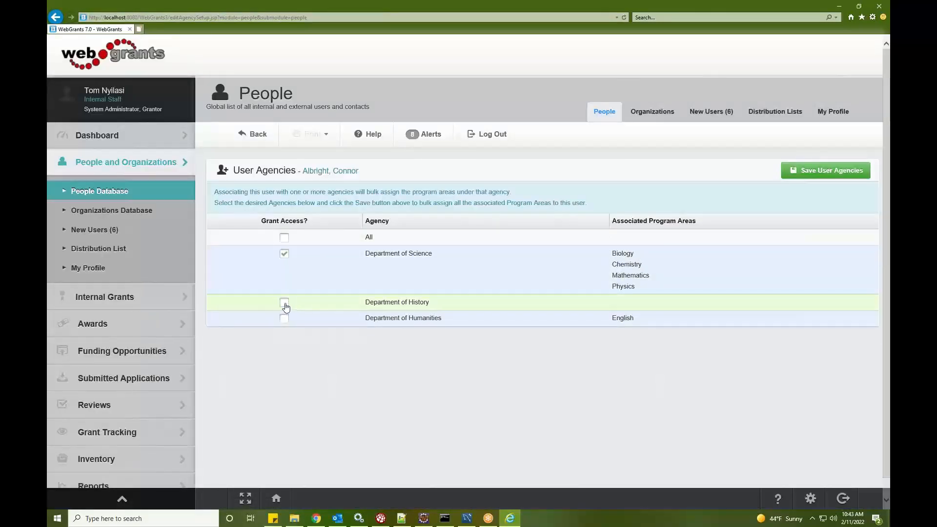
left_click(284, 303)
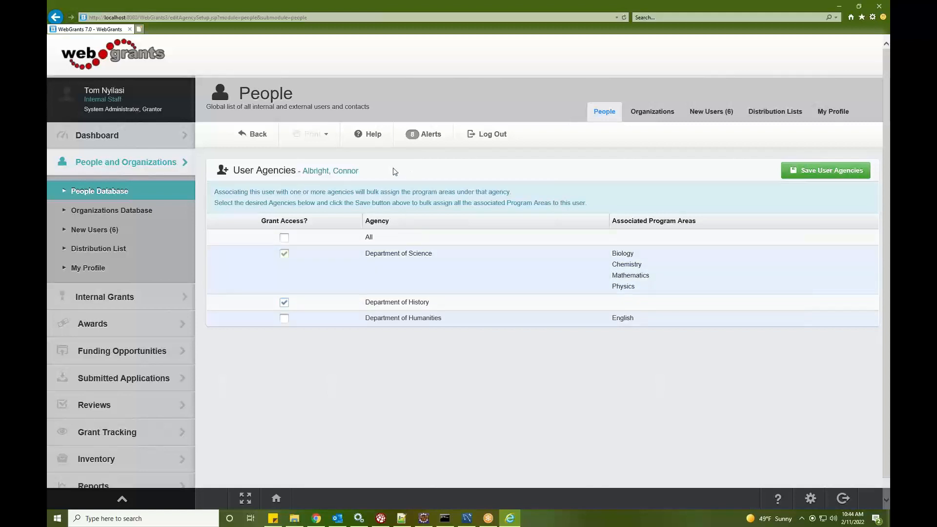
left_click(56, 17)
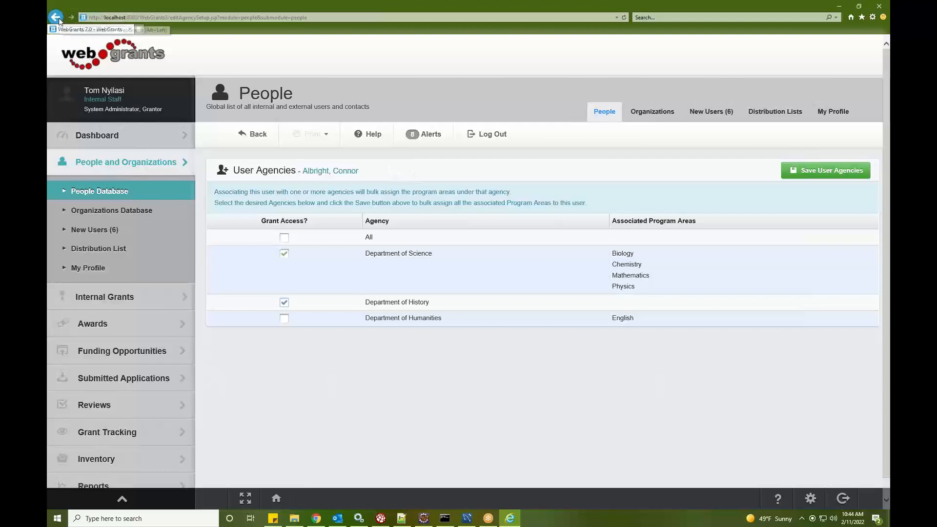
Try revoking the person's Biology, Chemistry and English program areas and granting Biology and Chemistry again, without saving.
left_click(426, 171)
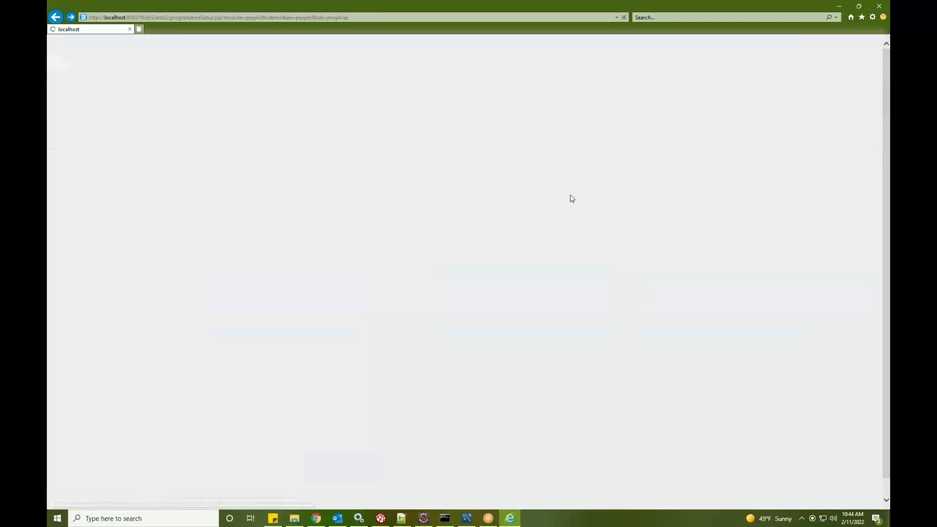
left_click(819, 193)
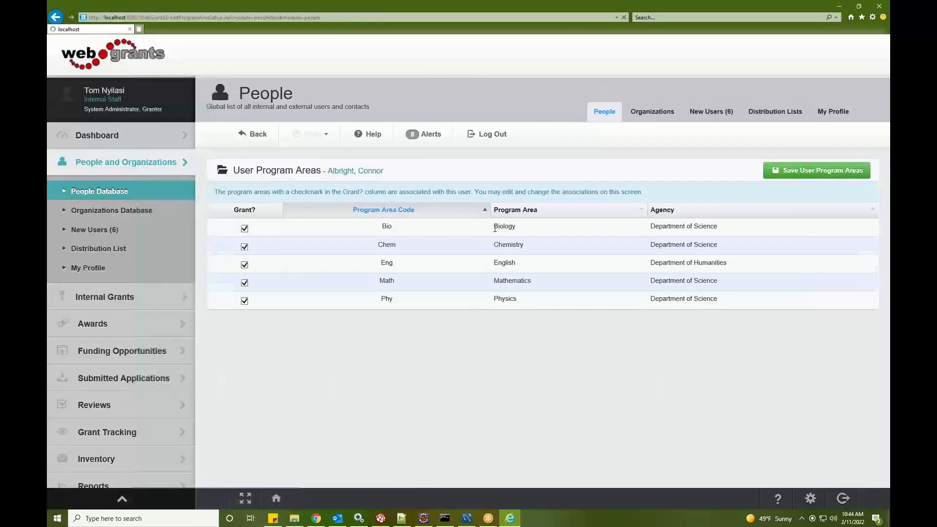
left_click(244, 243)
left_click(244, 228)
left_click(245, 259)
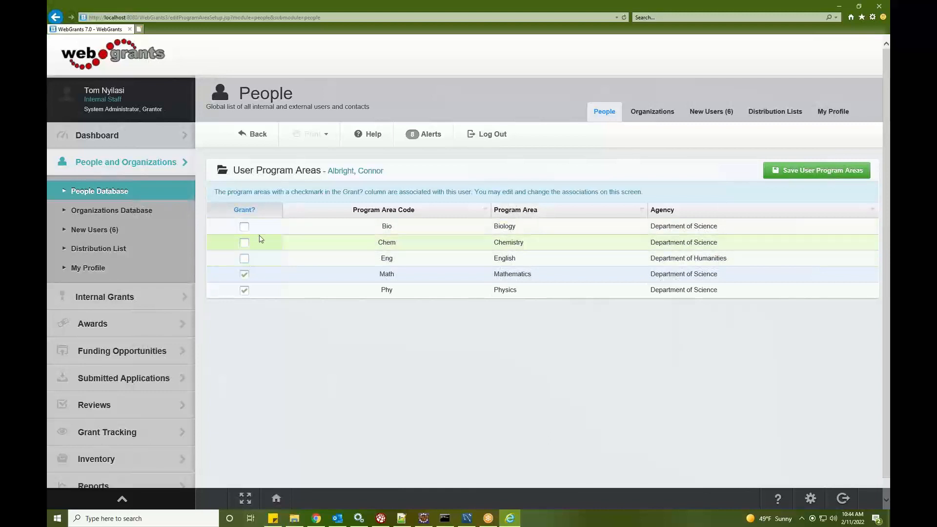
left_click(244, 226)
left_click(244, 243)
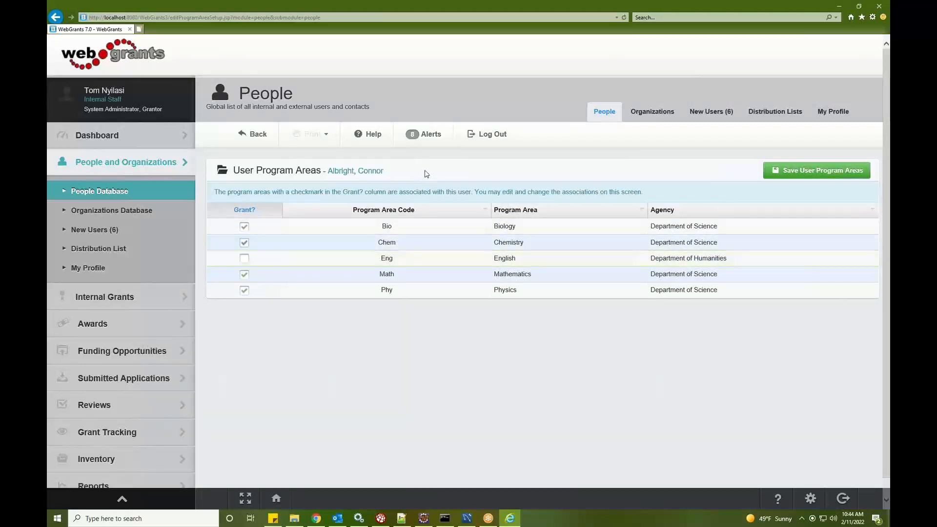
left_click(56, 19)
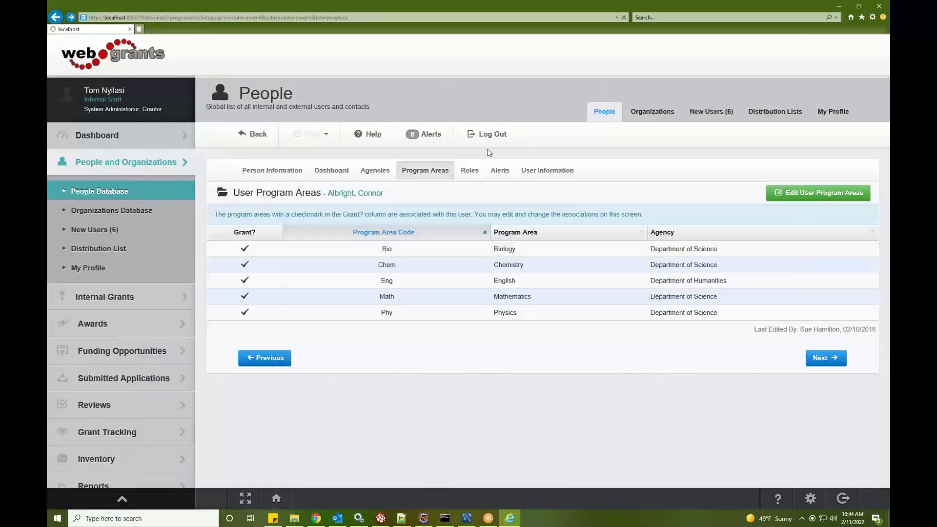
Review the person's user roles, and read through the editable alert subscriptions without saving any change.
left_click(464, 175)
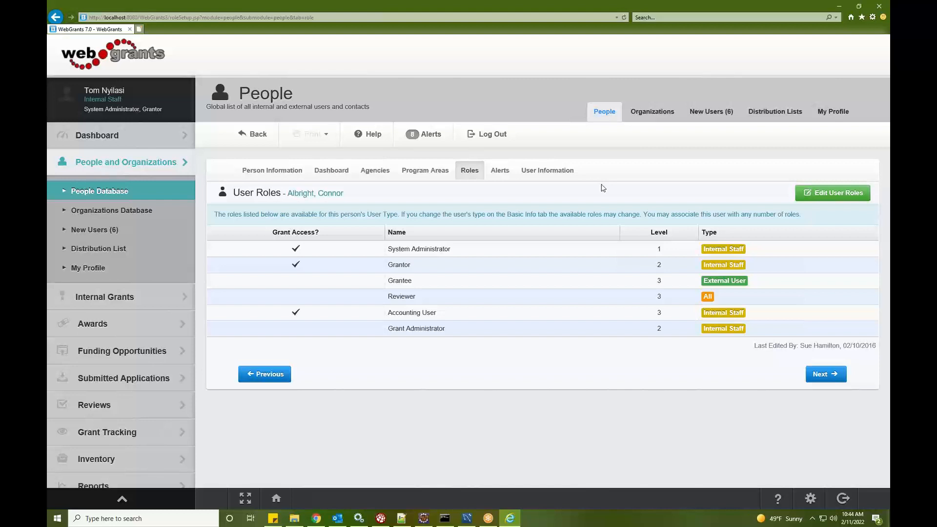
left_click(500, 175)
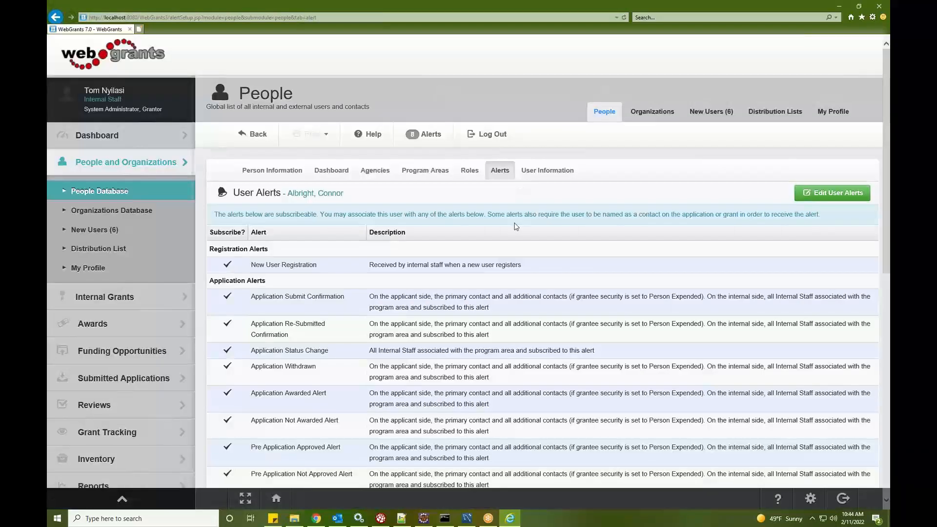
scroll(515, 224, "down", 1)
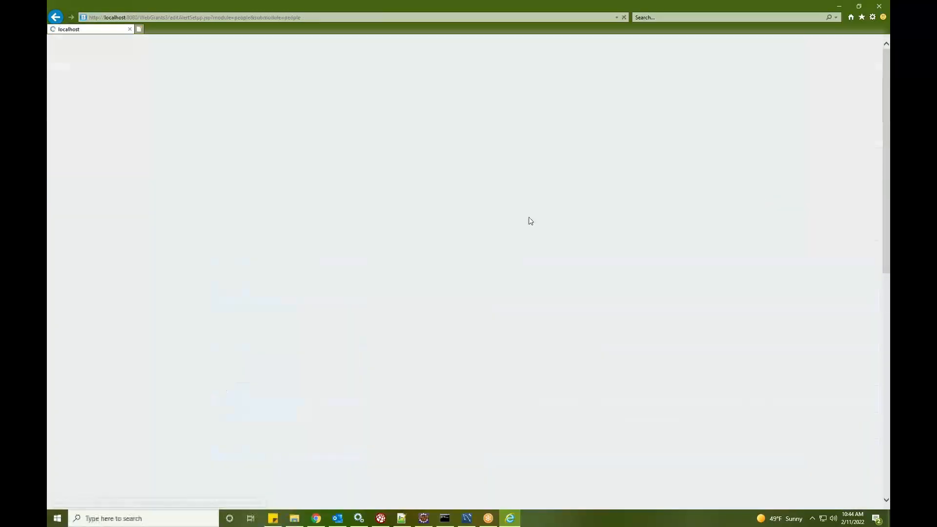
scroll(442, 225, "down", 3)
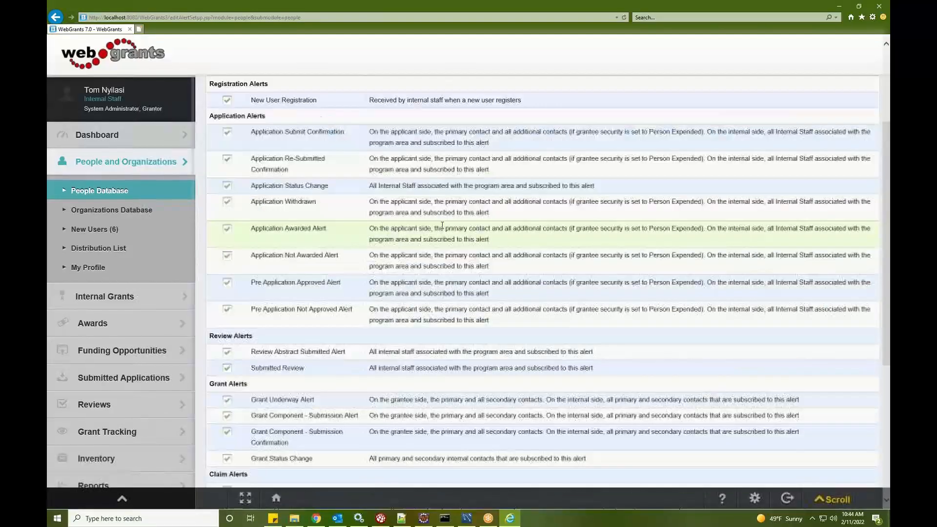
scroll(442, 225, "down", 2)
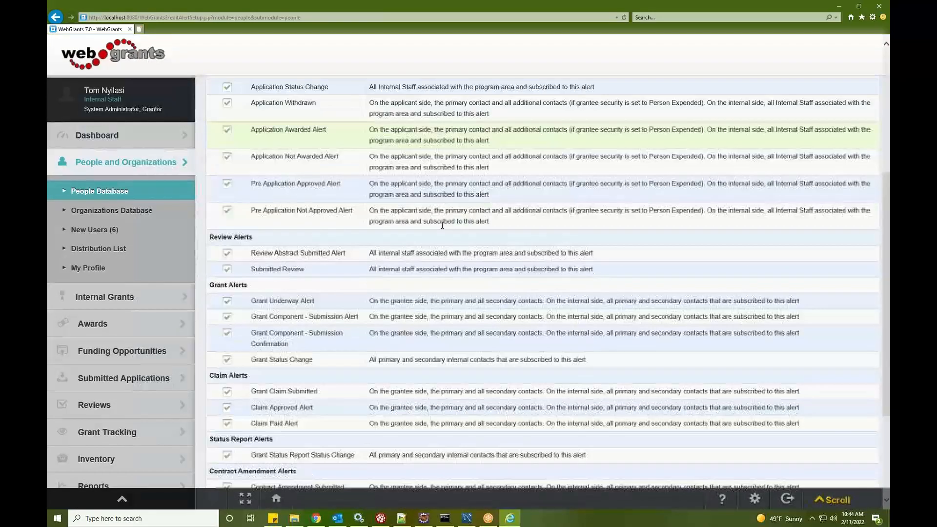
scroll(442, 225, "up", 3)
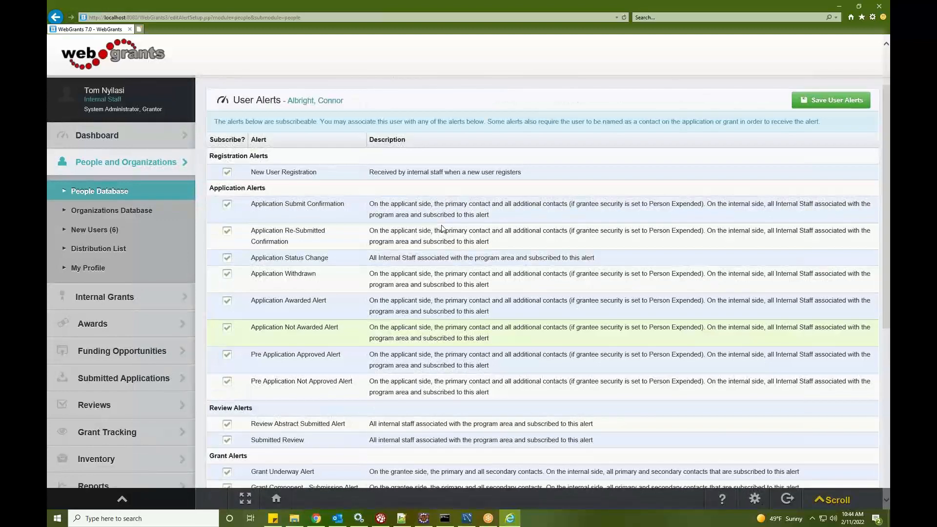
scroll(442, 229, "up", 2)
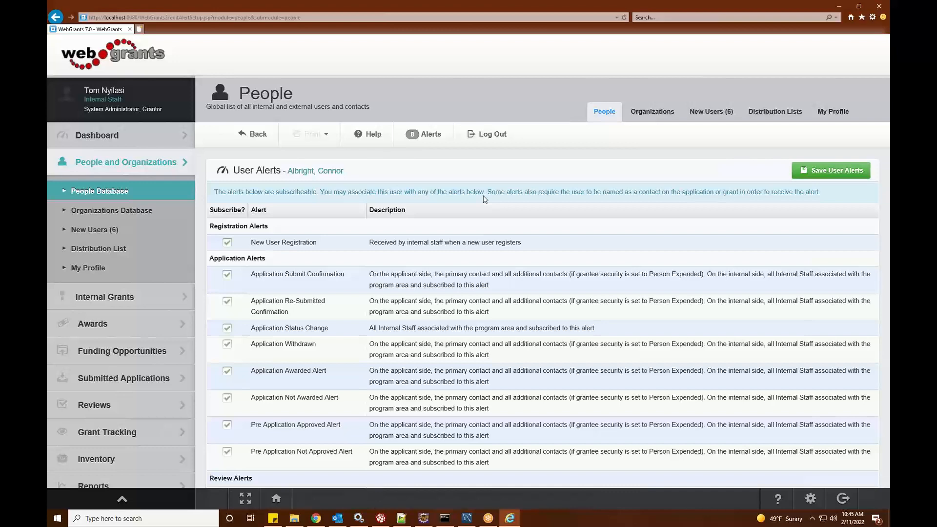
left_click(56, 18)
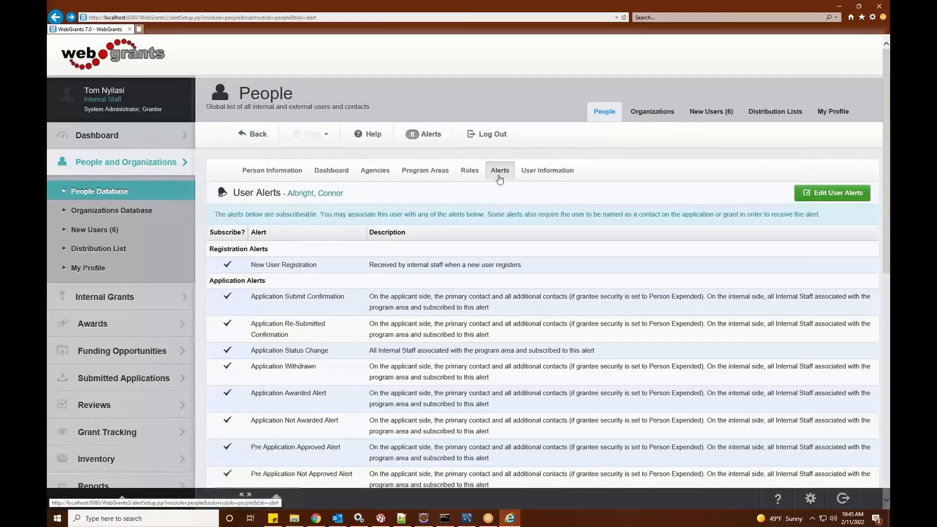
Review the person's Document History, and return to the profile to view its associated organizations, attachments and inventory.
left_click(276, 171)
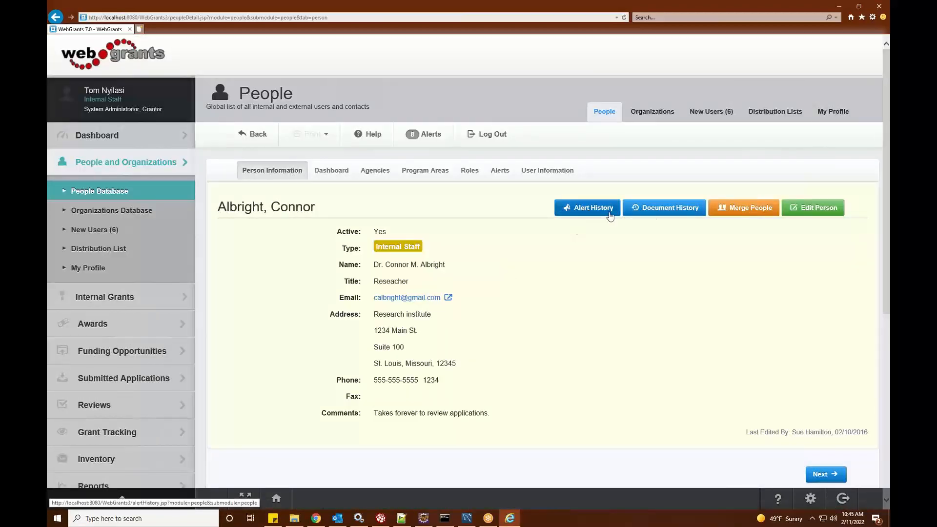
left_click(663, 213)
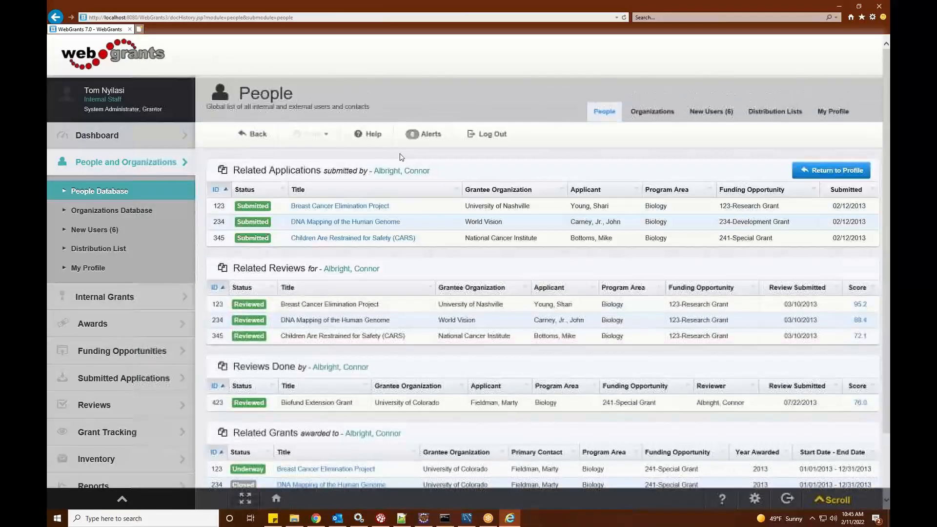
scroll(435, 229, "down", 2)
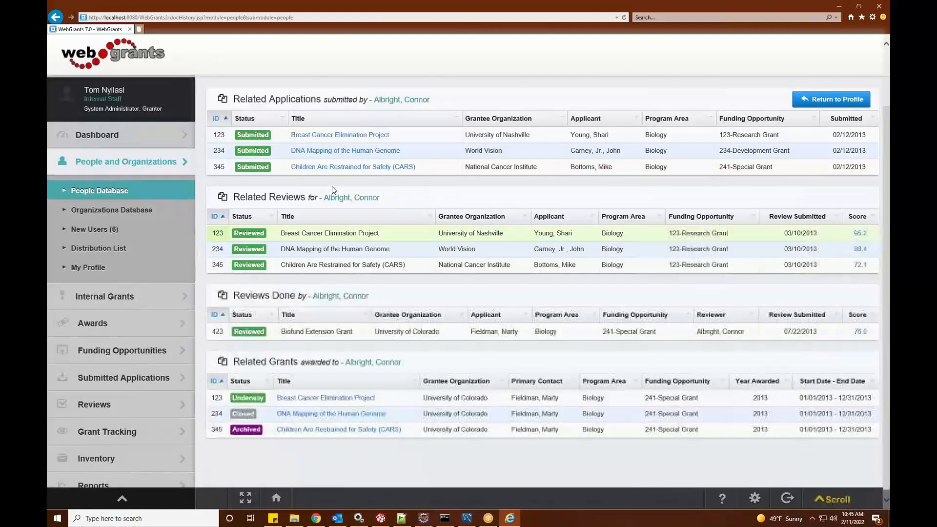
scroll(434, 229, "up", 2)
left_click(55, 17)
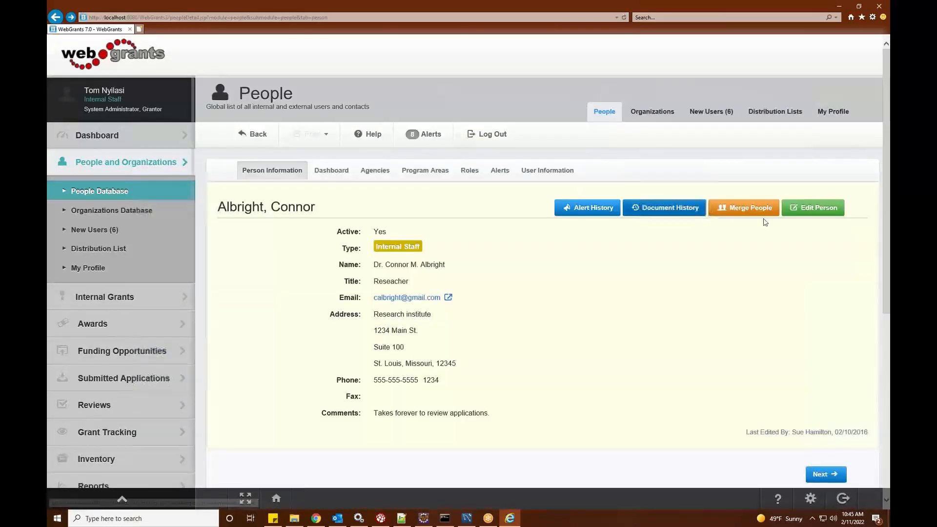
scroll(482, 264, "down", 5)
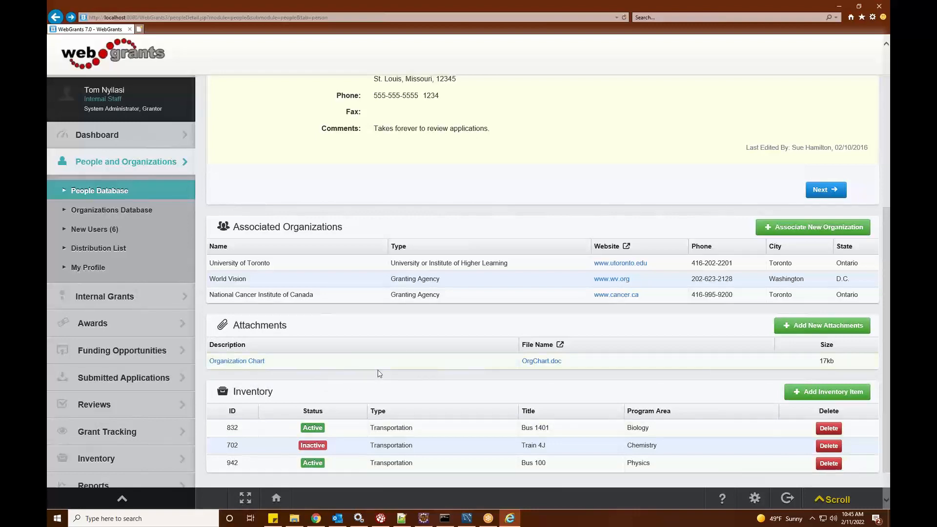
Open Adams County Housing Network Inc. in the Organizations Database and review its information, associated people, attachments and inventory.
left_click(103, 211)
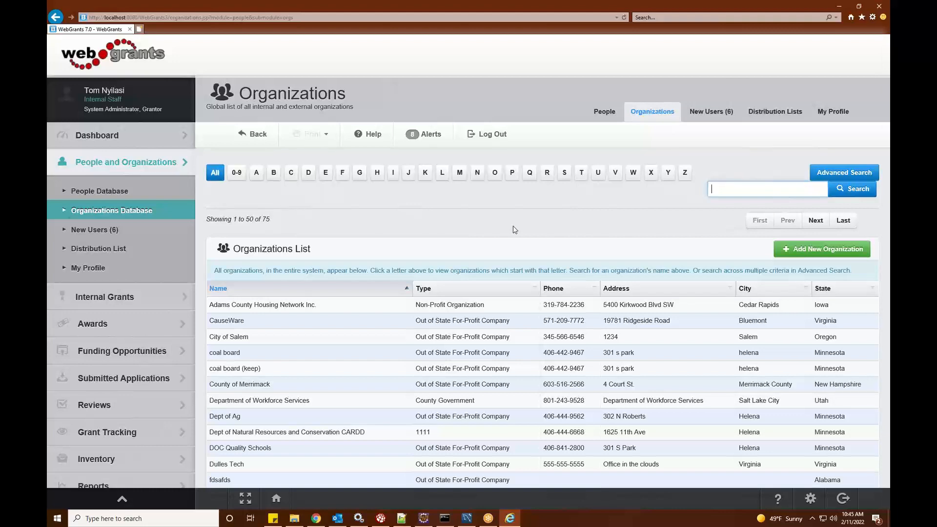
left_click(351, 308)
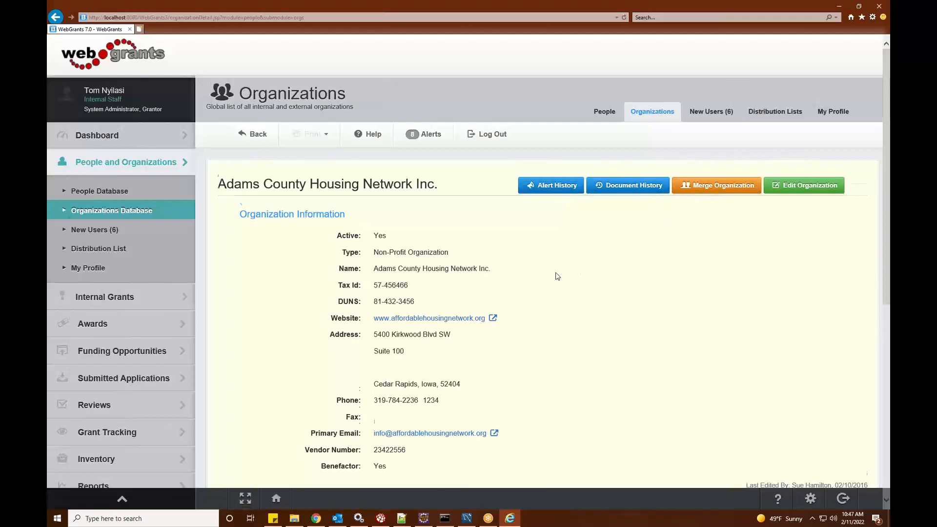
scroll(558, 276, "down", 4)
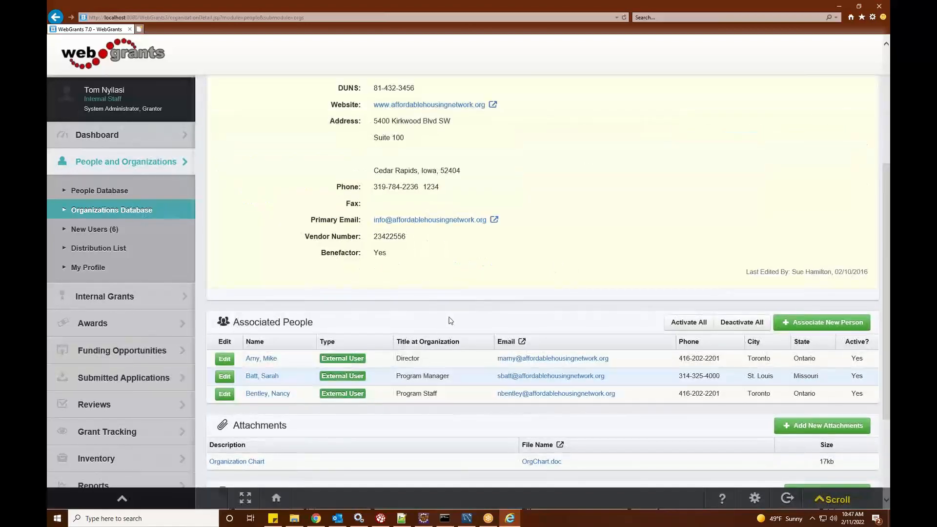
scroll(445, 315, "down", 2)
scroll(427, 347, "down", 2)
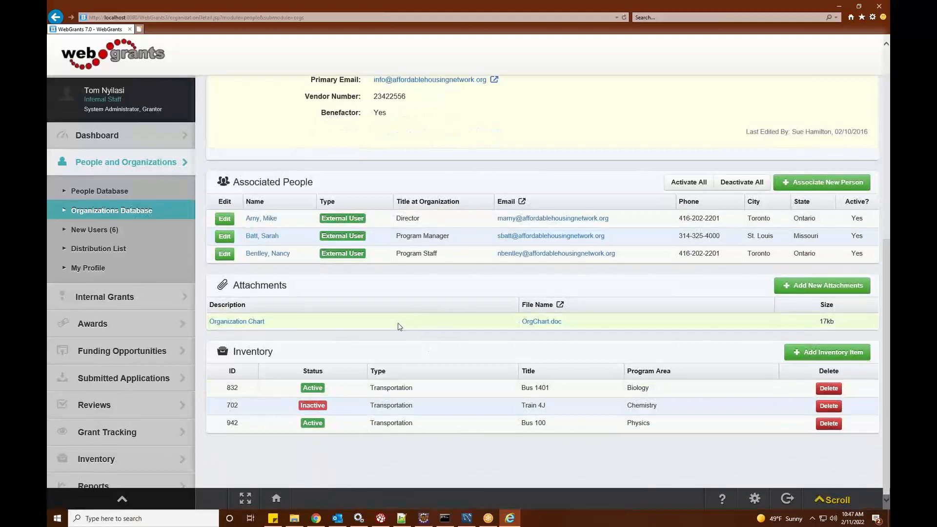
Open the US Dept of Commerce Award among the active awards and review its editable award information, leaving without saving.
left_click(94, 325)
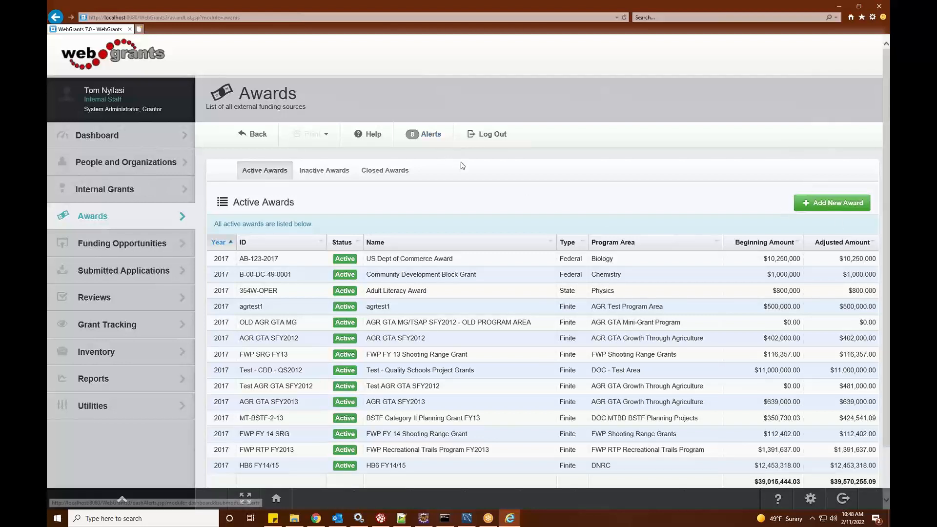
left_click(404, 262)
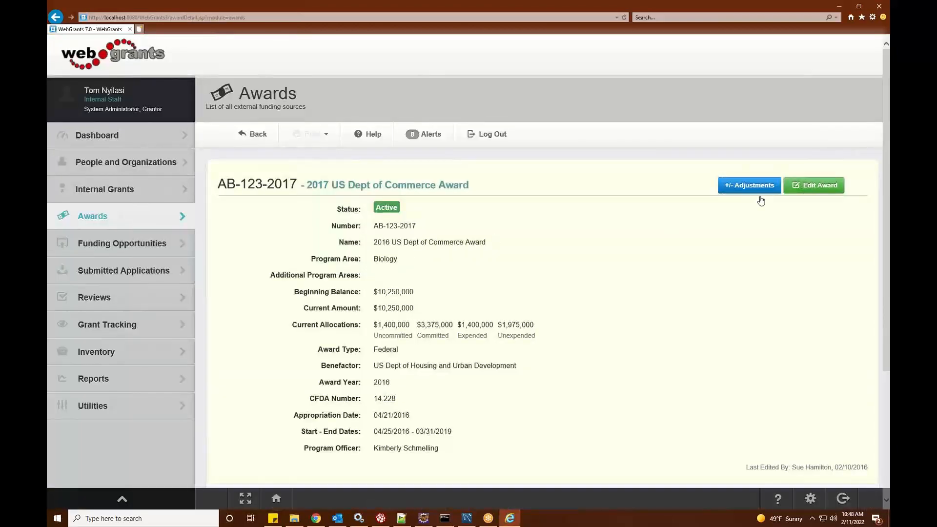
left_click(812, 186)
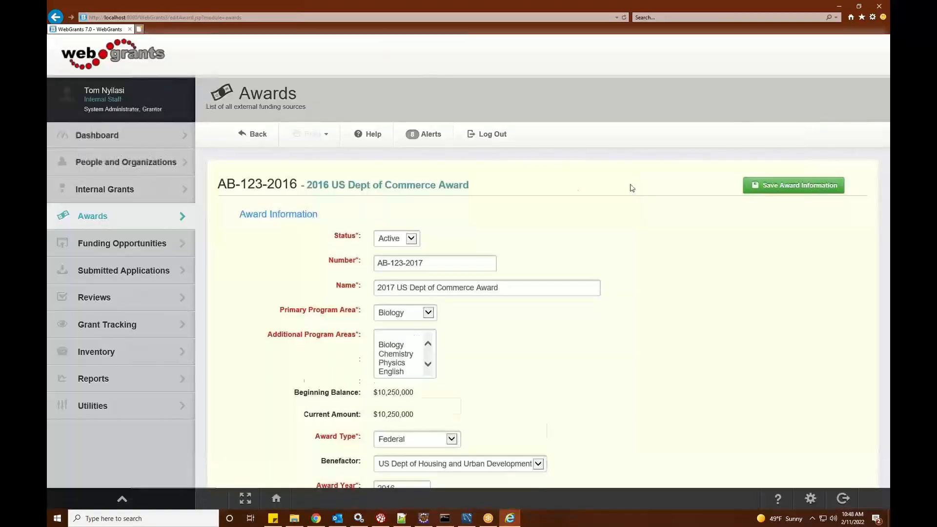
scroll(392, 179, "down", 1)
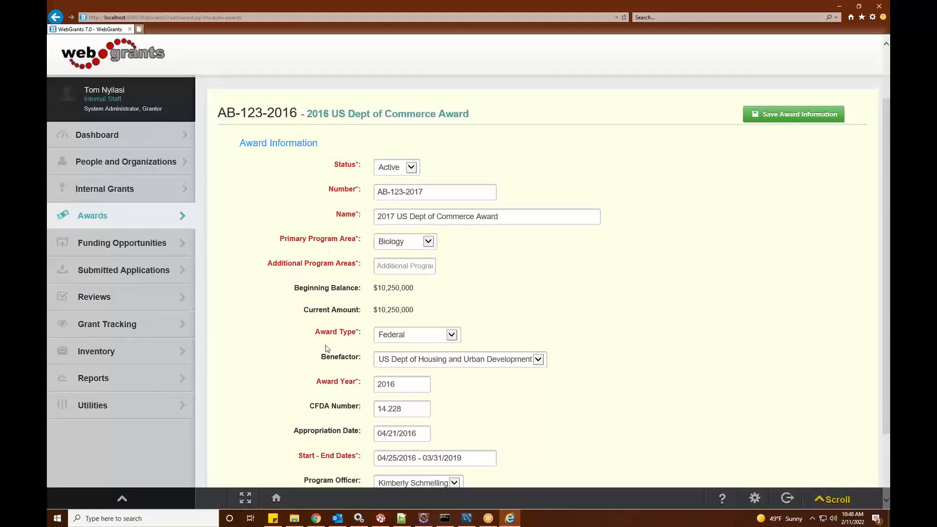
scroll(342, 343, "down", 2)
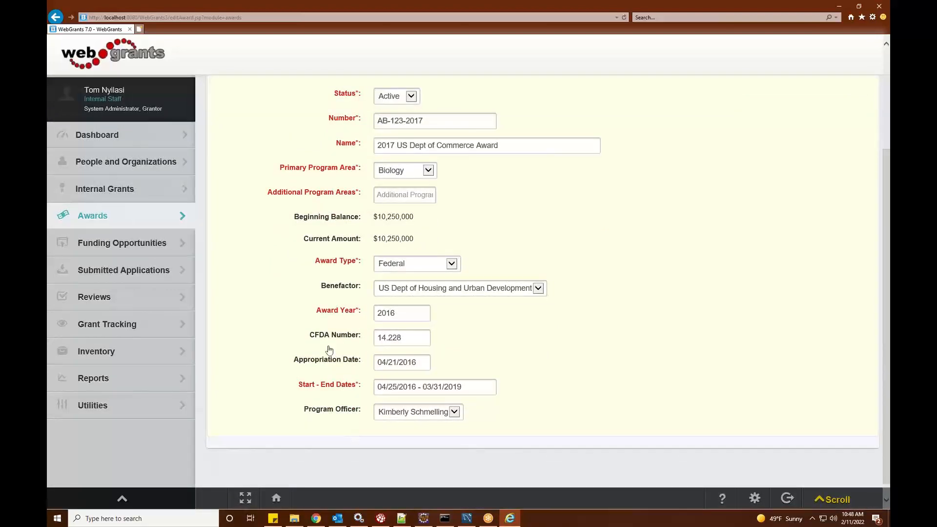
left_click(55, 17)
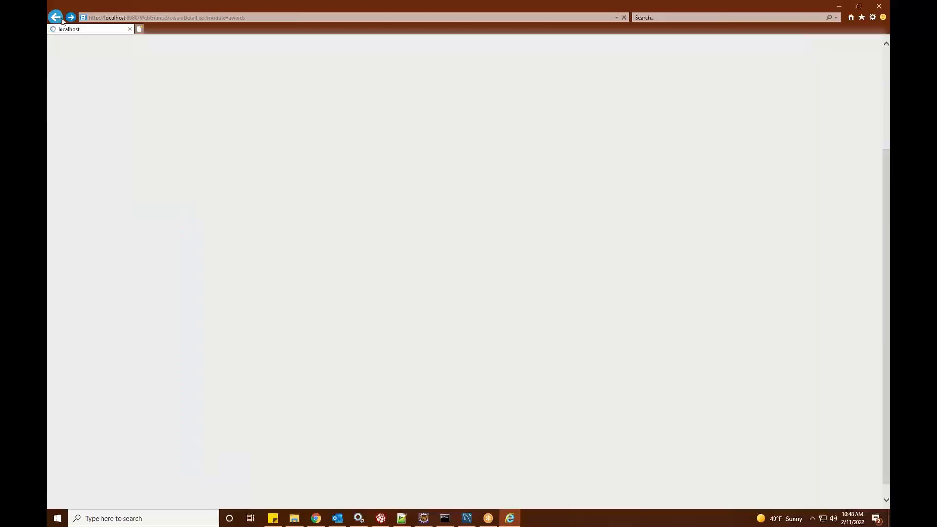
Review the award's Grant fund source and its type options, leave it without saving, and view the grants charged to it.
scroll(490, 234, "down", 4)
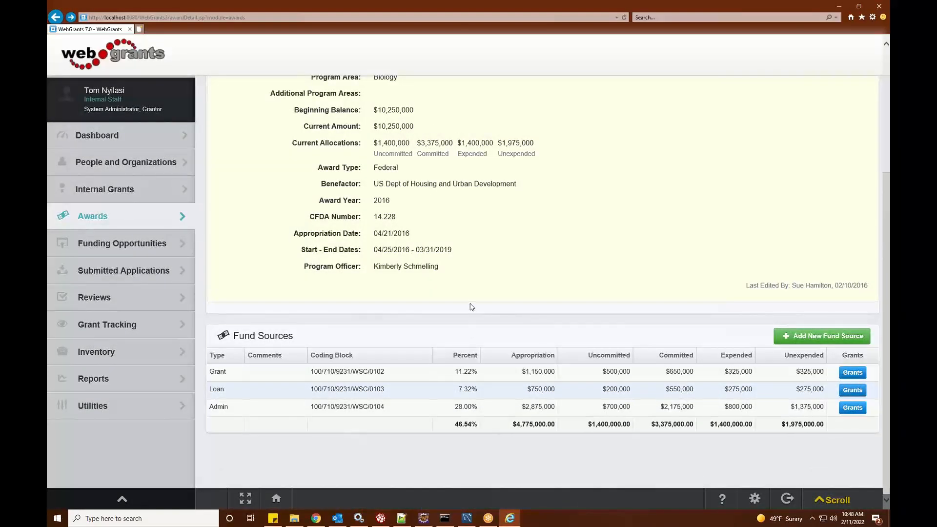
left_click(391, 374)
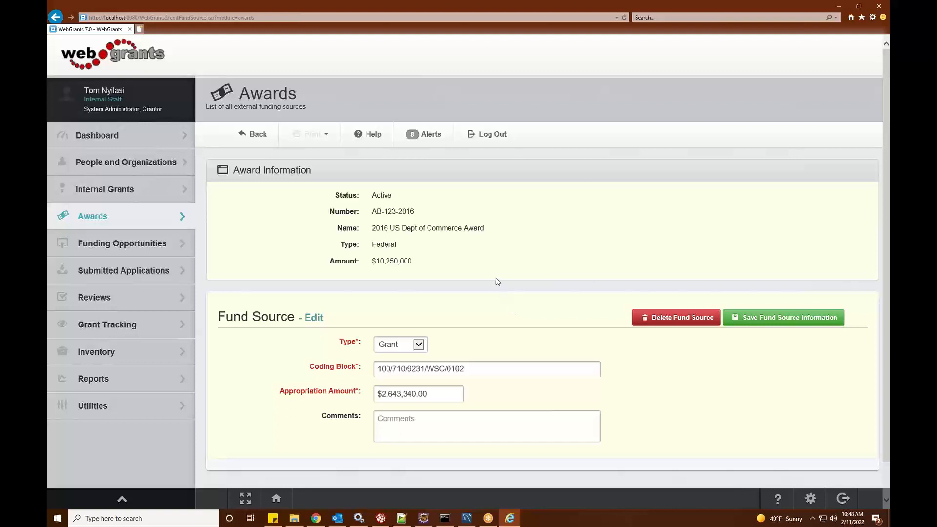
scroll(492, 282, "down", 1)
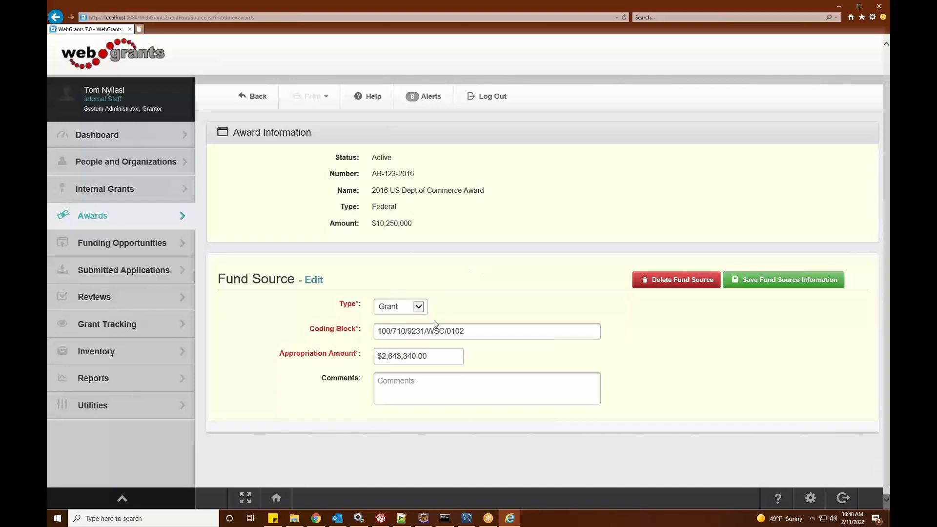
left_click(418, 307)
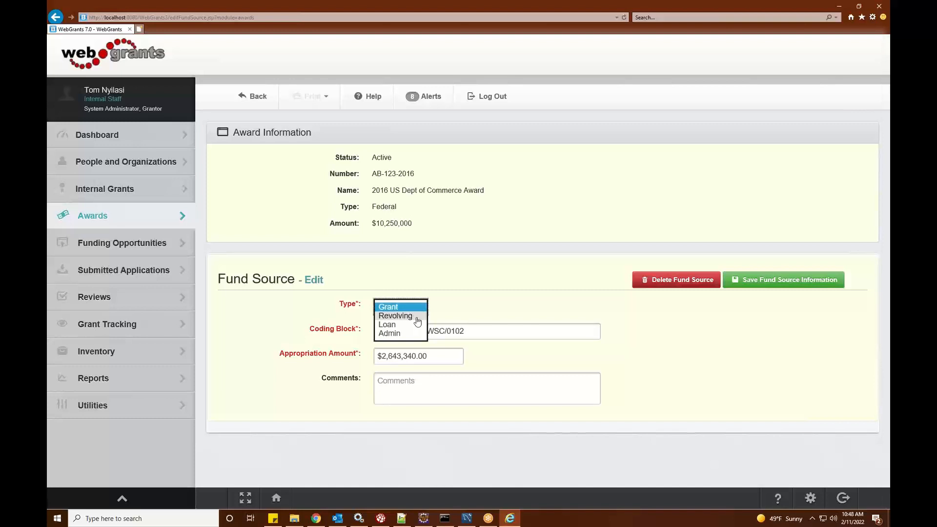
left_click(487, 347)
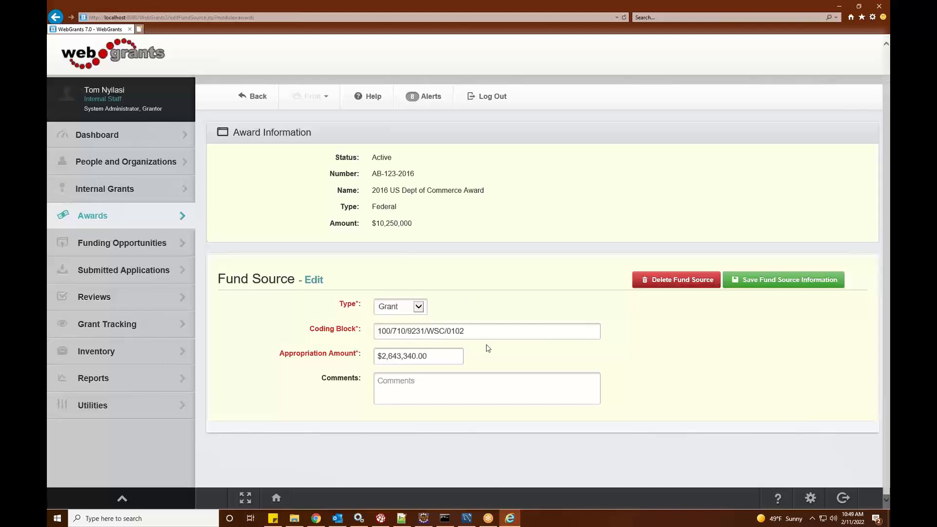
left_click(482, 332)
triple_click(482, 332)
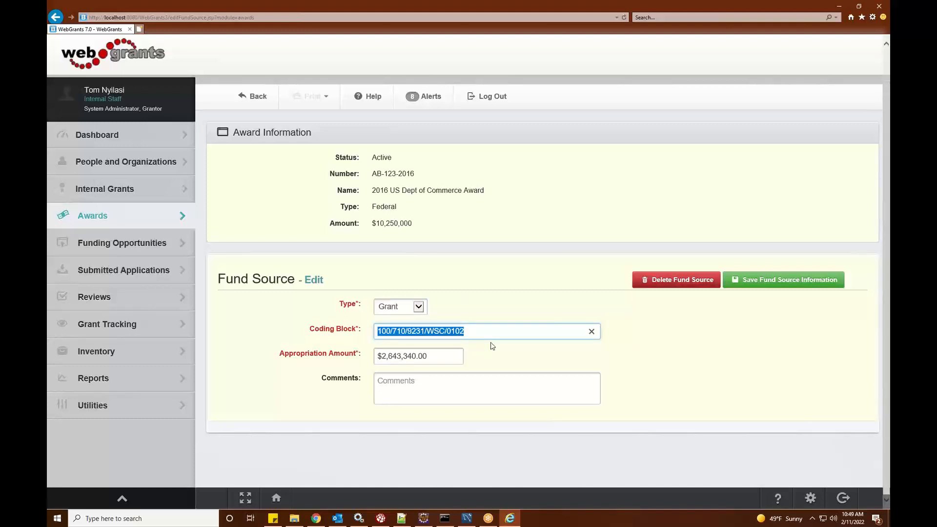
left_click(55, 16)
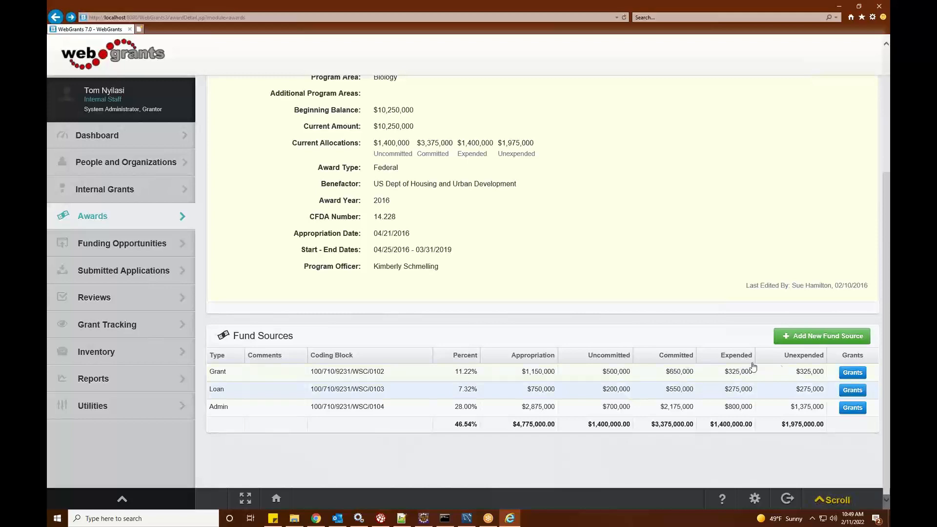
left_click(853, 373)
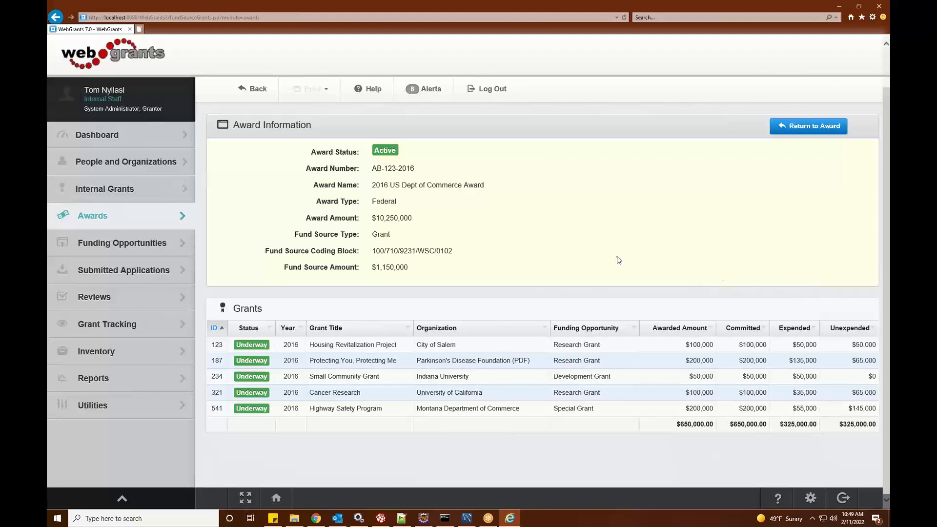
Open the Housing Grant in Funding Opportunities and examine its title, program area, deadlines, award range and project dates.
left_click(100, 248)
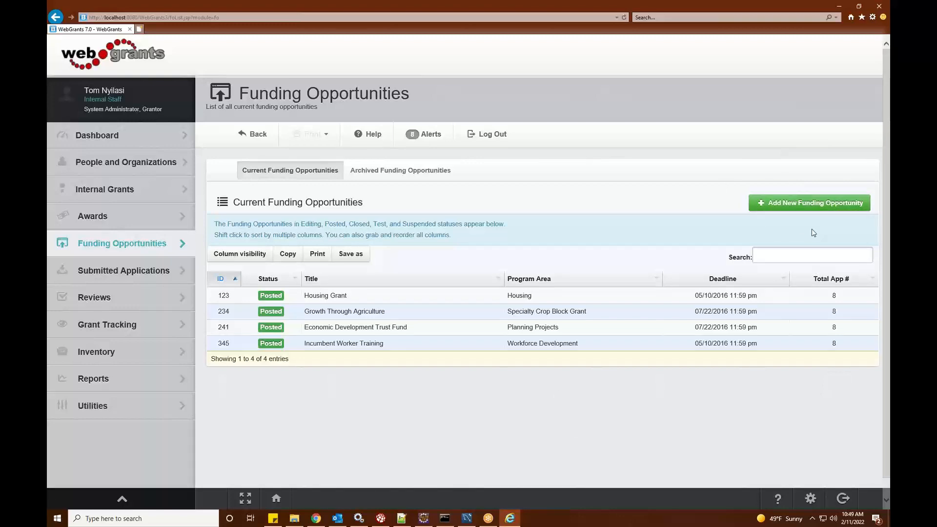
left_click(399, 297)
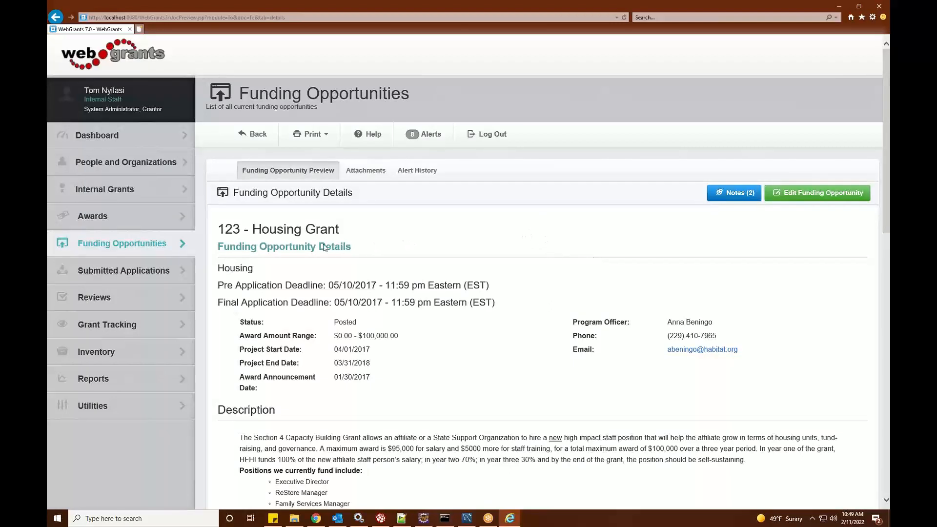
left_click_drag(219, 227, 370, 224)
left_click(392, 225)
left_click_drag(218, 268, 457, 376)
left_click_drag(552, 321, 490, 331)
left_click(489, 331)
Read through the Housing Grant preview's description, attachments, website links and questions, and open the opportunity's component list.
scroll(476, 331, "down", 4)
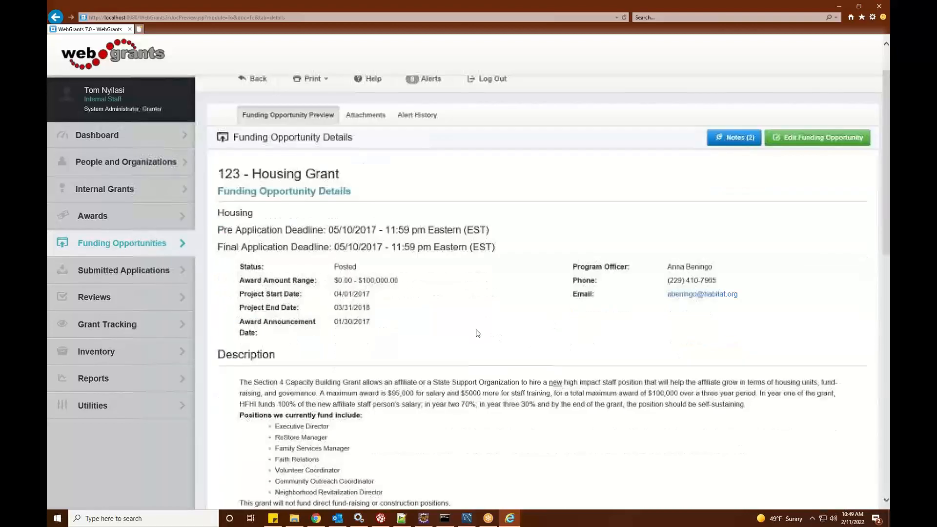
scroll(509, 330, "down", 8)
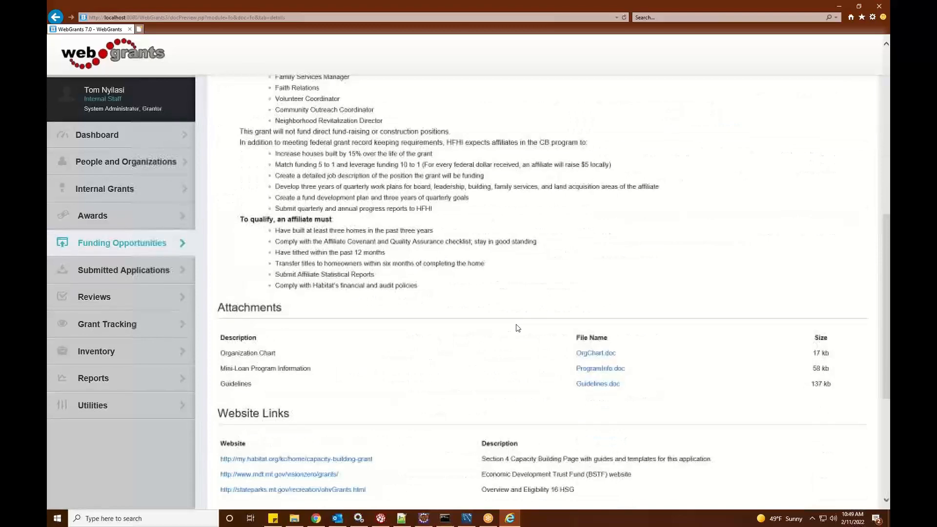
scroll(516, 324, "down", 1)
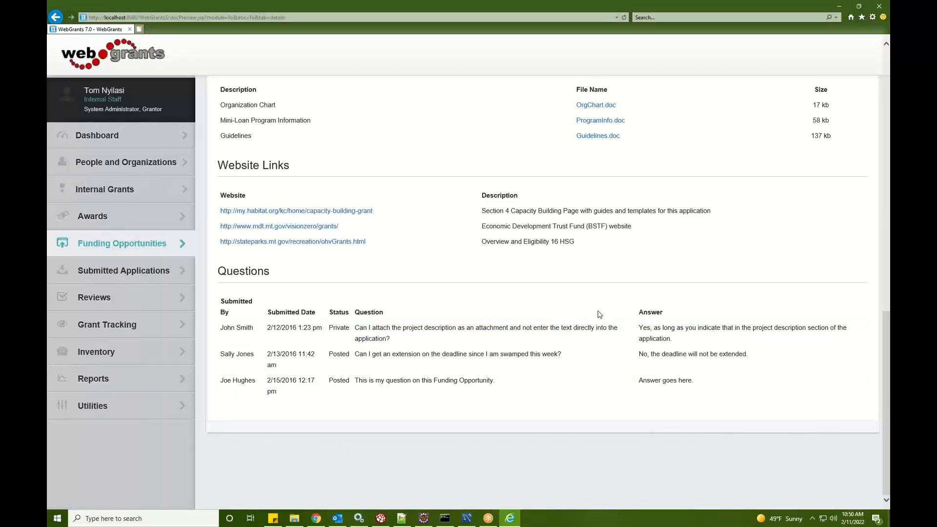
scroll(599, 315, "up", 2)
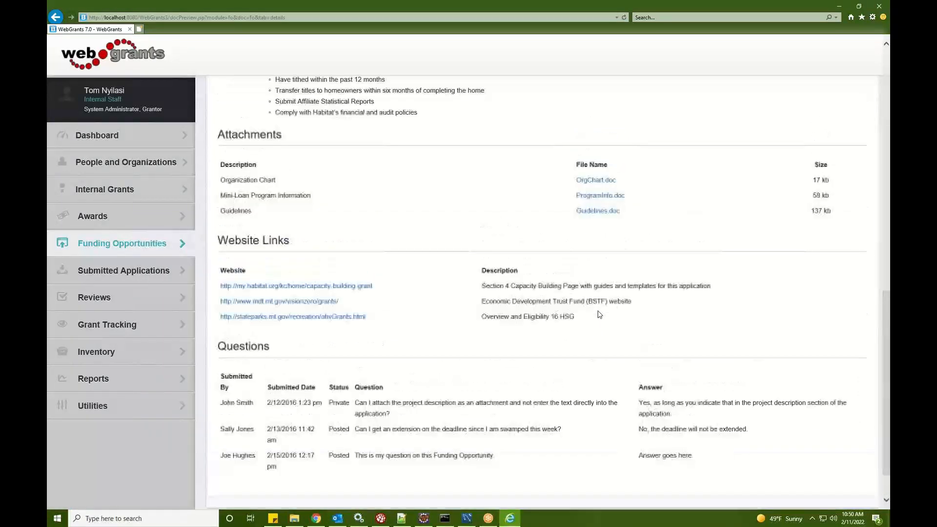
scroll(798, 224, "up", 15)
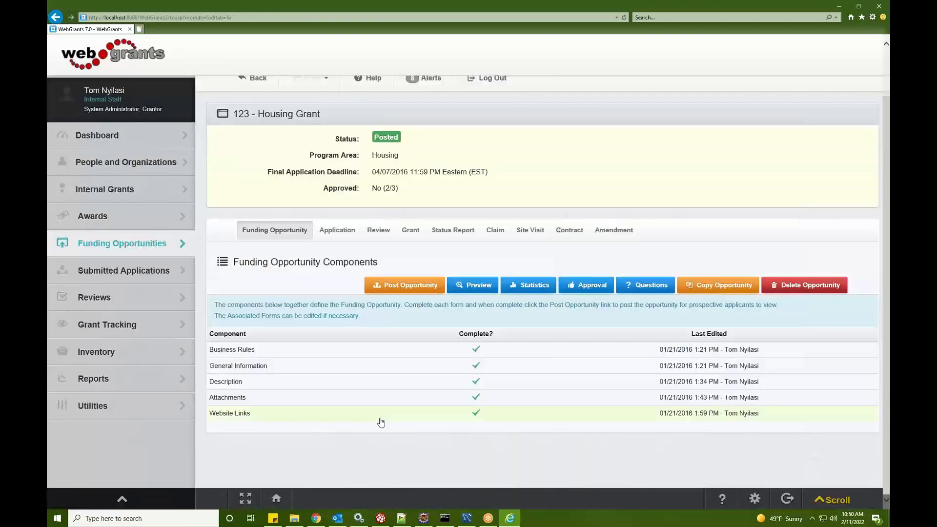
Review the Housing Grant's General Information, open it for editing to check the status options and dates, and leave without saving.
left_click(413, 370)
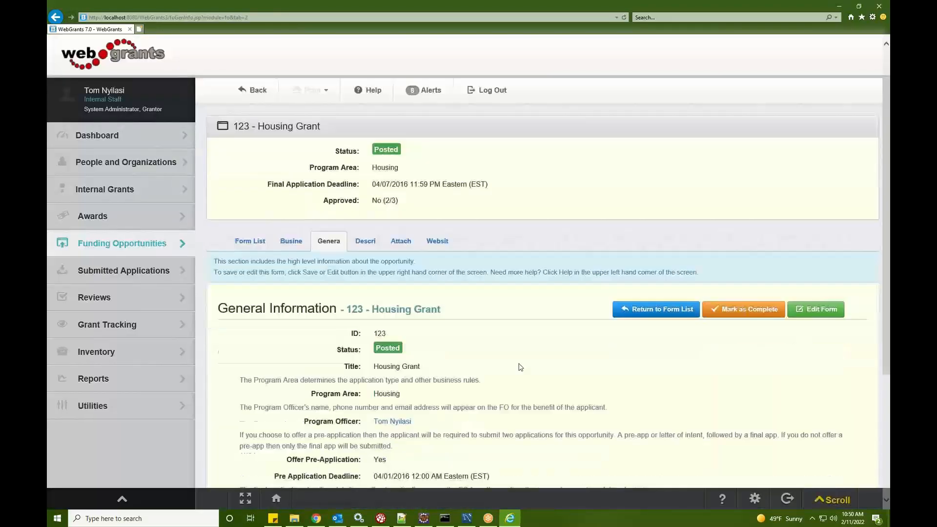
scroll(521, 367, "up", 1)
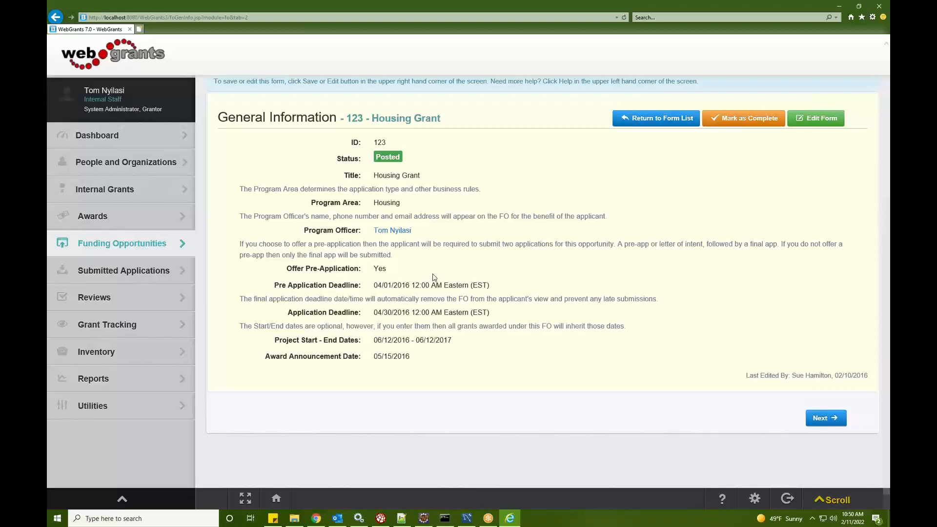
scroll(488, 297, "up", 3)
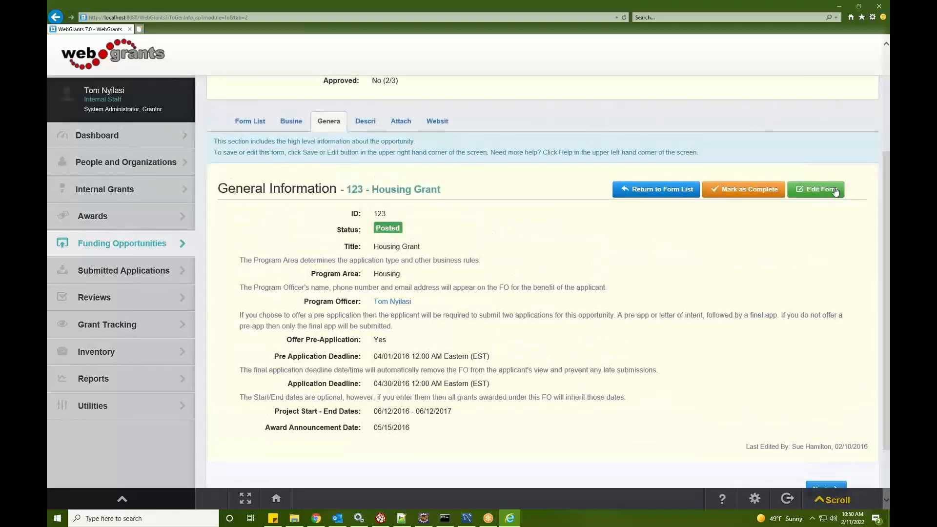
left_click(813, 188)
scroll(518, 215, "down", 1)
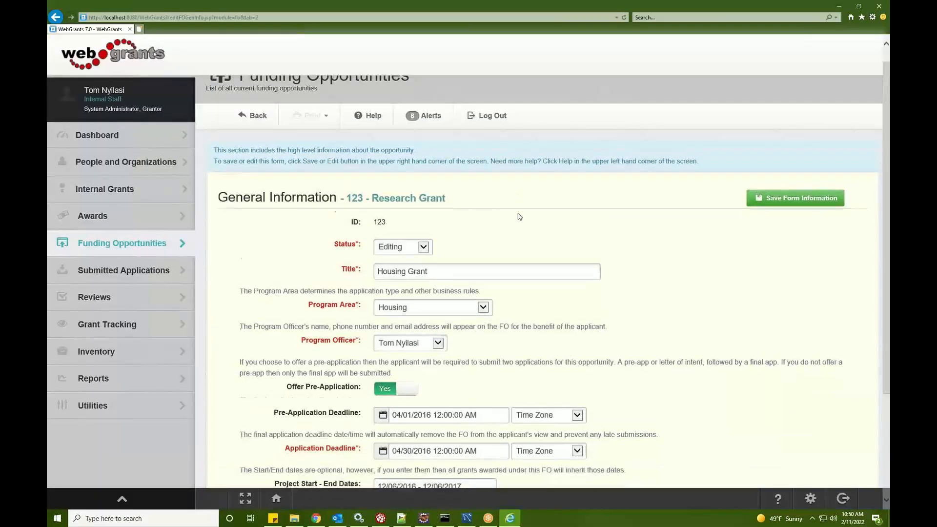
left_click(416, 192)
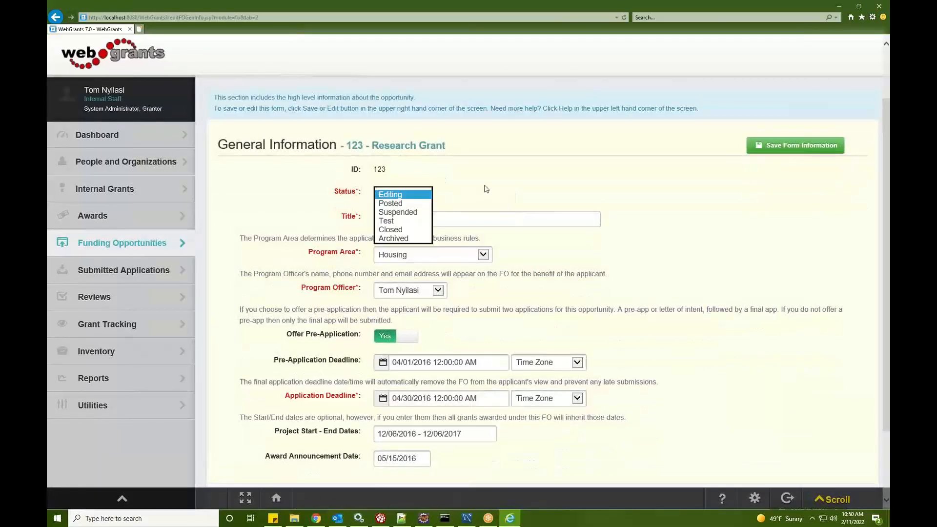
left_click(486, 188)
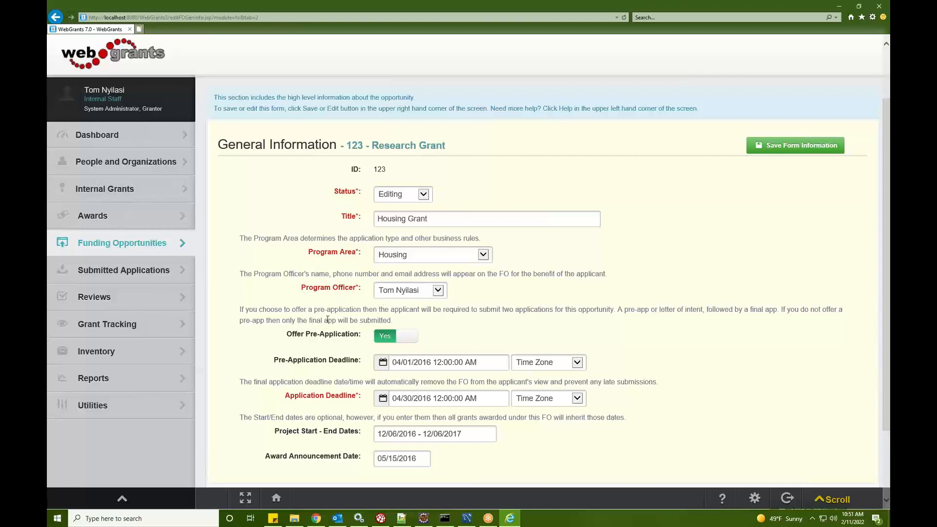
scroll(328, 318, "down", 1)
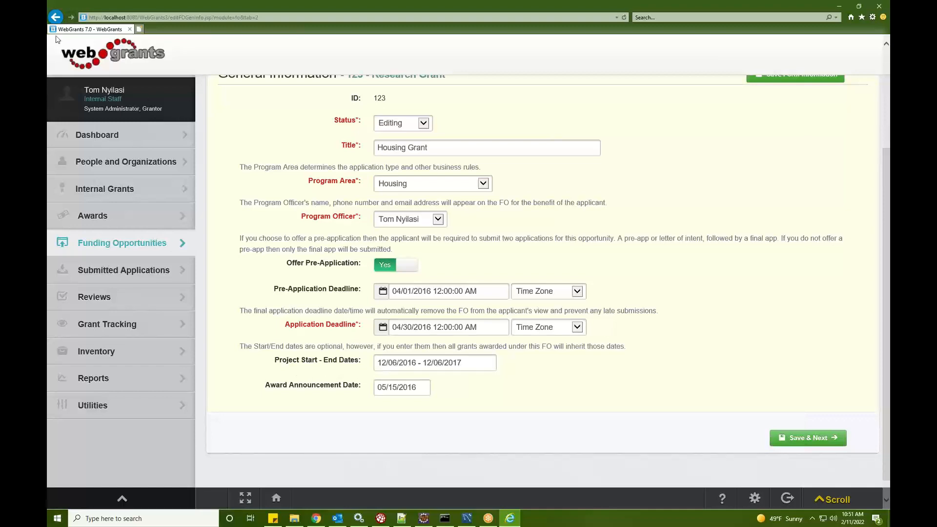
left_click(55, 17)
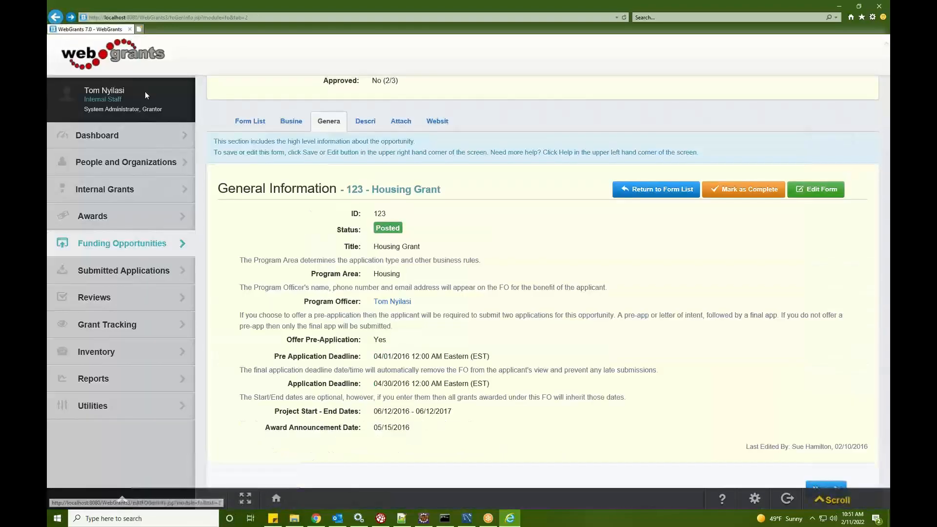
Open the Housing Grant's business rules for editing and review the application, review and approval rules, leaving without saving.
left_click(291, 121)
left_click(801, 325)
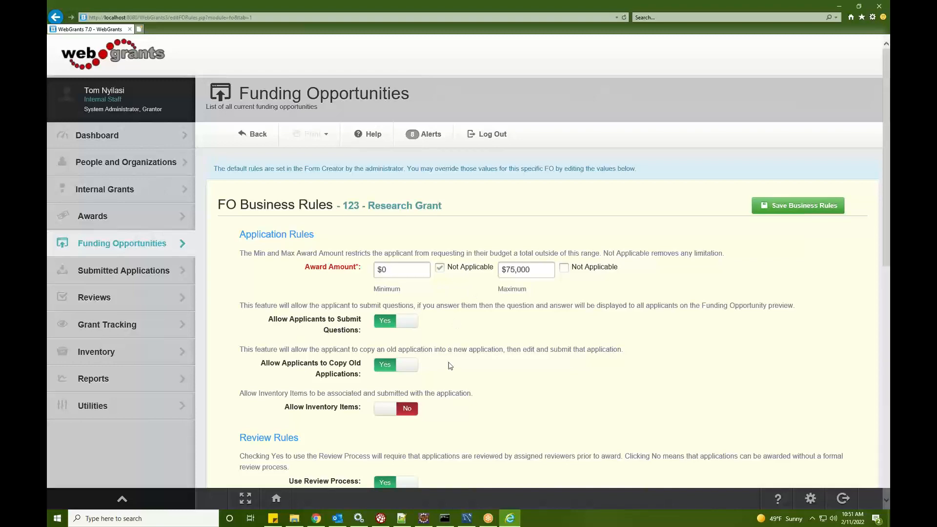
scroll(448, 362, "down", 3)
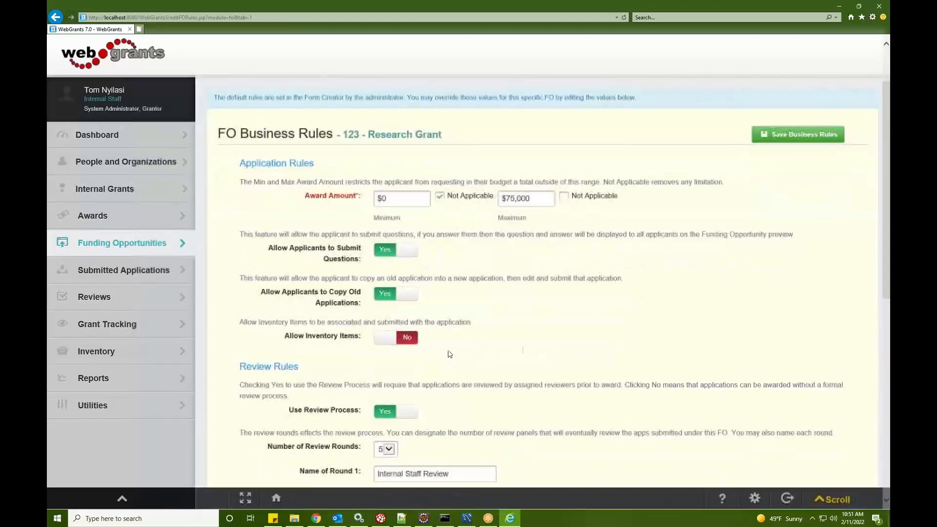
scroll(543, 347, "down", 3)
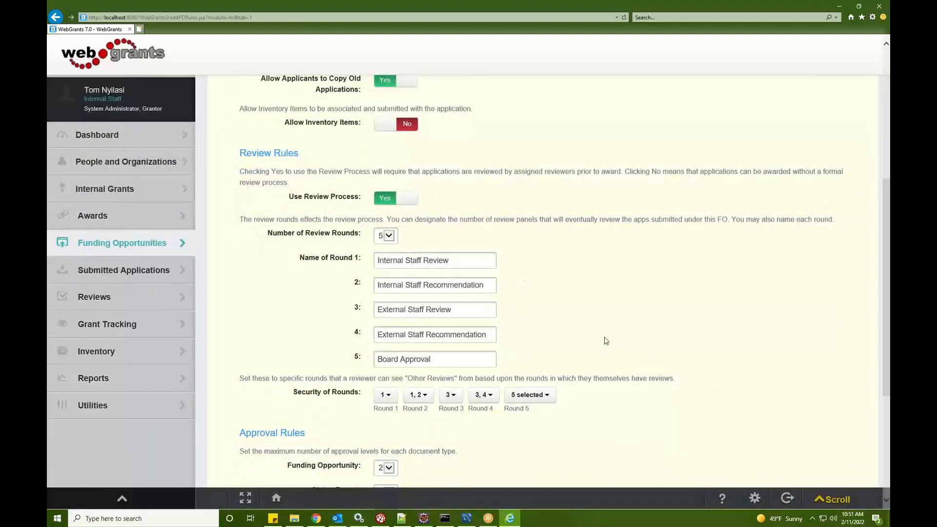
scroll(606, 327, "down", 3)
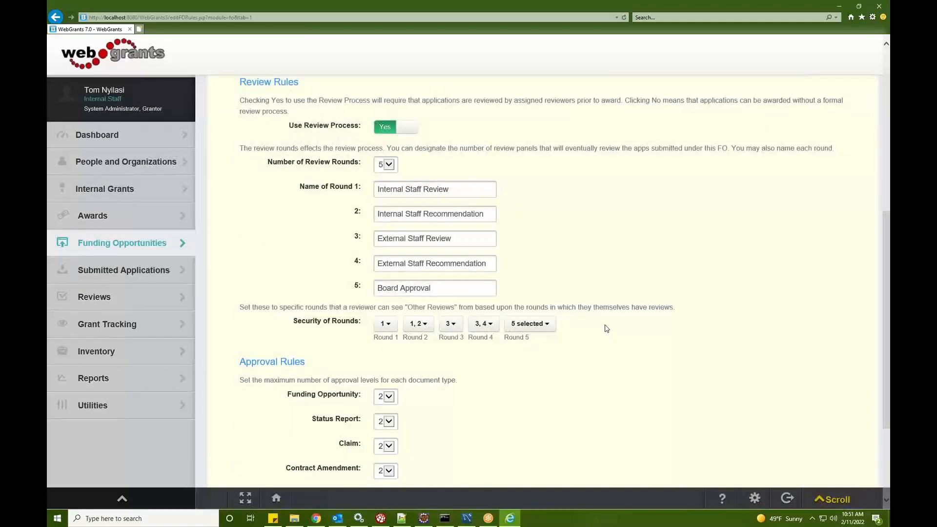
scroll(529, 396, "up", 11)
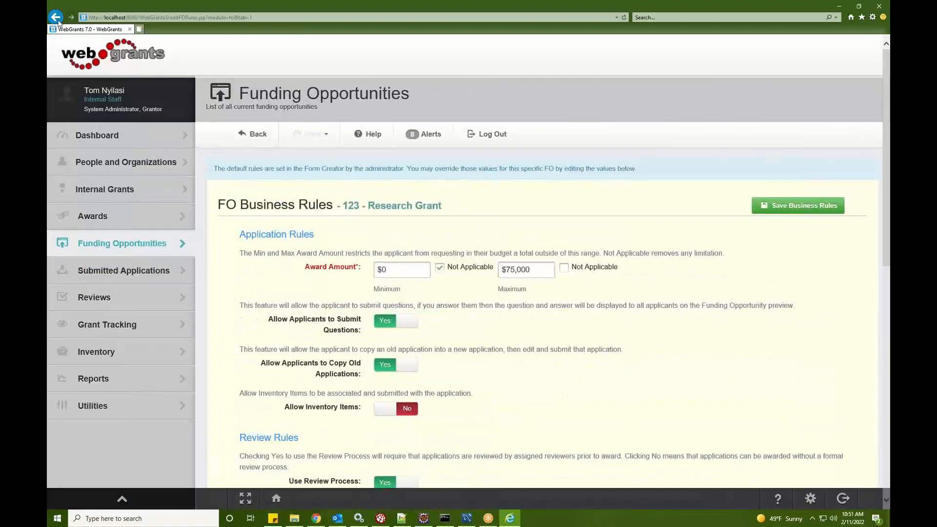
left_click(797, 205)
Open the Housing Grant's description in the rich text editor and review it, leaving without saving.
left_click(369, 288)
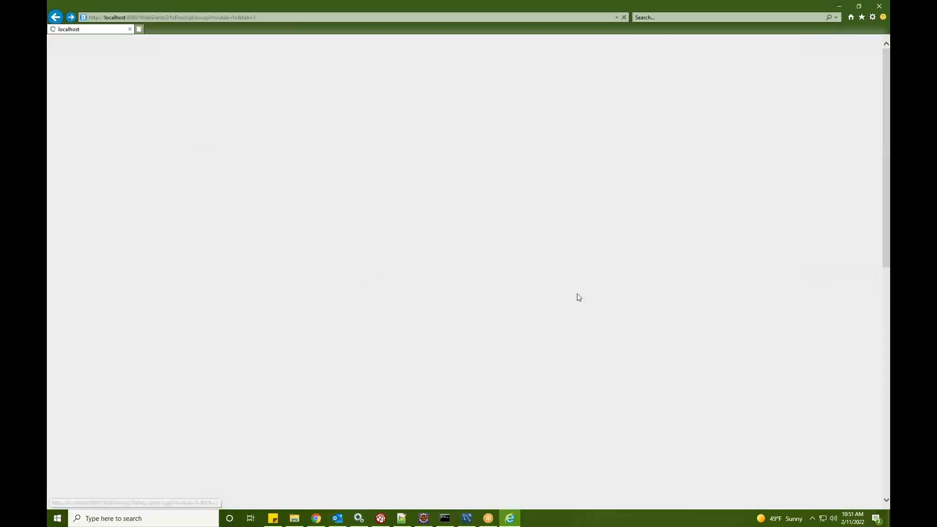
left_click(816, 343)
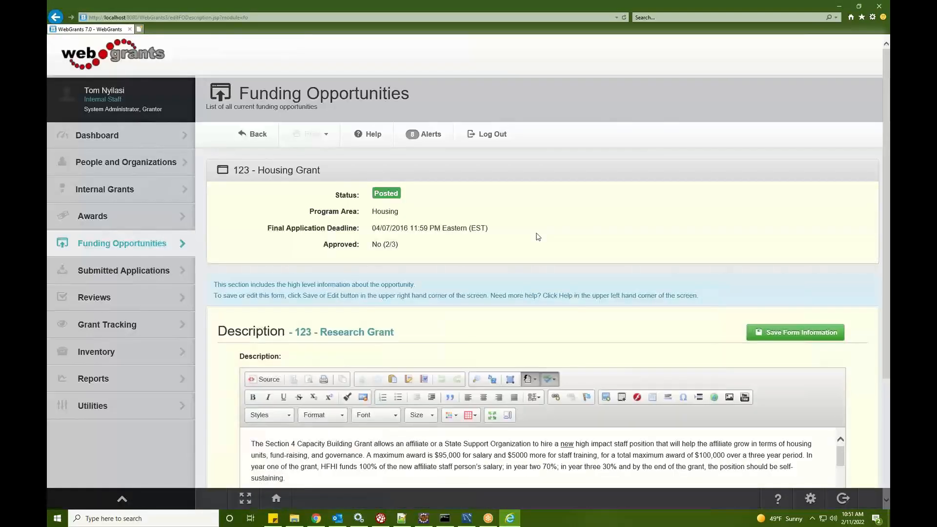
scroll(536, 236, "down", 3)
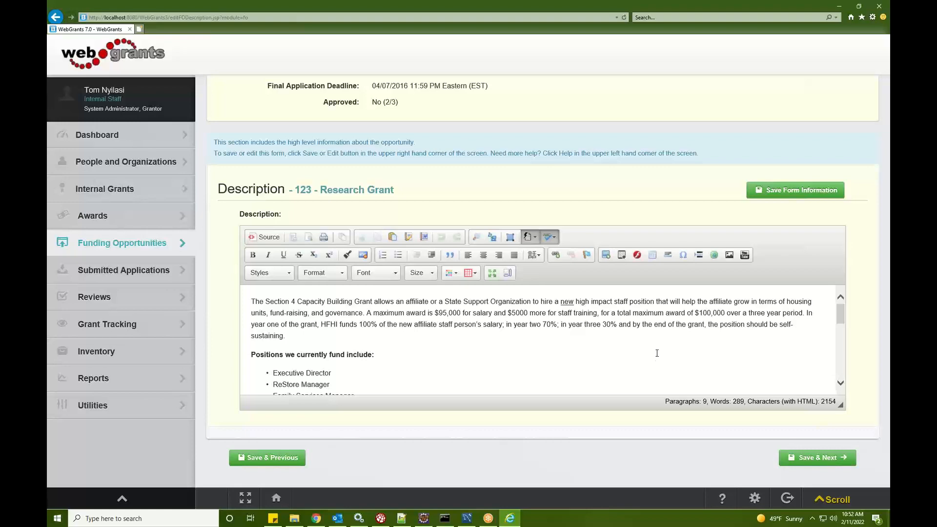
left_click(57, 18)
Review the Housing Grant's attachments and website links, and return to its list of funding opportunity components.
left_click(399, 279)
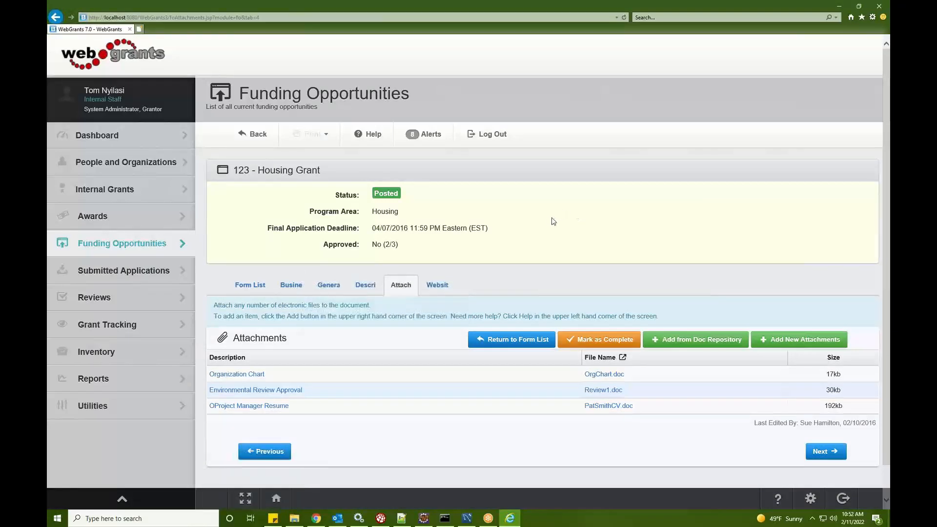
left_click(445, 291)
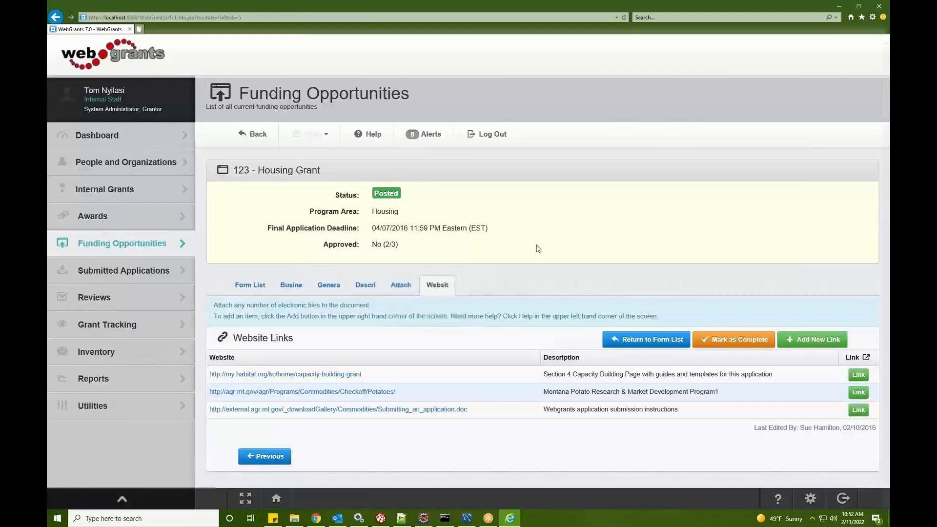
left_click(253, 289)
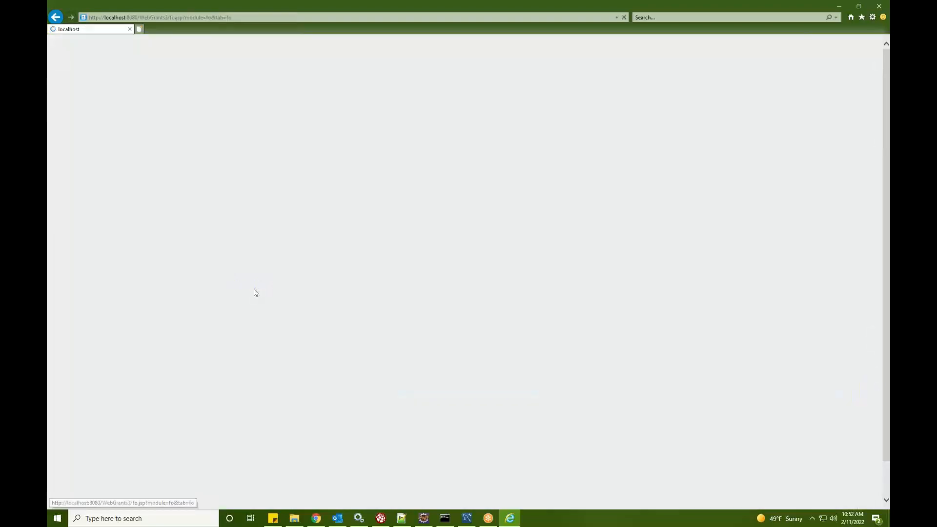
scroll(518, 268, "down", 1)
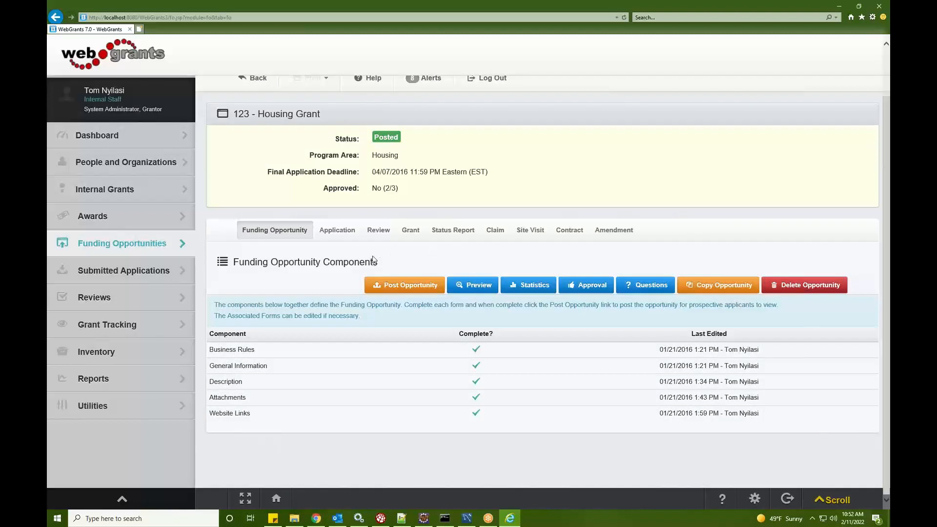
Open the Honolulu Habitat for Humanity Capacity Building Grant application from the Housing Grant's submitted applications.
left_click(99, 275)
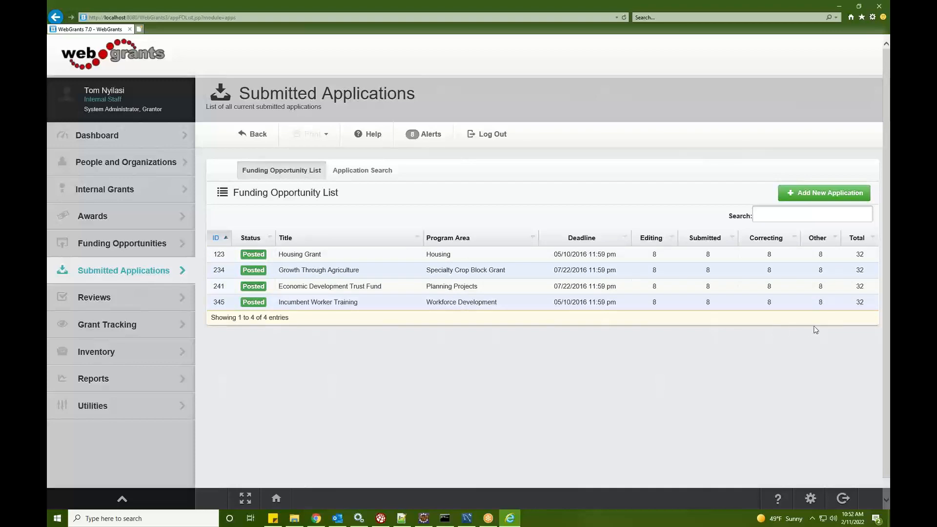
left_click(361, 259)
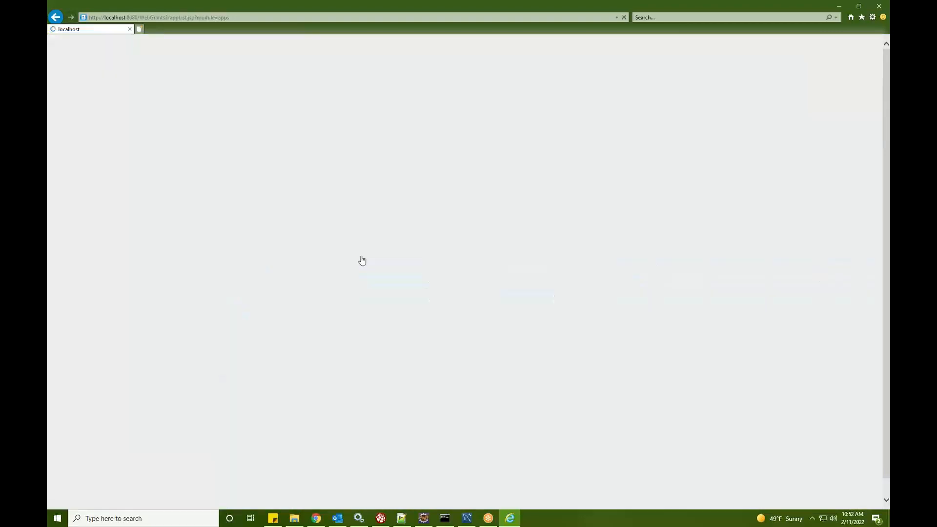
scroll(492, 257, "down", 2)
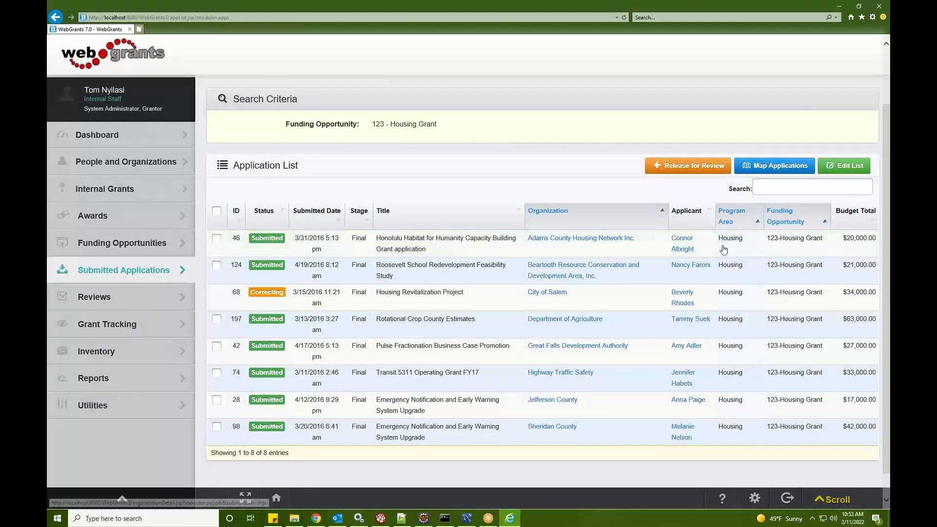
left_click(421, 244)
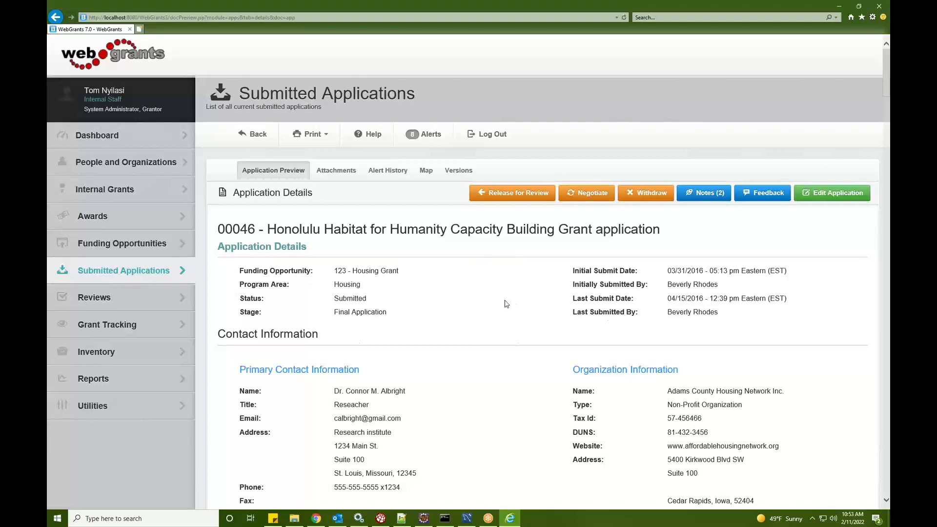
Read through the full application preview, from contact and project information through budget, work plan and methodology to other attachments.
scroll(506, 303, "down", 7)
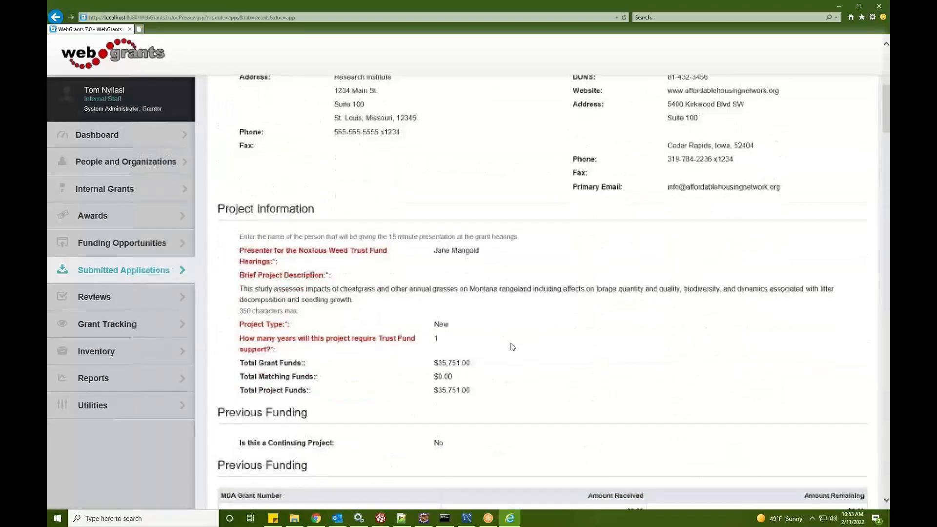
scroll(512, 347, "down", 6)
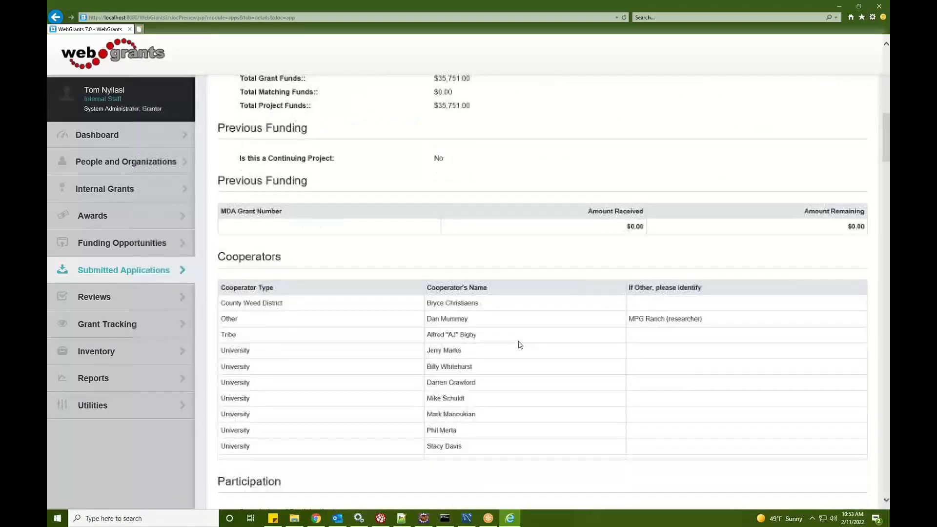
scroll(520, 345, "down", 6)
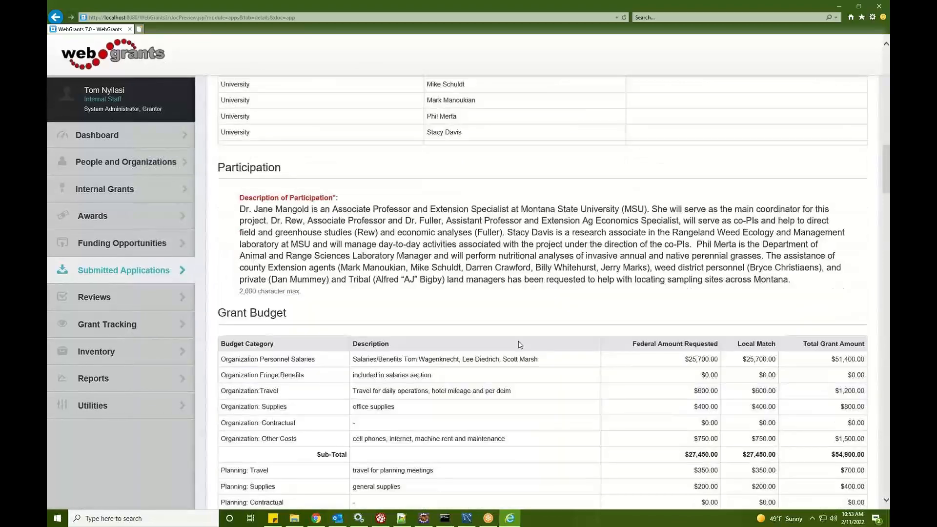
scroll(519, 344, "down", 9)
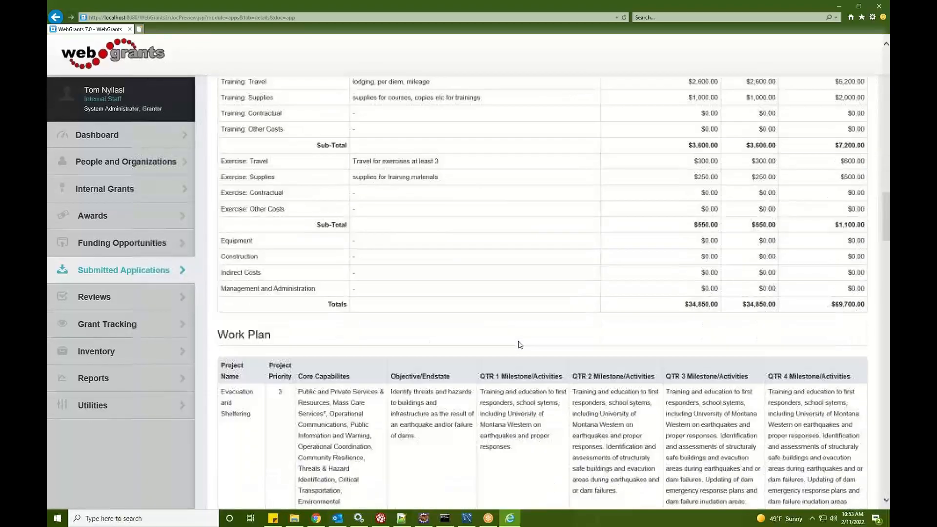
scroll(520, 344, "down", 11)
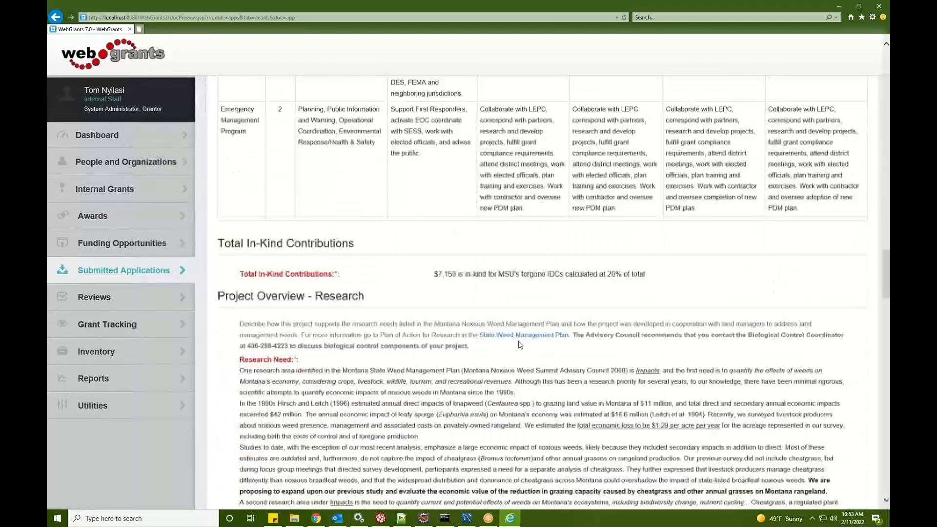
scroll(519, 344, "down", 2)
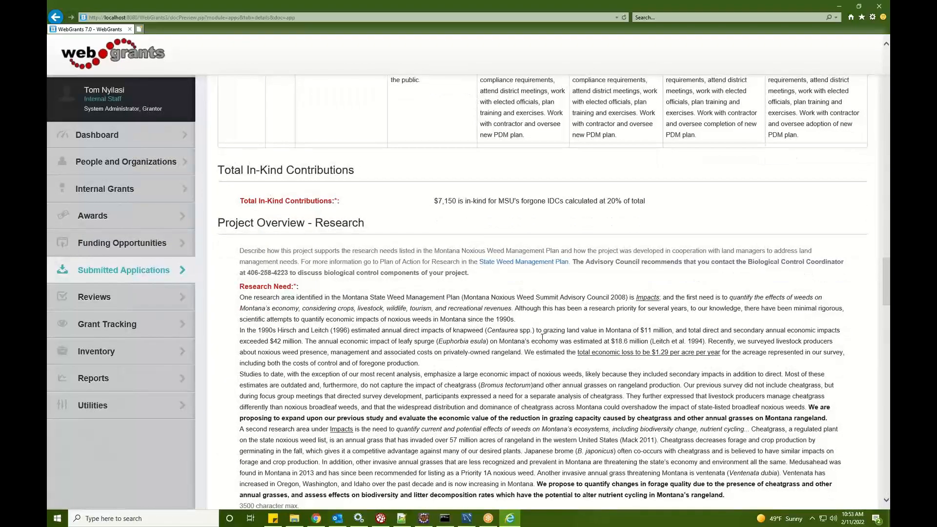
scroll(542, 337, "down", 6)
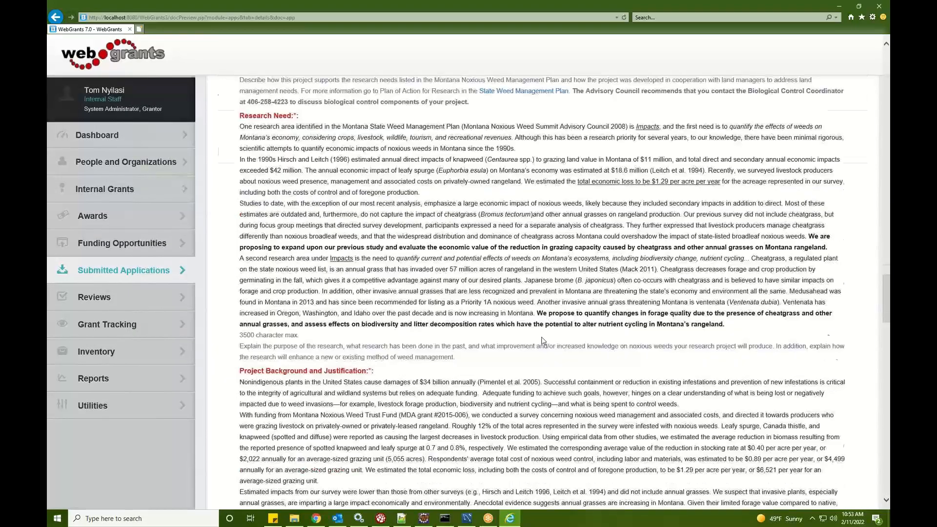
scroll(543, 340, "down", 8)
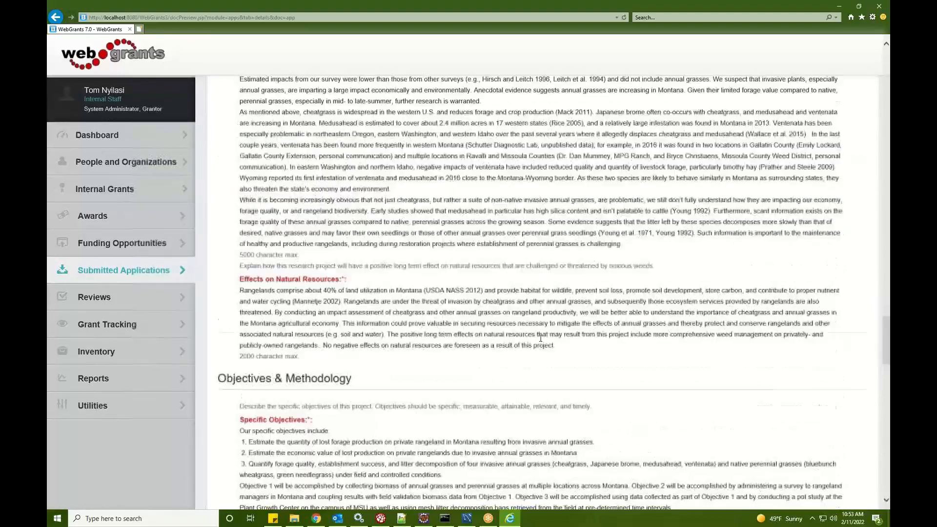
scroll(540, 338, "down", 15)
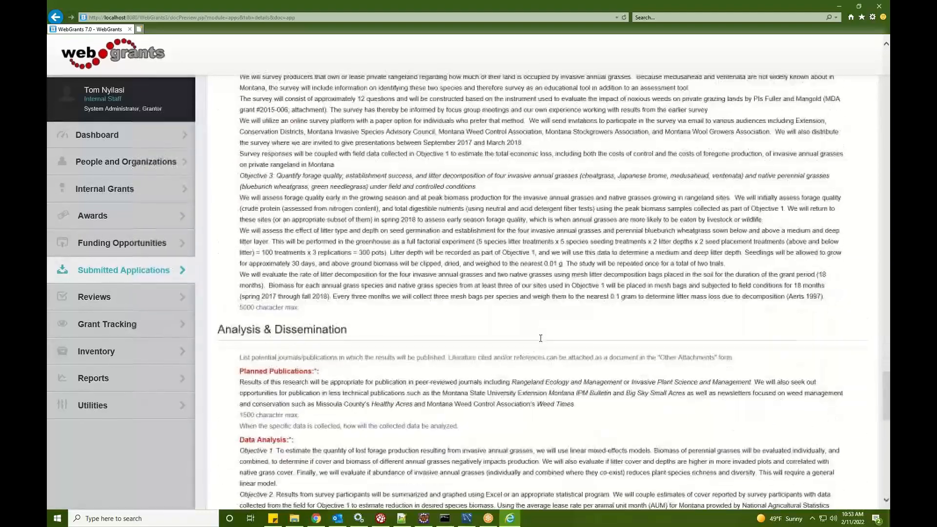
scroll(541, 341, "down", 12)
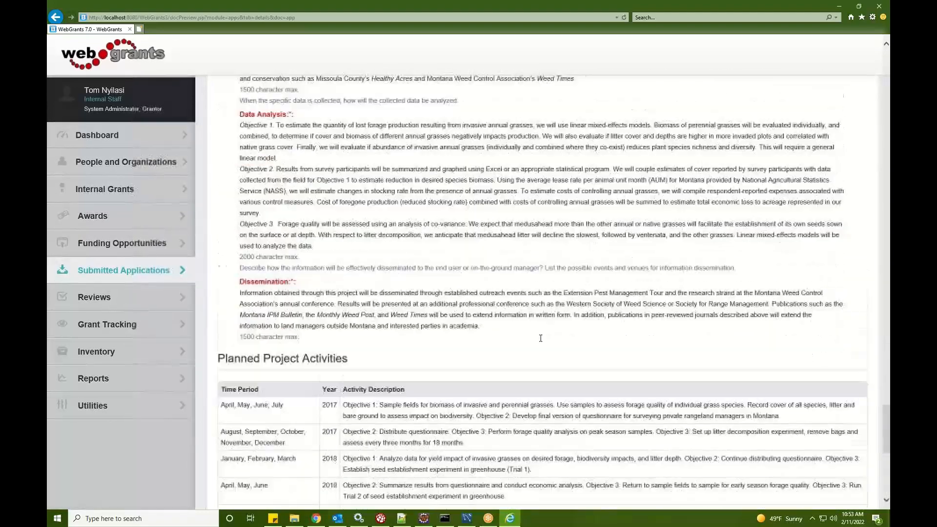
scroll(541, 341, "down", 3)
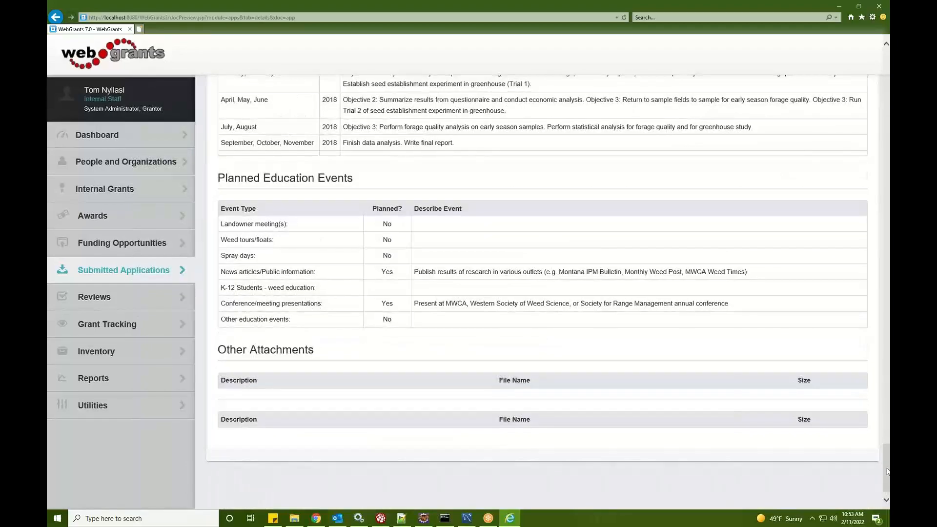
scroll(539, 337, "up", 4)
scroll(539, 336, "up", 20)
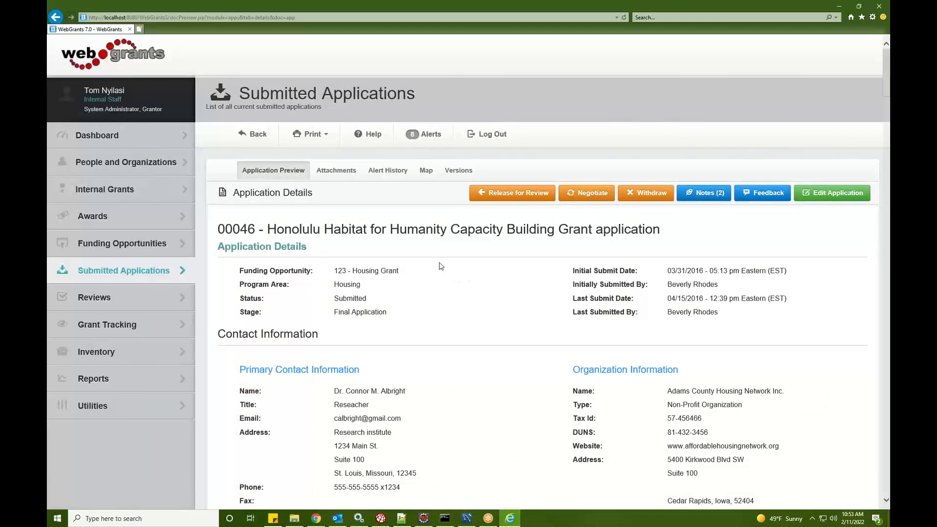
Review the application's attachments, alert history and map, and return to its preview.
left_click(336, 170)
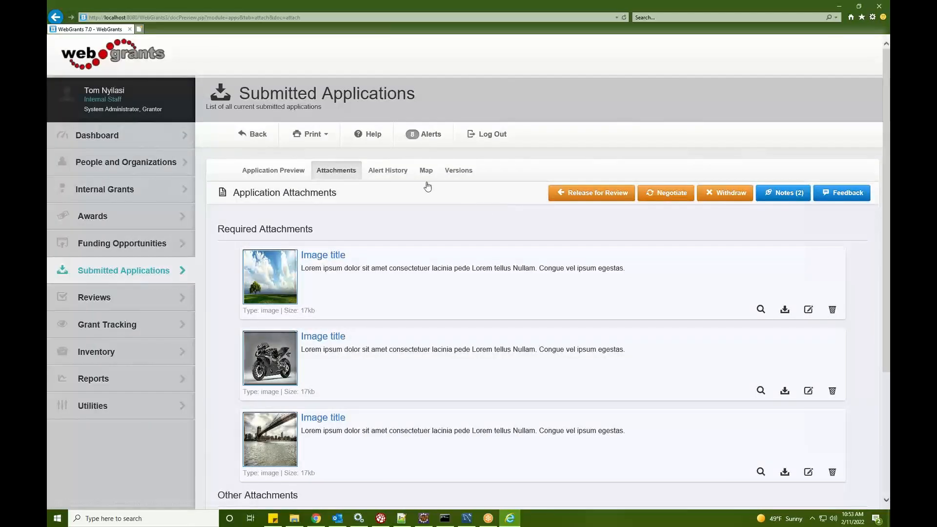
left_click(387, 170)
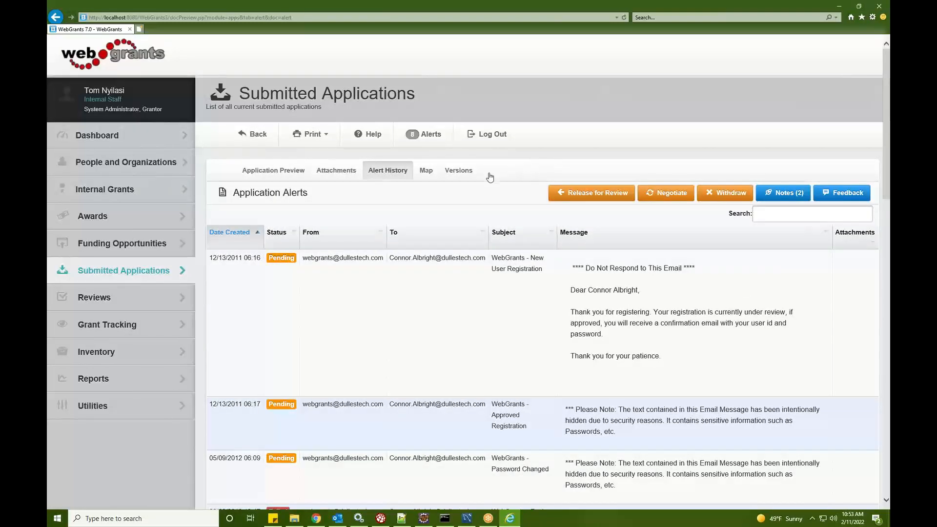
left_click(425, 172)
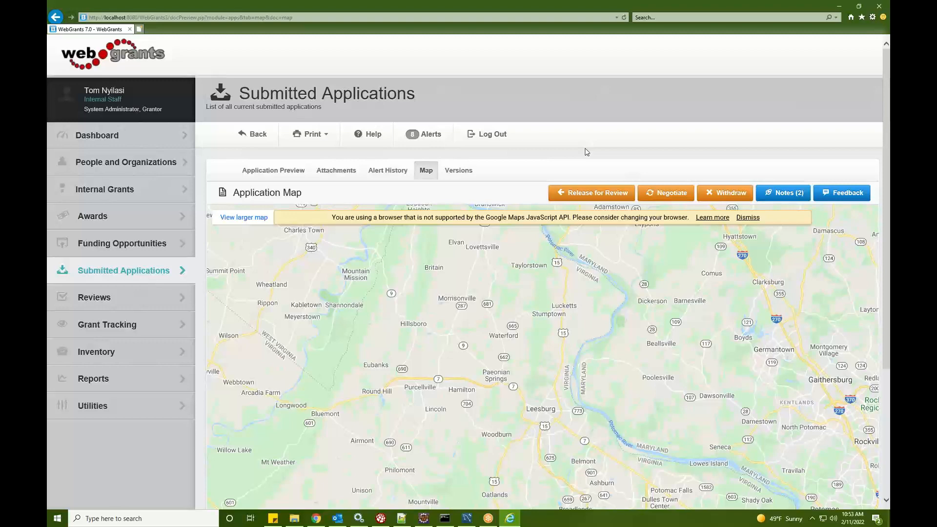
left_click(273, 170)
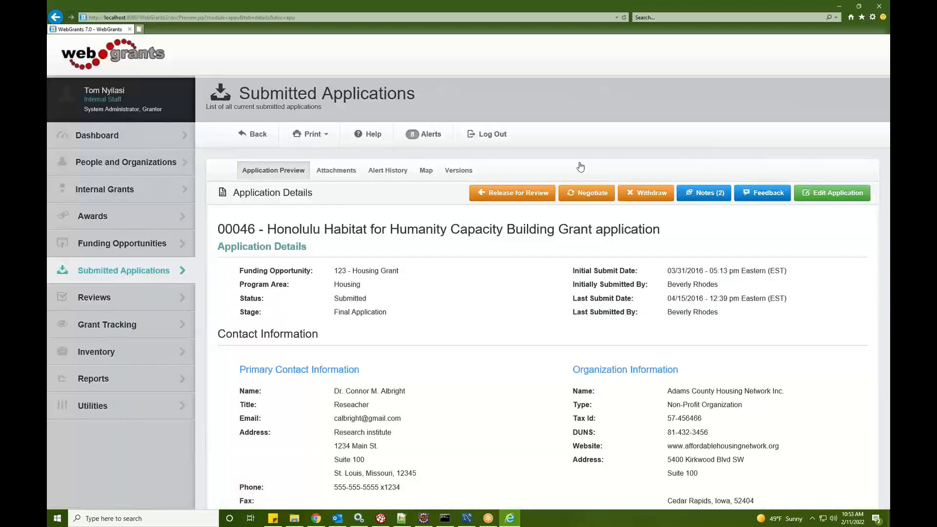
Fill in a negotiation that unlocks Project Information and Budget with due date 02/24/2022, and leave it without saving.
left_click(587, 195)
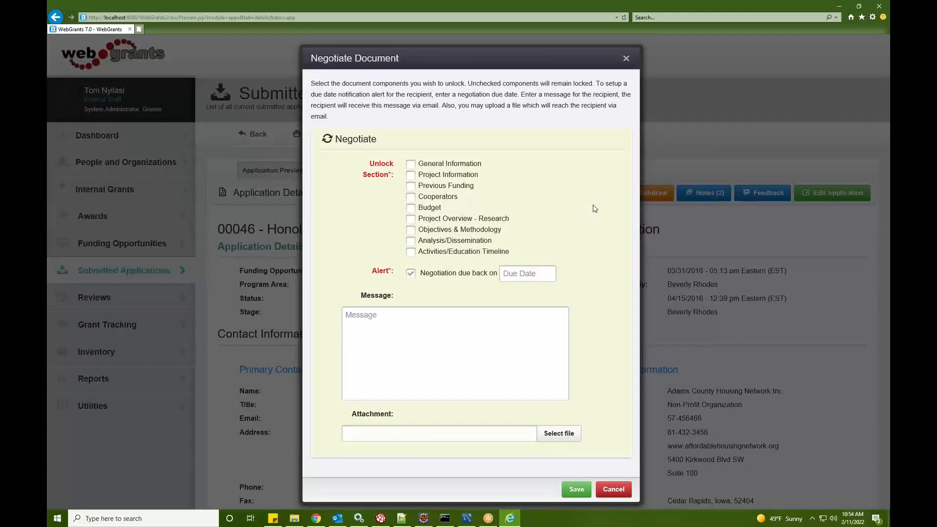
left_click(410, 175)
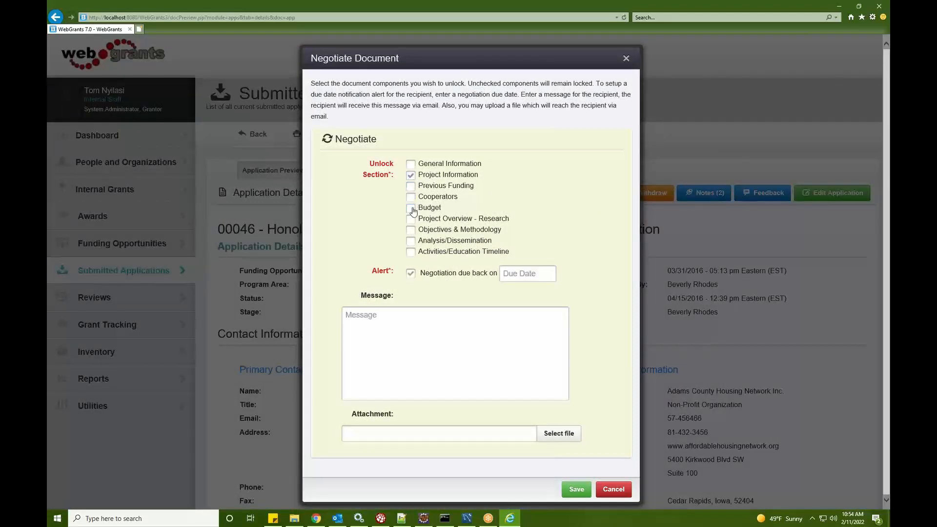
left_click(410, 209)
left_click(540, 279)
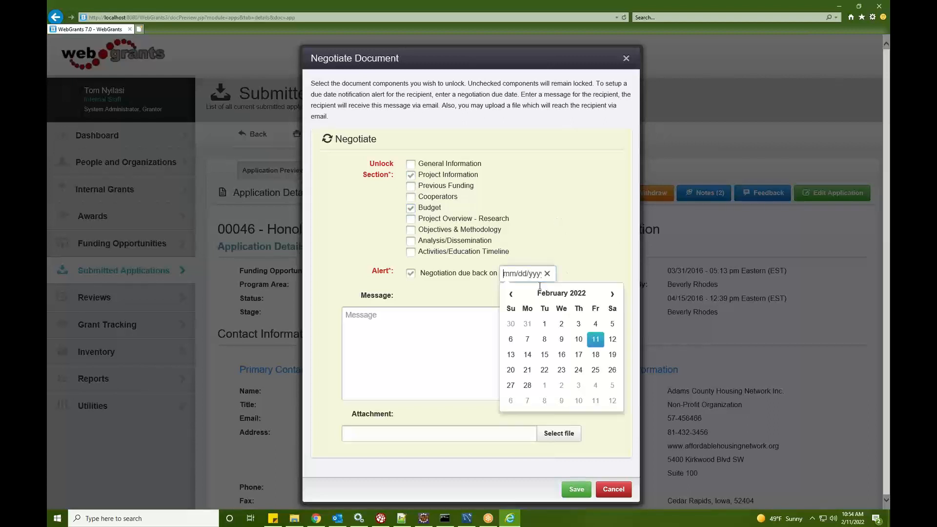
left_click(578, 370)
left_click(537, 224)
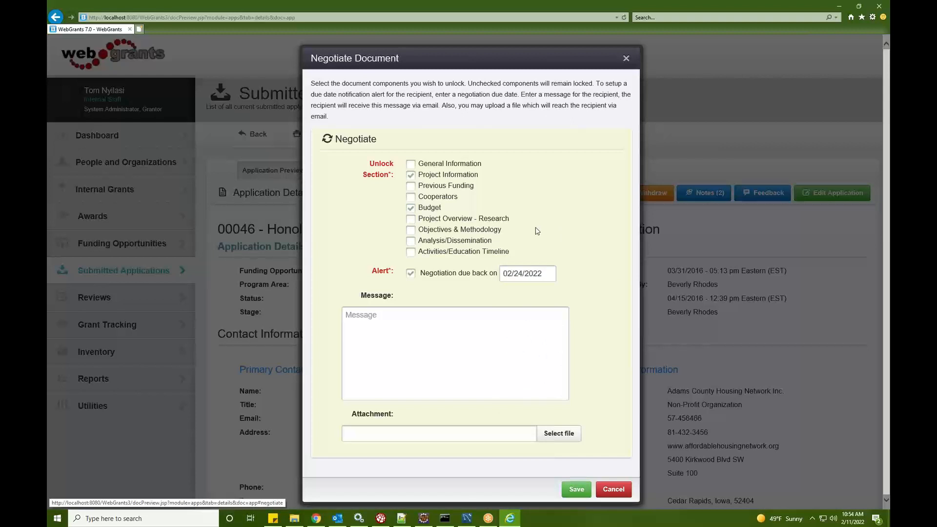
left_click(482, 345)
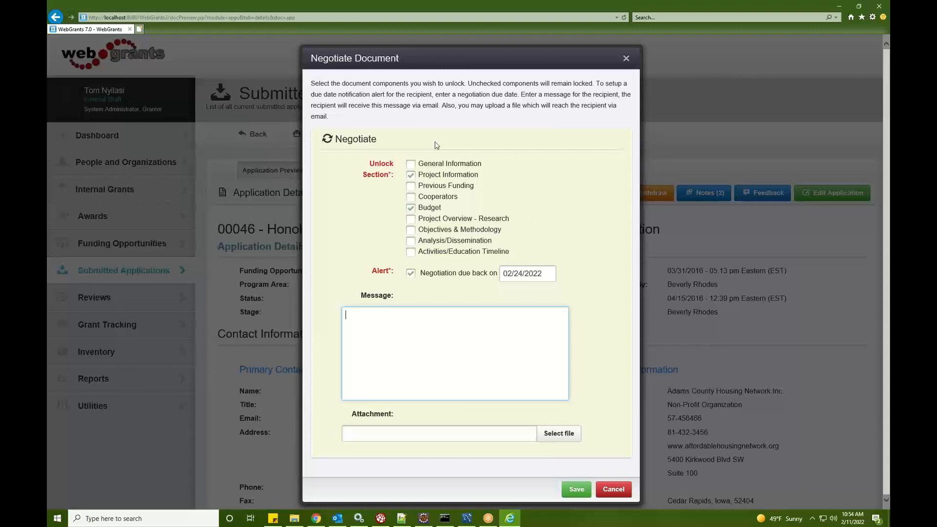
left_click(617, 489)
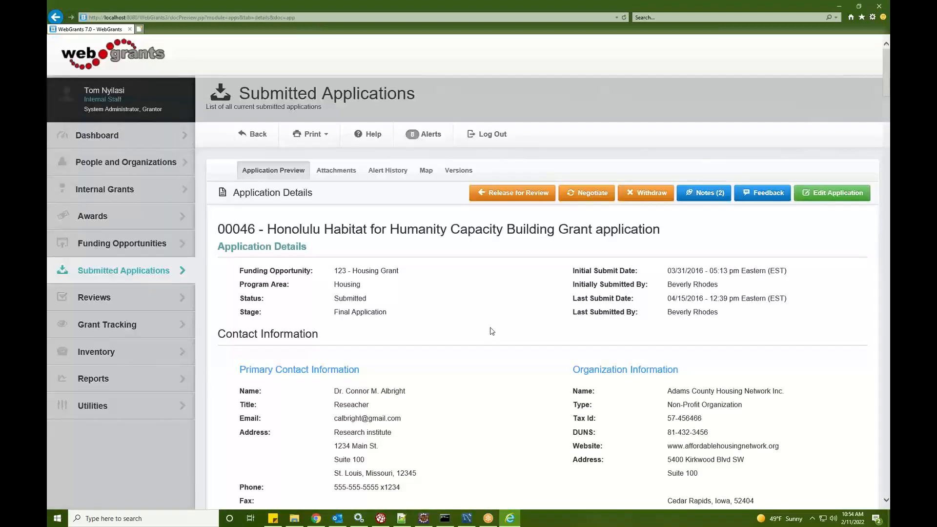
Examine the submission and version details of the current Minimum Requirements and Financial Accountability version, and return to the application preview.
left_click(459, 171)
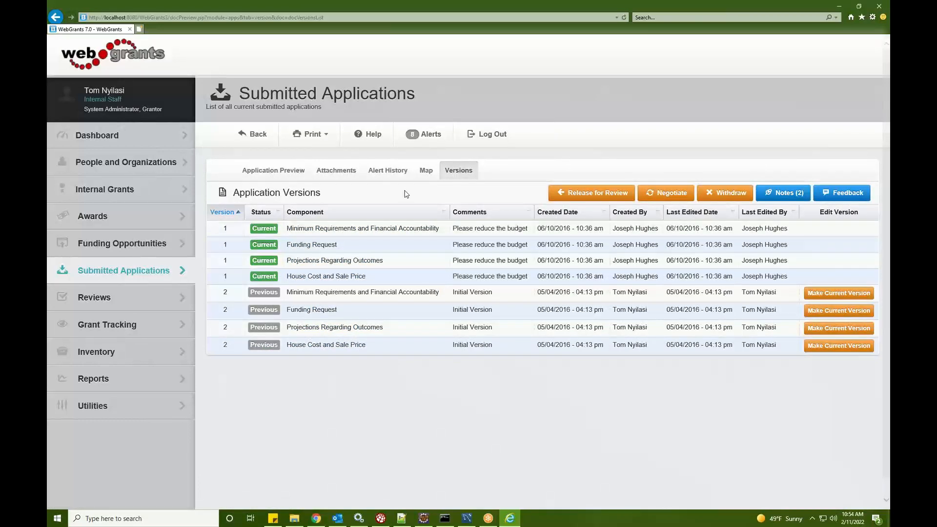
left_click(357, 232)
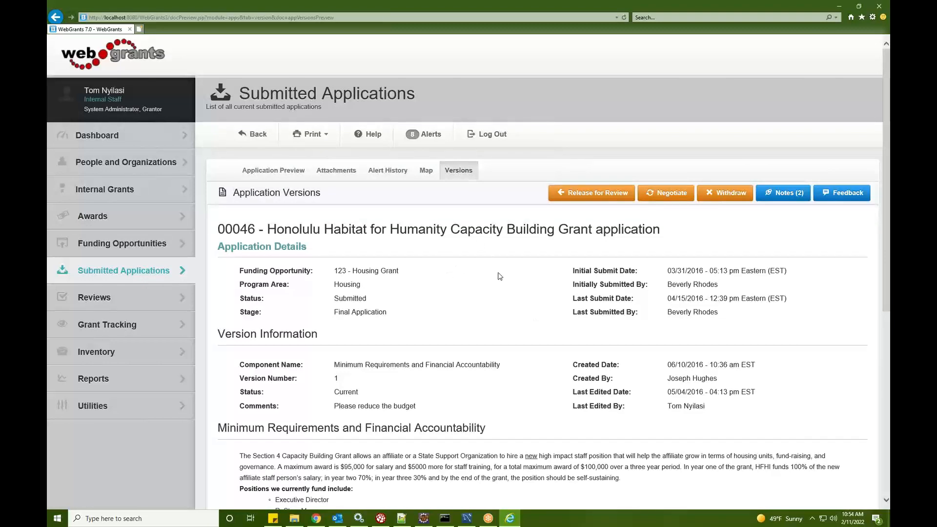
scroll(491, 270, "down", 1)
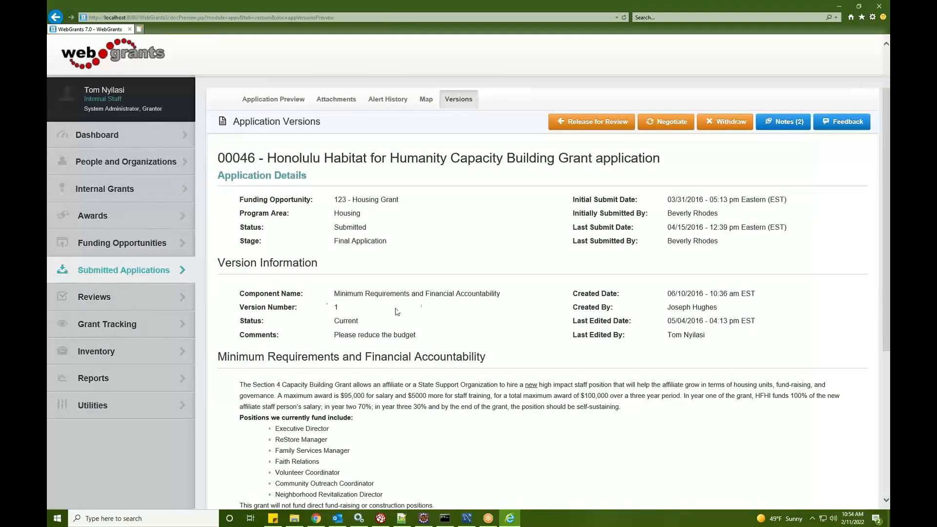
left_click_drag(574, 199, 733, 243)
left_click(581, 293)
left_click_drag(581, 293, 710, 336)
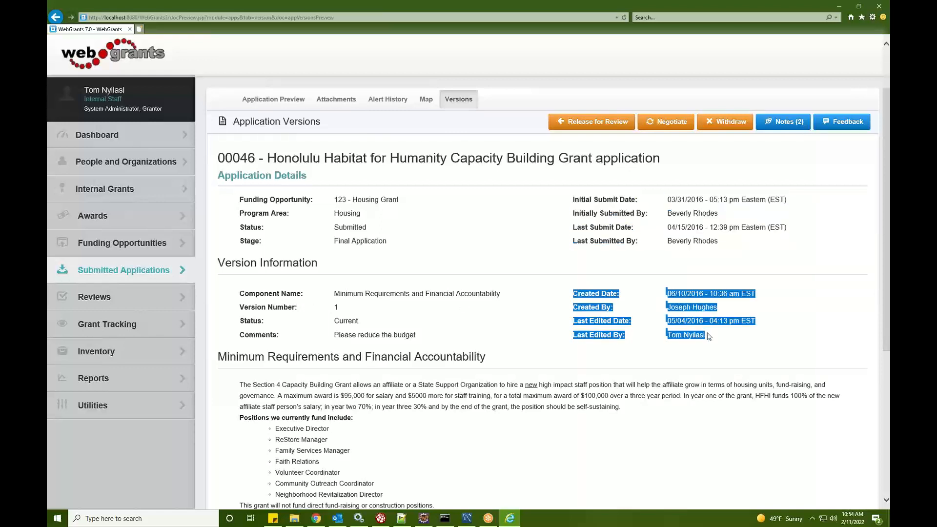
left_click(733, 264)
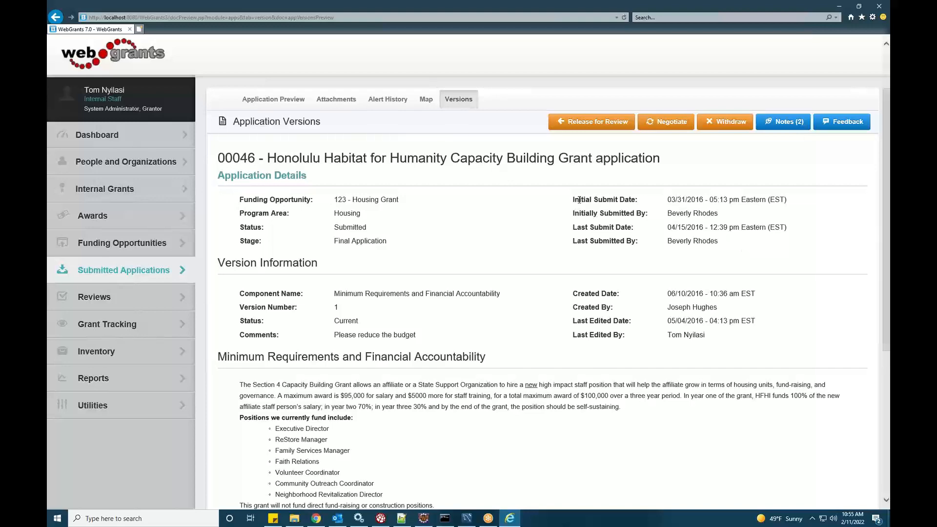
left_click_drag(573, 198, 735, 322)
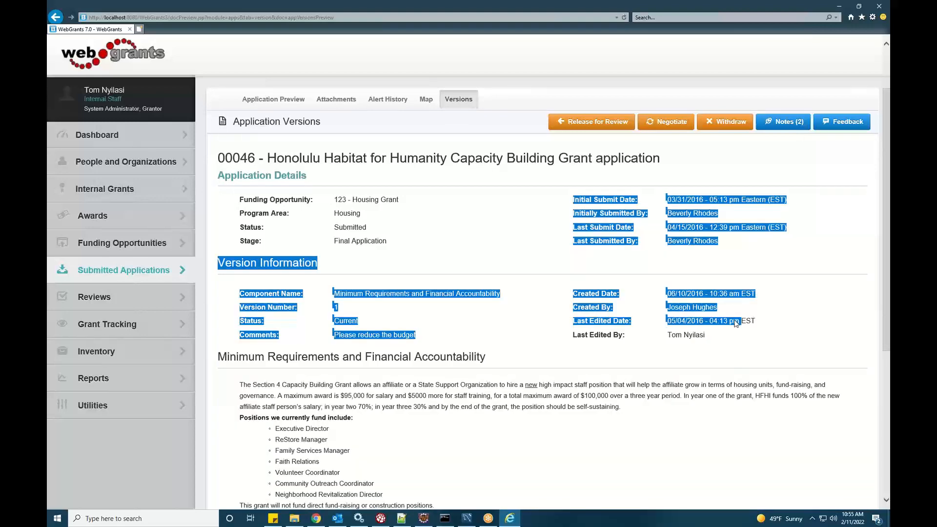
left_click(724, 284)
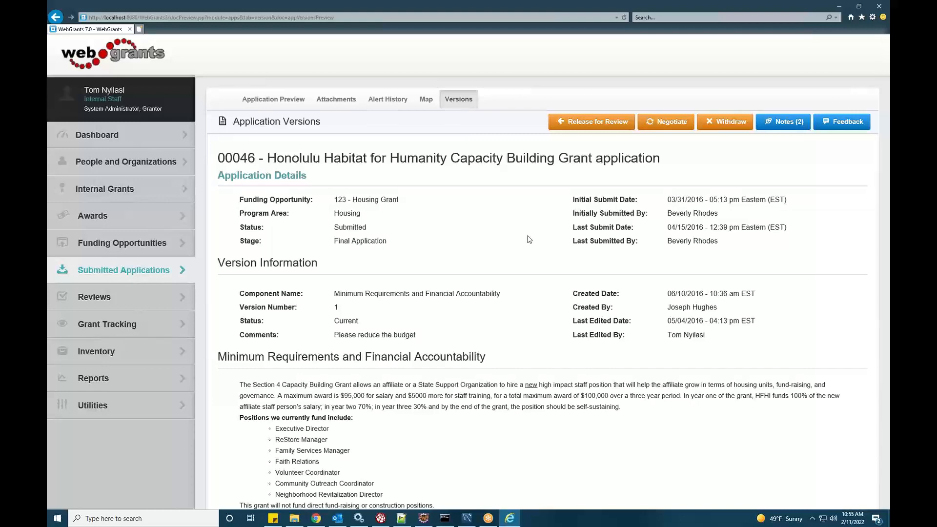
left_click(55, 19)
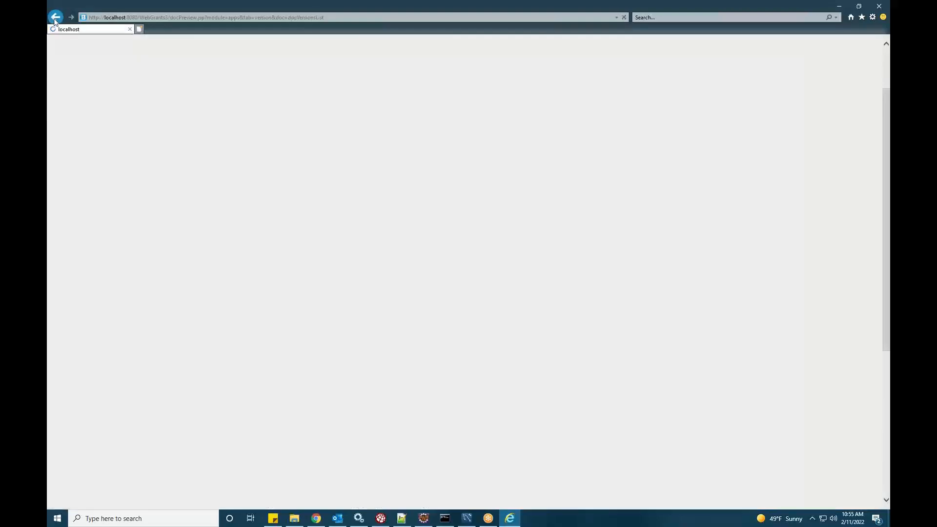
left_click(56, 18)
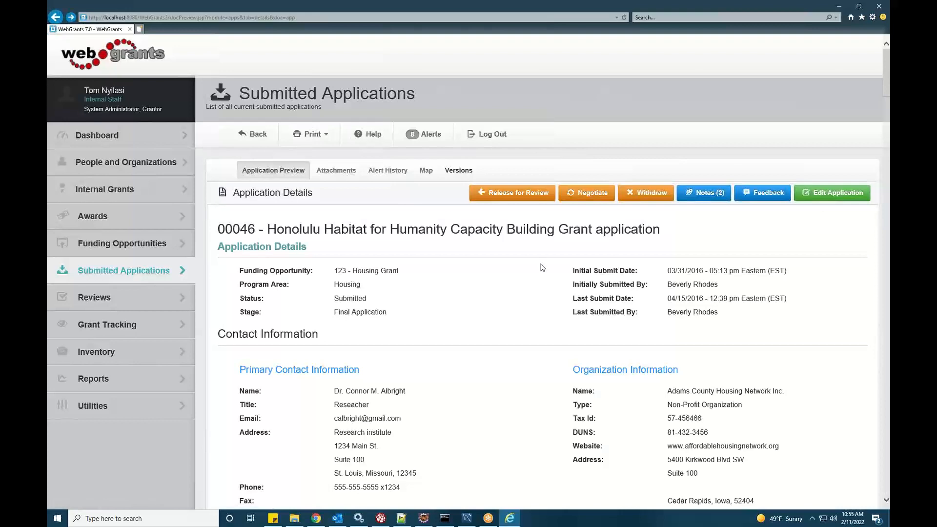
Look at the withdrawal reasons available for the Honolulu Habitat application and leave without withdrawing it.
left_click(649, 191)
left_click(519, 218)
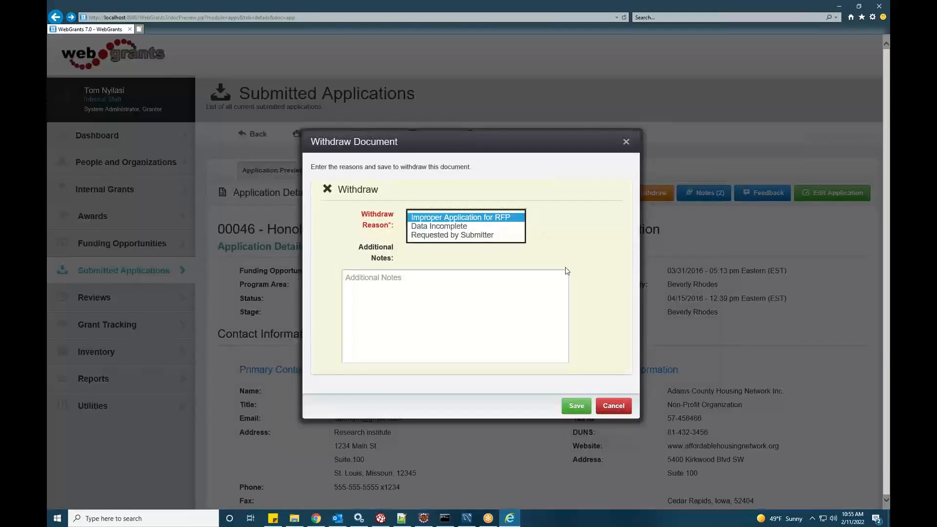
left_click(611, 404)
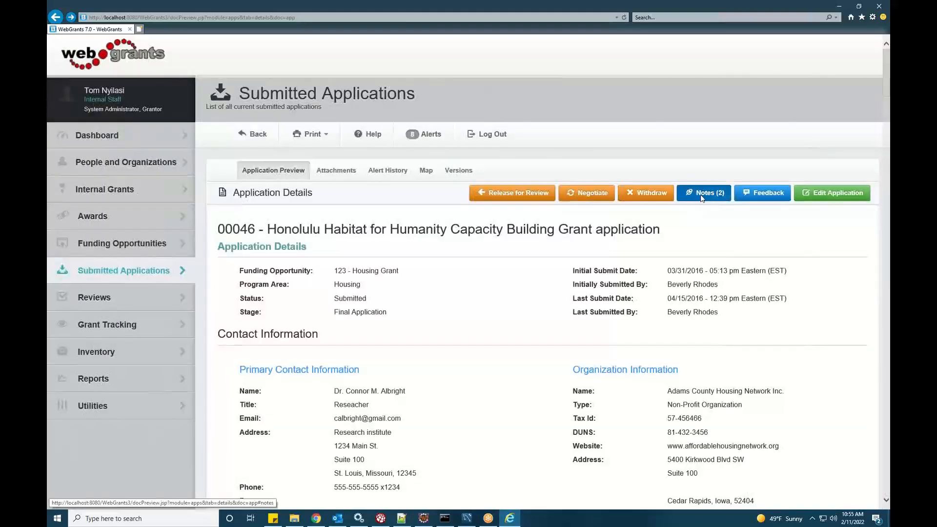
Read the application's internal notes, look at its recipient feedback form, and return to the preview without adding anything.
left_click(703, 193)
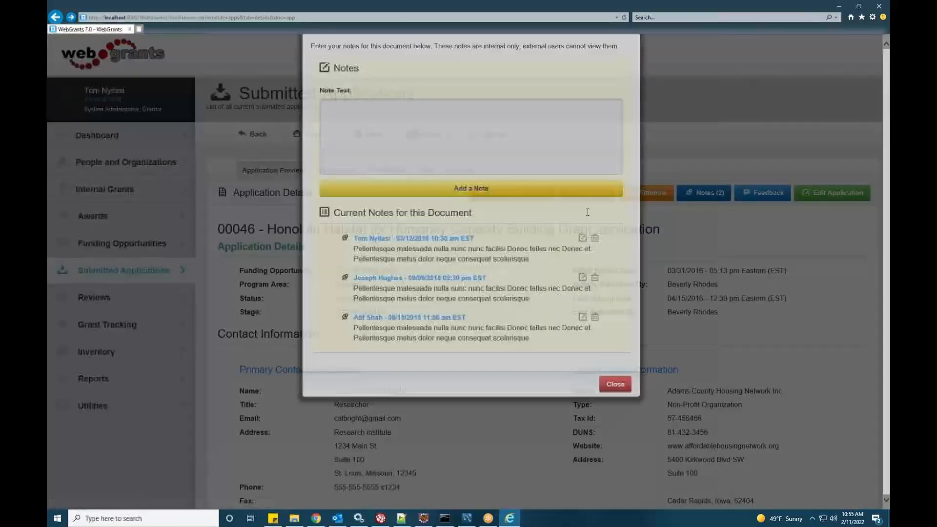
left_click_drag(375, 309, 461, 310)
triple_click(464, 321)
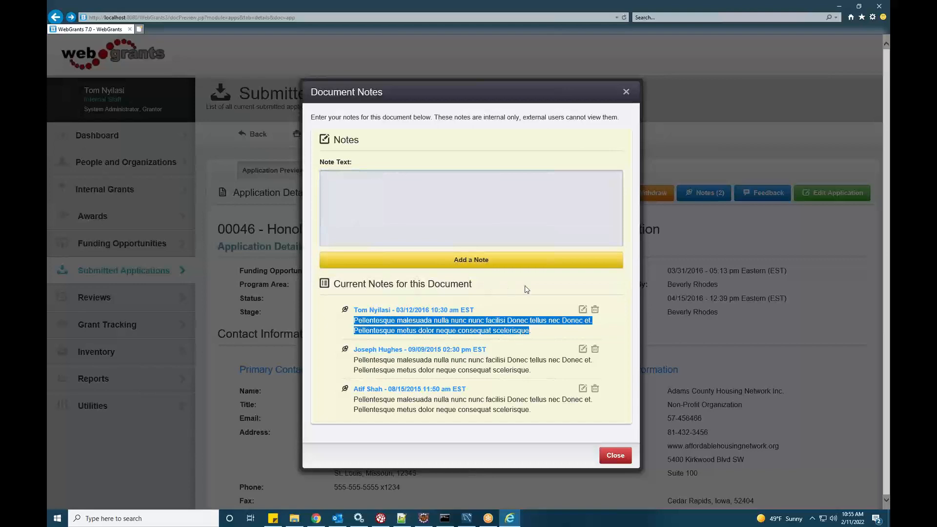
left_click(614, 454)
left_click(762, 192)
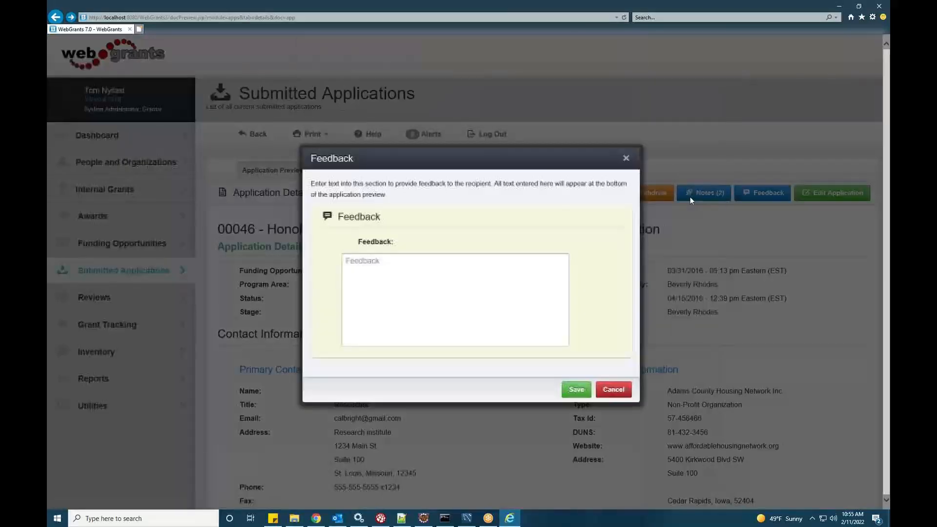
left_click(613, 389)
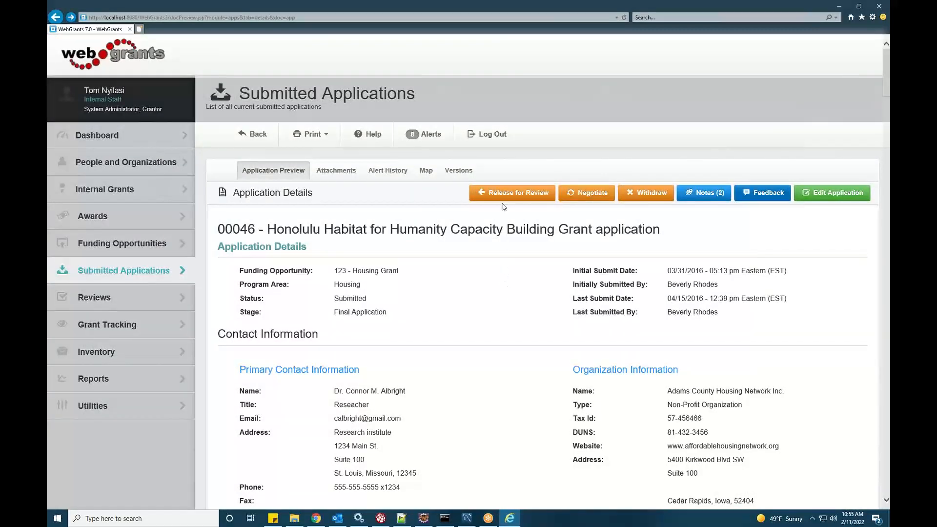
Open the review panel for the 123 - Housing Grant funding opportunity and examine its application and reviewer assignments.
left_click(103, 299)
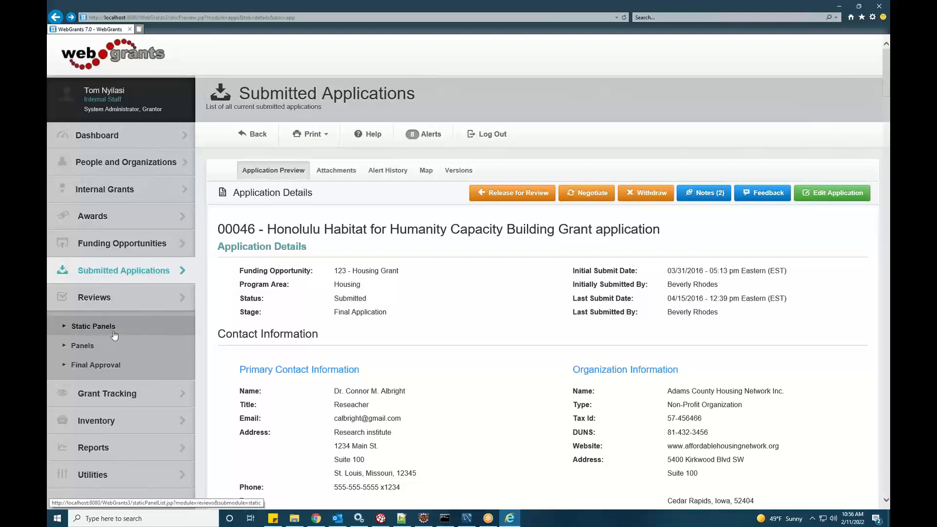
left_click(88, 352)
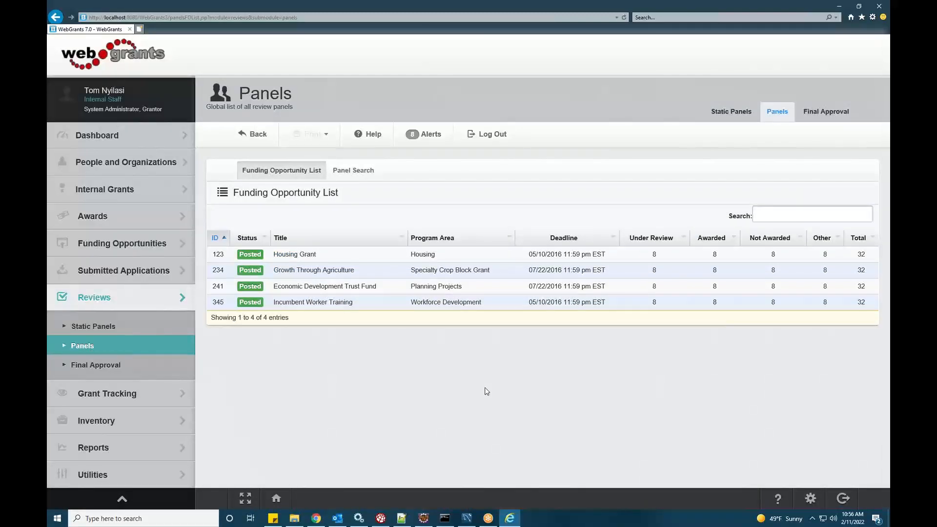
left_click(331, 259)
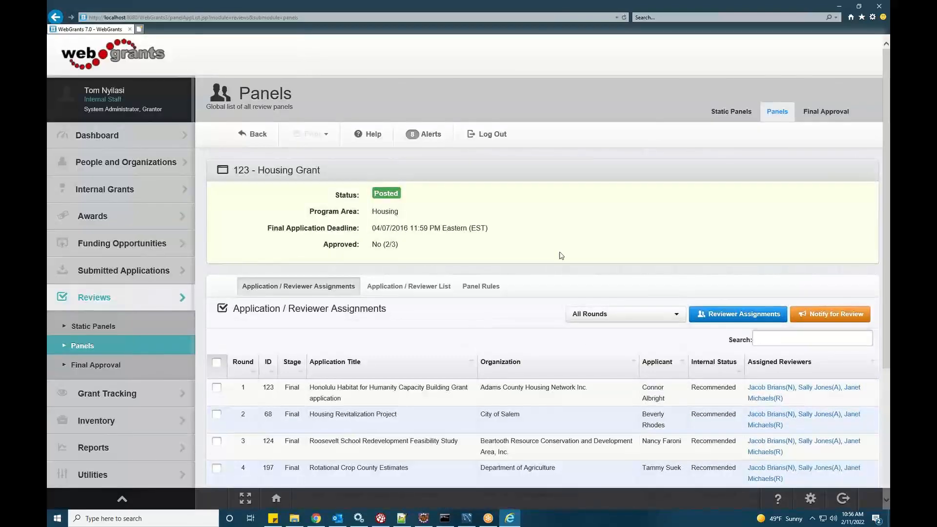
scroll(502, 268, "down", 3)
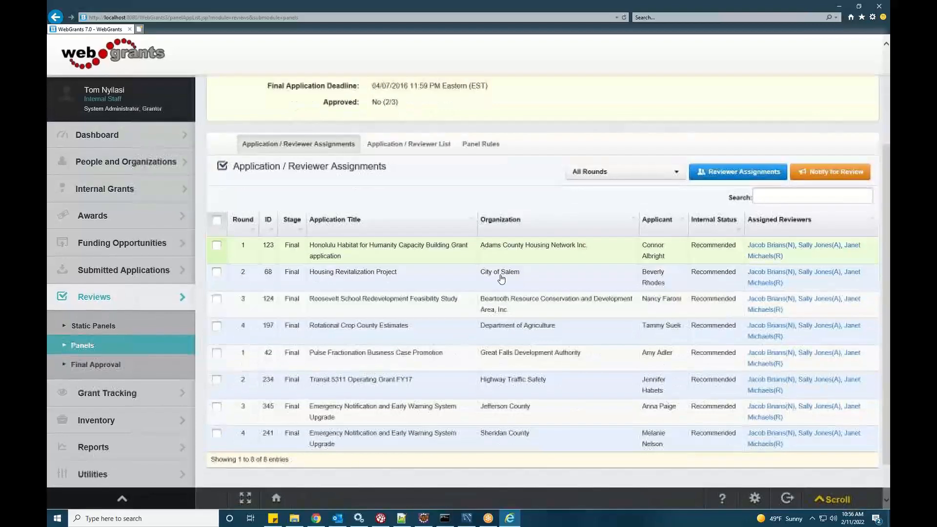
scroll(452, 343, "up", 1)
scroll(451, 343, "up", 1)
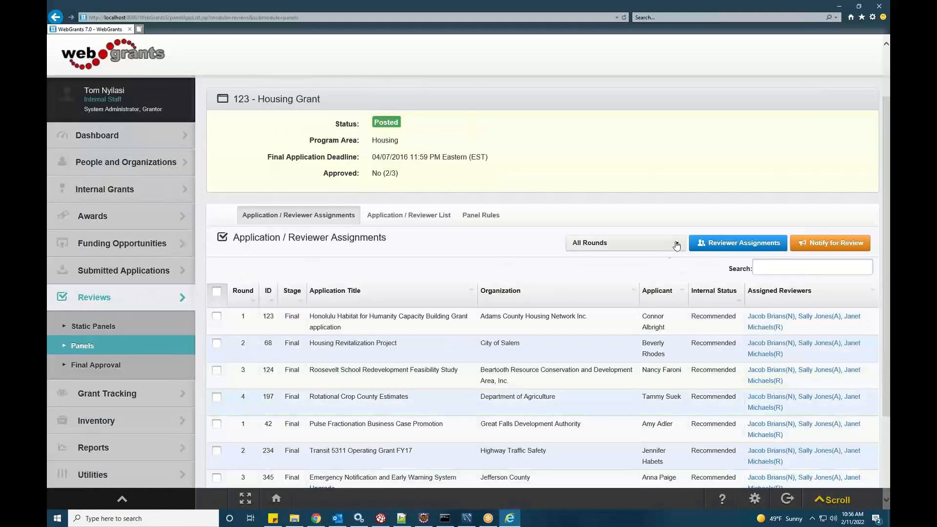
Filter the reviewer assignments by Round 1 and Round 2, and return the list to All Rounds.
left_click(677, 243)
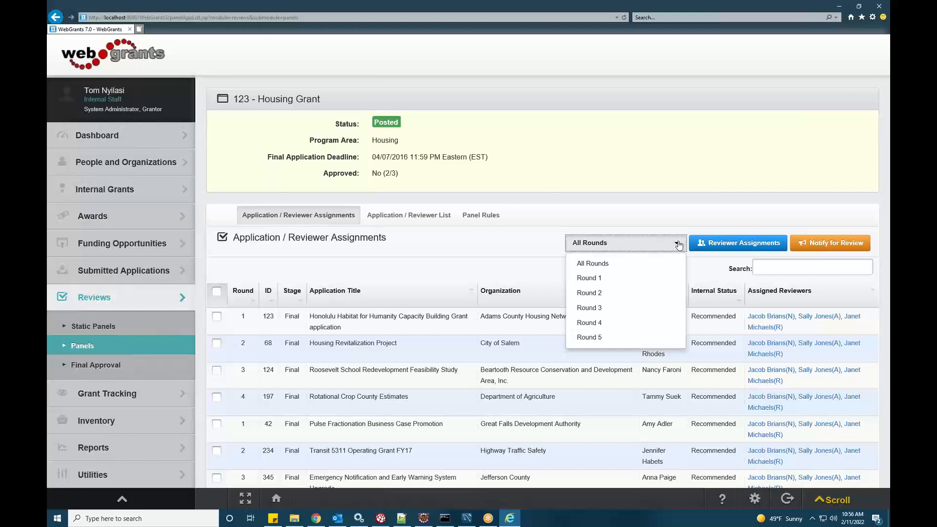
left_click(629, 278)
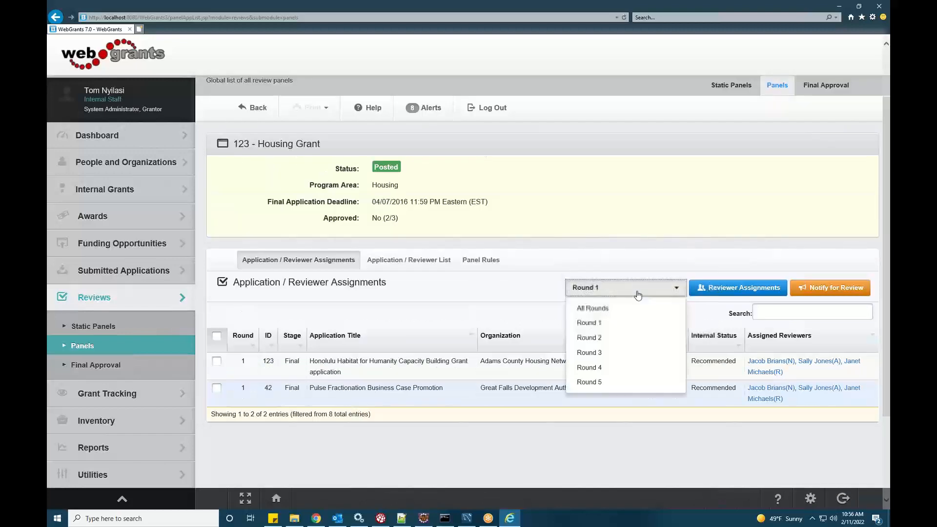
left_click(634, 337)
left_click(630, 292)
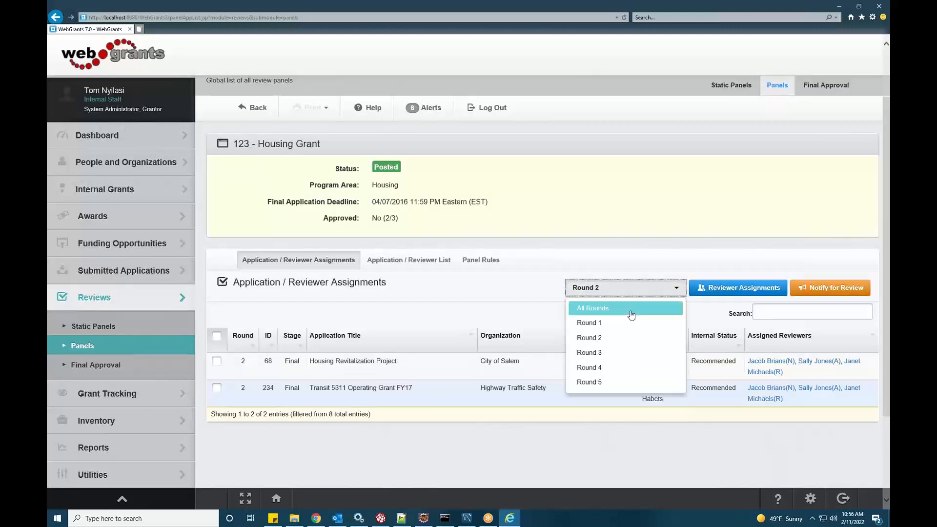
left_click(630, 312)
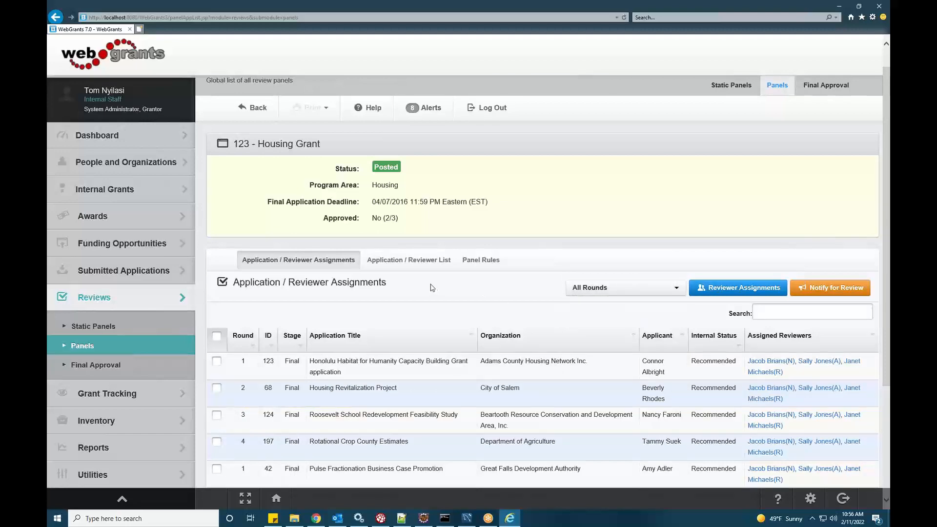
Select the Honolulu Habitat, Housing Revitalization and Roosevelt School applications and view their common assigned reviewers.
scroll(431, 287, "down", 3)
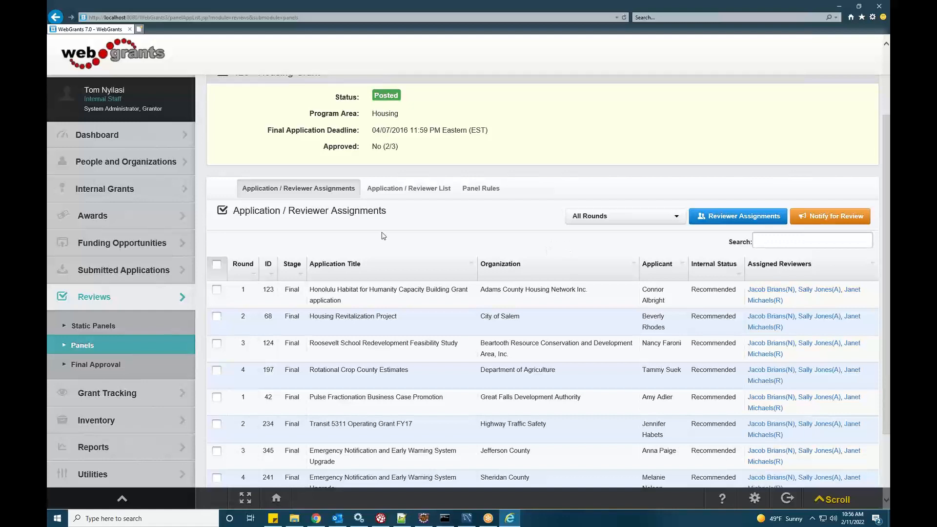
left_click(216, 294)
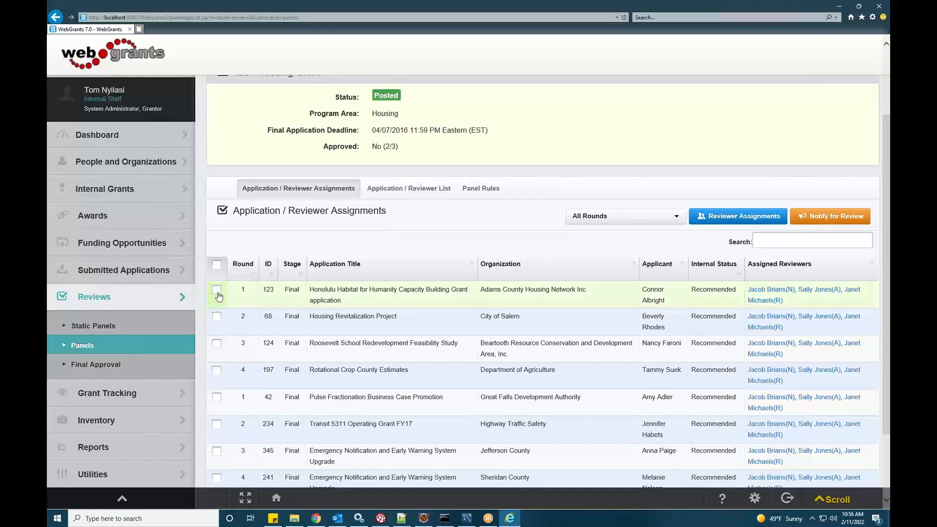
left_click(217, 316)
left_click(216, 343)
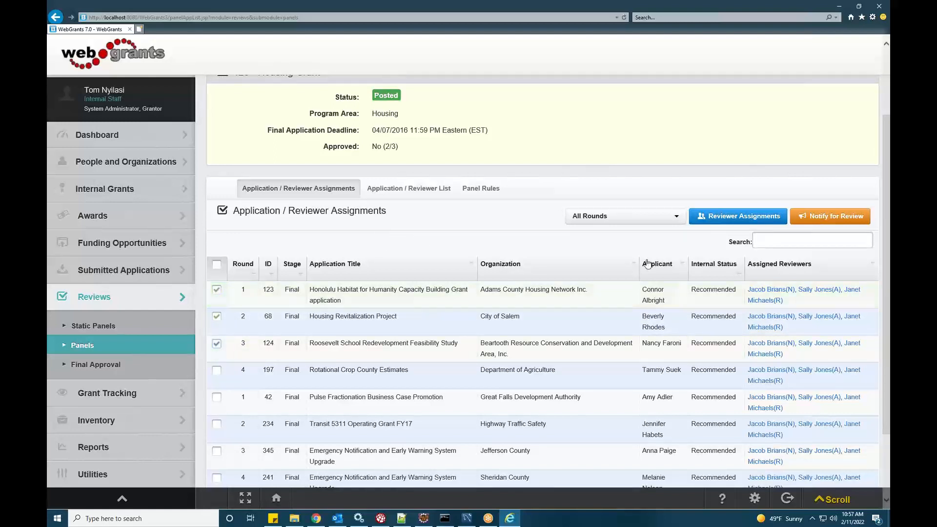
left_click(736, 221)
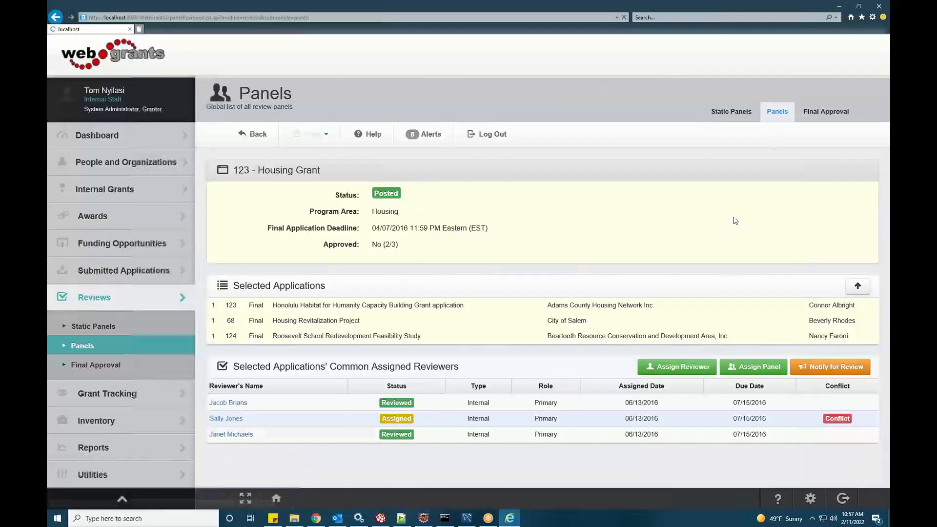
left_click_drag(273, 304, 525, 336)
left_click(520, 334)
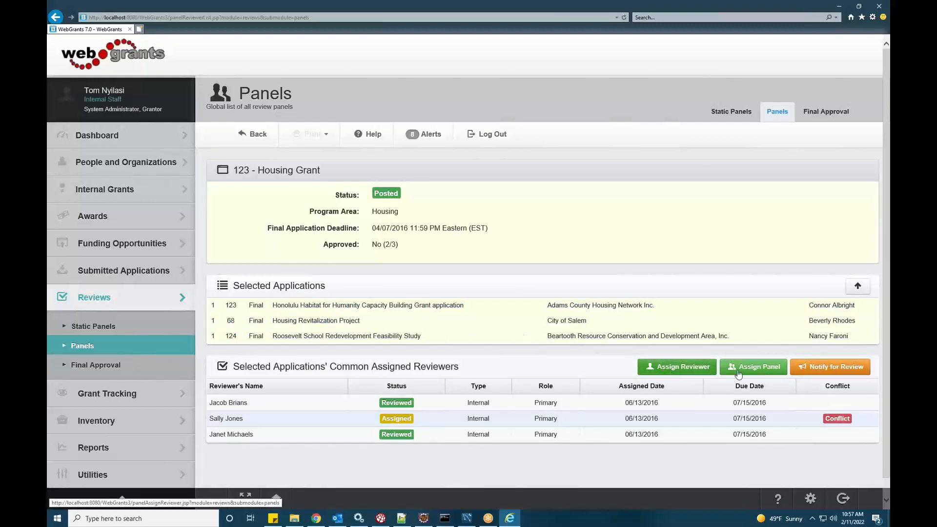
Start a reviewer assignment for the three selected applications and choose a person from the people lookup.
left_click(680, 372)
scroll(465, 300, "down", 2)
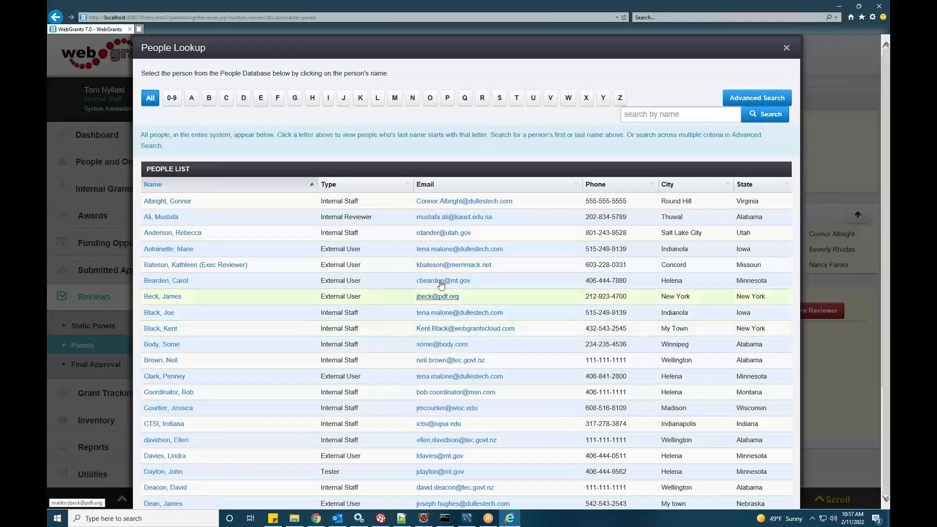
scroll(300, 269, "down", 4)
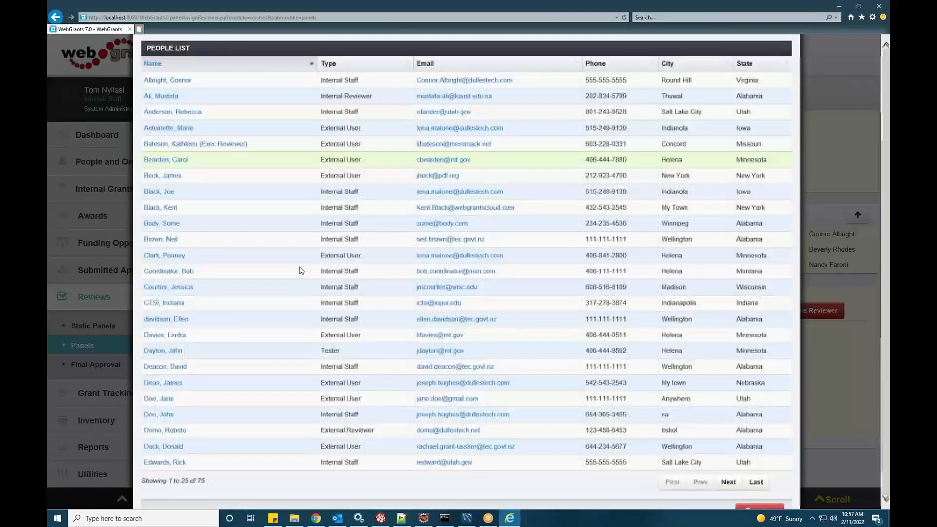
scroll(218, 242, "up", 2)
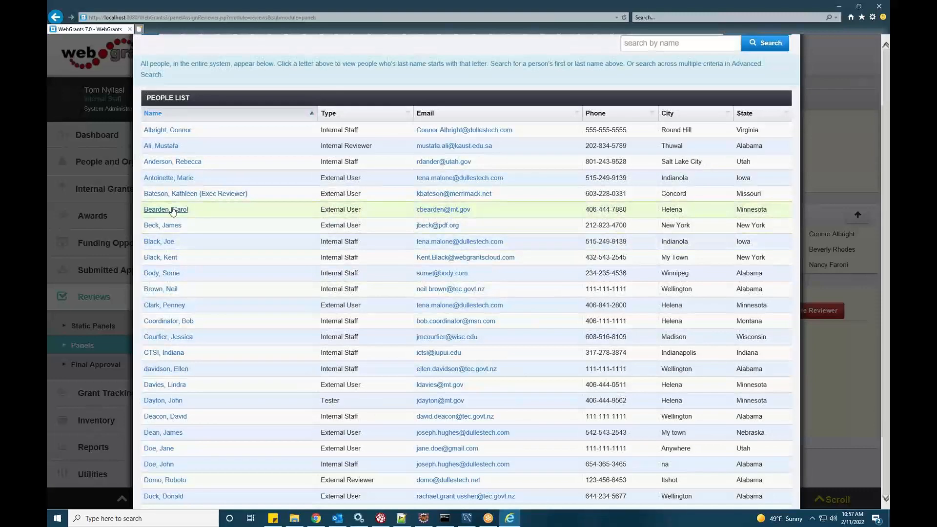
left_click(157, 209)
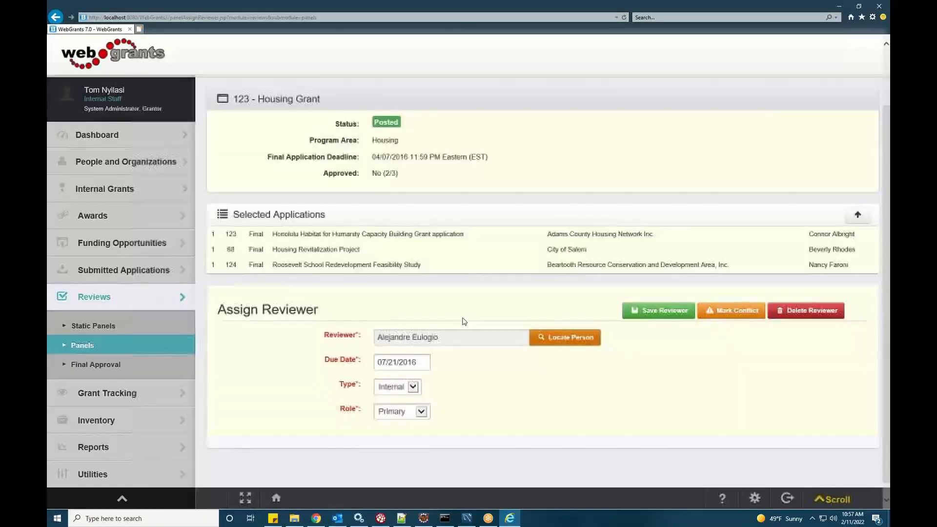
Check the assignment's due date, type and role options, and return to the Housing Grant assignments list without saving the reviewer.
left_click(415, 362)
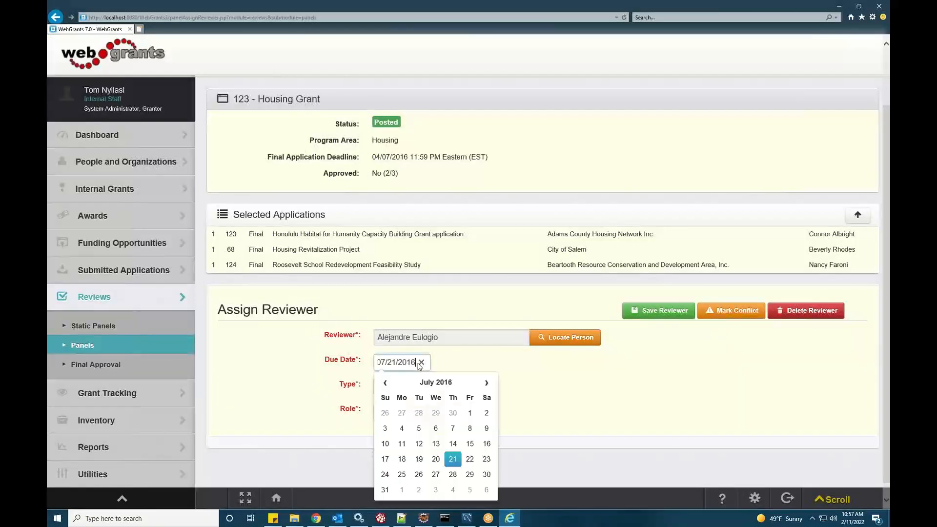
left_click(490, 356)
left_click(428, 390)
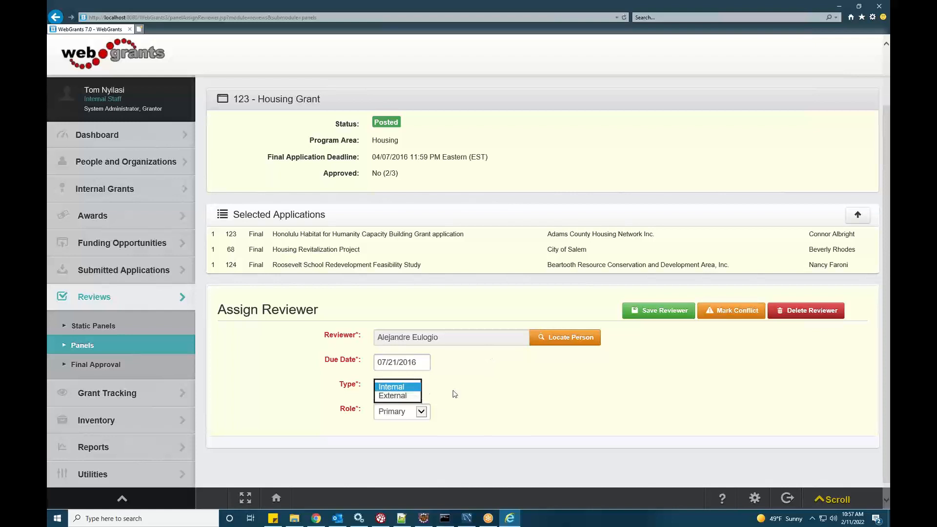
left_click(421, 411)
left_click(522, 411)
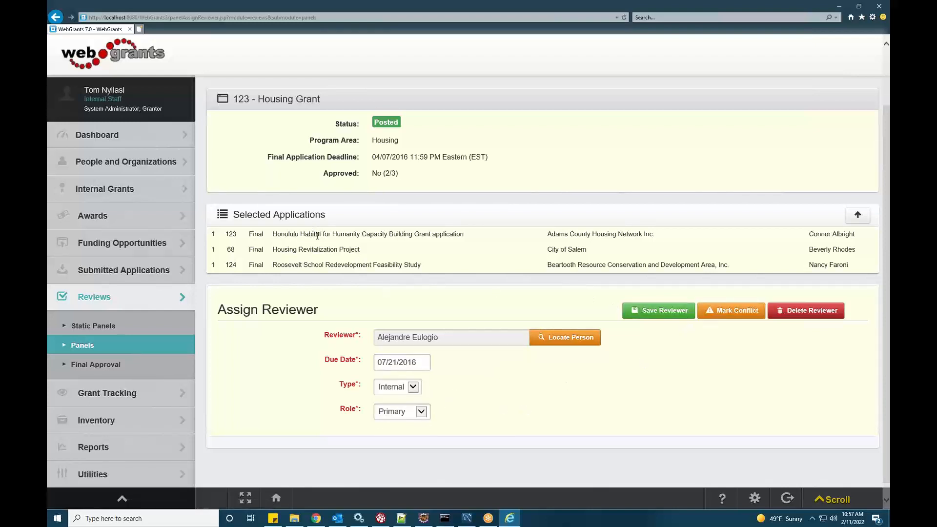
left_click_drag(318, 236, 407, 264)
left_click(471, 263)
left_click(59, 19)
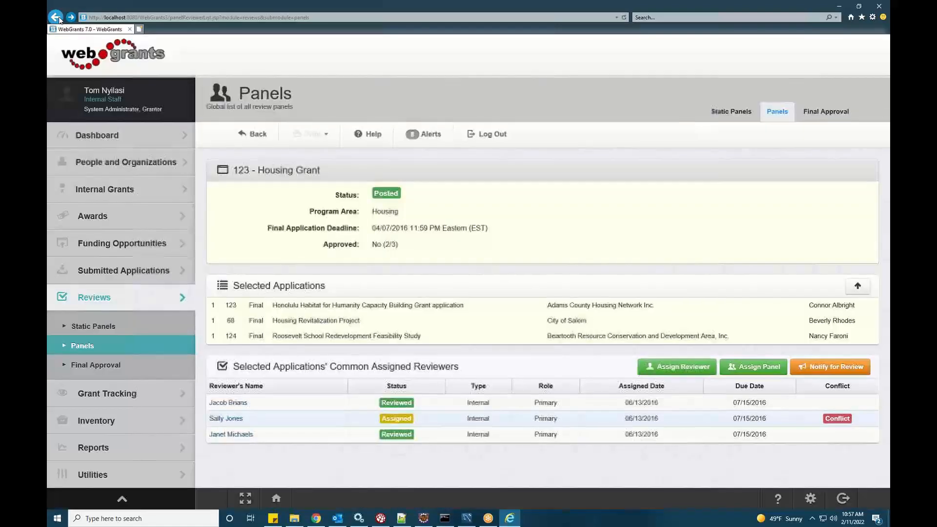
left_click(59, 18)
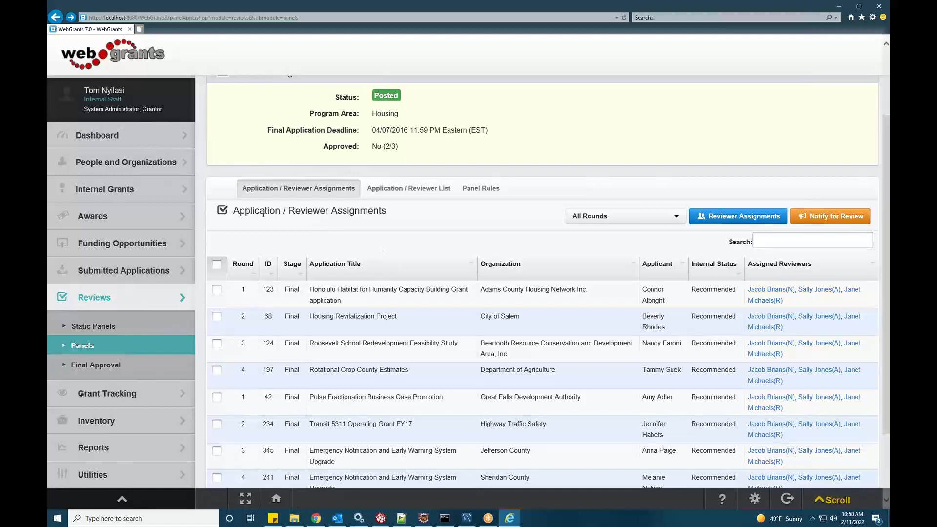
Open the Honolulu Habitat application from My Reviews and read its details alongside its review forms.
left_click(94, 135)
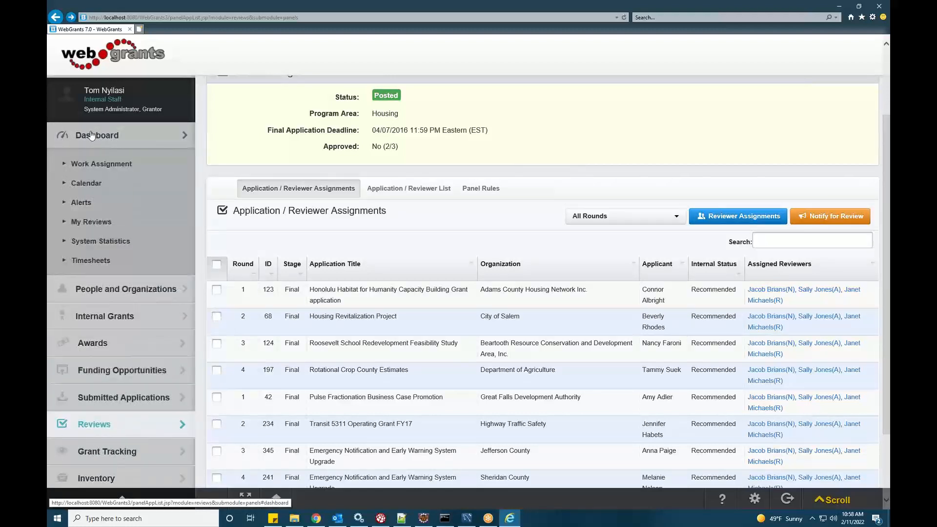
left_click(89, 222)
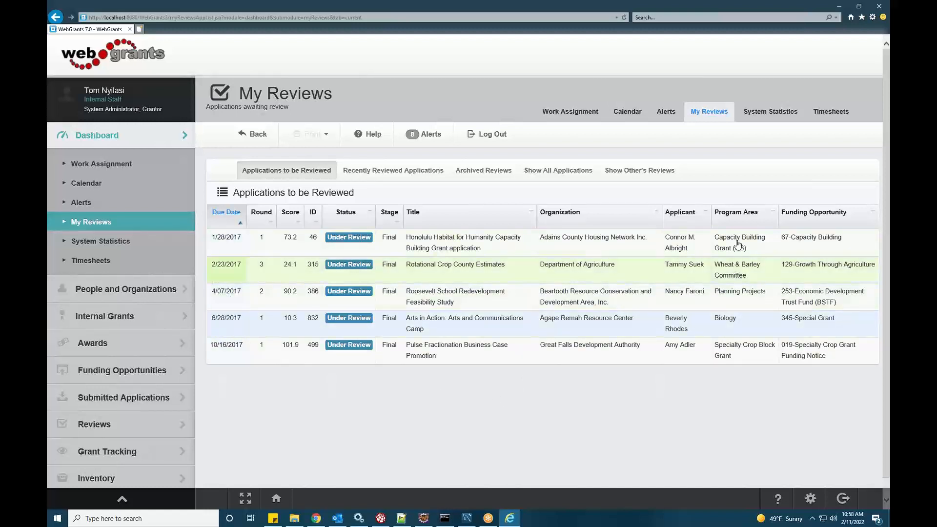
left_click(441, 248)
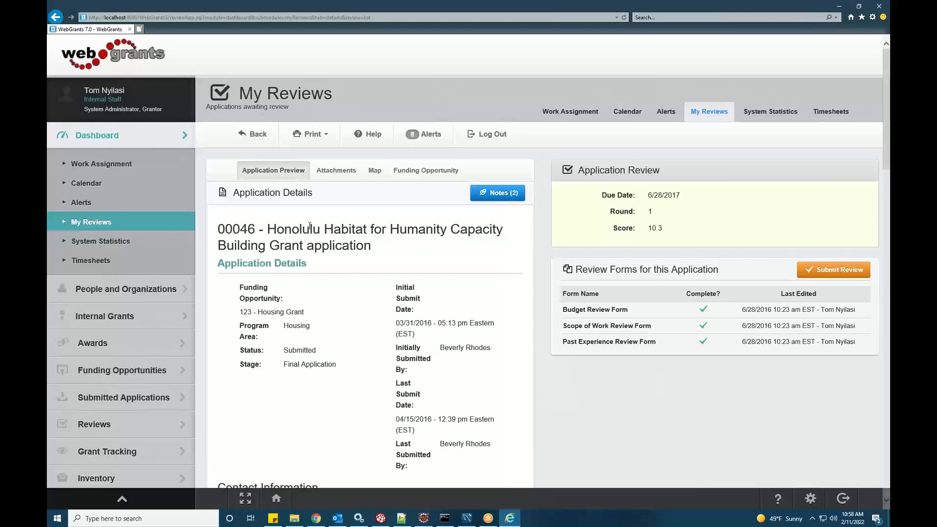
scroll(313, 237, "down", 8)
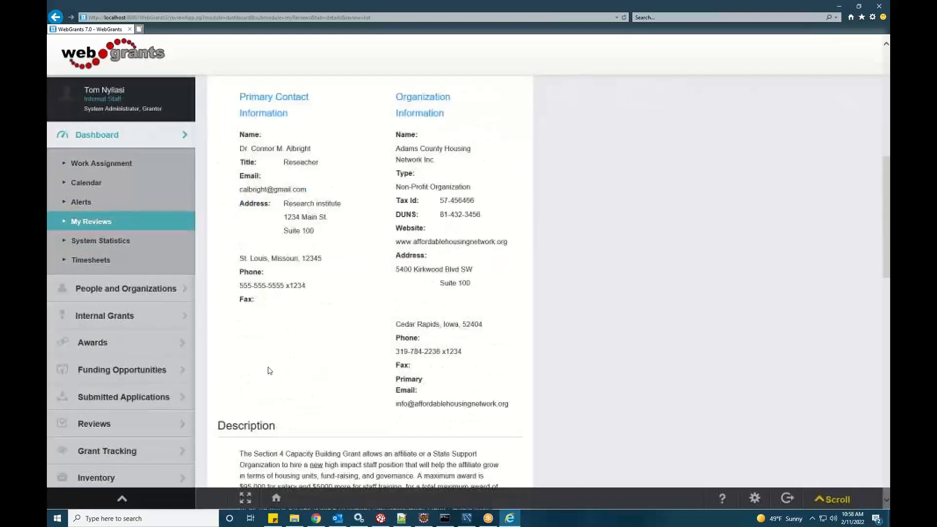
scroll(340, 214, "down", 3)
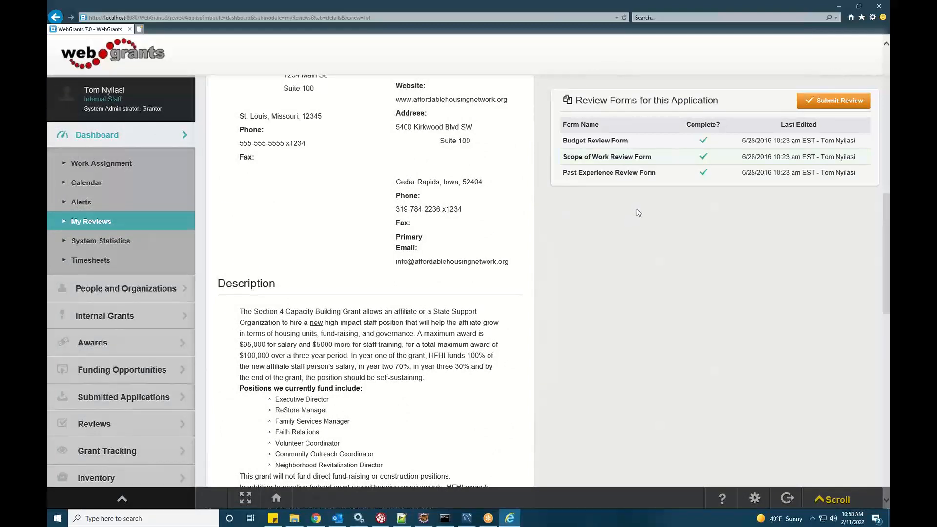
scroll(477, 235, "down", 3)
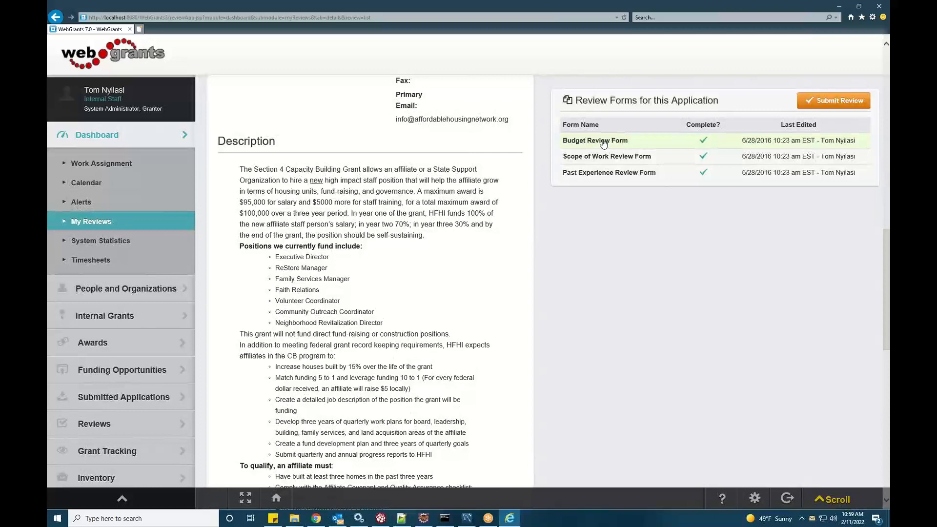
Open the Budget Review Form for the Honolulu Habitat application and stop the form from scrolling along with the page.
left_click(604, 142)
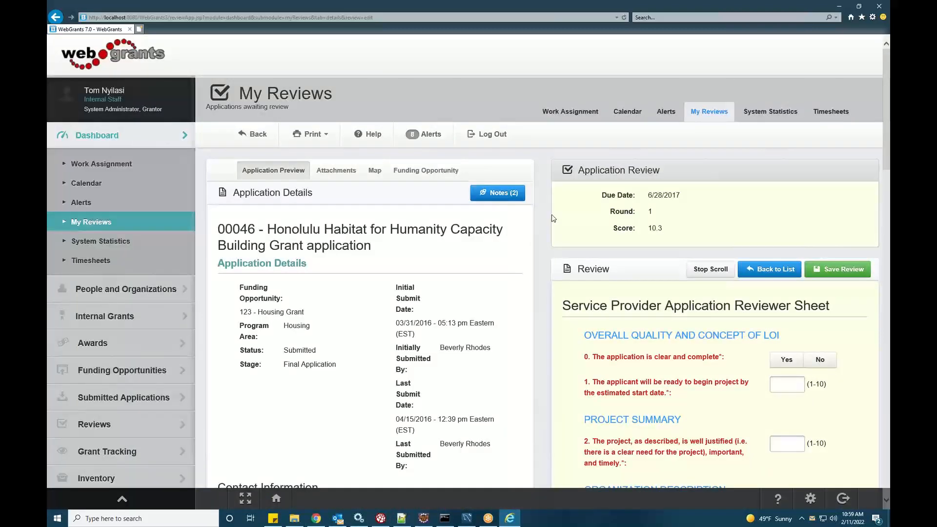
scroll(551, 215, "down", 3)
left_click(710, 126)
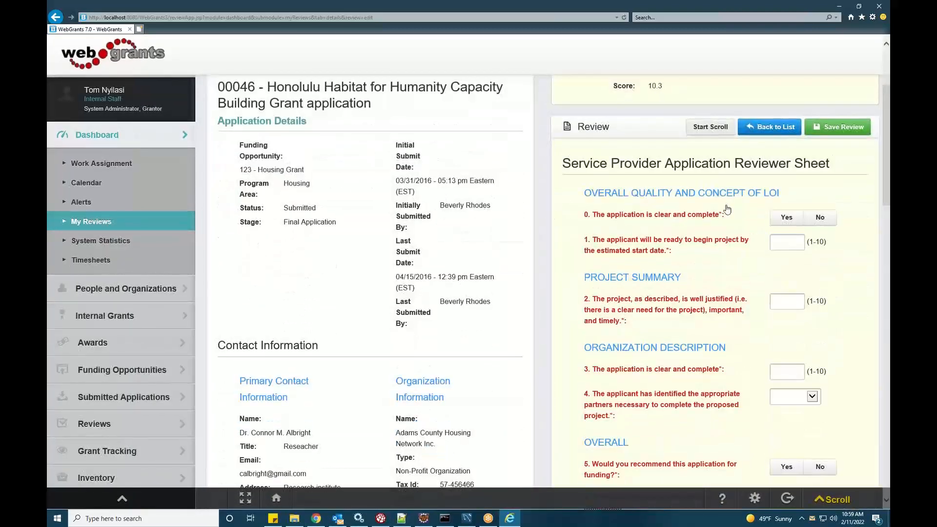
scroll(727, 209, "down", 2)
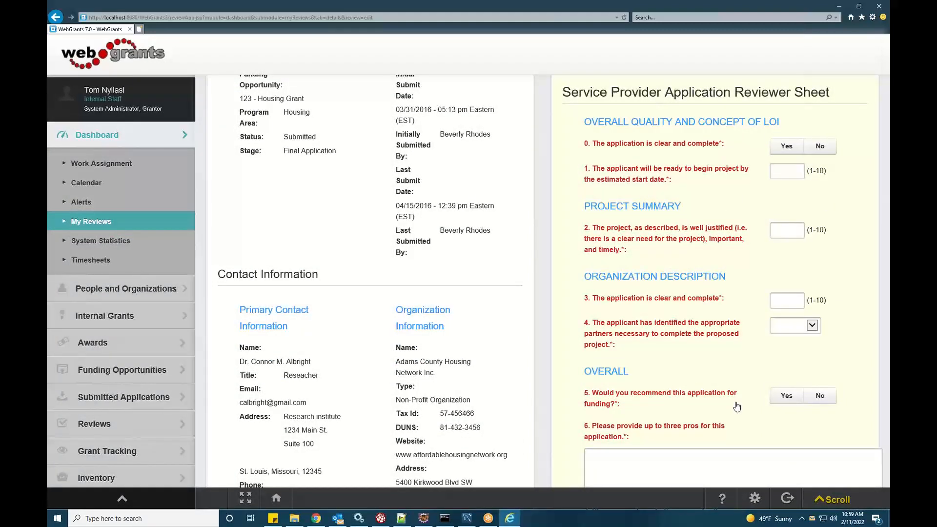
Answer Yes to the application being clear and complete, and score readiness to begin by the estimated start date as 5.
left_click(786, 145)
left_click(825, 147)
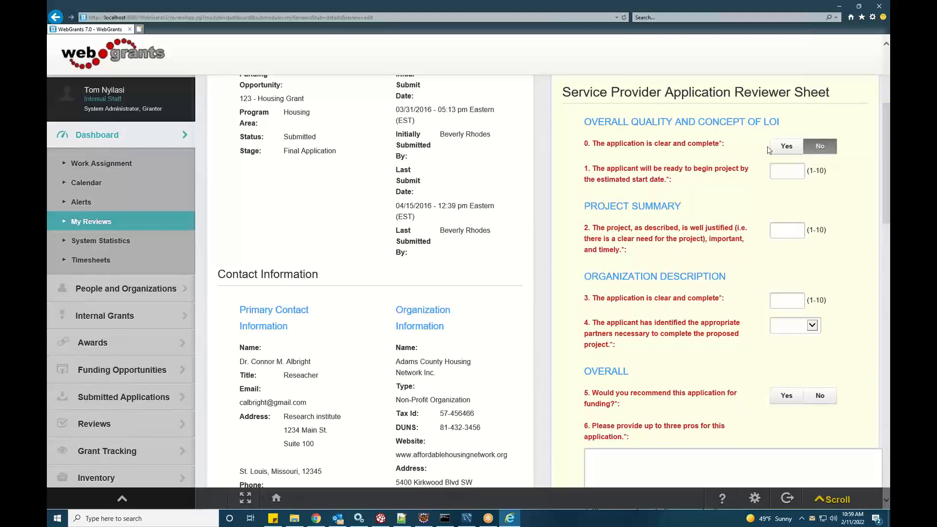
left_click(787, 173)
left_click(805, 325)
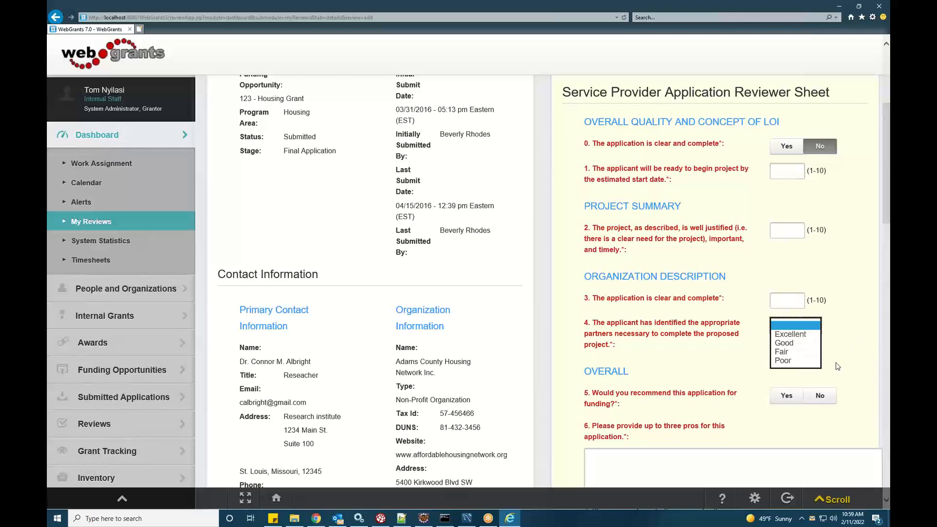
left_click(702, 369)
scroll(753, 343, "down", 3)
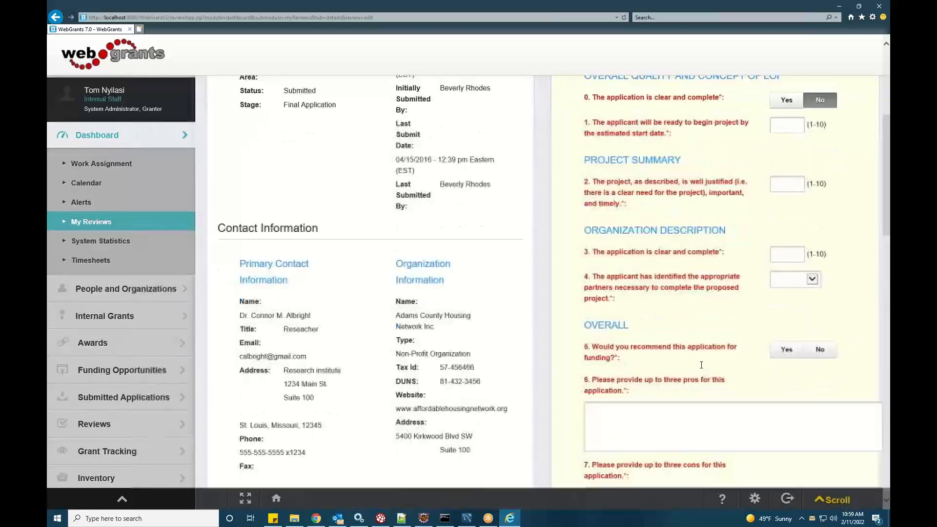
scroll(719, 342, "up", 6)
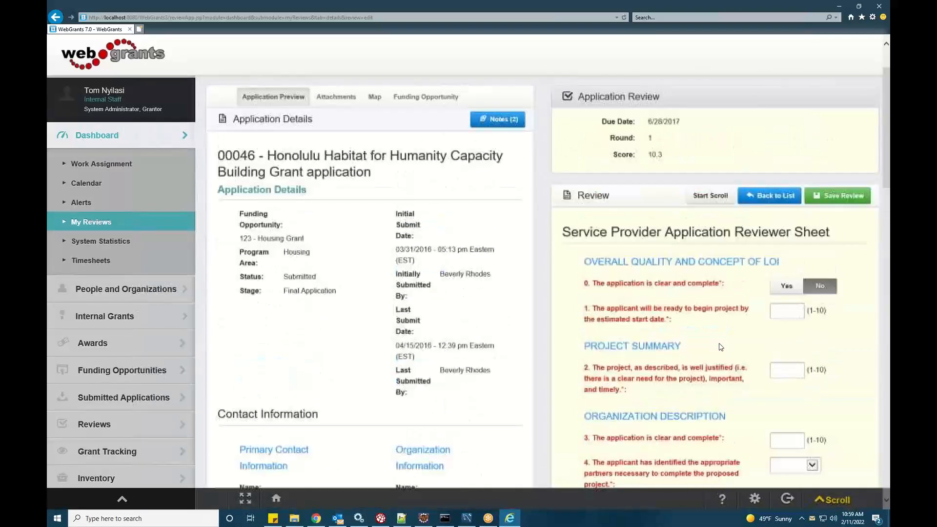
type("5")
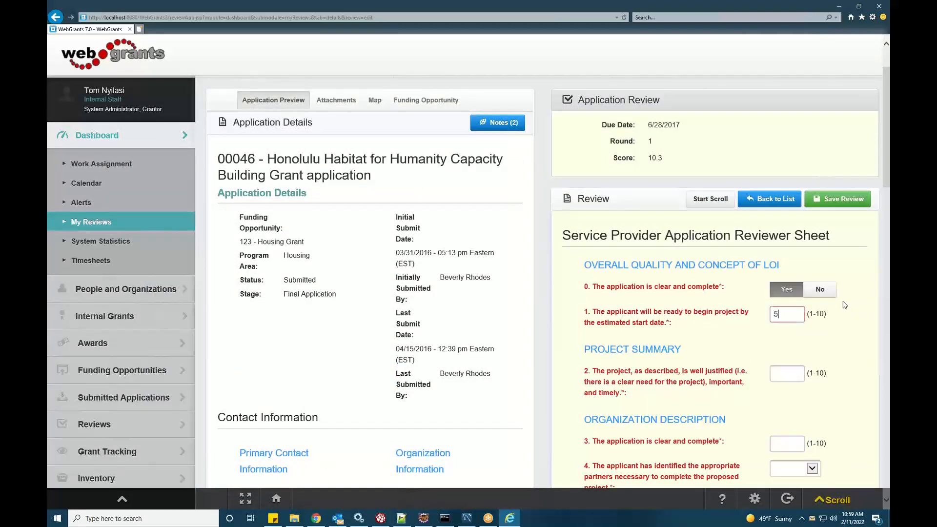
Rate the applicant's identification of appropriate project partners as Excellent on the reviewer sheet.
scroll(857, 343, "down", 1)
scroll(857, 343, "down", 2)
left_click(812, 397)
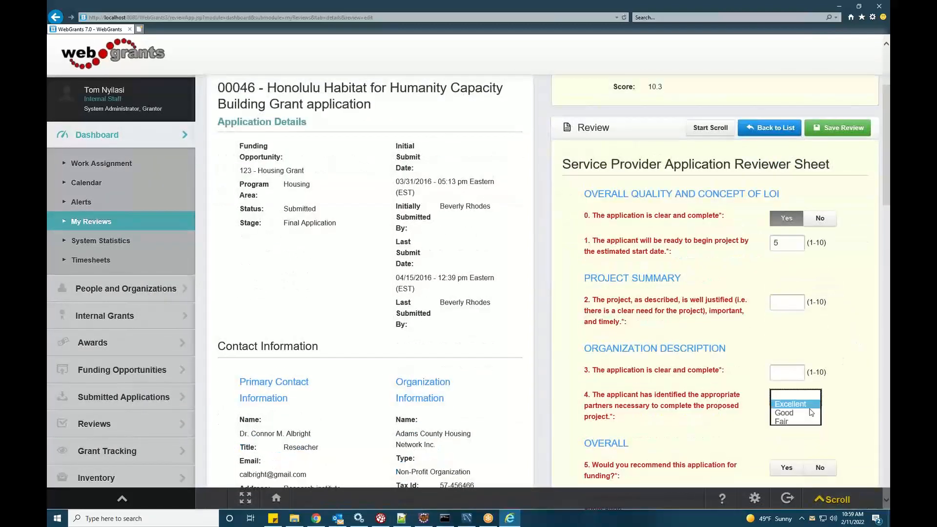
left_click(786, 410)
scroll(718, 367, "down", 2)
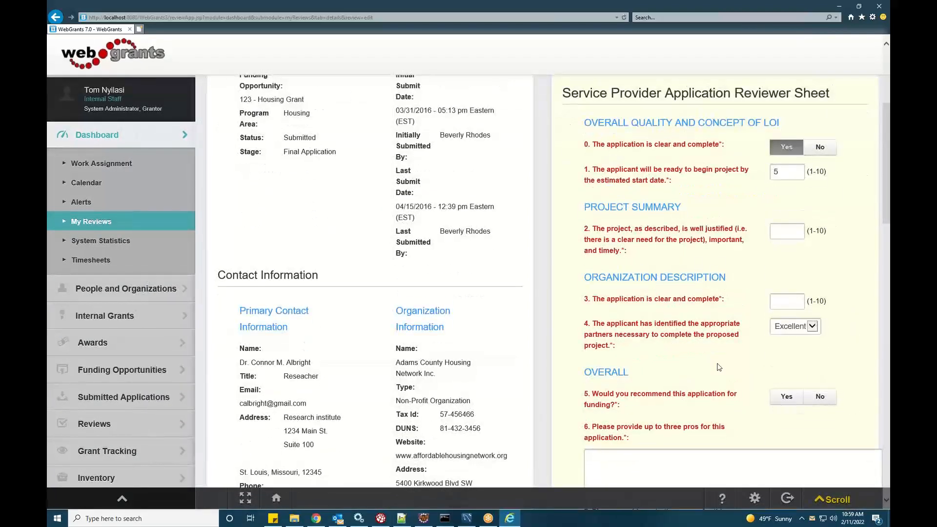
scroll(718, 367, "up", 4)
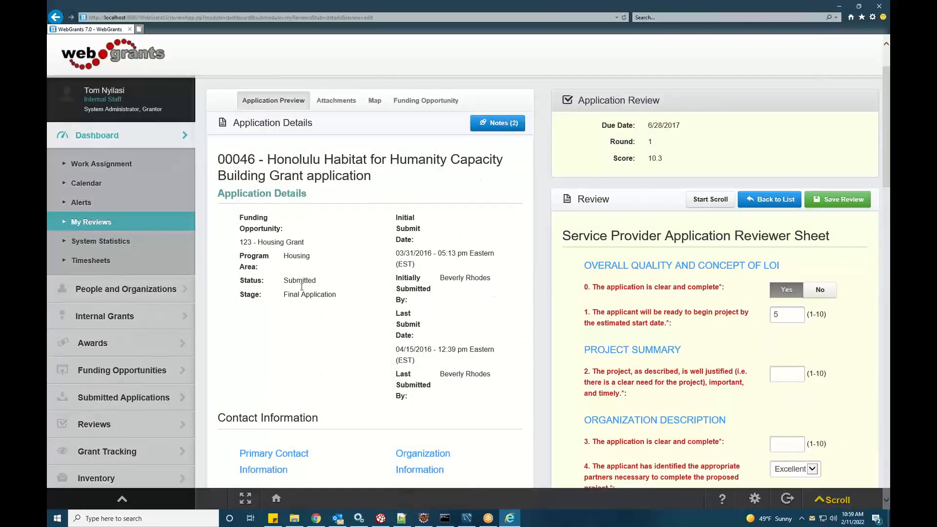
scroll(311, 293, "down", 4)
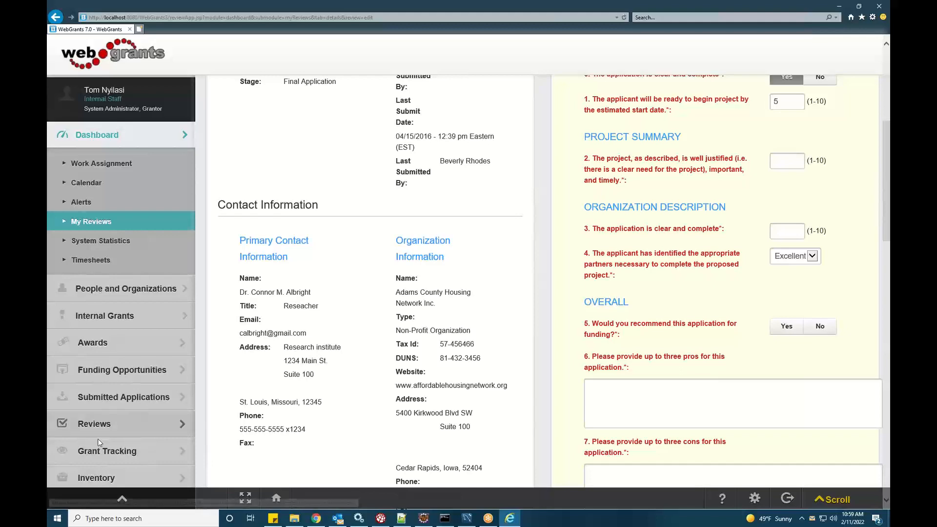
Hide the sidebar and examine the application's description and attachments with the reviewer sheet scrolling alongside.
left_click(245, 498)
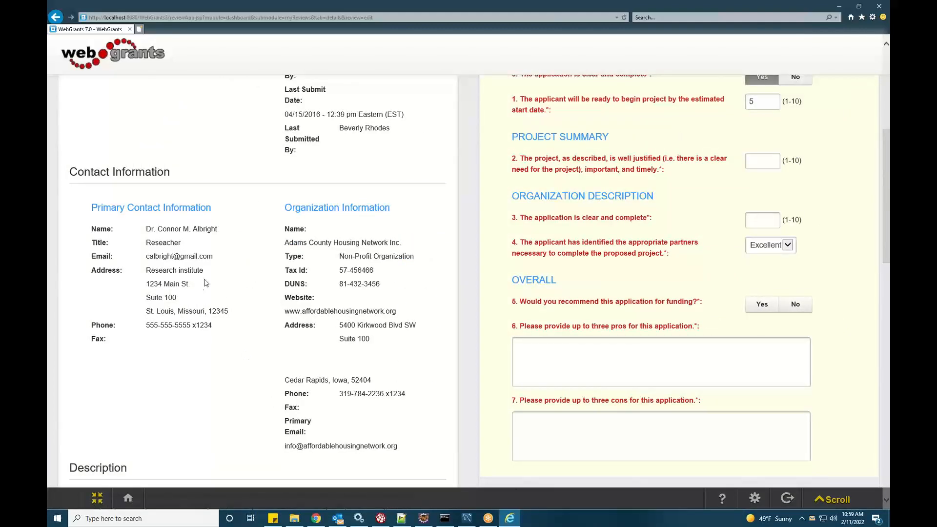
scroll(207, 279, "down", 7)
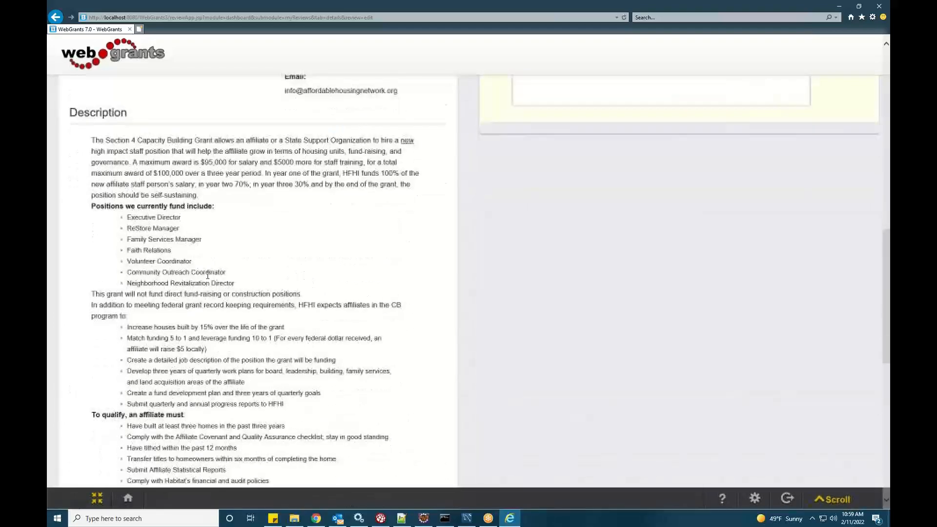
scroll(289, 289, "up", 5)
scroll(600, 292, "up", 7)
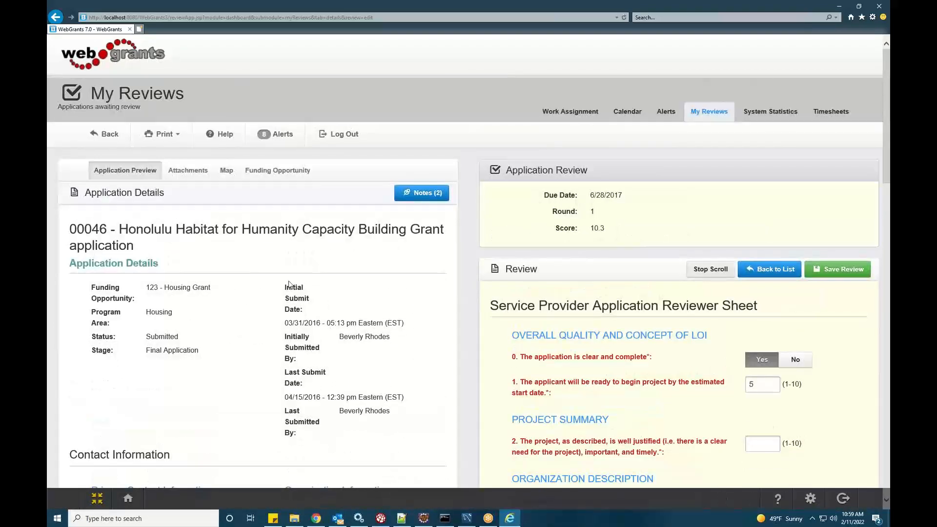
scroll(226, 283, "down", 8)
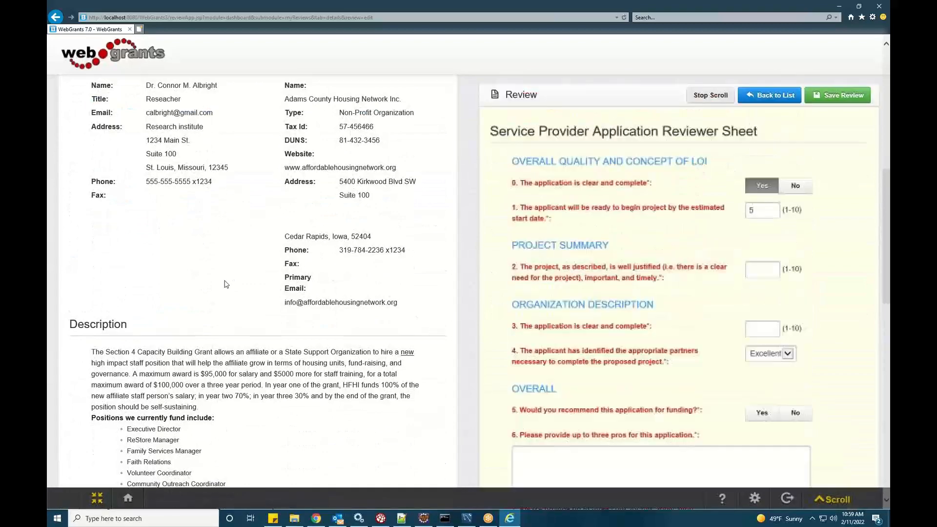
scroll(268, 259, "down", 6)
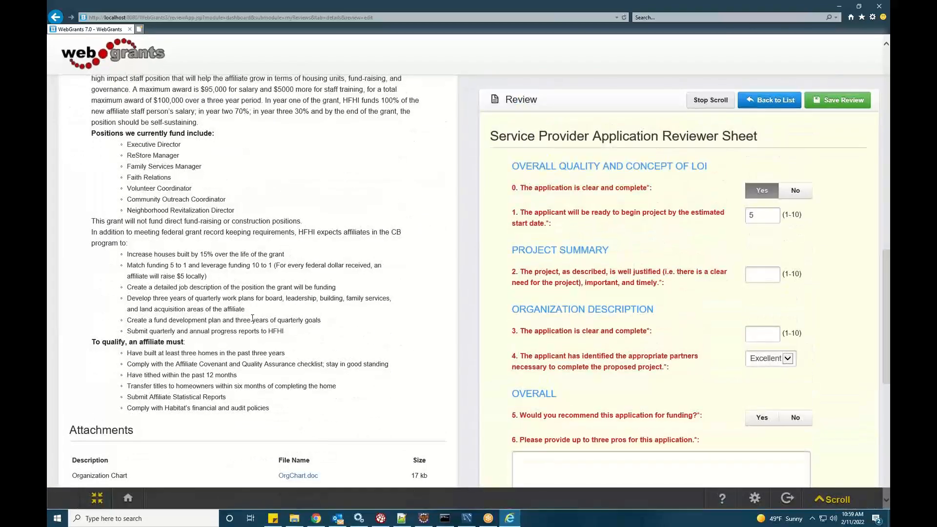
scroll(251, 317, "down", 3)
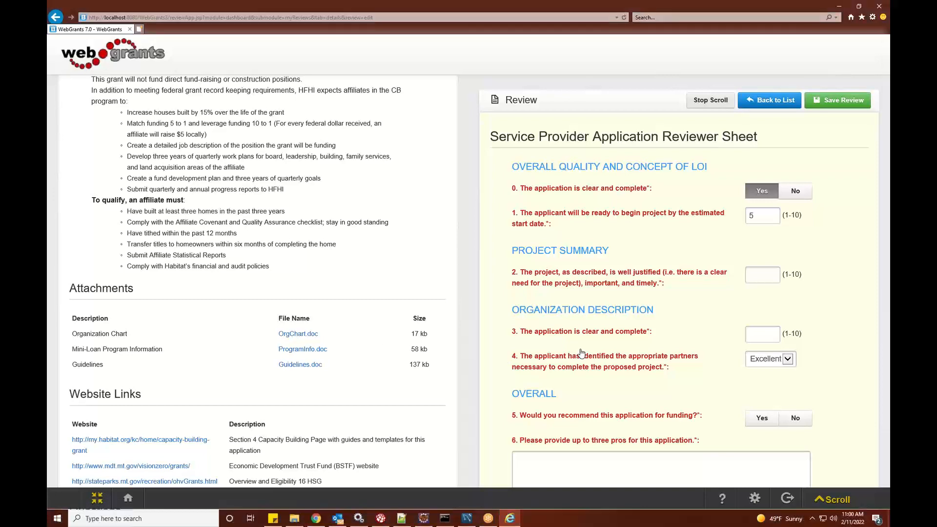
Show the sidebar again beside the application and its reviewer sheet.
left_click(97, 498)
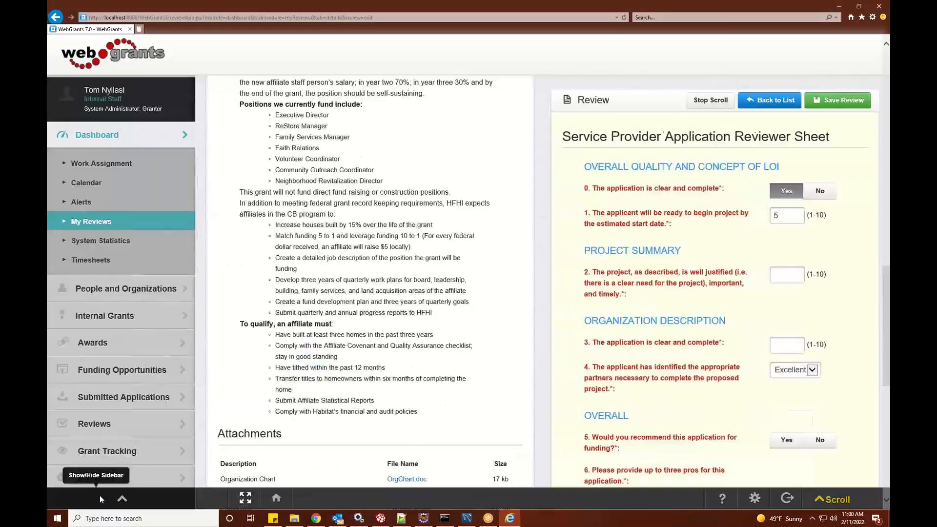
scroll(356, 341, "up", 4)
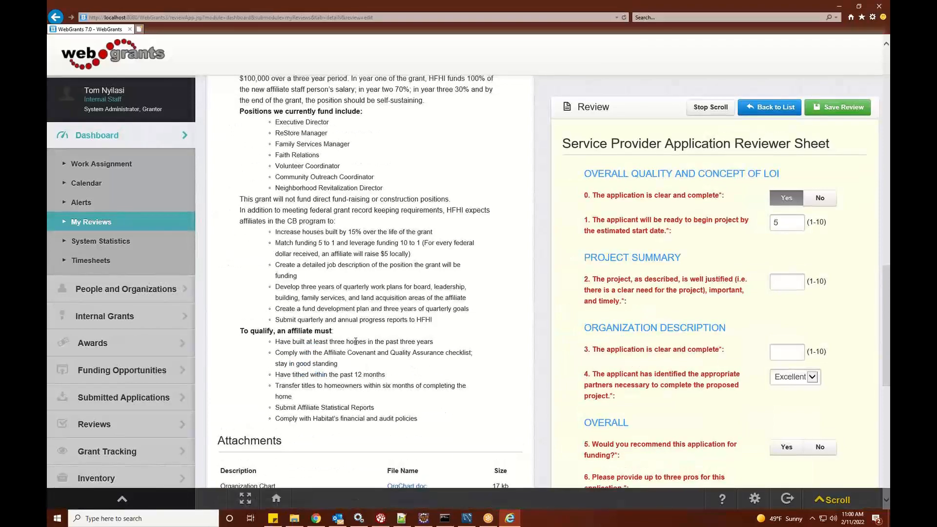
scroll(74, 367, "down", 1)
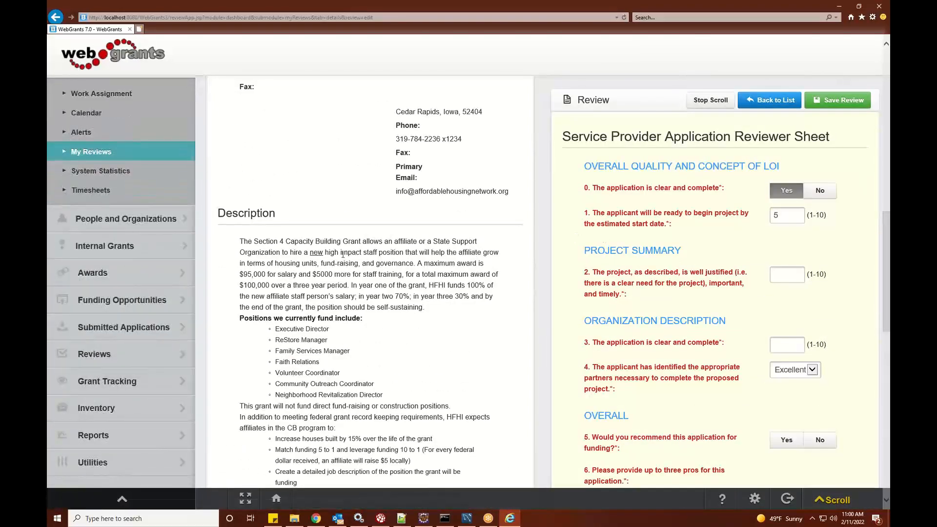
Open Final Approval under Reviews and view the Housing Grant's list of applications with their round scores.
left_click(98, 355)
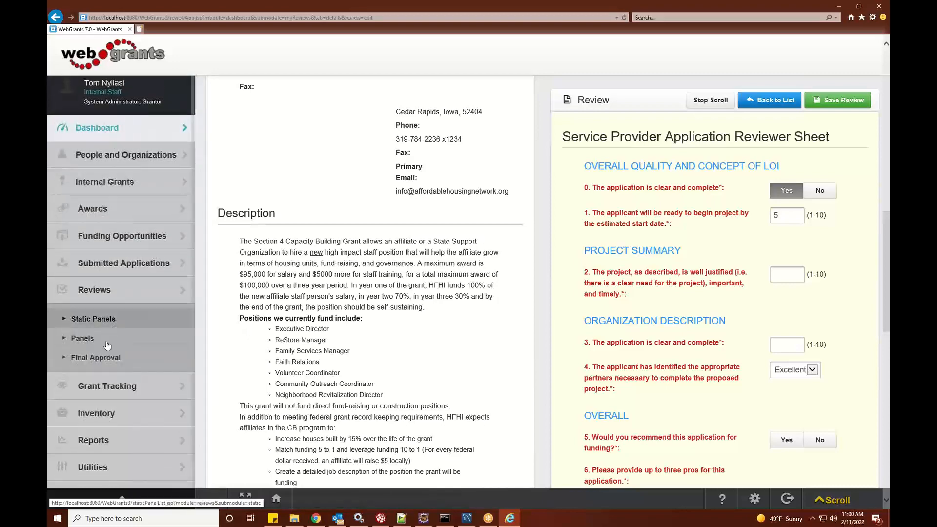
left_click(94, 363)
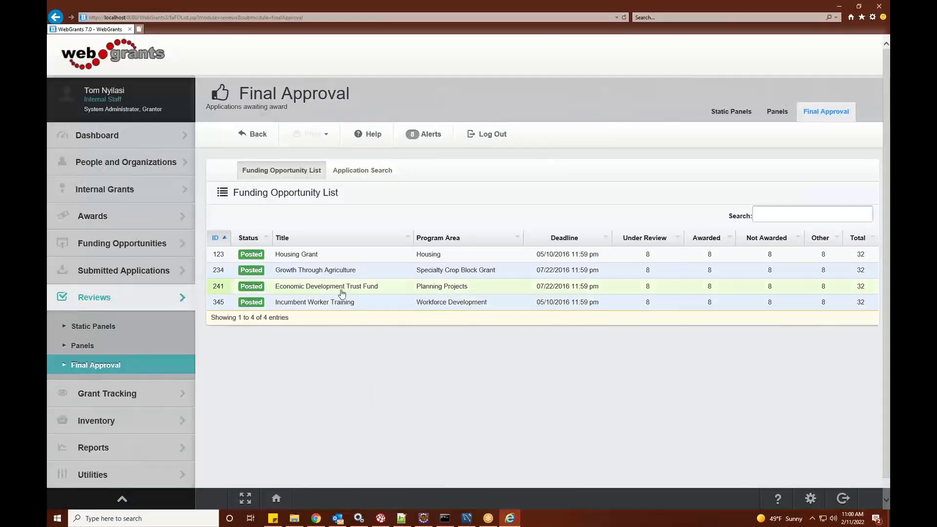
left_click(338, 261)
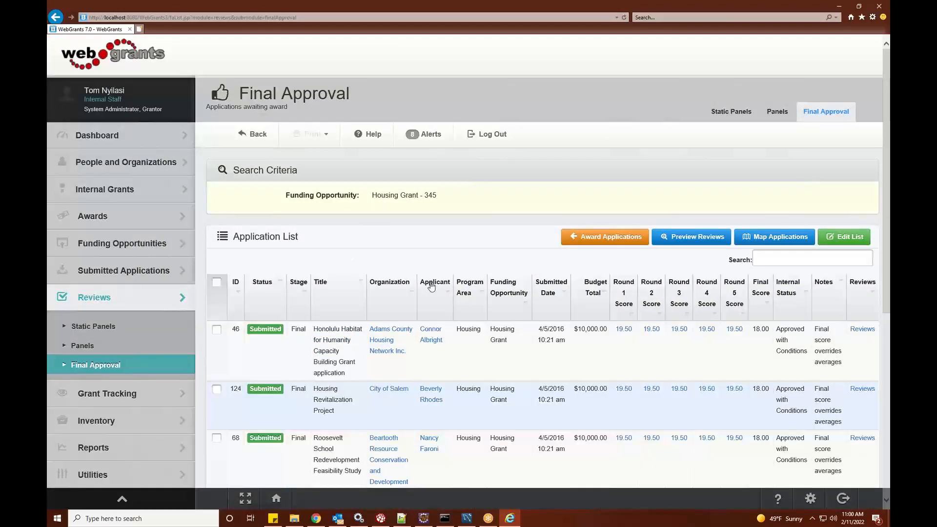
scroll(460, 309, "down", 3)
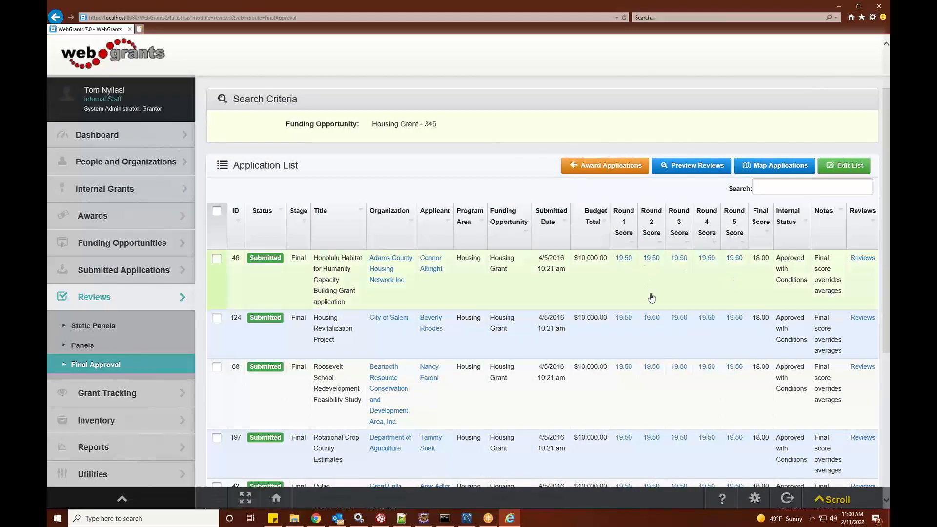
Open the Honolulu Habitat application's Round 1 score and examine the individual reviewers' scores and the reviews not submitted.
left_click(623, 259)
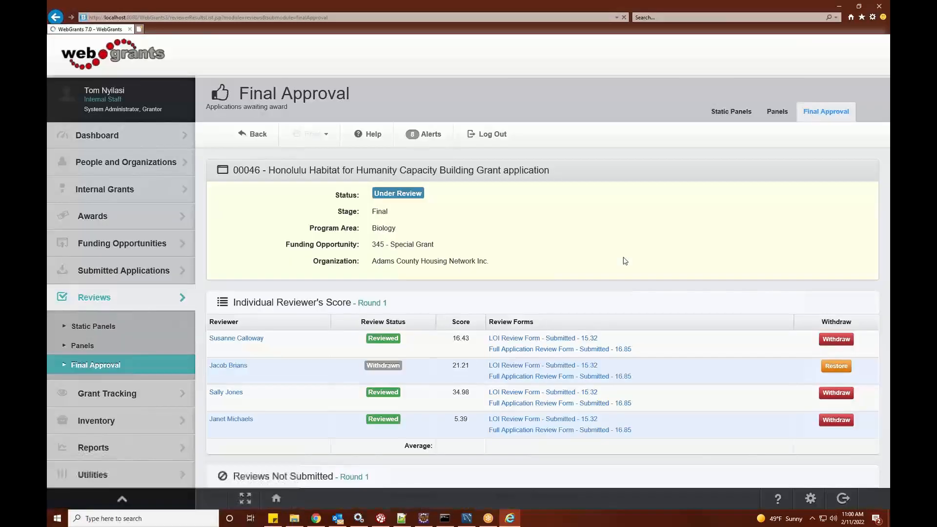
scroll(492, 245, "down", 3)
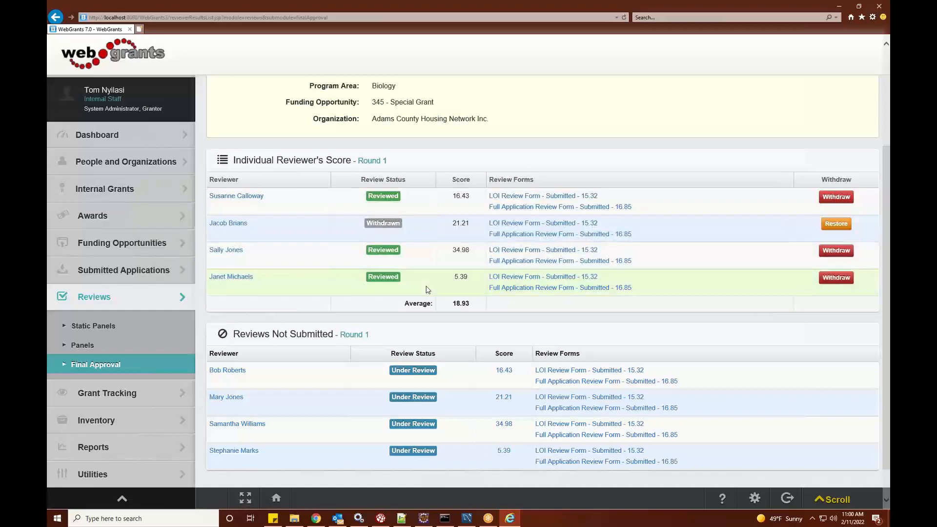
scroll(302, 314, "down", 2)
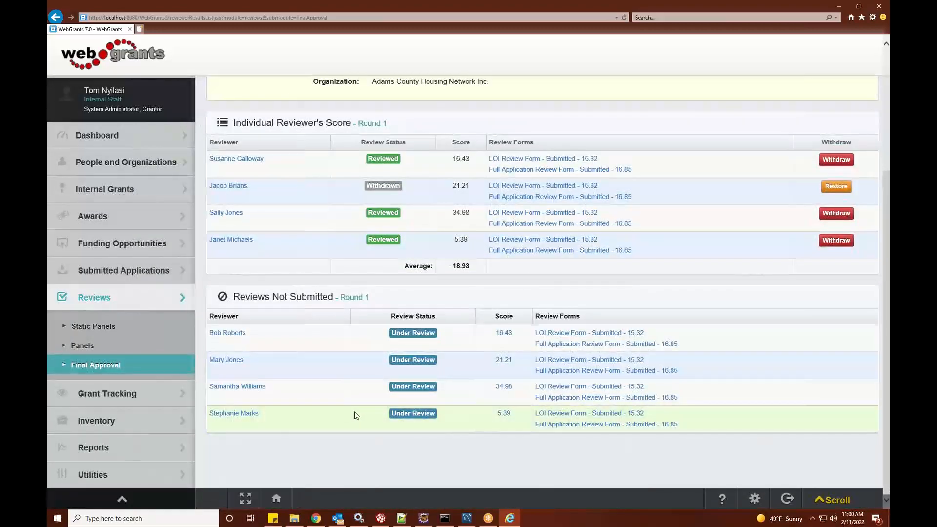
scroll(354, 412, "up", 2)
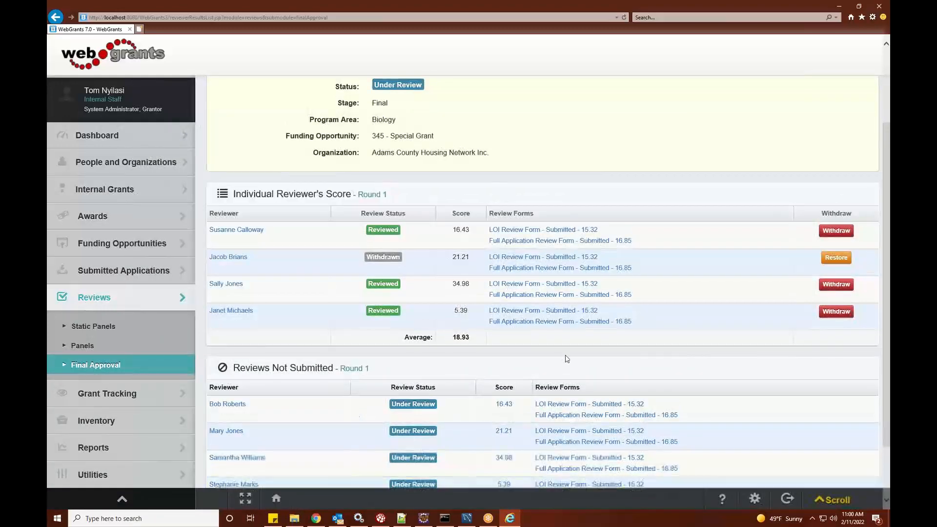
Read the question scores and comments in the first reviewer's LOI Review Form, and return to the Round 1 reviewer scores.
left_click(546, 230)
scroll(662, 287, "down", 4)
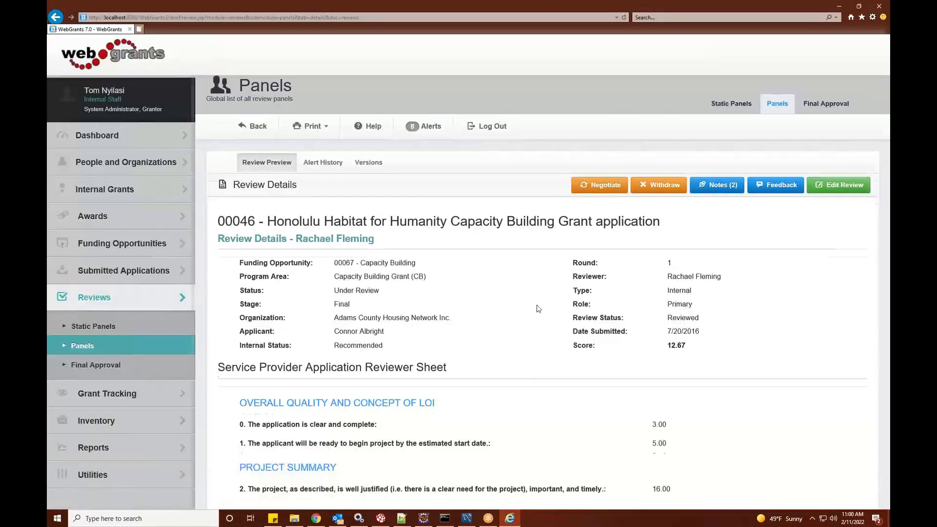
double_click(661, 289)
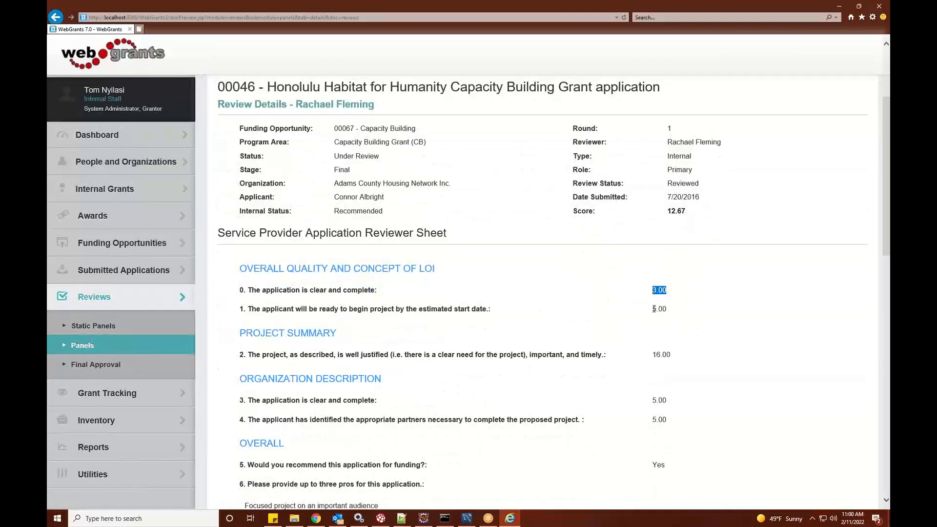
double_click(659, 309)
double_click(653, 354)
scroll(605, 347, "down", 3)
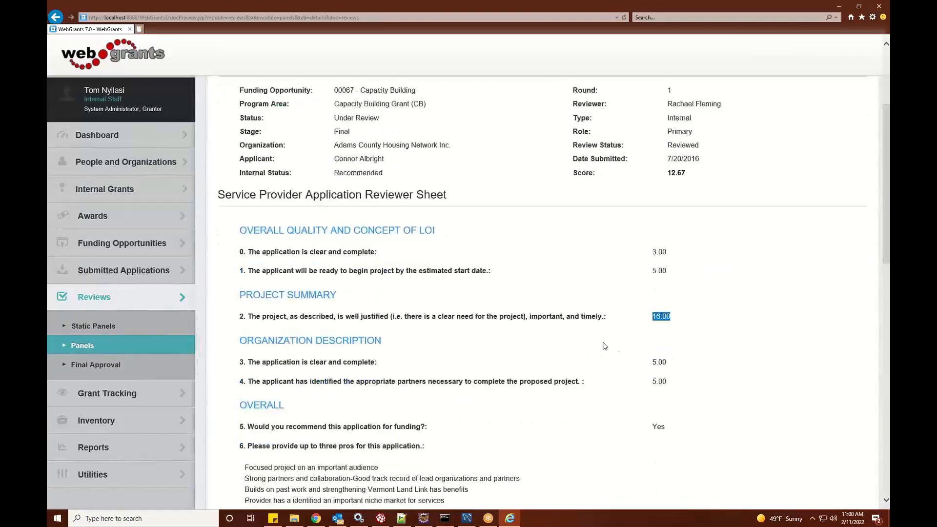
left_click_drag(343, 361, 412, 387)
left_click(601, 373)
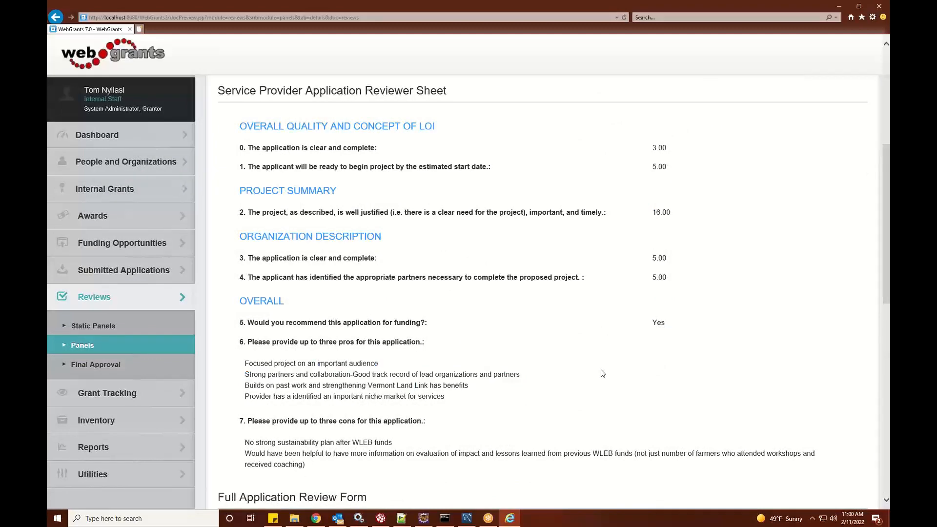
scroll(602, 372, "up", 3)
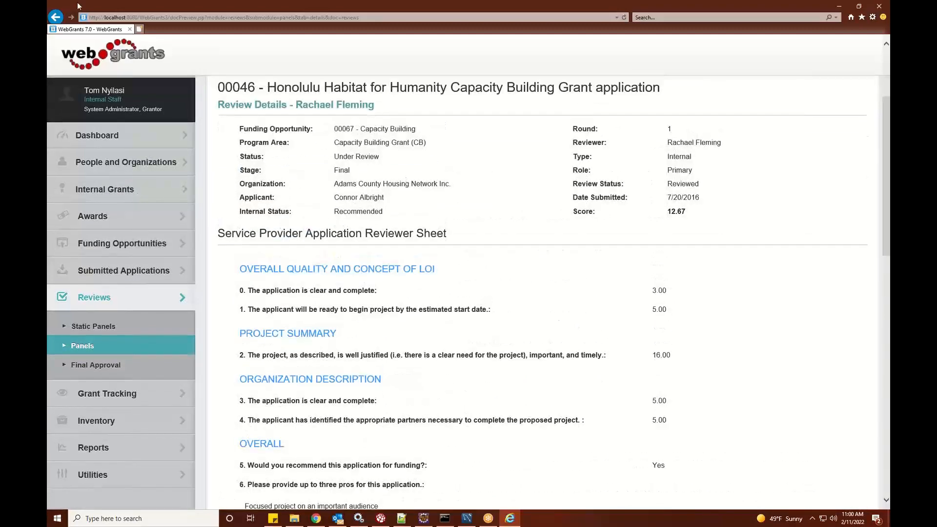
left_click(56, 18)
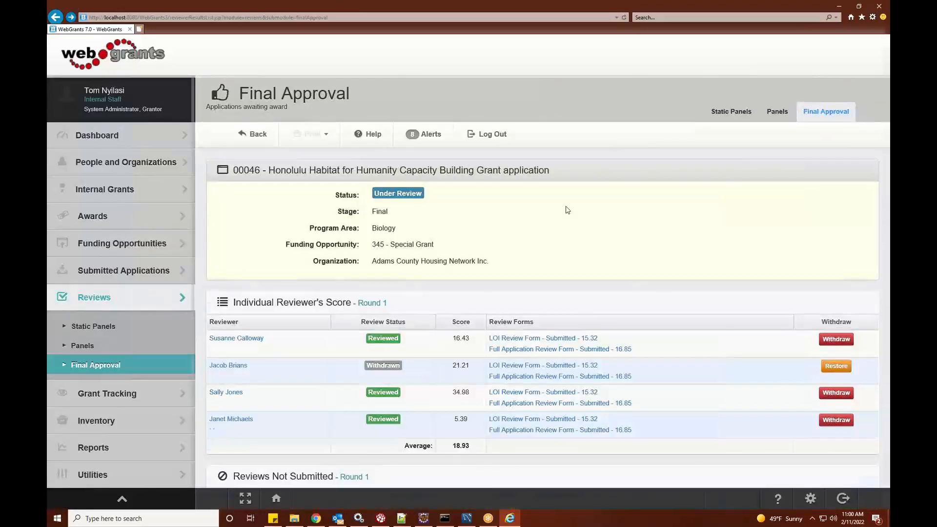
Return to the Housing Grant application list, read the Honolulu Habitat application's combined reviewer sheets, and go back to the list.
scroll(566, 209, "down", 2)
left_click(56, 17)
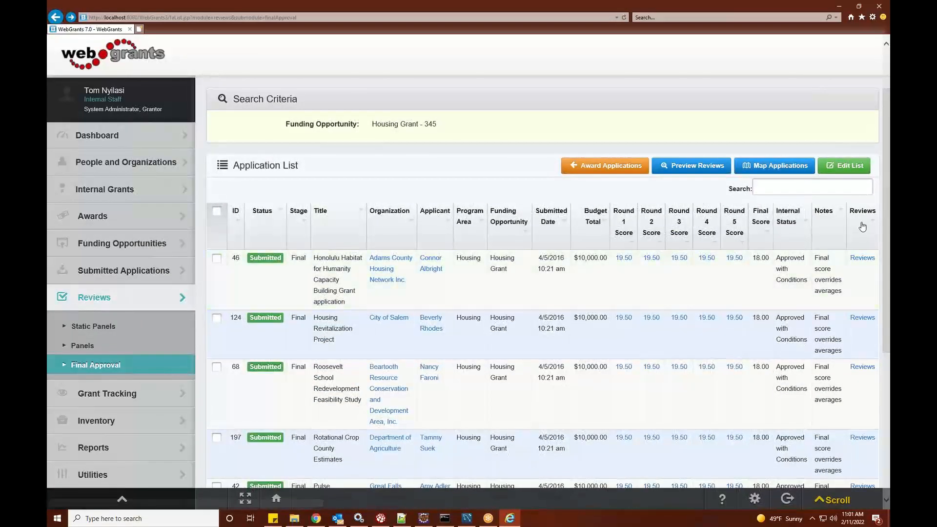
left_click(862, 259)
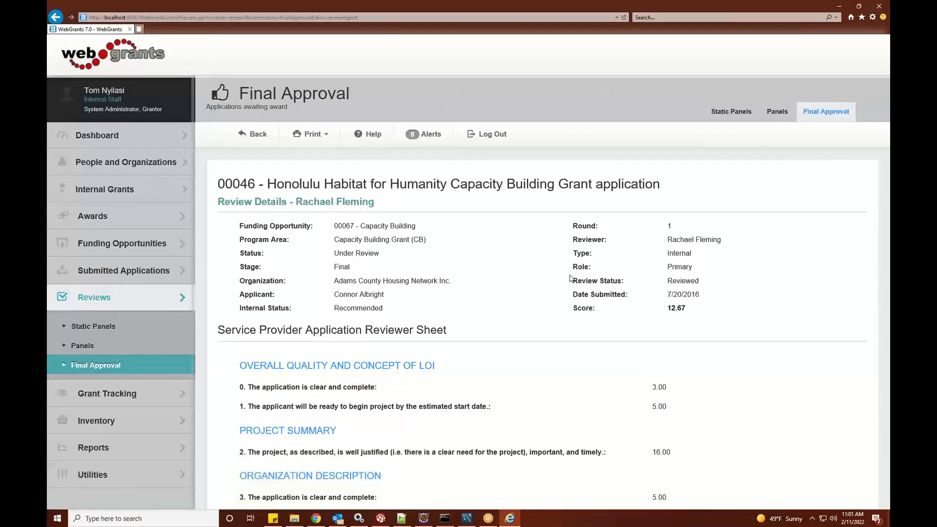
scroll(569, 278, "down", 5)
scroll(570, 278, "down", 15)
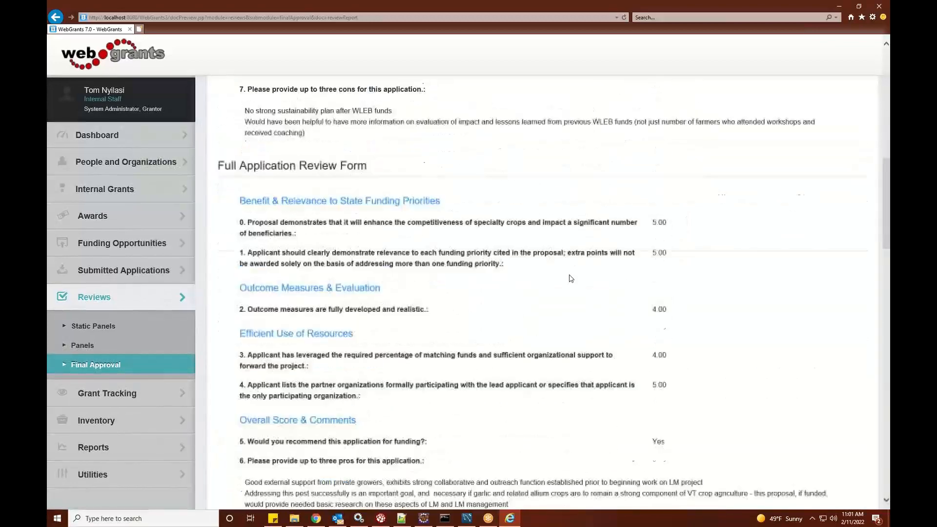
scroll(570, 278, "down", 6)
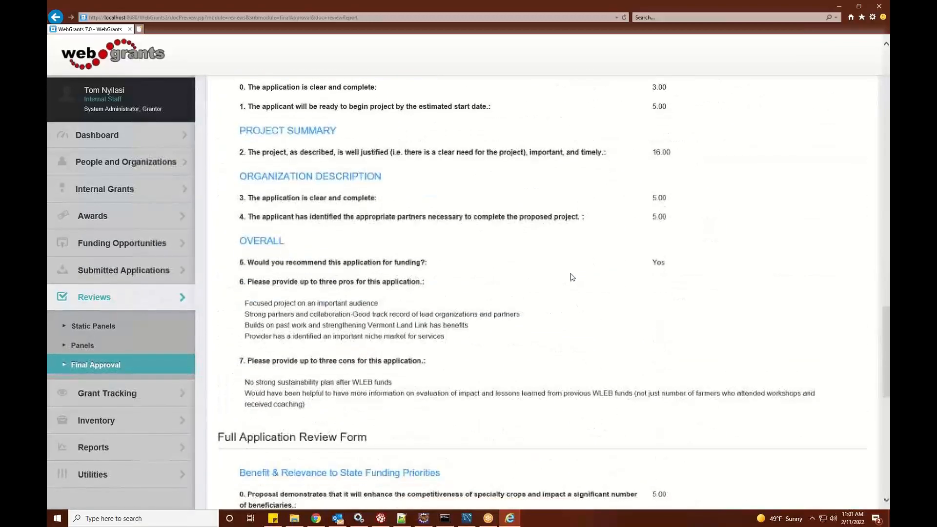
left_click(55, 17)
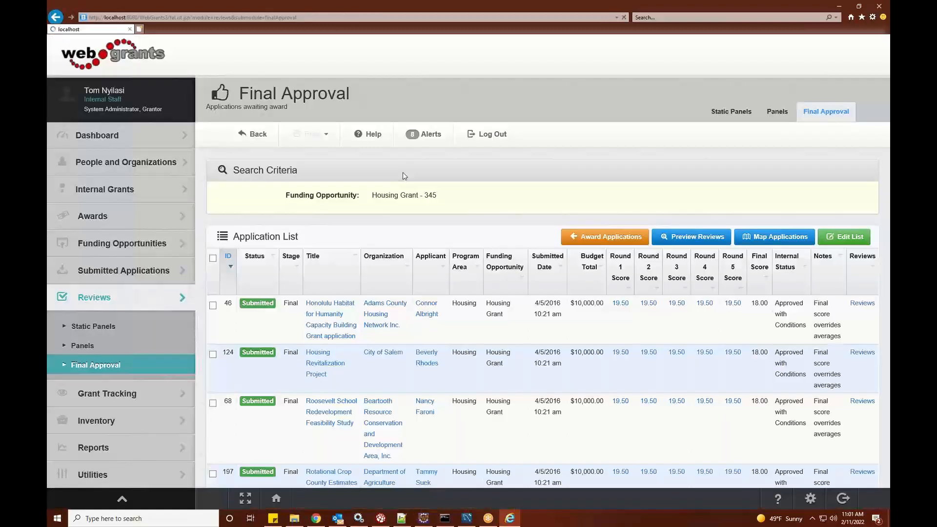
Open the application list for editing and examine the Emergency Notification application's notes and internal status options.
scroll(405, 180, "down", 2)
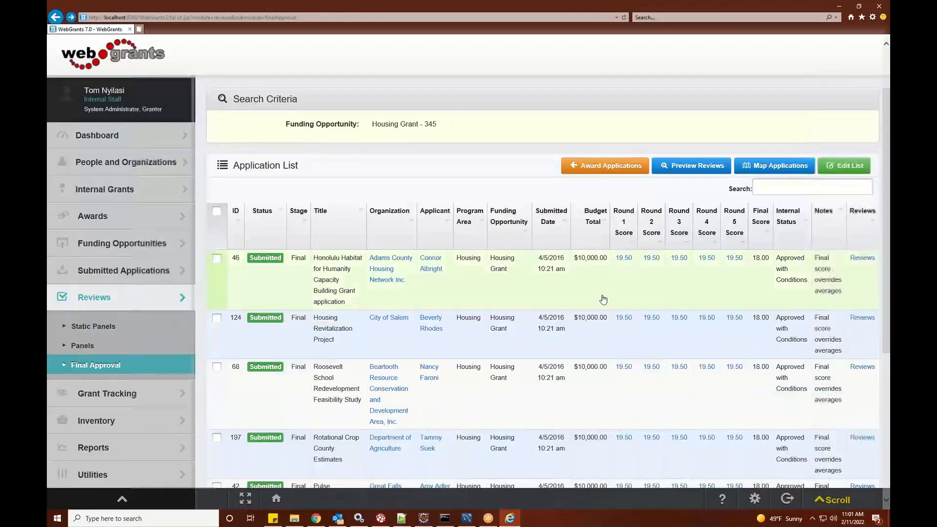
left_click(844, 166)
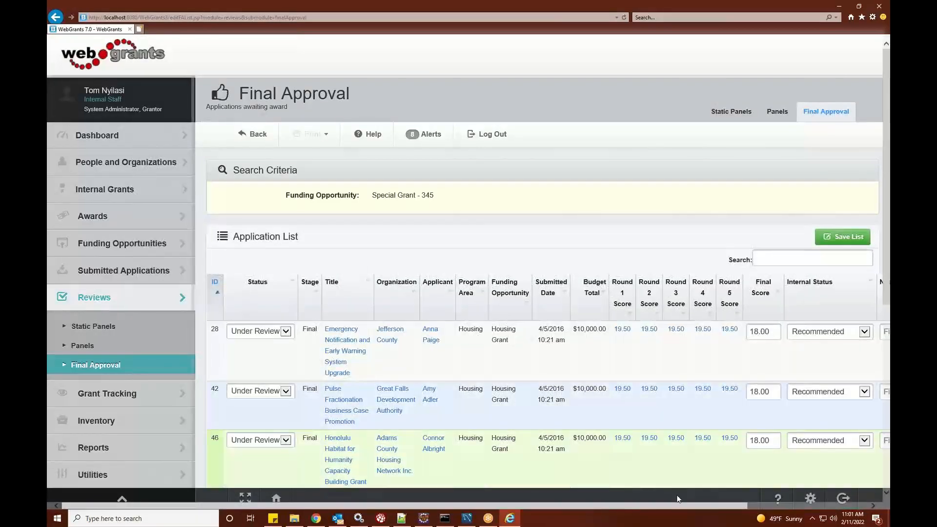
left_click_drag(777, 506, 793, 506)
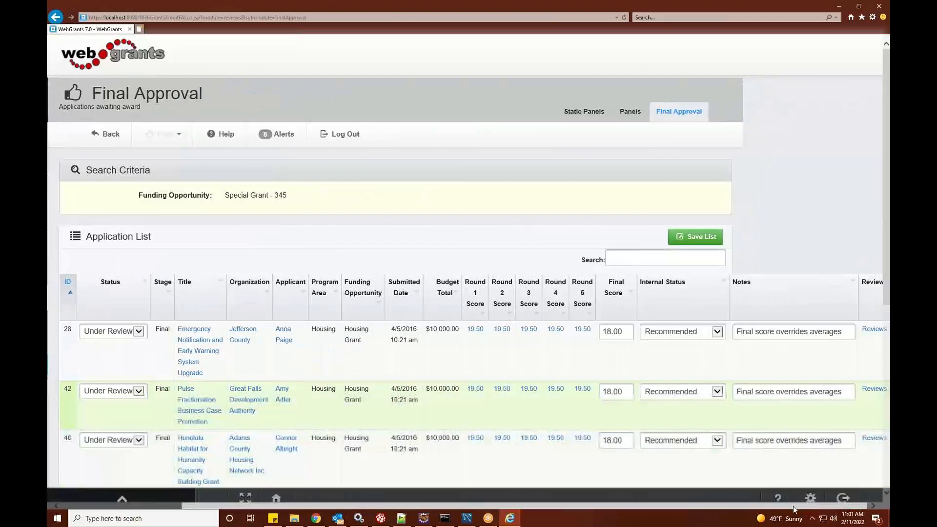
left_click_drag(842, 333, 732, 332)
left_click(717, 332)
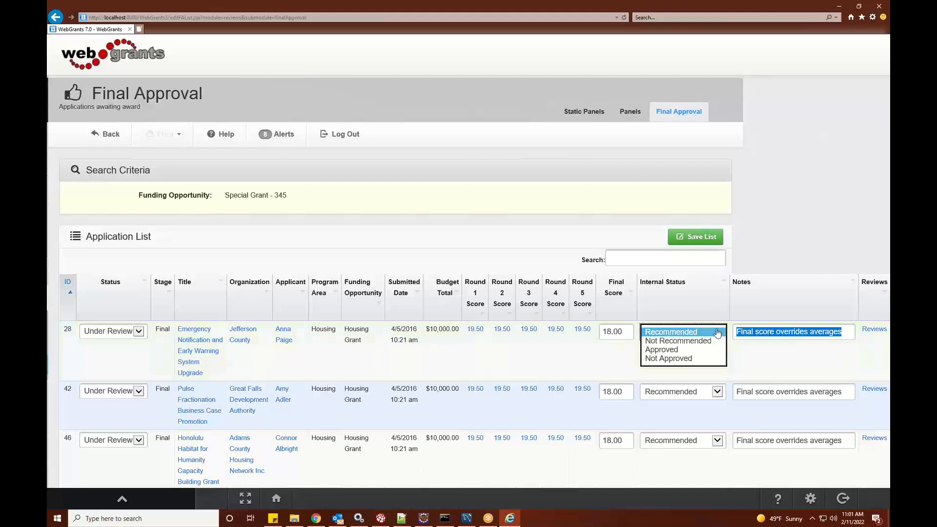
Examine the editable final score and the status options for the Emergency Notification application.
left_click(625, 331)
double_click(626, 331)
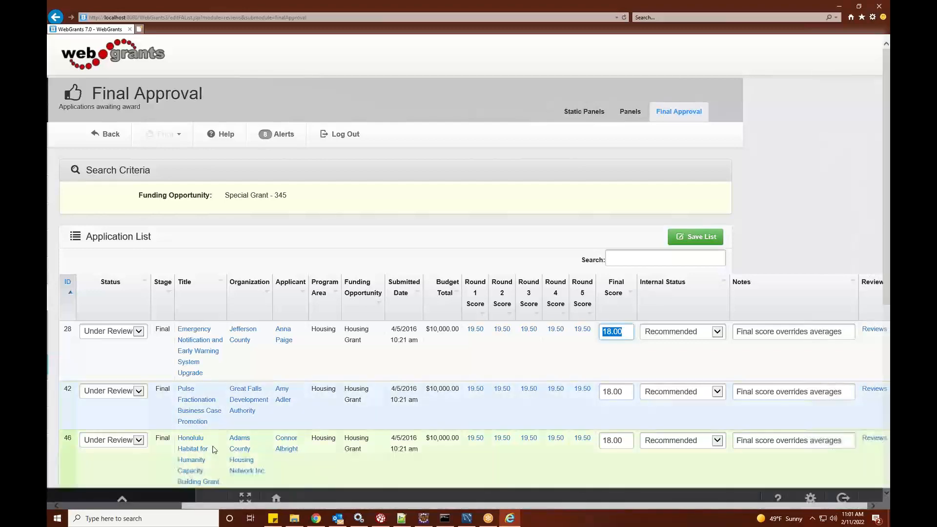
left_click_drag(190, 506, 73, 506)
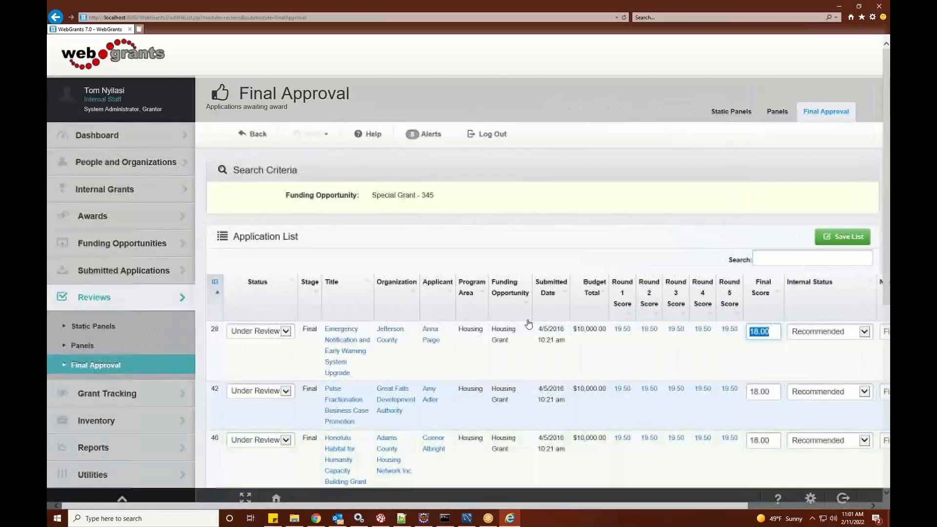
left_click(282, 332)
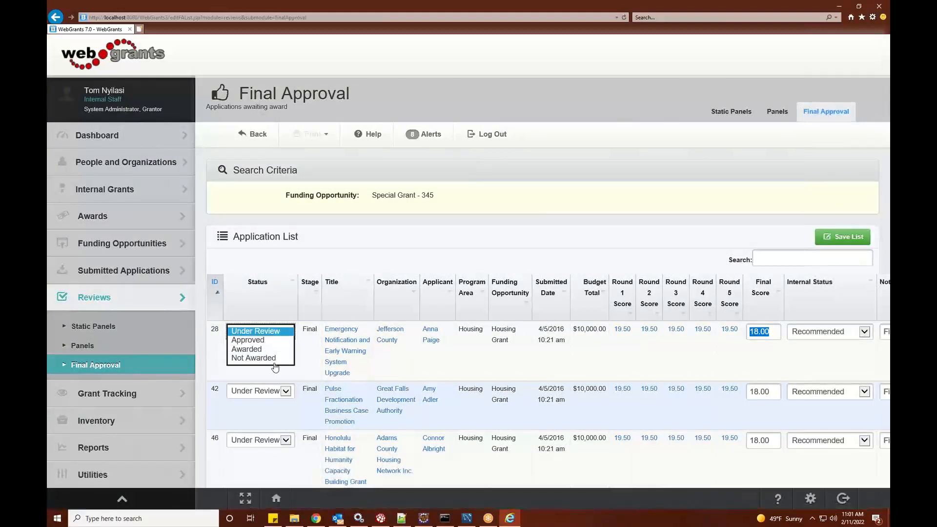
Set the status of application 28, Emergency Notification and Early Warning System Upgrade, to Awarded.
left_click(285, 349)
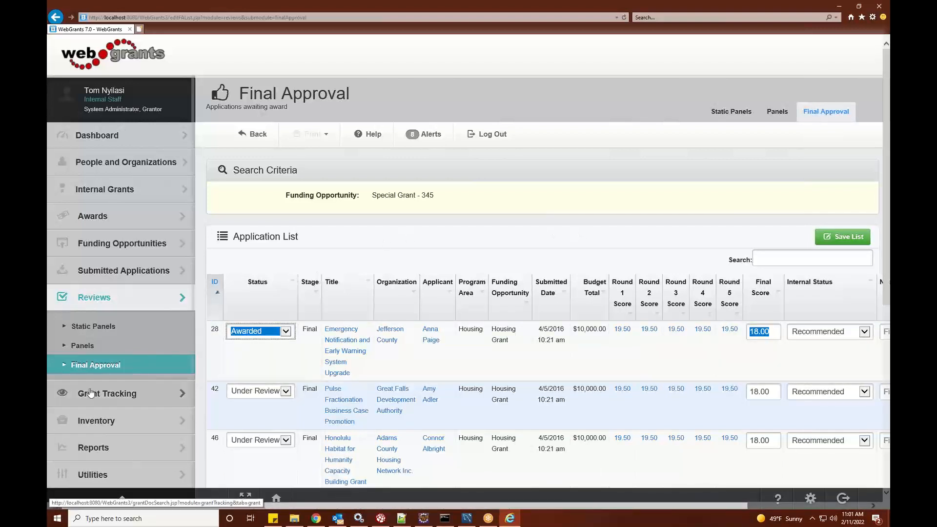
Search the tracked grants without entering criteria and open the Honolulu Habitat for Humanity Capacity Building Grant.
left_click(103, 396)
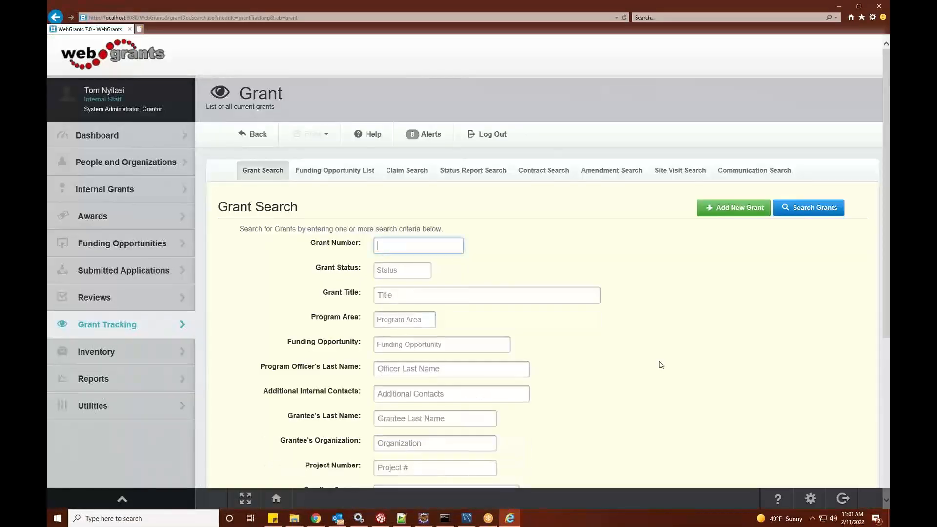
scroll(628, 318, "down", 2)
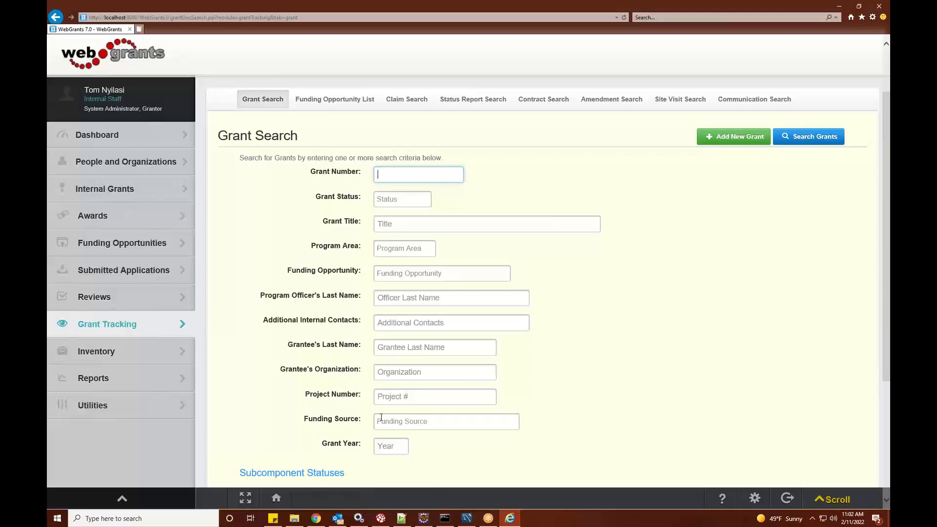
left_click(806, 142)
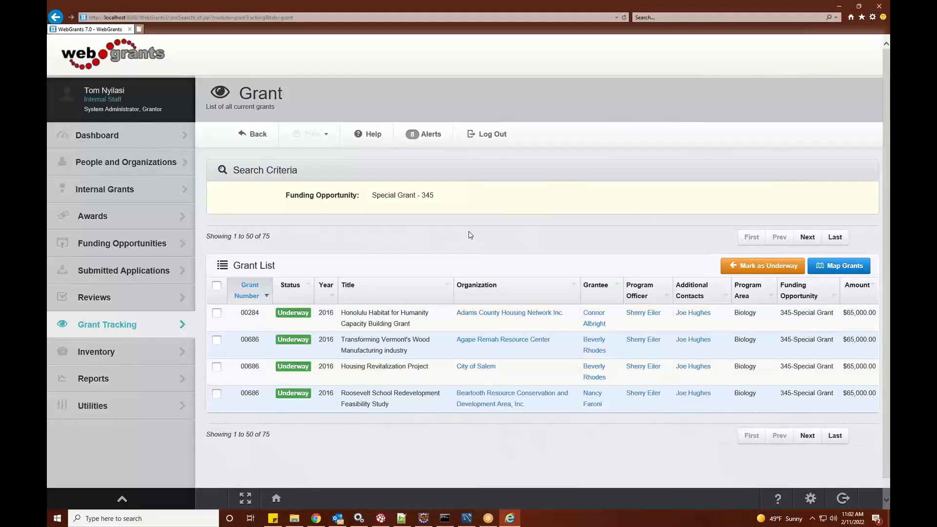
left_click(371, 323)
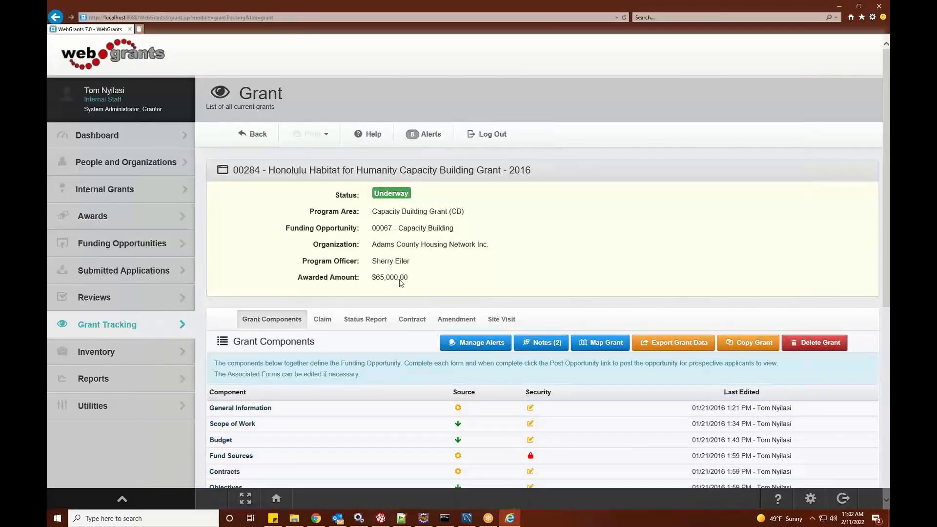
Examine the grant's component list, checking what the Source and Security indicators mean for each component.
scroll(400, 284, "down", 3)
scroll(399, 283, "down", 3)
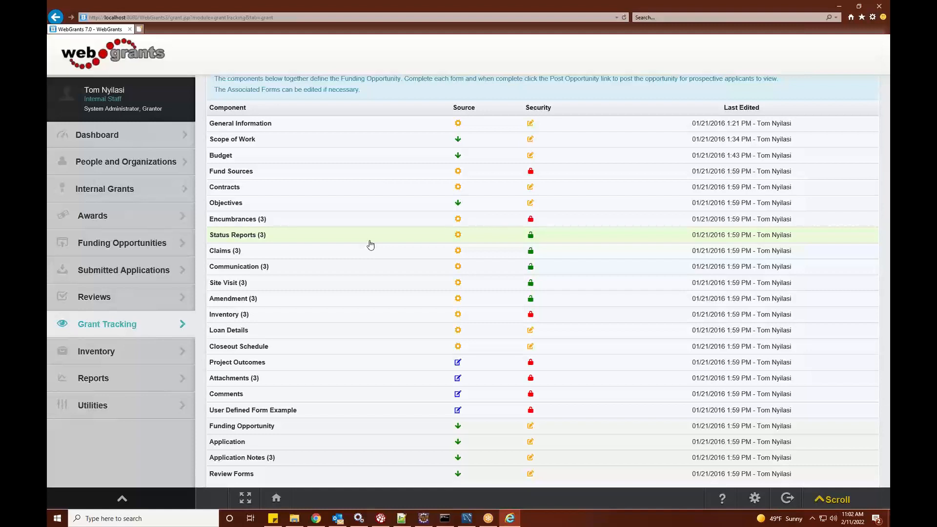
double_click(468, 108)
double_click(546, 108)
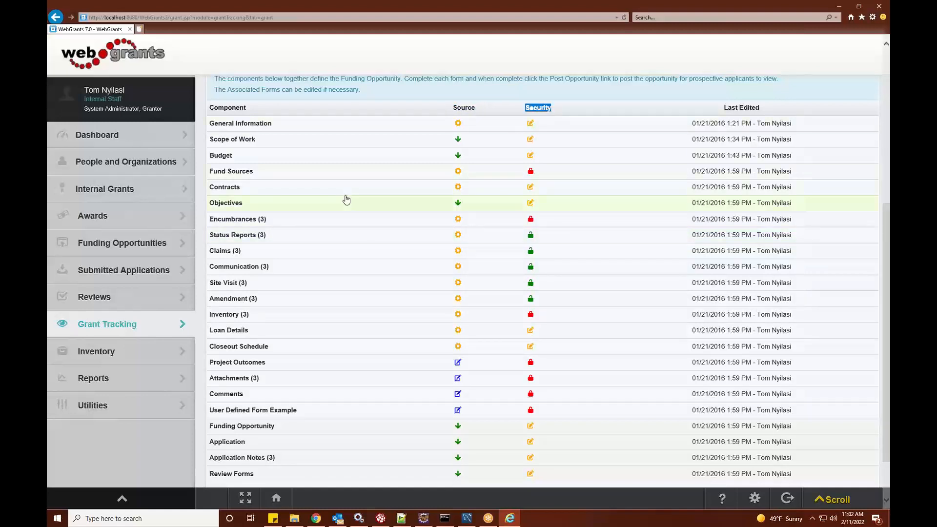
double_click(466, 108)
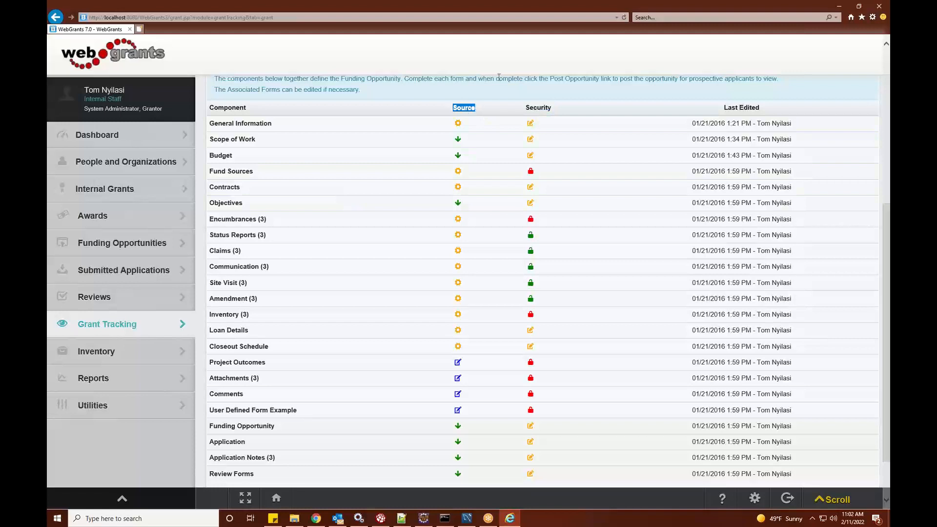
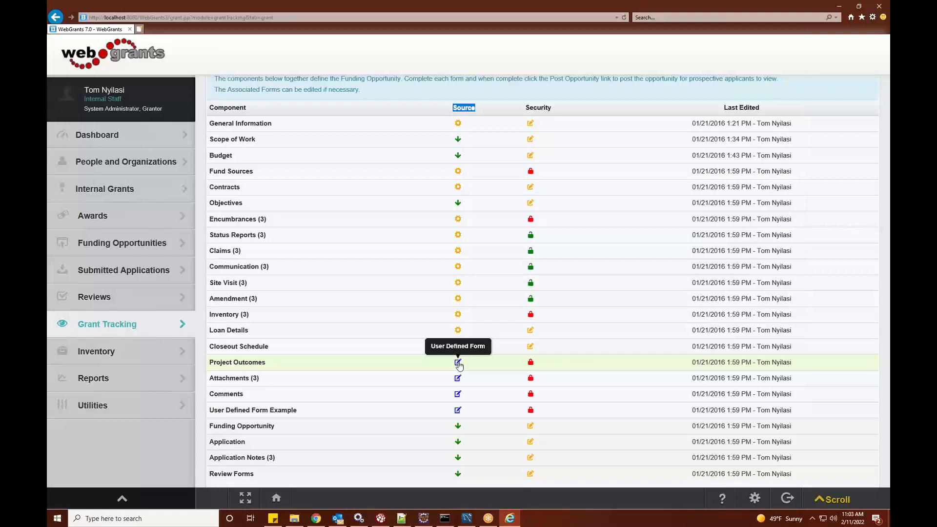
double_click(548, 111)
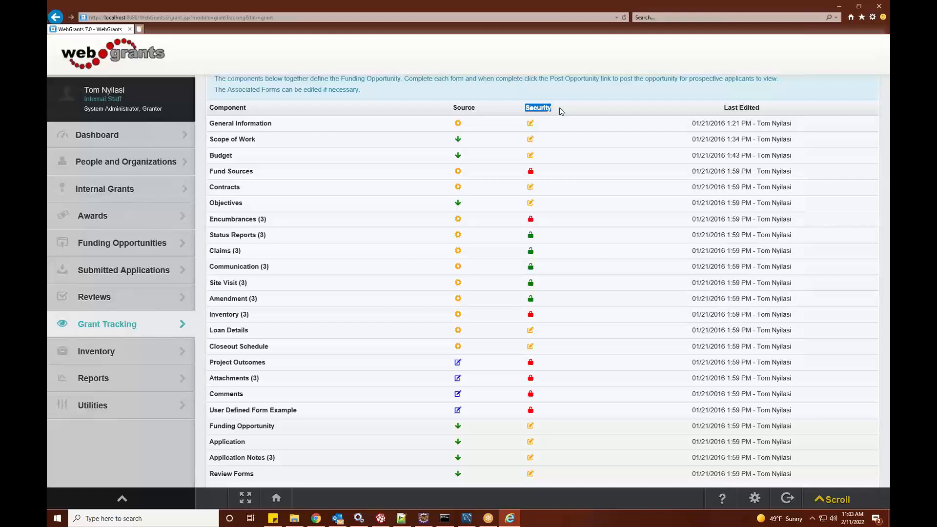
mouse_move(530, 126)
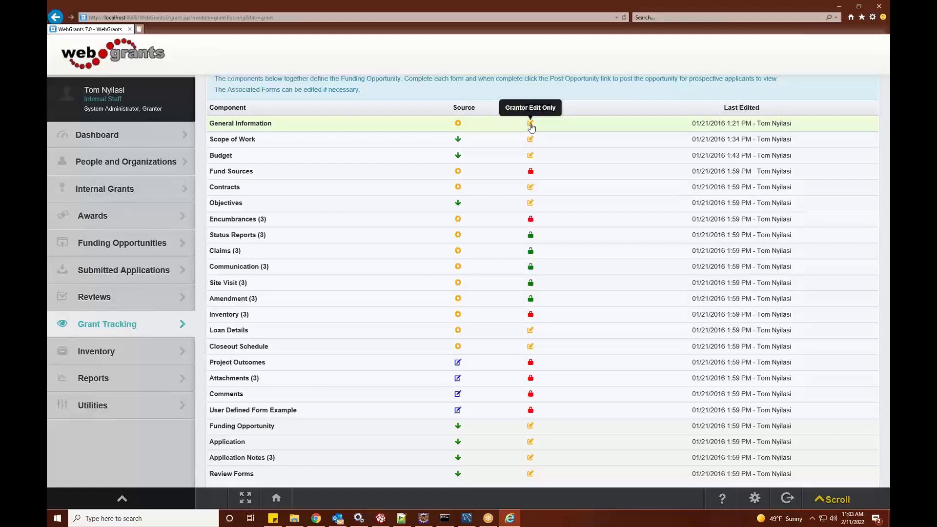
mouse_move(531, 176)
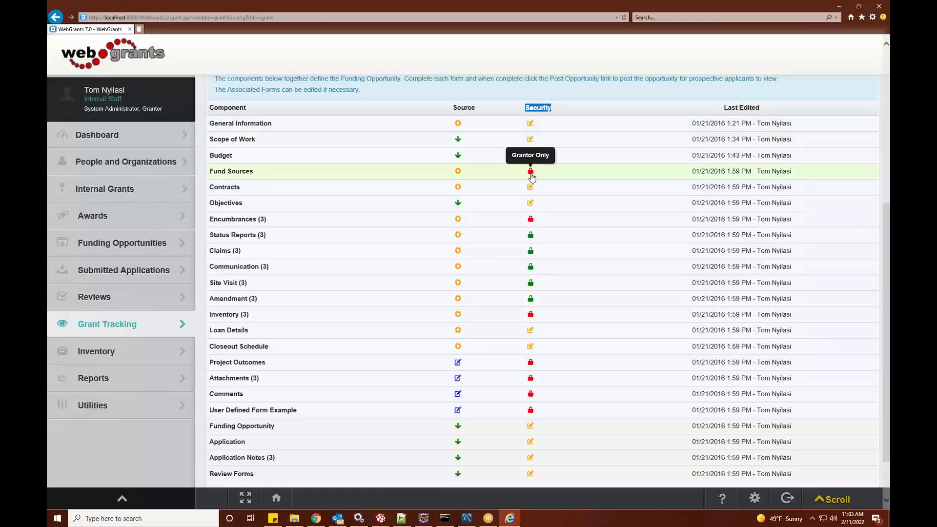
mouse_move(531, 241)
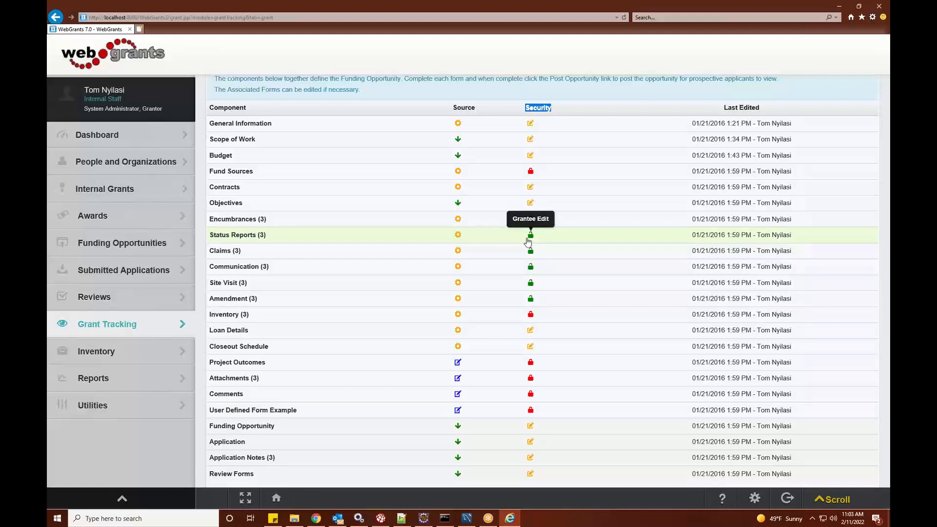
Open the grant's General Information form for editing, review its fields, and return without saving.
left_click(282, 126)
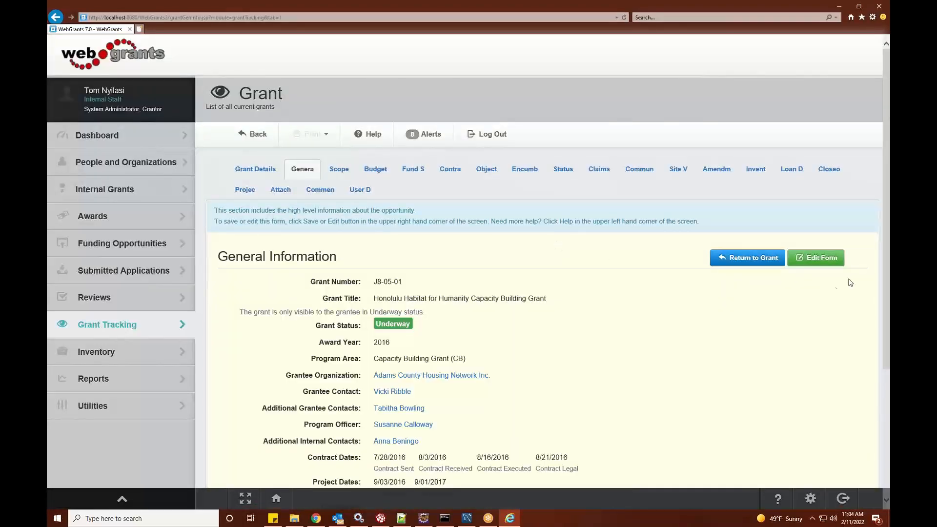
left_click(828, 261)
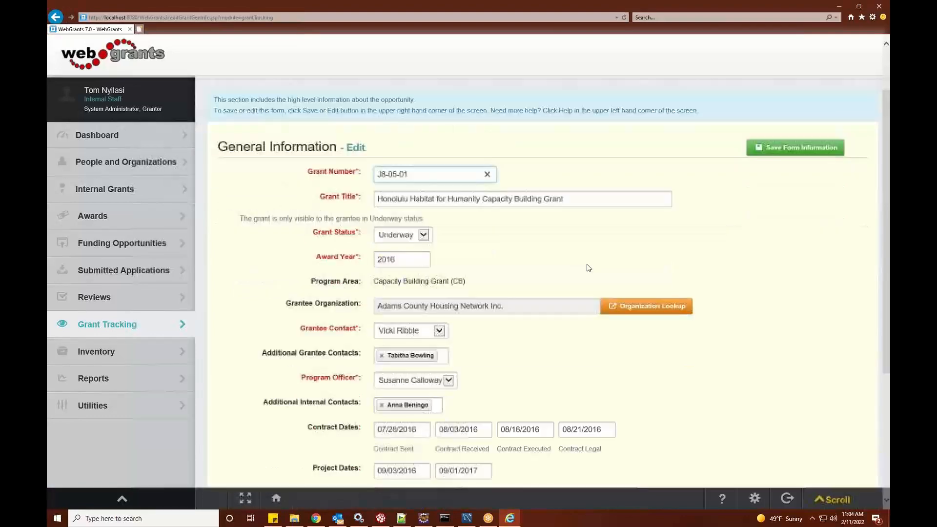
scroll(581, 283, "down", 3)
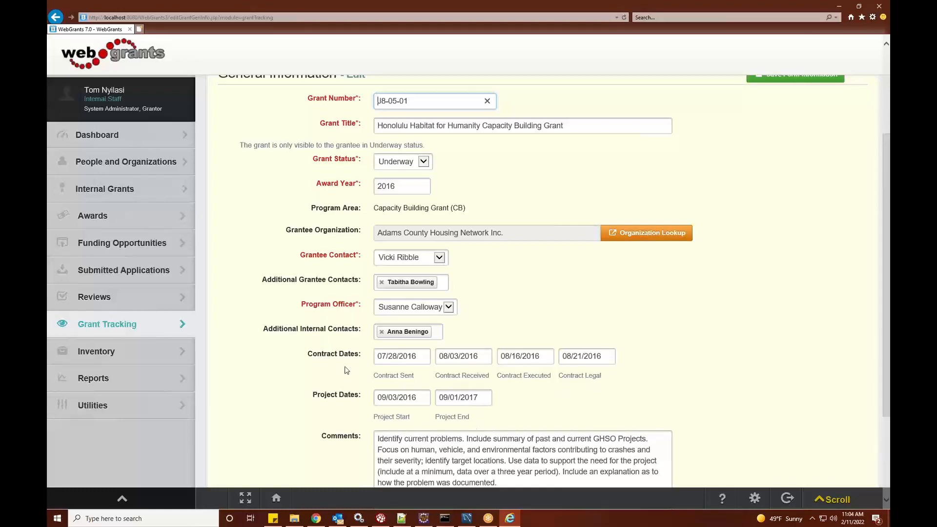
left_click(56, 17)
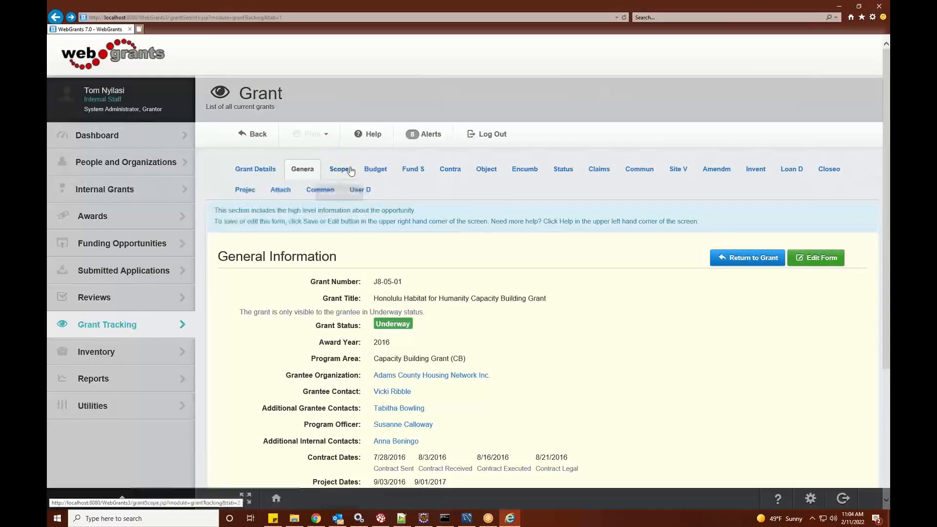
Review the grant's Scope of Work section and its Budget grid.
left_click(343, 171)
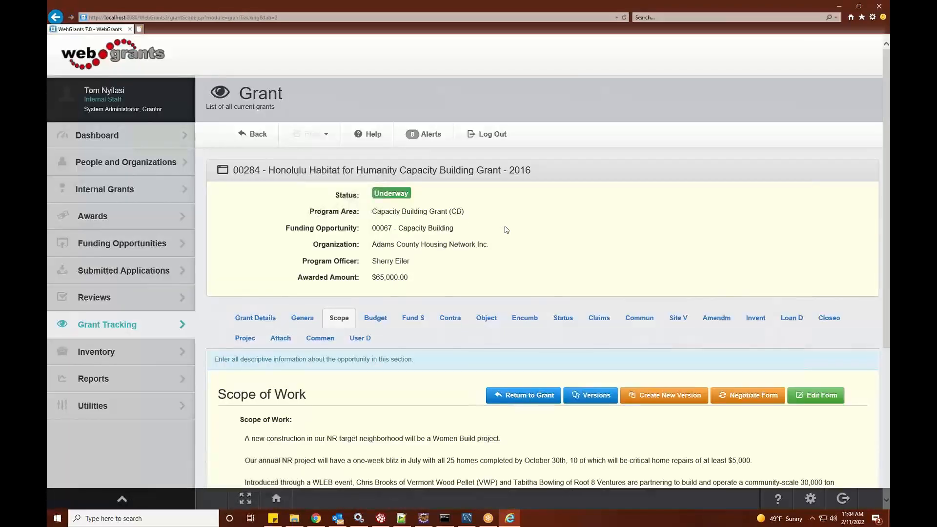
scroll(504, 229, "down", 3)
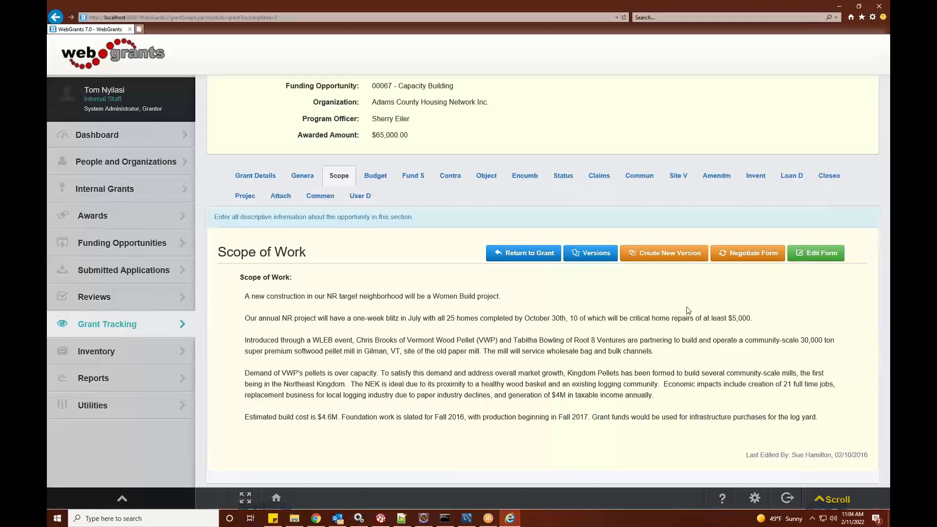
left_click(375, 177)
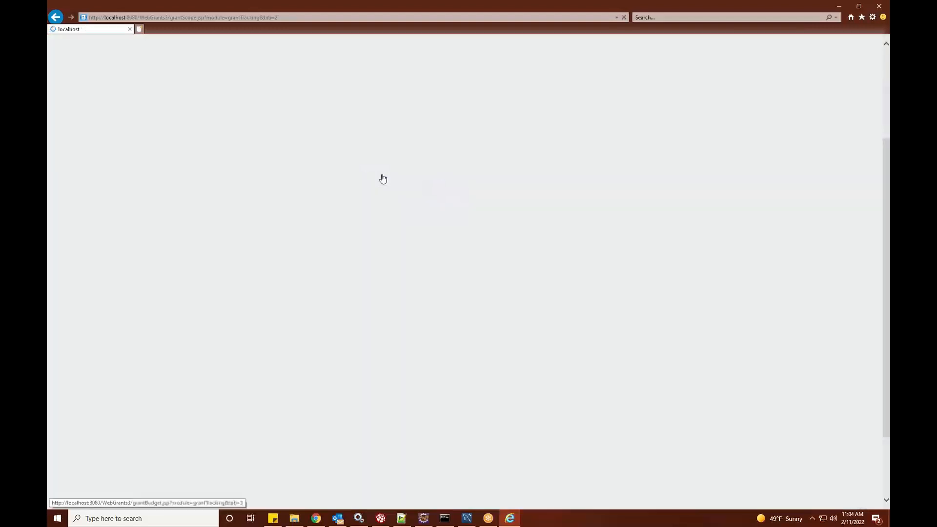
scroll(612, 218, "down", 2)
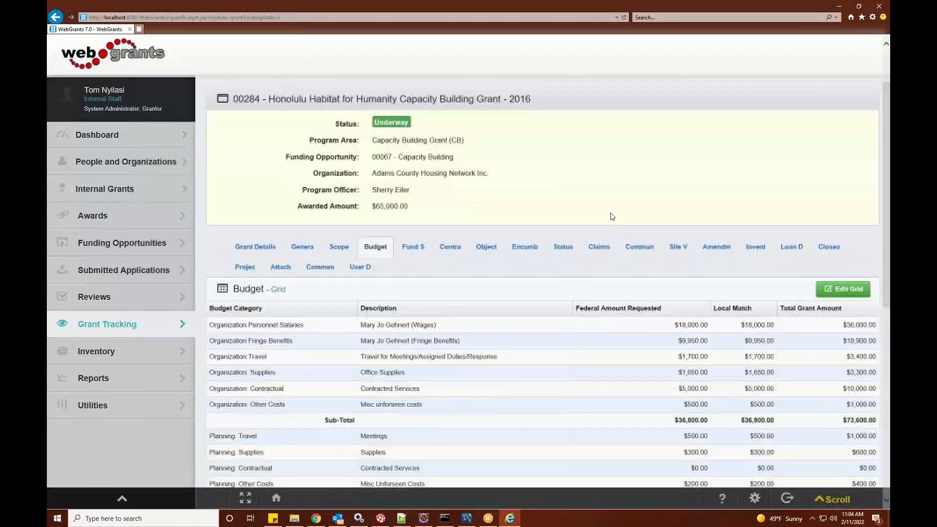
scroll(612, 216, "down", 2)
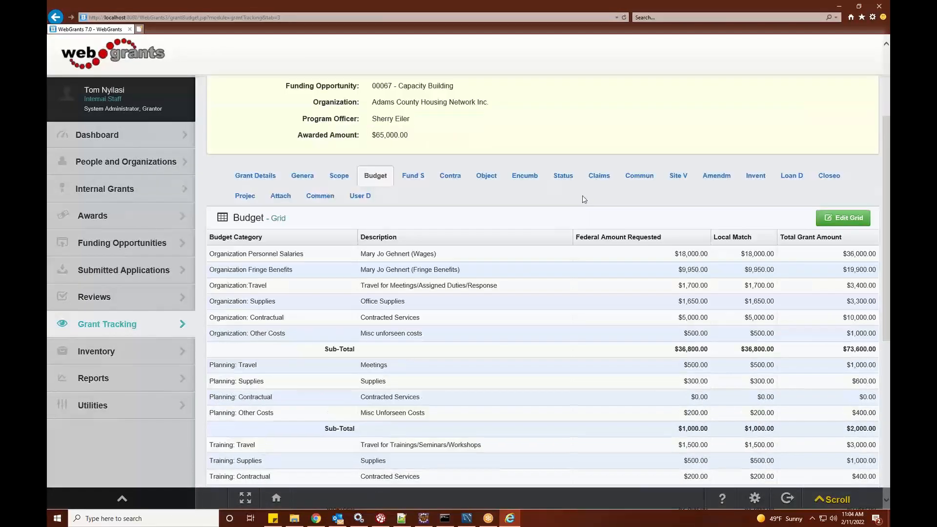
View the grant's Fund Sources section, including its transfer log.
left_click(411, 179)
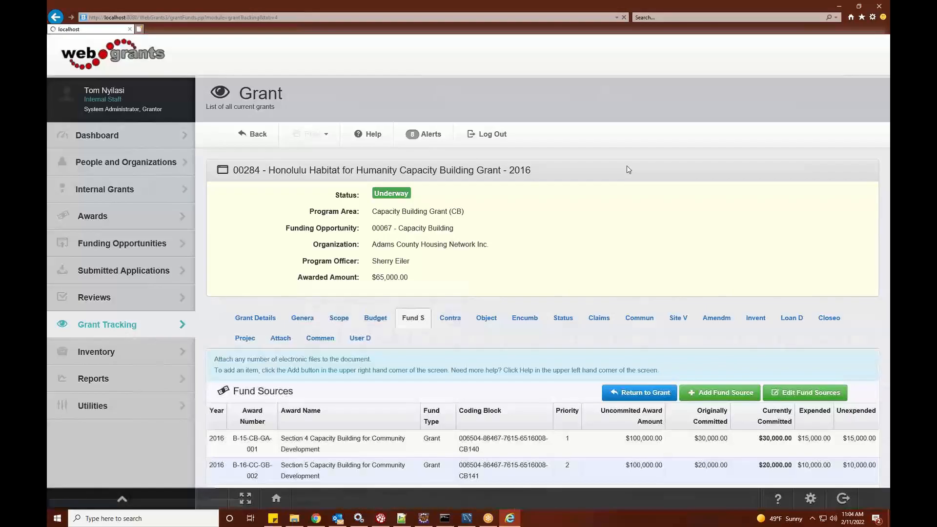
scroll(626, 170, "down", 1)
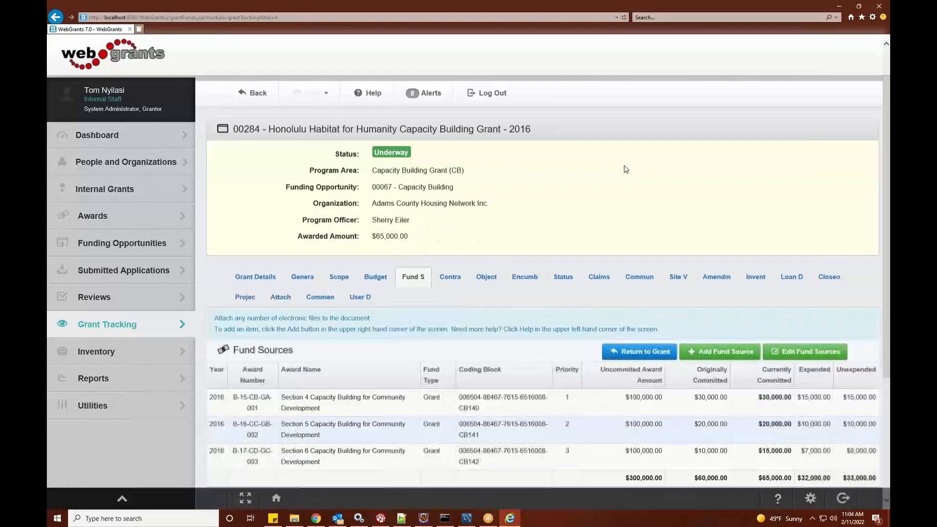
scroll(626, 168, "down", 3)
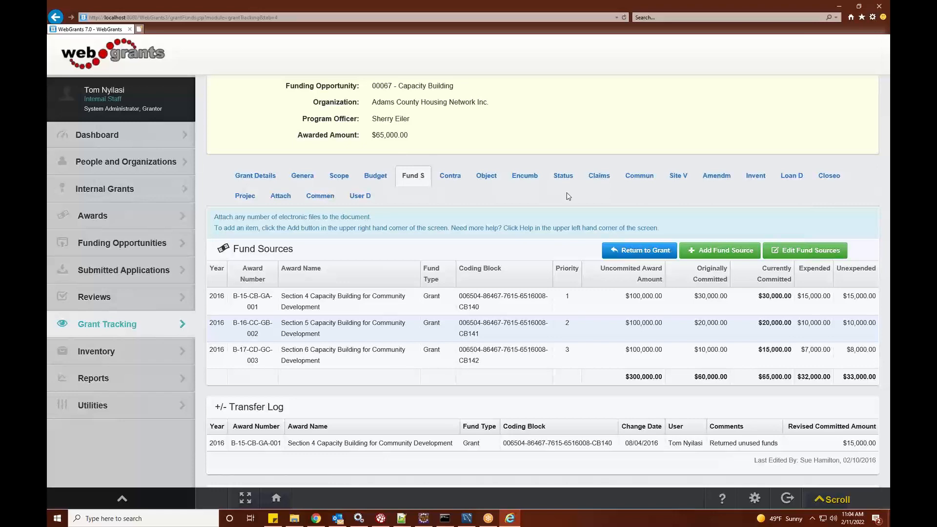
Select the first three awards in the list for adding as fund sources, and go back without saving them.
left_click(722, 251)
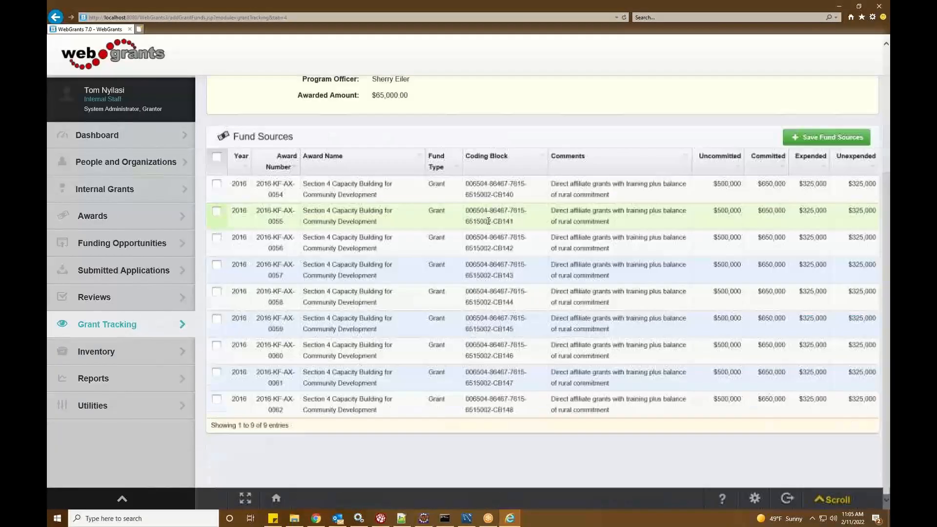
scroll(374, 229, "up", 2)
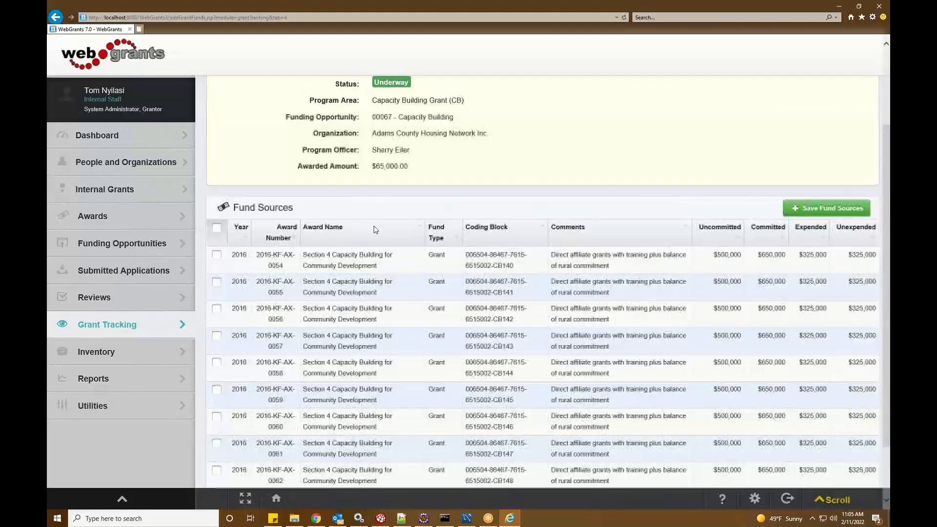
left_click(216, 254)
left_click(216, 282)
left_click(216, 309)
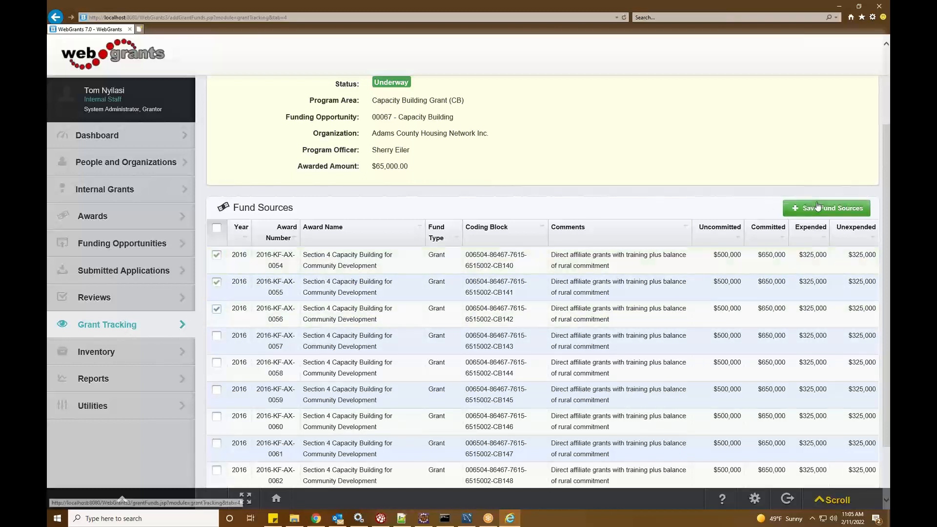
left_click(55, 17)
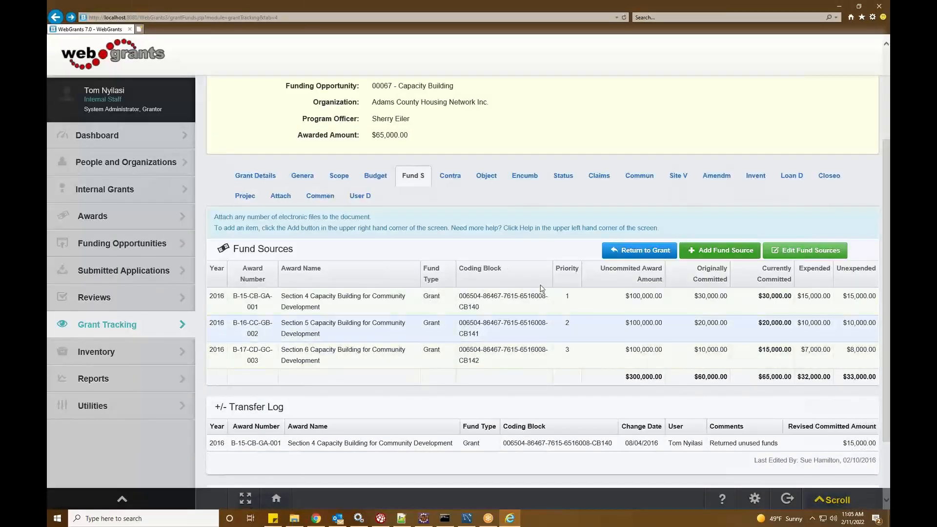
Open the fund sources for editing, inspect the currently committed amounts and priorities, and return to the fund sources overview without saving.
left_click(796, 255)
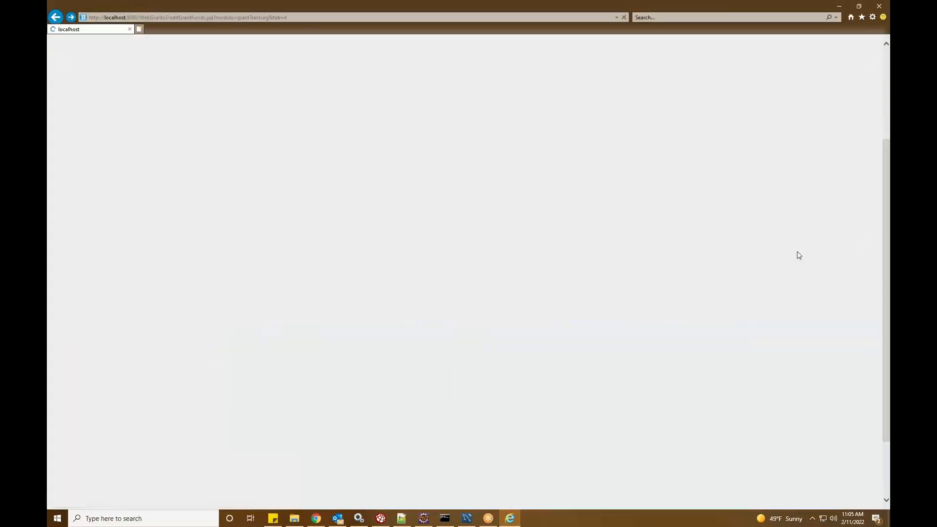
scroll(759, 266, "down", 3)
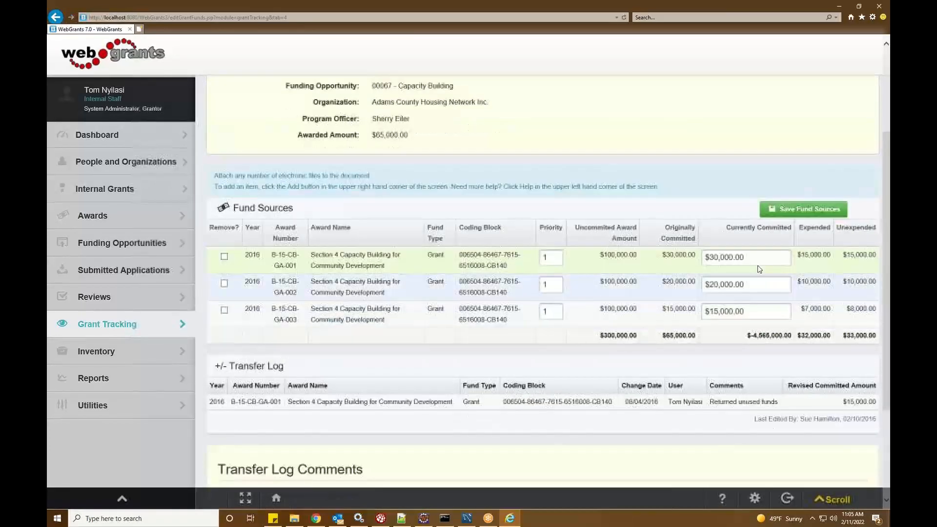
left_click(757, 262)
key("Tab")
key("Tab")
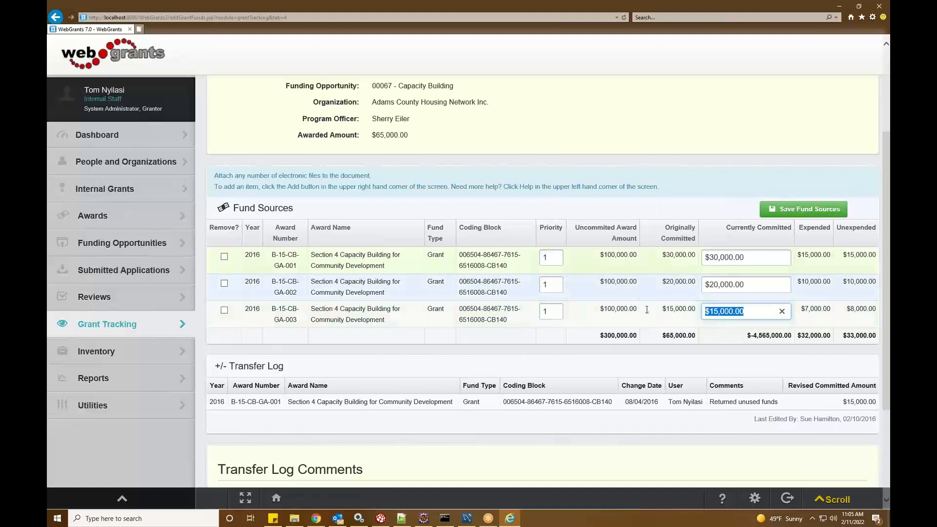
left_click(547, 258)
left_click(547, 285)
double_click(547, 311)
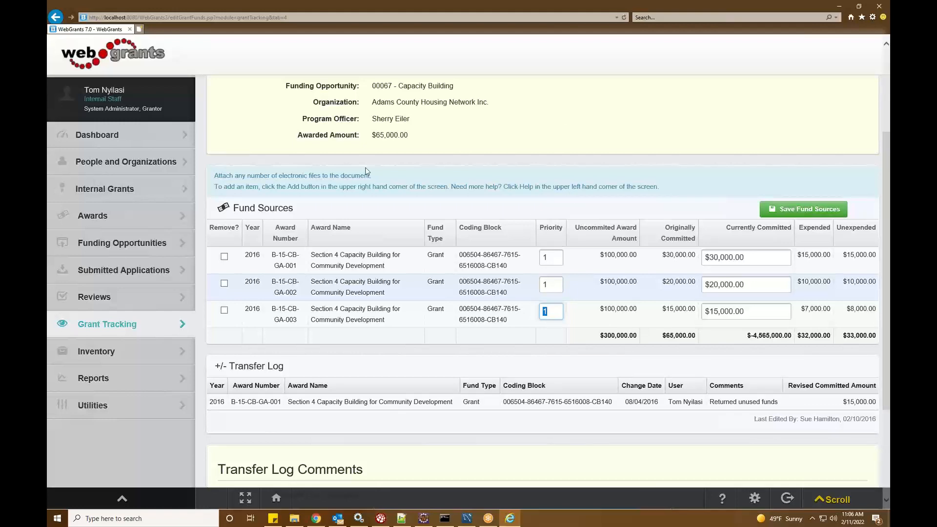
left_click(55, 17)
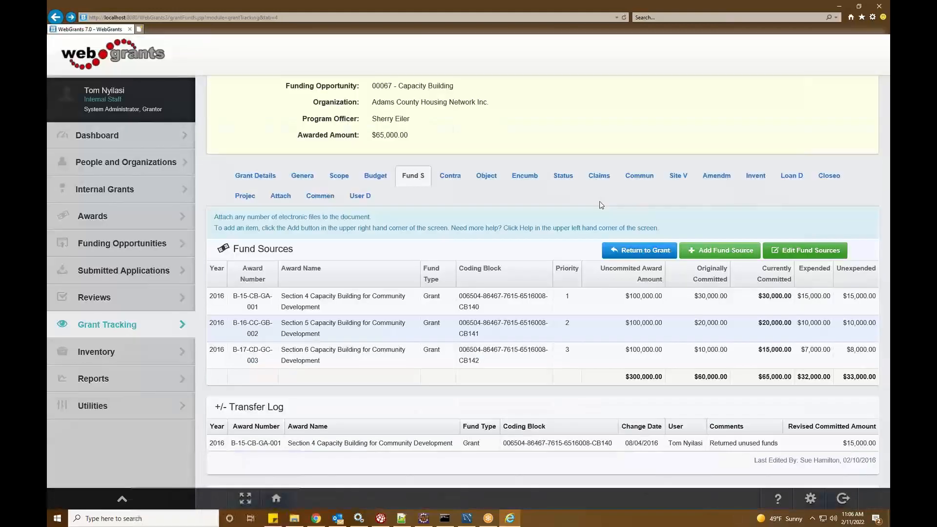
scroll(542, 216, "down", 2)
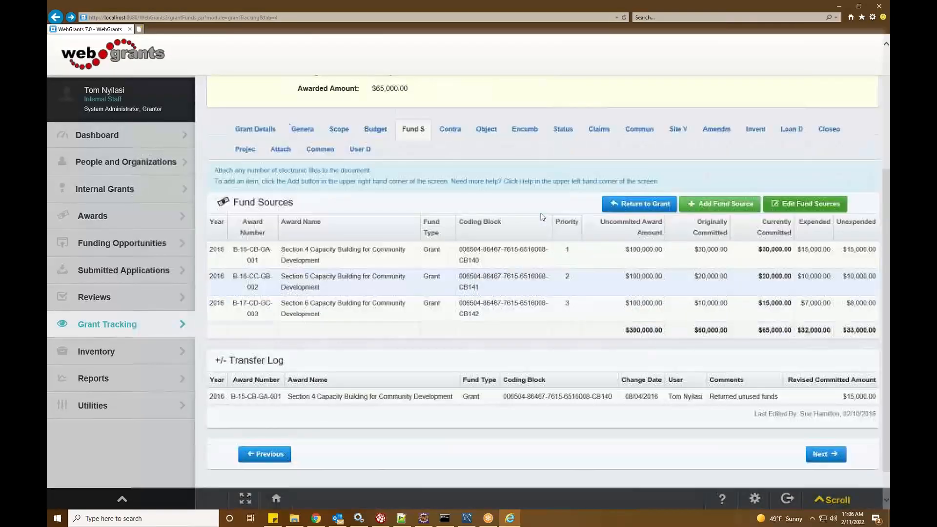
Highlight the Transfer Log heading in Fund Sources and open the Grant Agreement contract DSSSF-2015-1 from the Contracts section.
left_click_drag(229, 338, 418, 330)
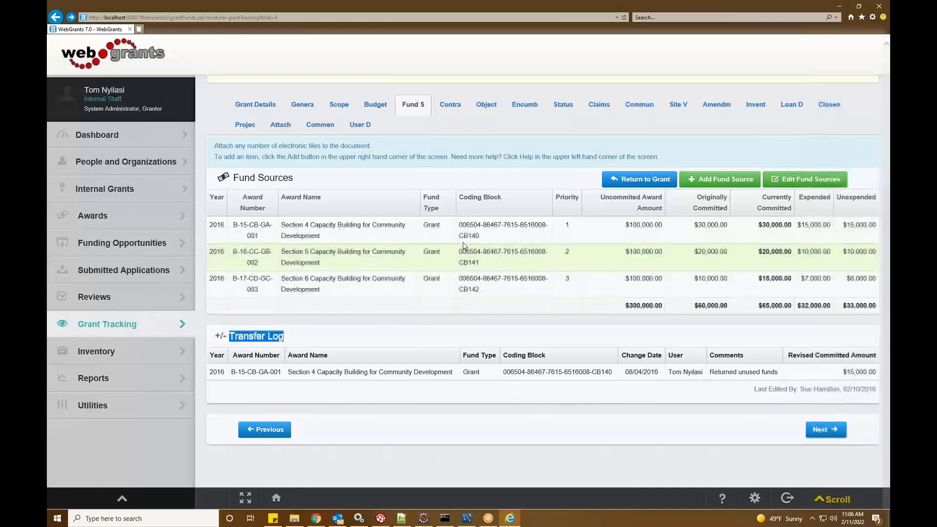
left_click(450, 104)
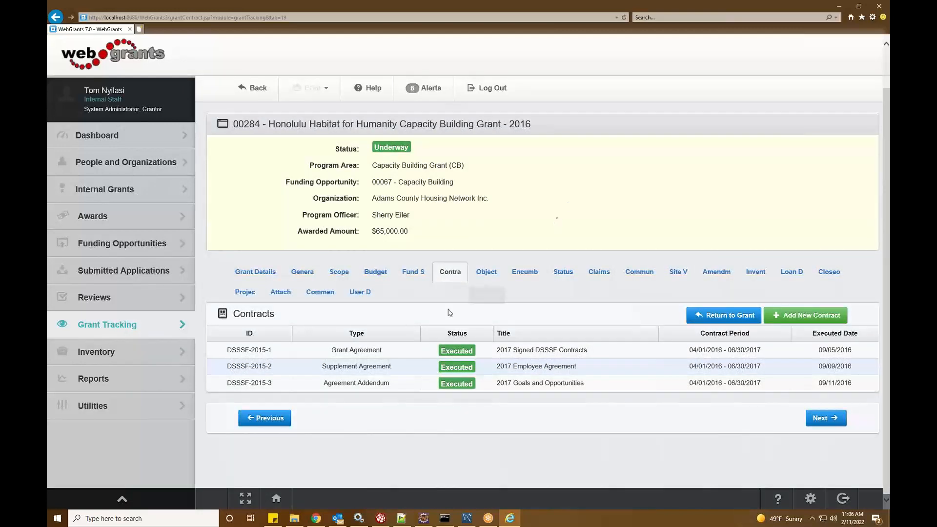
left_click(387, 350)
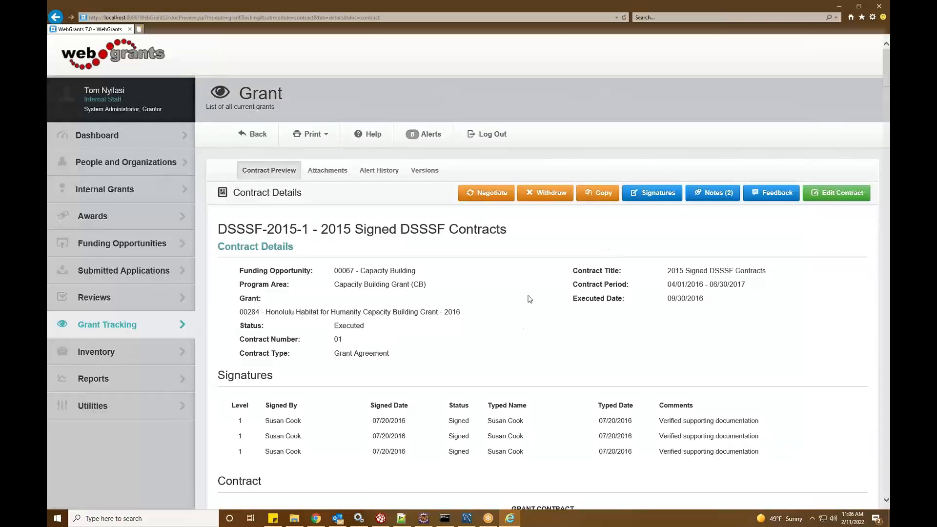
Read through the grant contract's scope, term and payment clauses, and highlight the GRANTEE NAME placeholder in its heading.
scroll(530, 297, "down", 6)
scroll(529, 298, "down", 1)
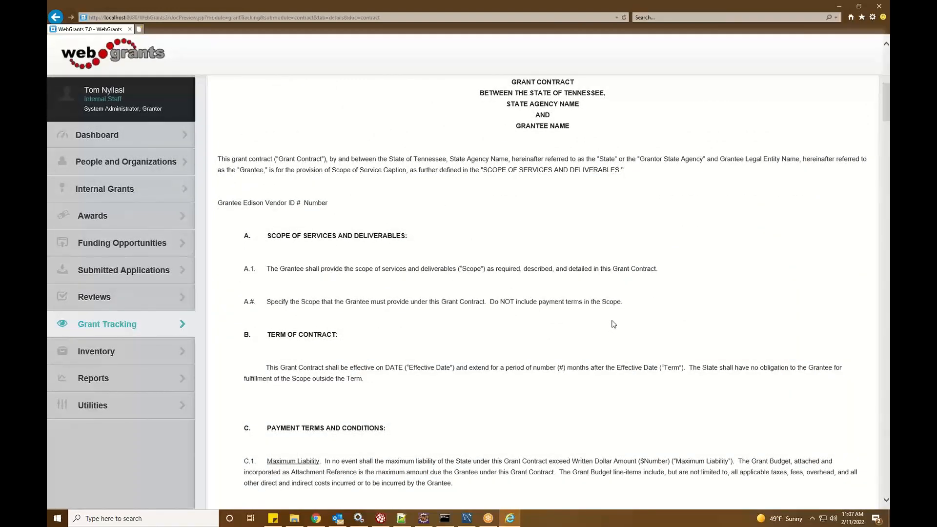
scroll(613, 324, "down", 2)
scroll(612, 320, "down", 2)
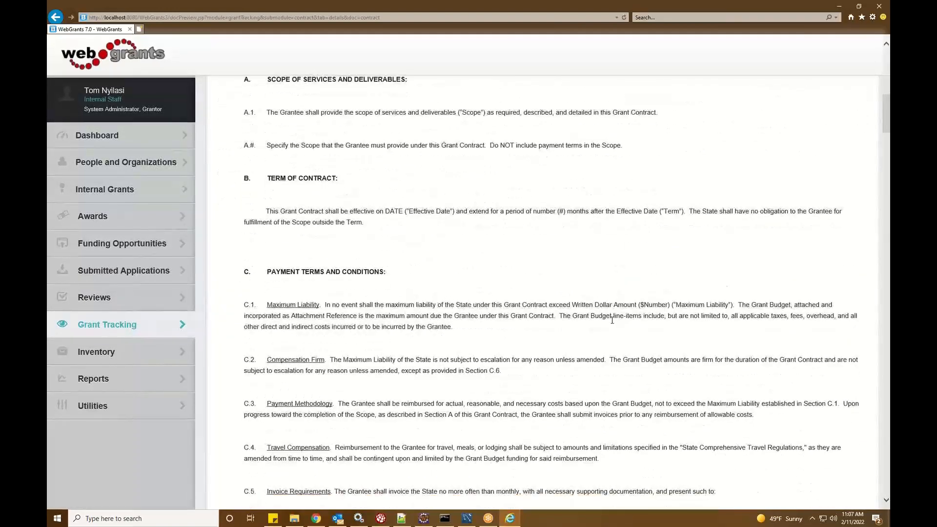
scroll(612, 320, "down", 9)
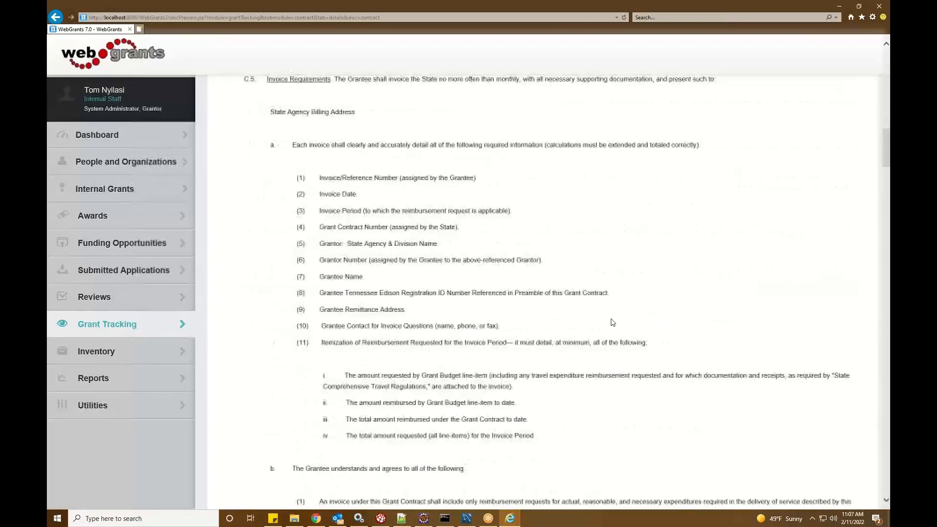
scroll(610, 322, "up", 13)
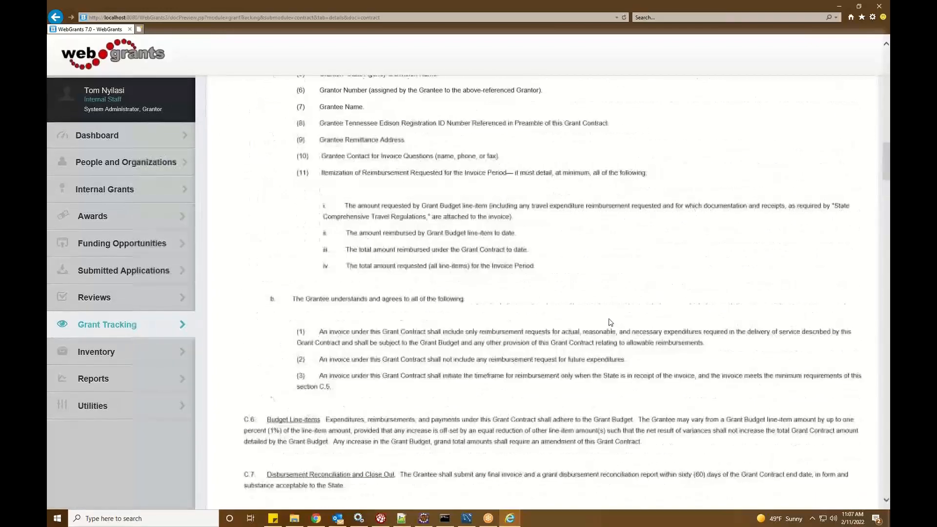
scroll(610, 321, "up", 2)
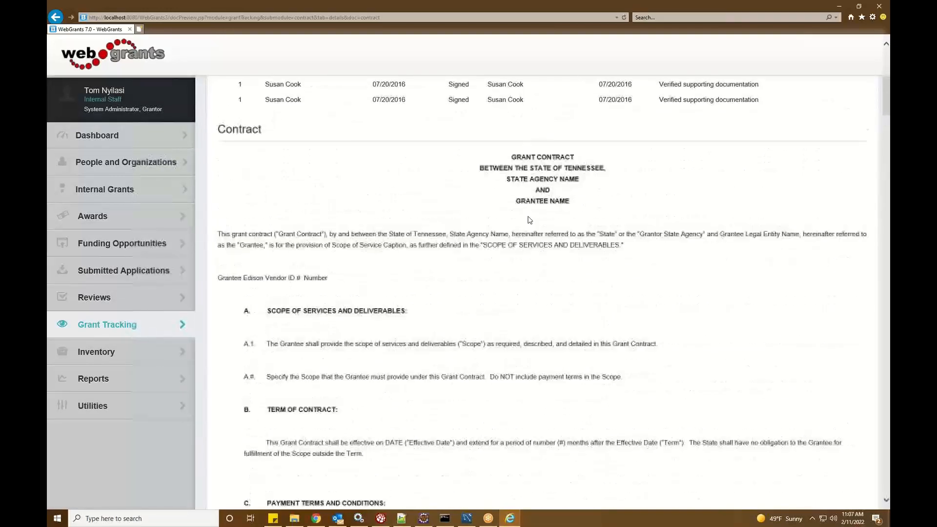
triple_click(600, 205)
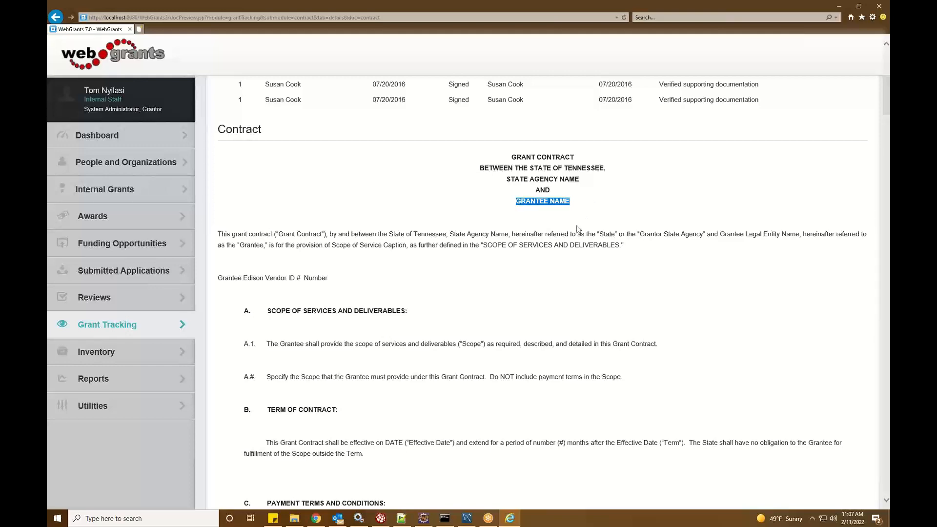
scroll(577, 234, "up", 7)
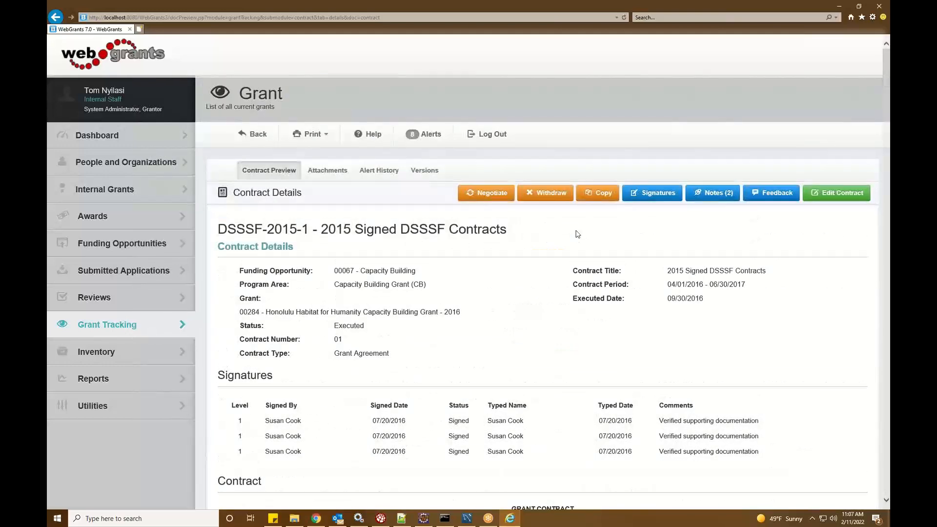
Start a level 3 signature on the contract with status Signed and the signer's first name, and leave without saving it.
left_click(654, 192)
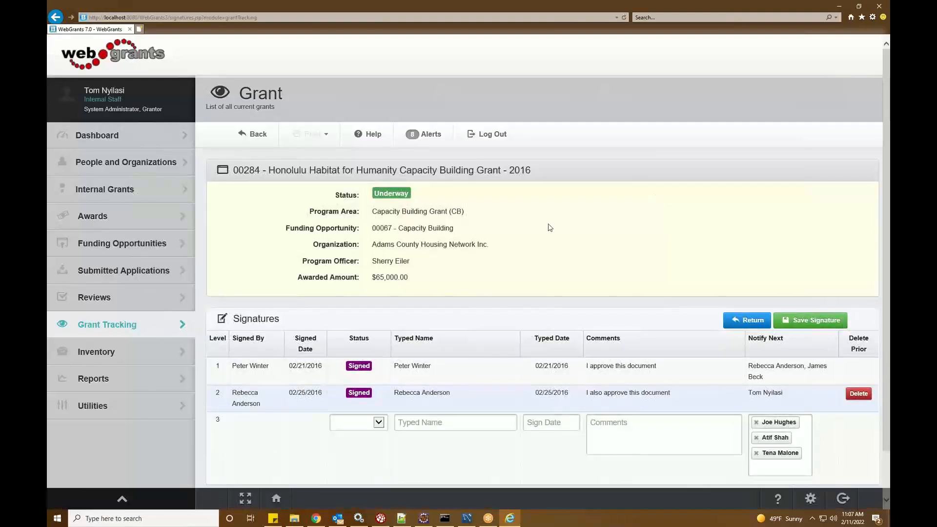
scroll(550, 227, "down", 2)
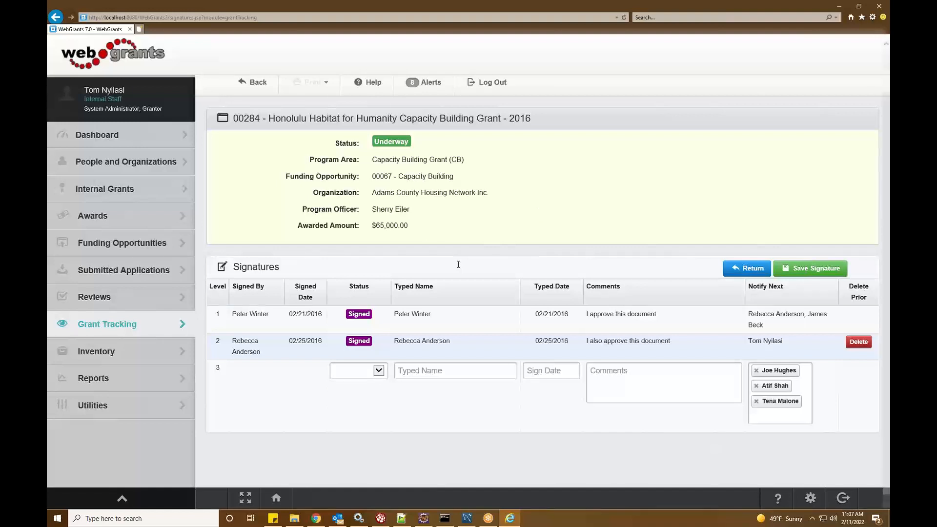
left_click(379, 370)
left_click(373, 379)
left_click(428, 372)
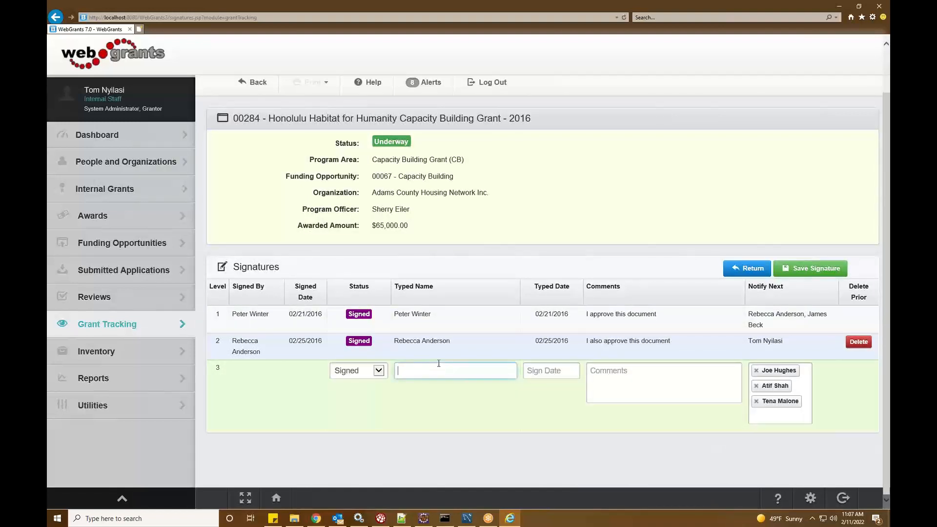
type("Tom")
key("Tab")
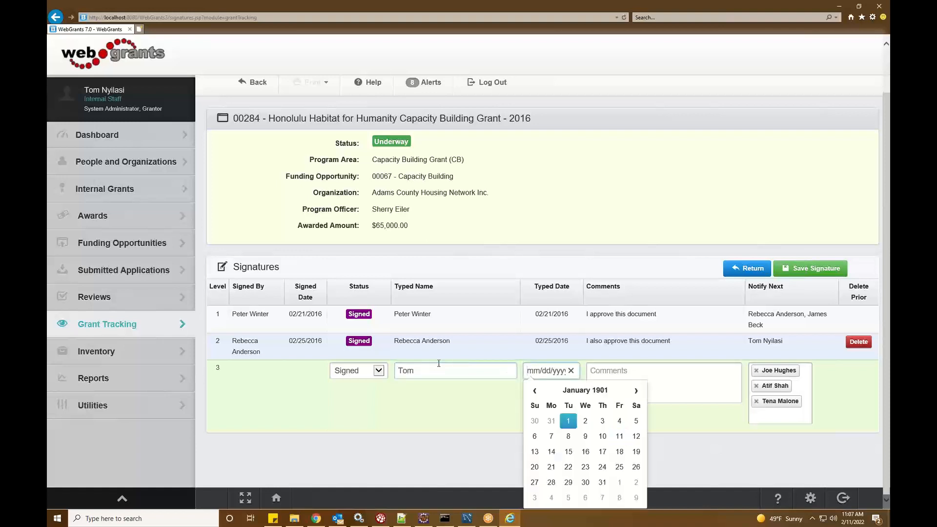
left_click(662, 370)
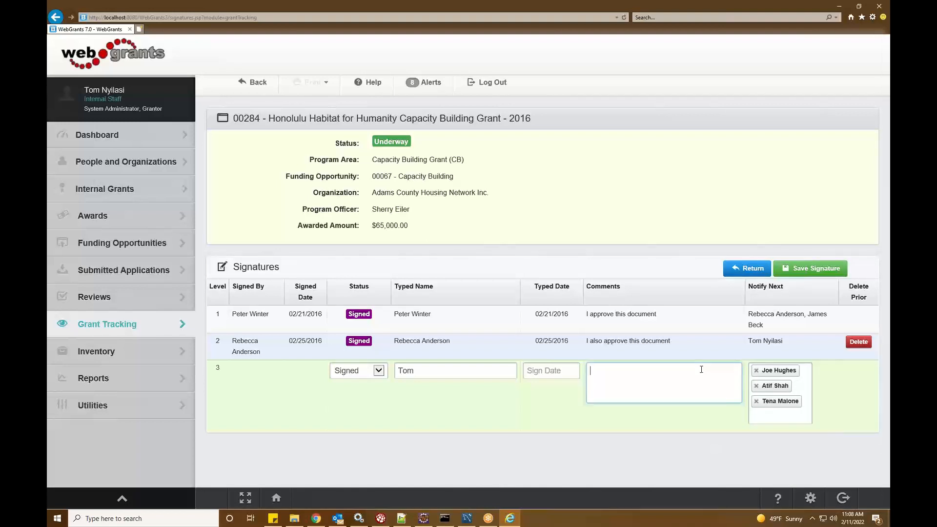
left_click(59, 18)
left_click(59, 18)
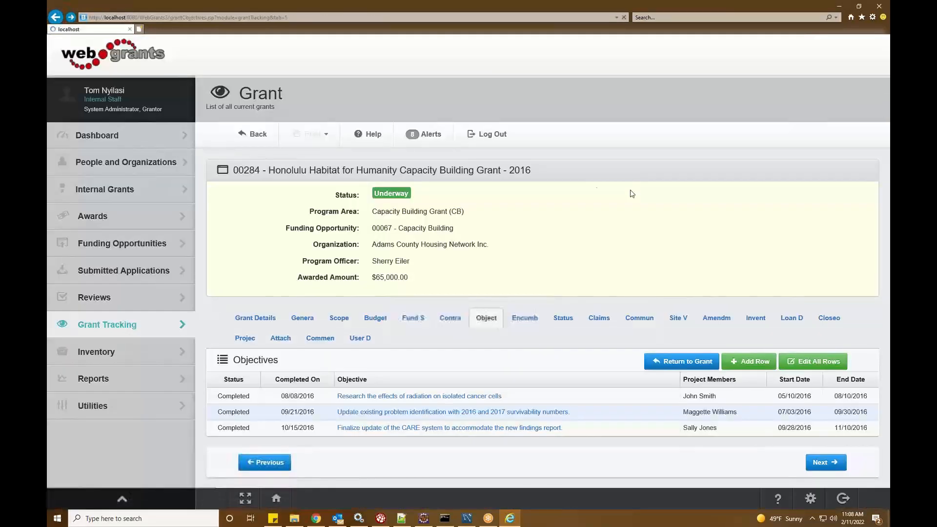
View the grant's Objectives section and its Encumbrances section.
scroll(549, 172, "down", 2)
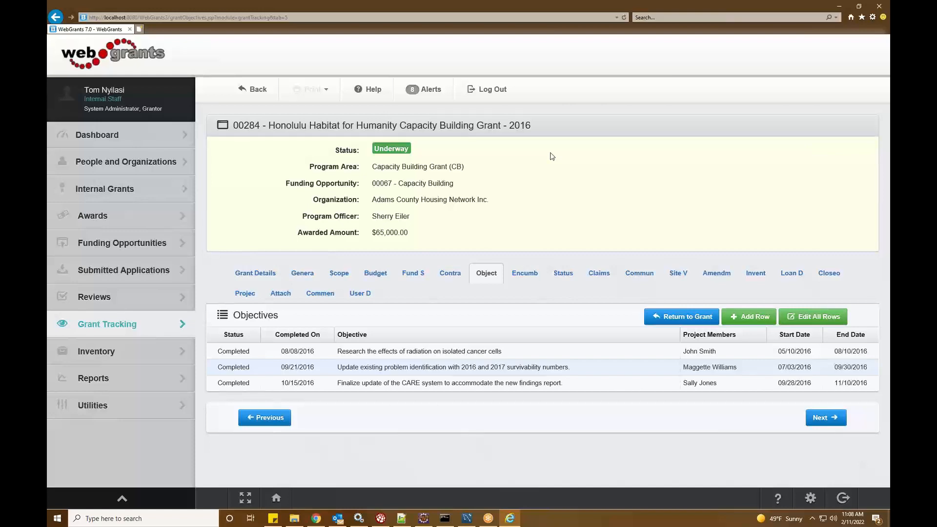
left_click(525, 275)
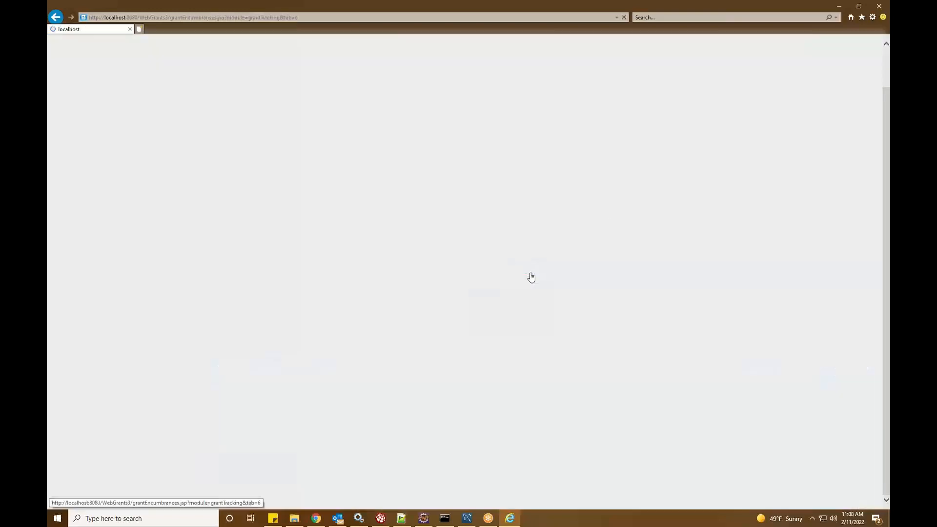
scroll(607, 194, "down", 1)
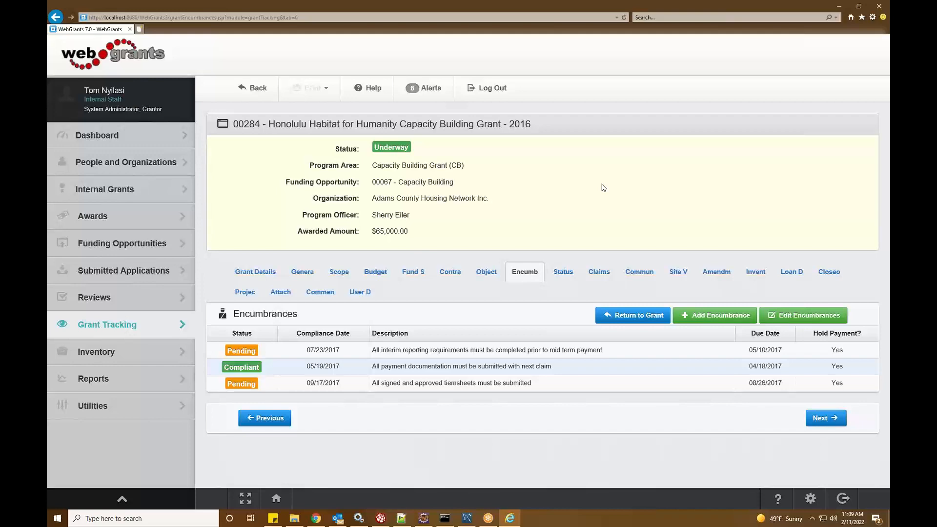
Open the Quarterly Report from the grant's Status Reports section and read through its details, contact information and description.
left_click(562, 272)
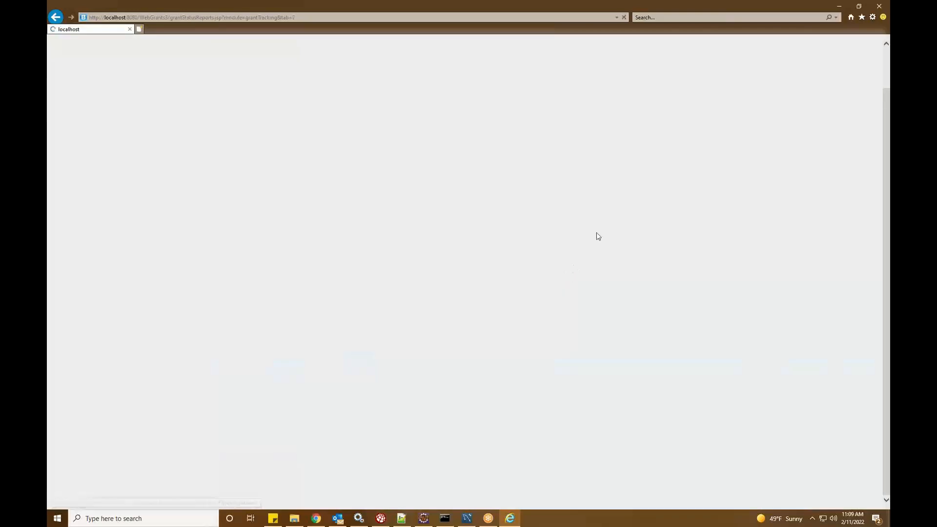
scroll(601, 229, "down", 1)
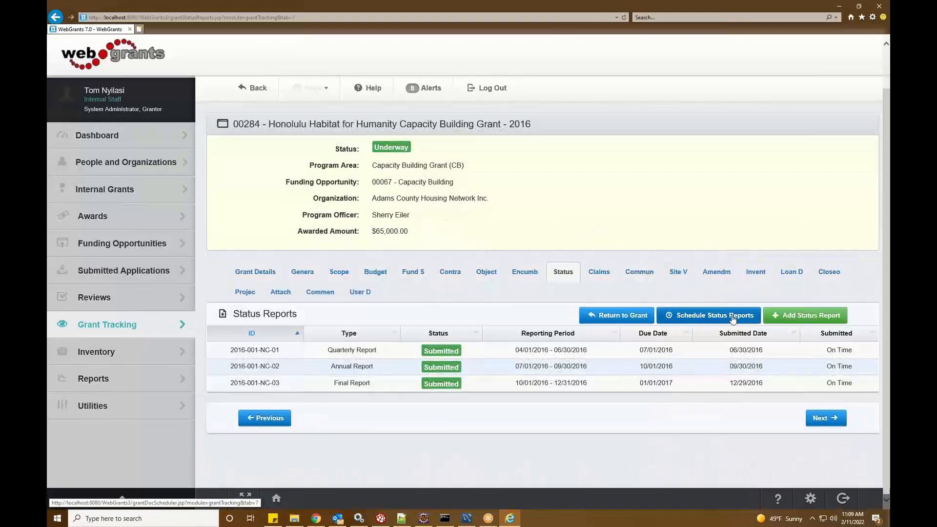
left_click(362, 354)
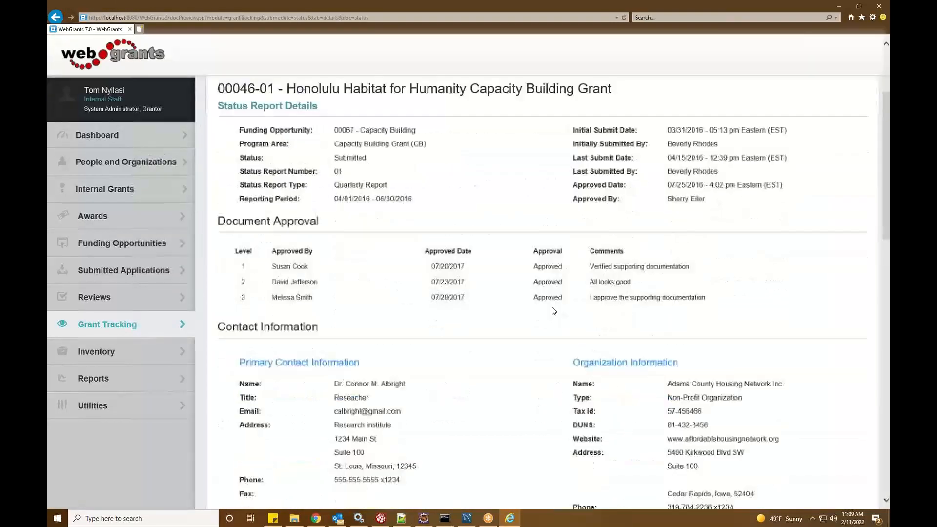
scroll(554, 311, "down", 7)
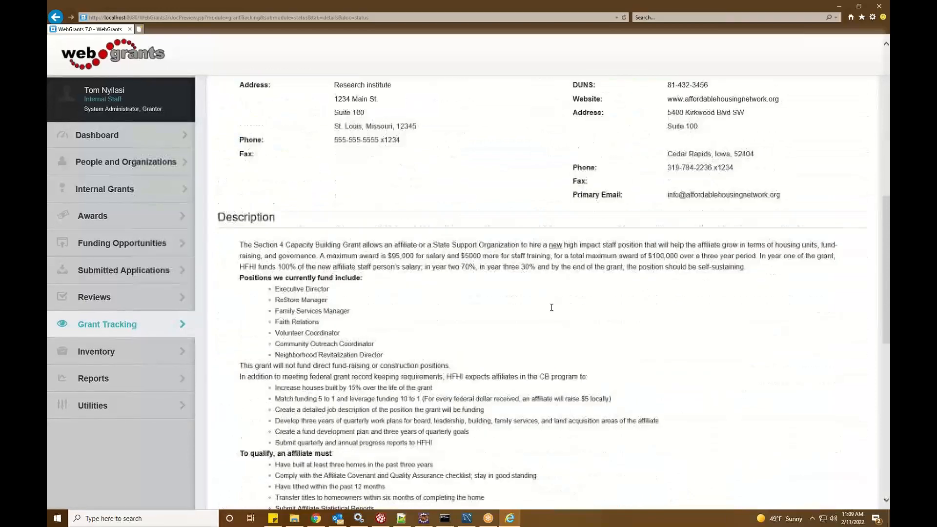
scroll(536, 292, "up", 10)
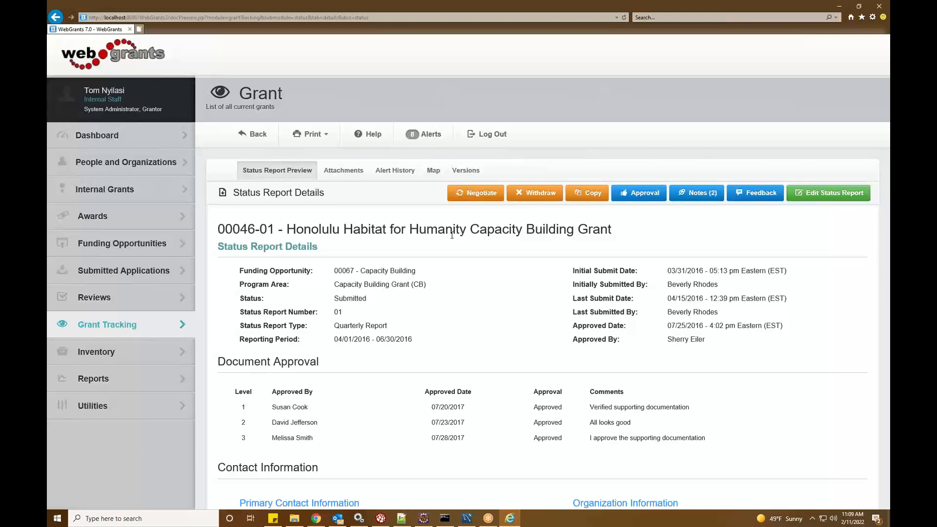
View the approval levels of the status report and return to the Status Reports list.
left_click(638, 194)
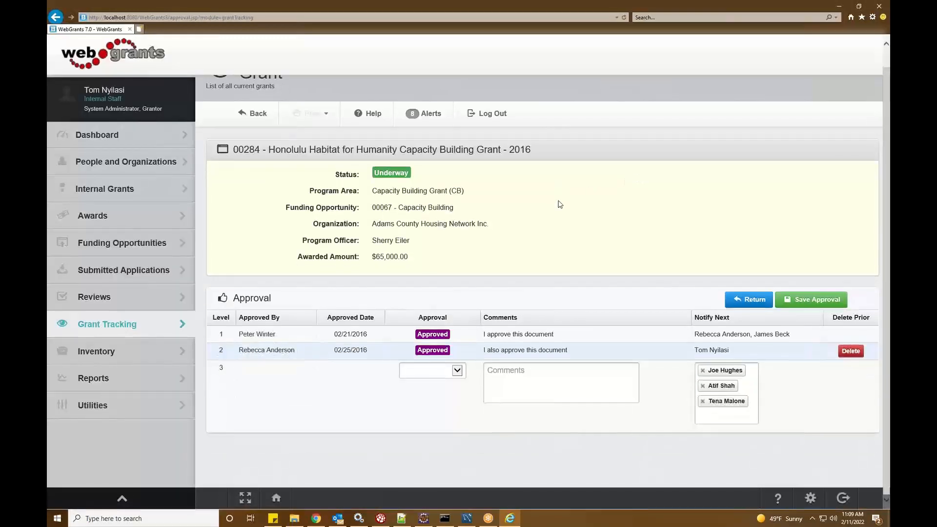
left_click(55, 17)
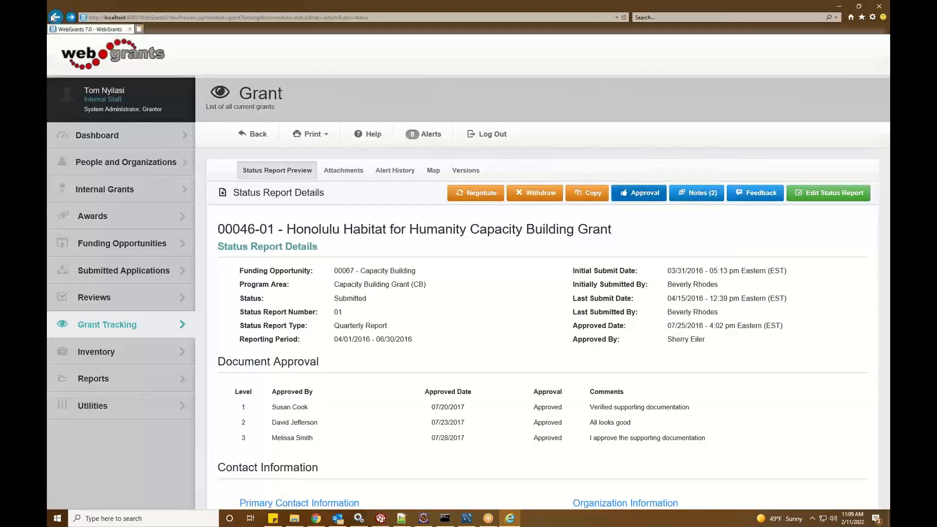
left_click(55, 17)
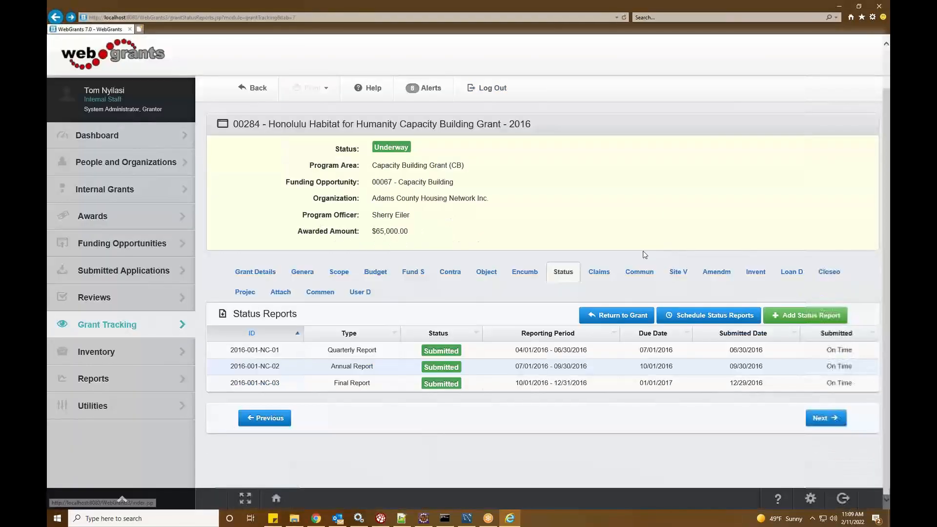
Open a reimbursement claim from the grant's Claims section and examine its details through to the Reimbursement table.
left_click(607, 274)
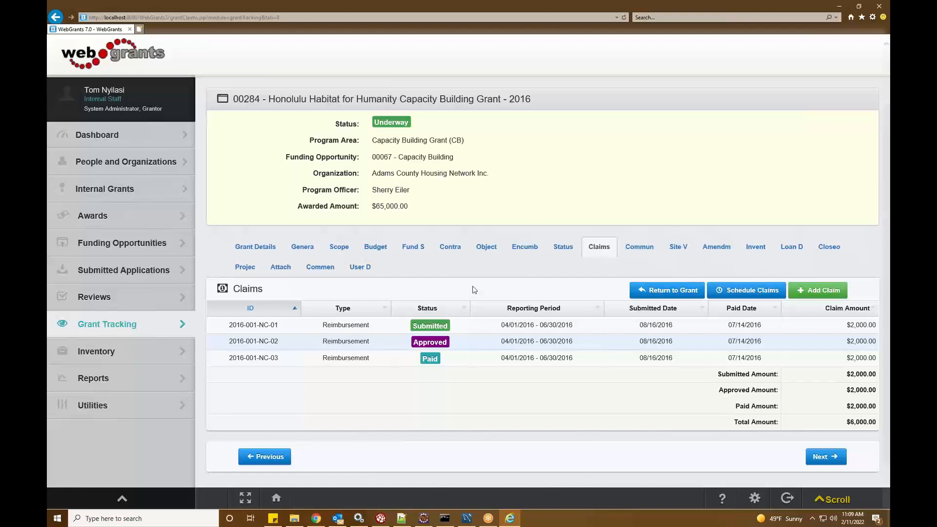
left_click(362, 336)
scroll(536, 256, "down", 10)
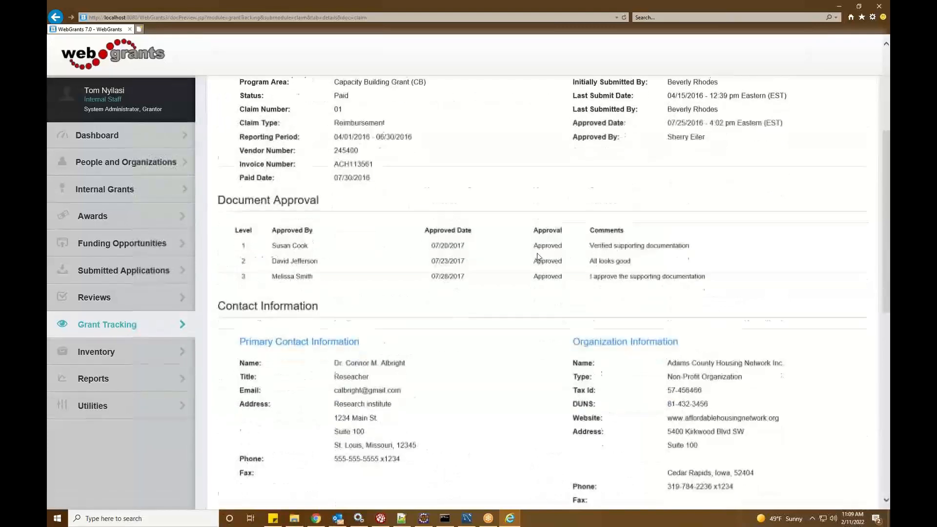
scroll(538, 257, "down", 4)
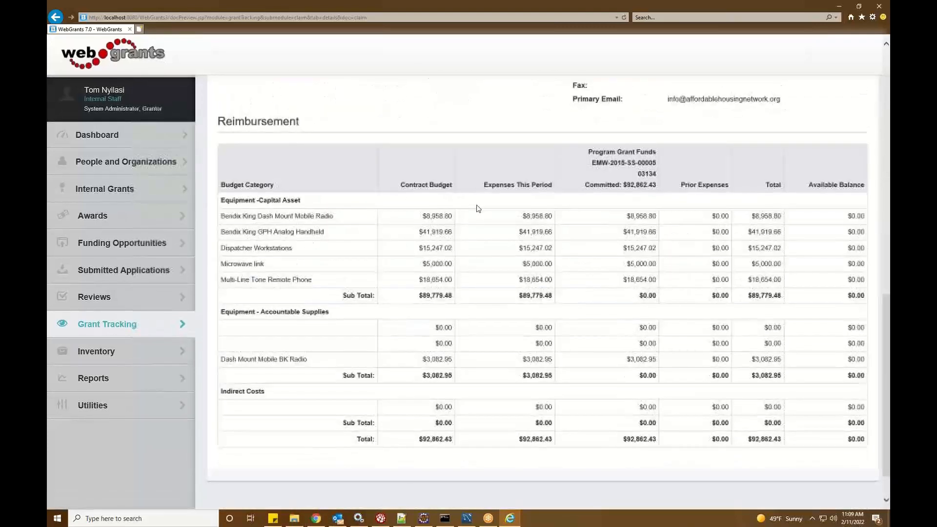
Highlight the Expenses This Period, Prior Expenses, Total and Available Balance headings of the Reimbursement table one after another.
triple_click(542, 186)
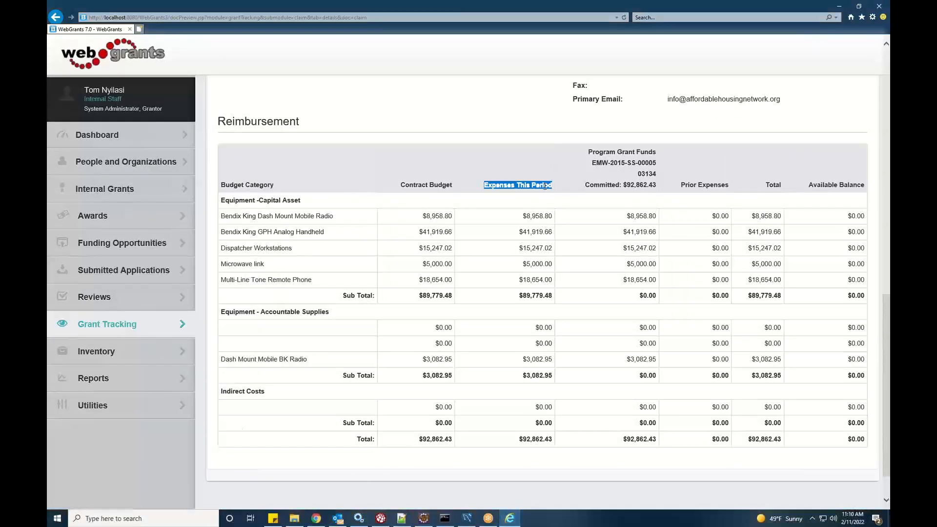
triple_click(720, 189)
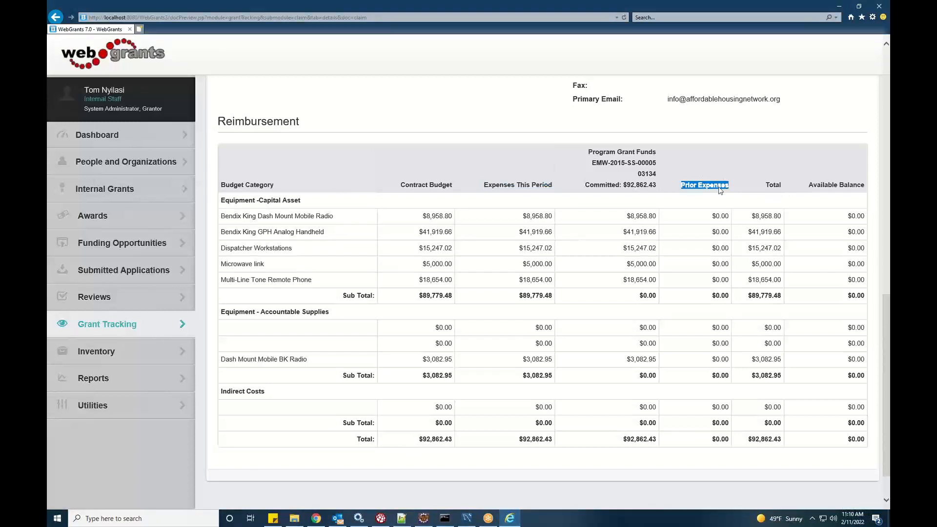
triple_click(773, 185)
triple_click(861, 189)
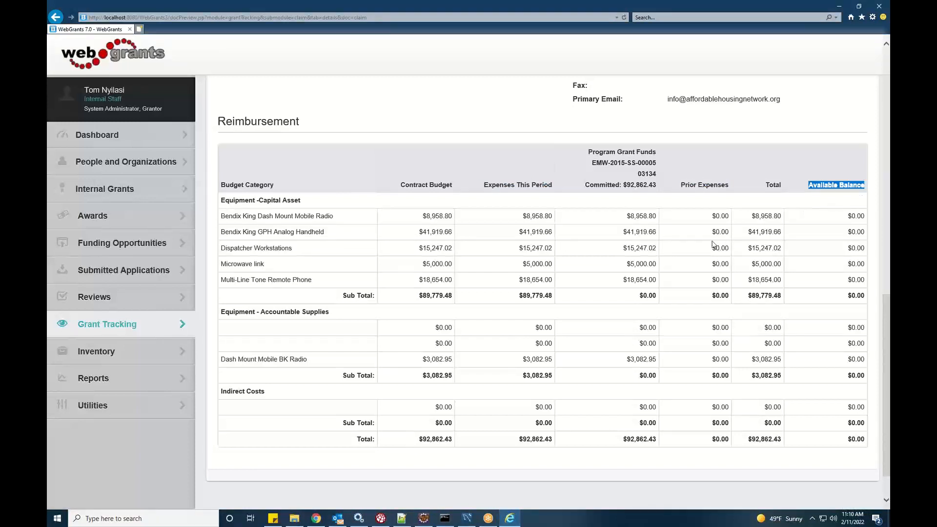
Open the voucher form from the reimbursement claim and review the voucher information down to the highlighted check number.
scroll(707, 244, "up", 10)
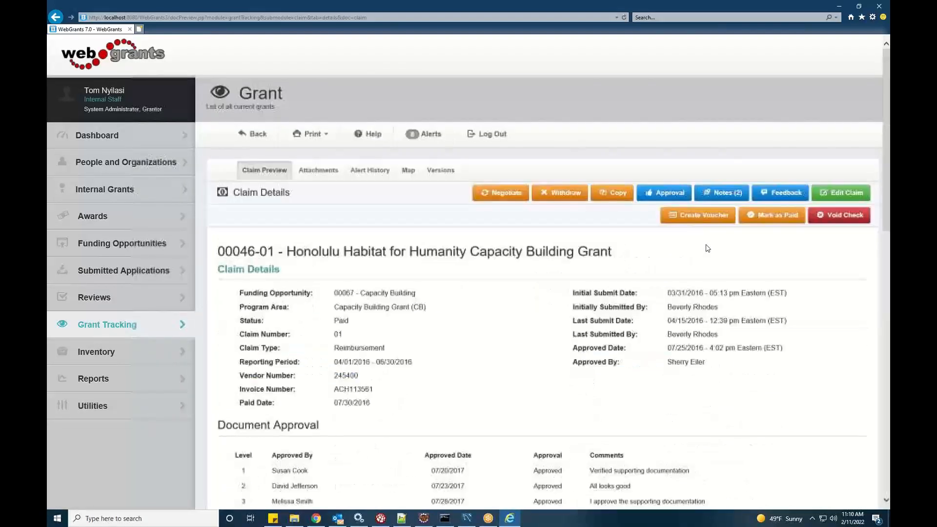
left_click(703, 215)
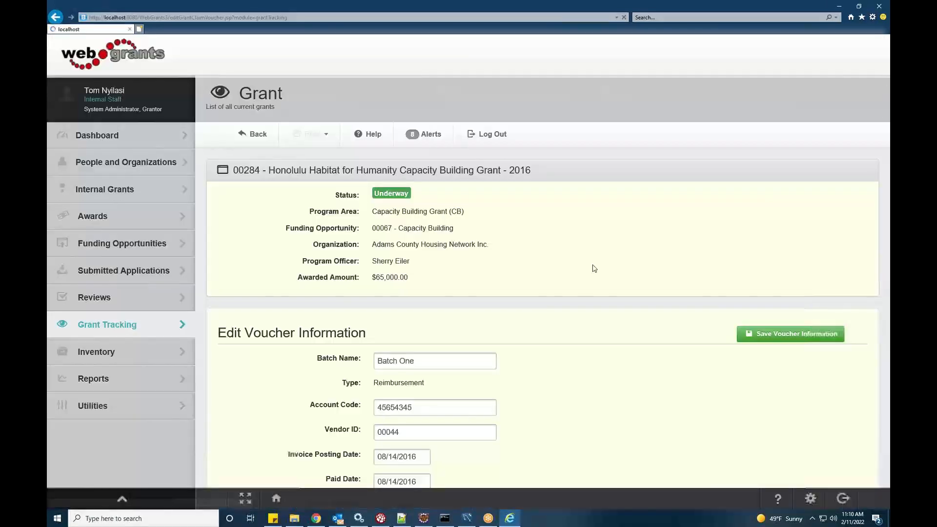
scroll(537, 259, "down", 2)
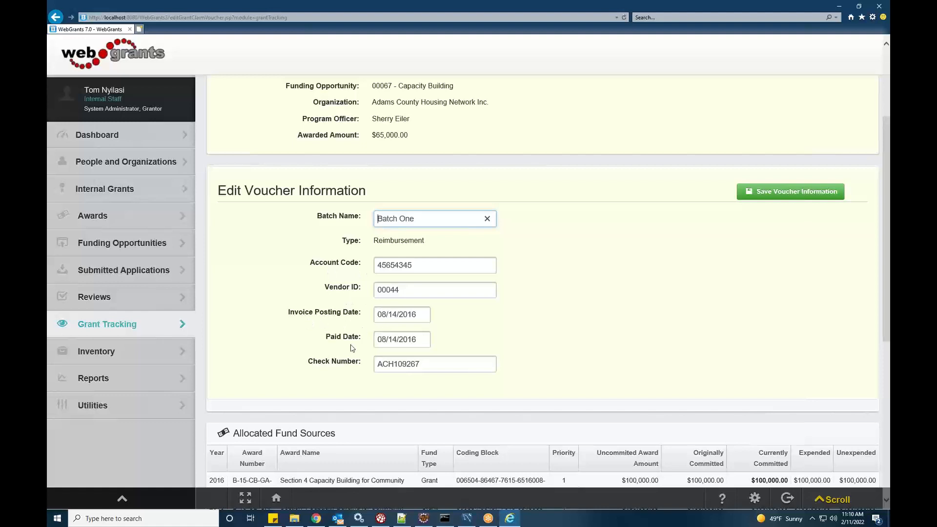
double_click(435, 365)
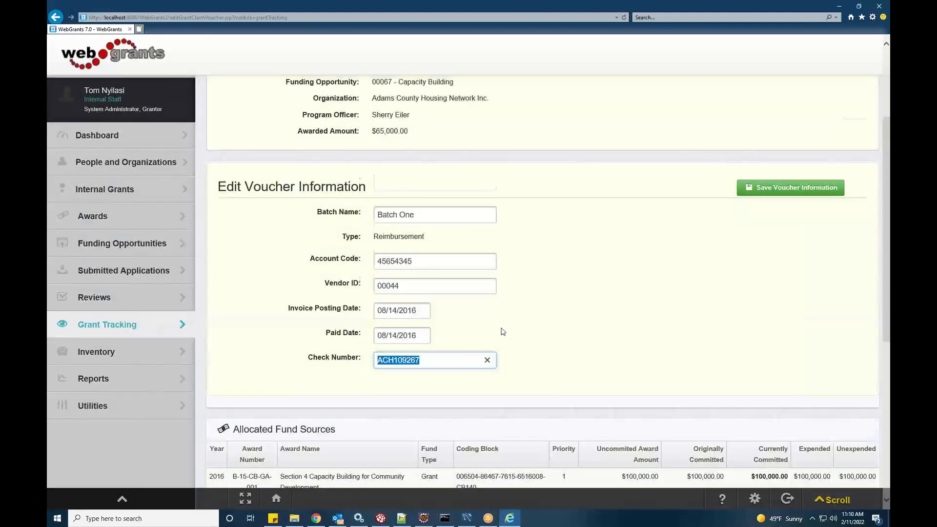
Examine the voucher's Allocated Fund Sources and Reimbursement Distribution tables, highlighting their headings, and return to the grant's claims list.
scroll(508, 328, "down", 3)
triple_click(446, 293)
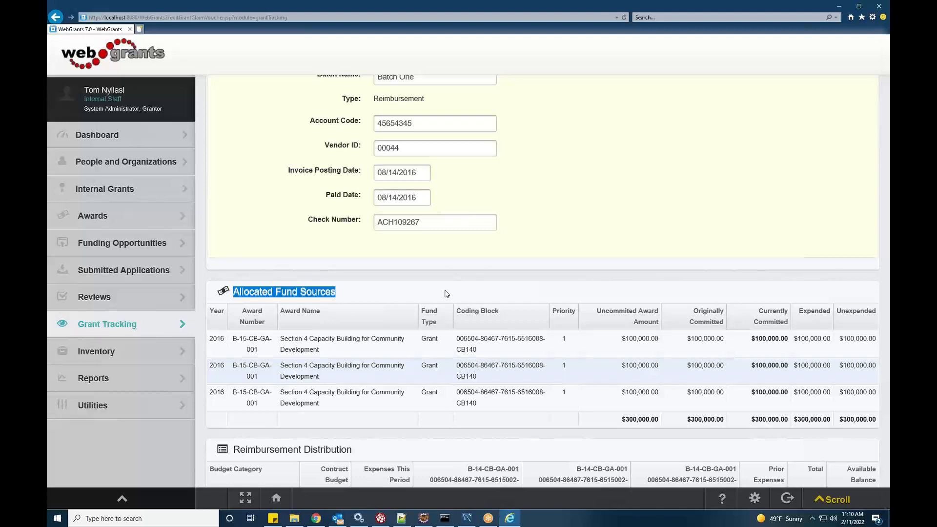
scroll(444, 292, "down", 3)
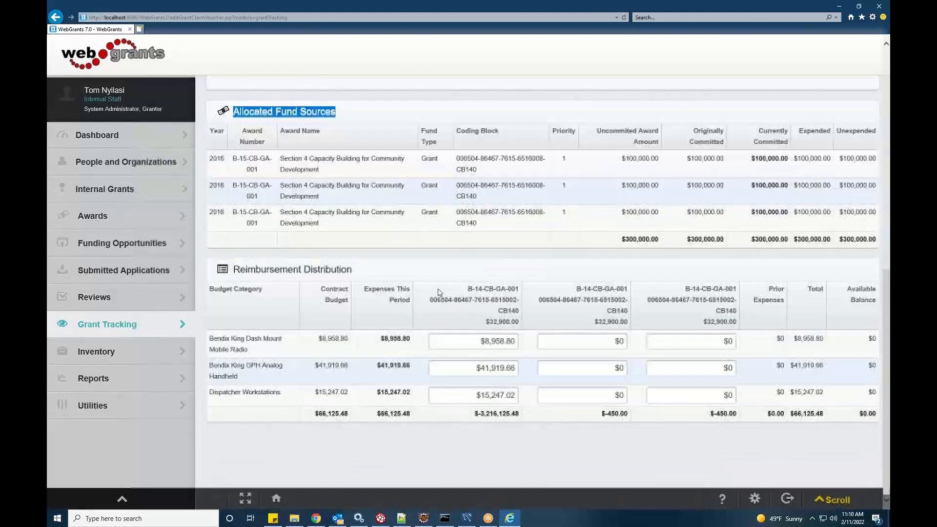
triple_click(443, 268)
left_click(443, 269)
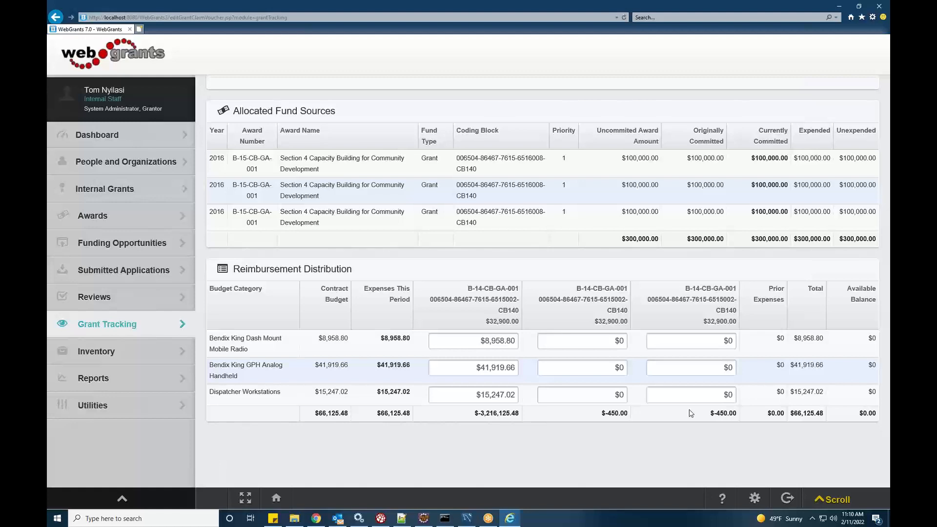
scroll(555, 422, "up", 5)
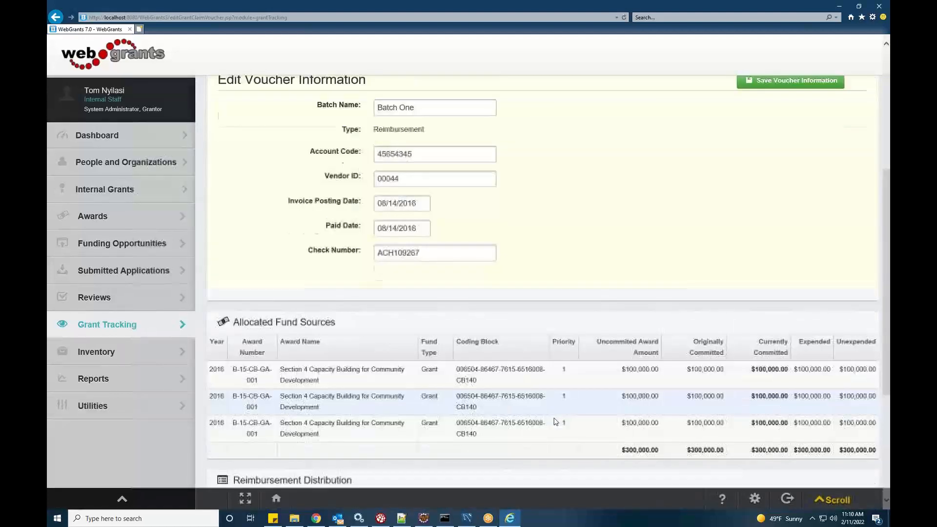
scroll(555, 421, "up", 6)
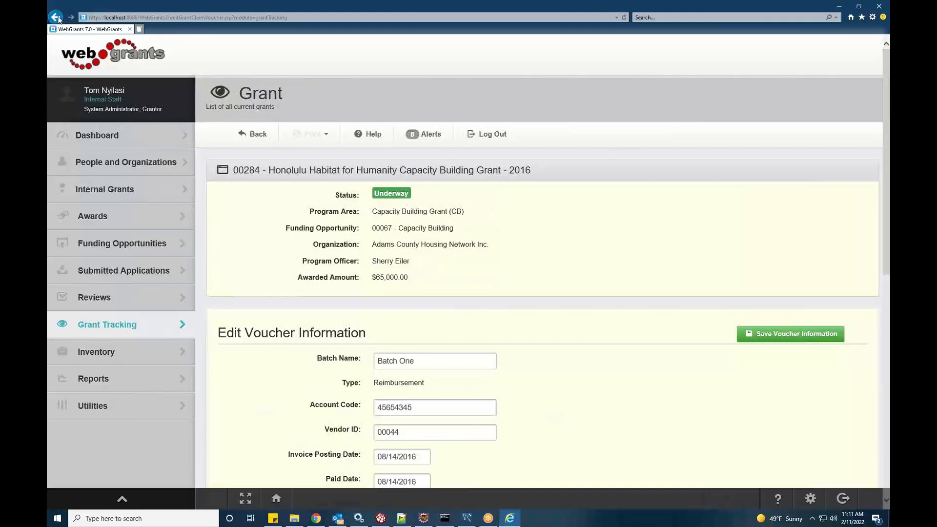
left_click(56, 17)
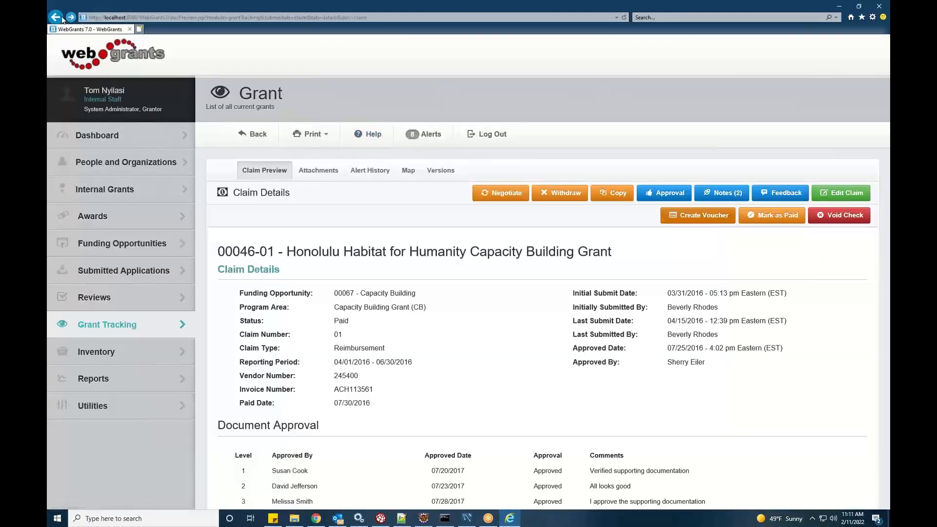
left_click(56, 17)
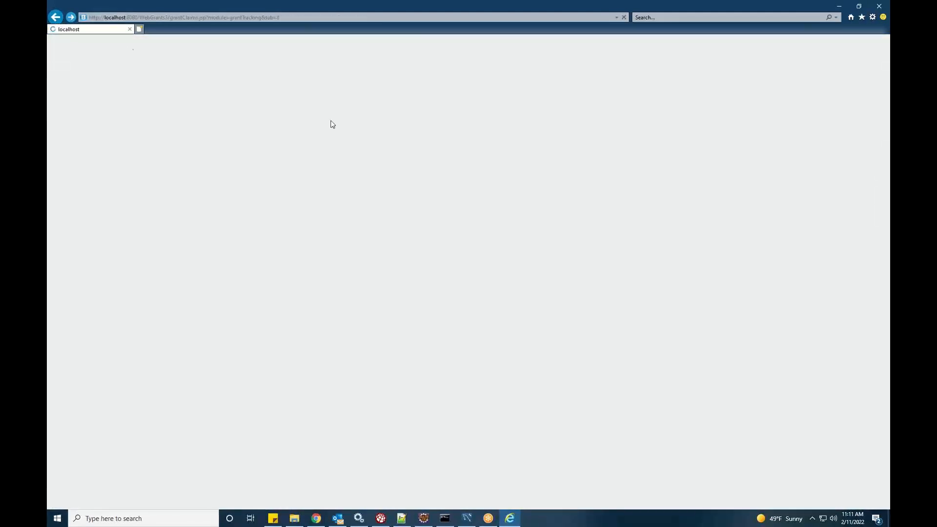
Open the Quarterly Review entry from the grant's Non-System Communication Log, read it and return to the communication lists.
scroll(522, 171, "down", 2)
left_click(644, 250)
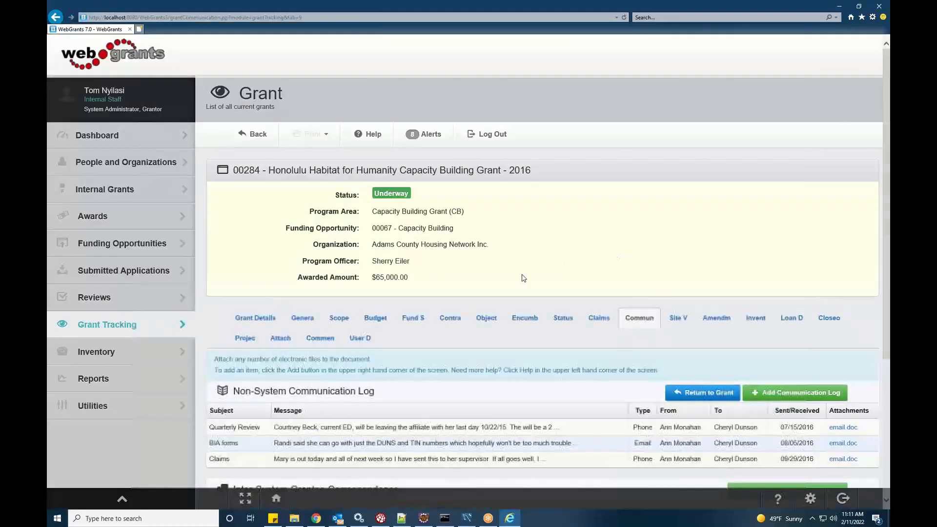
scroll(523, 278, "down", 3)
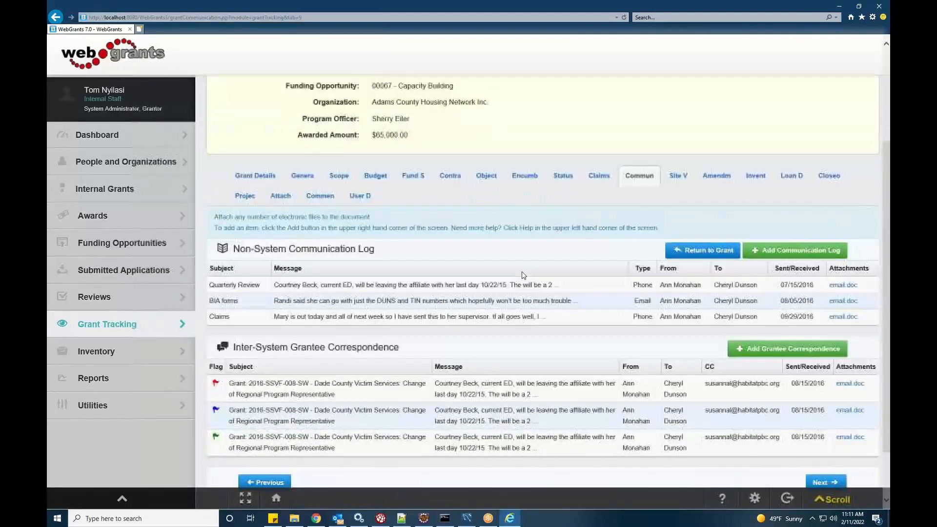
left_click(383, 283)
scroll(496, 293, "down", 4)
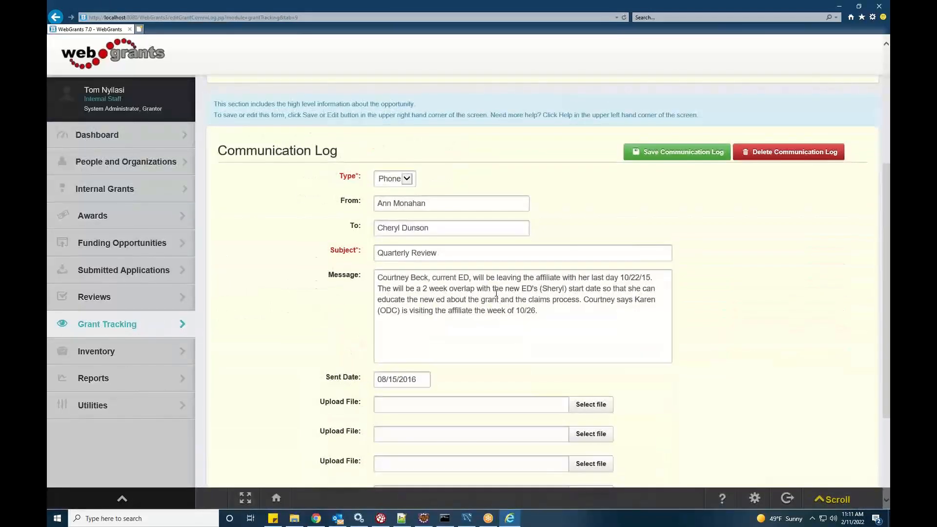
left_click(57, 23)
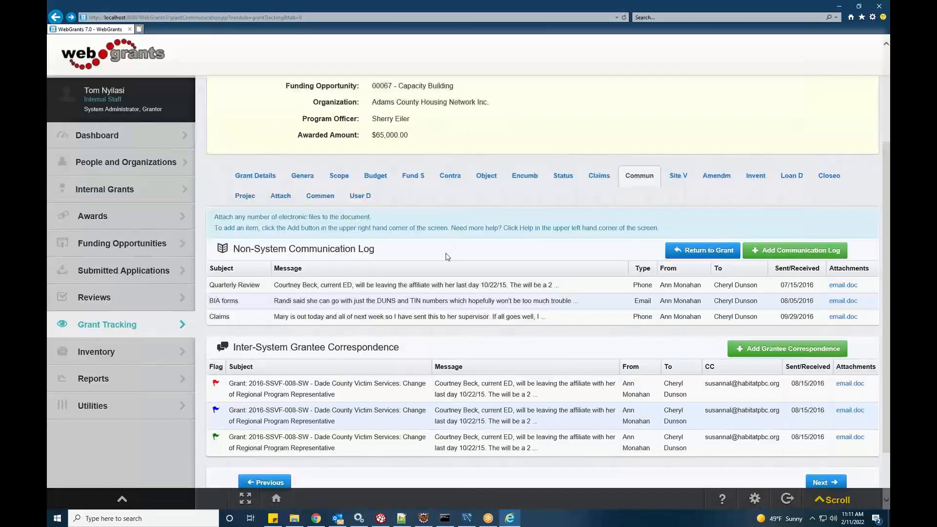
Open the red-flagged Inter-System Grantee Correspondence item, view its response form with the original message and return to the communication lists.
triple_click(397, 347)
left_click(375, 385)
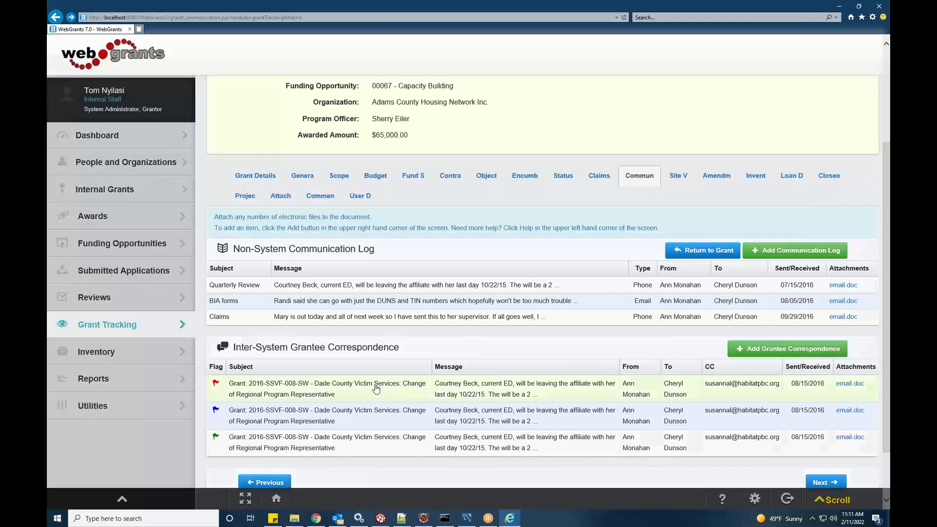
scroll(575, 272, "down", 3)
left_click(781, 230)
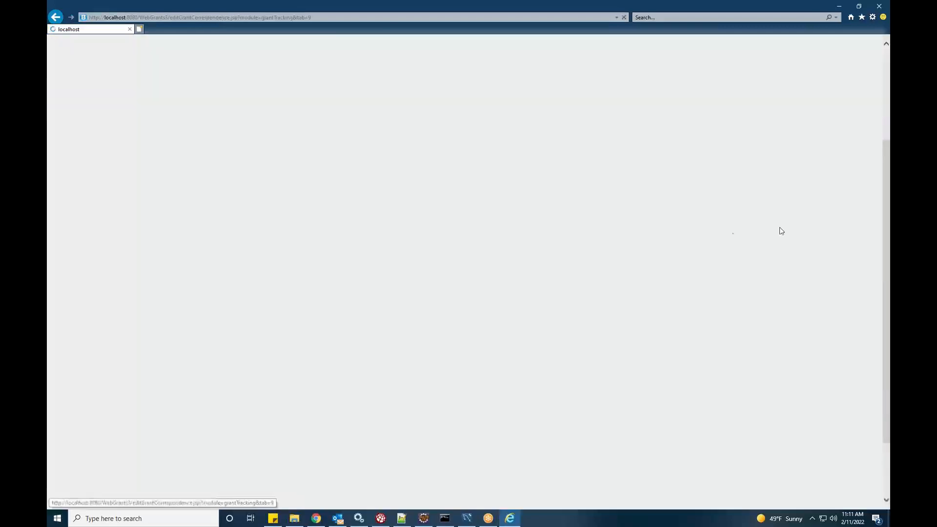
scroll(618, 231, "down", 5)
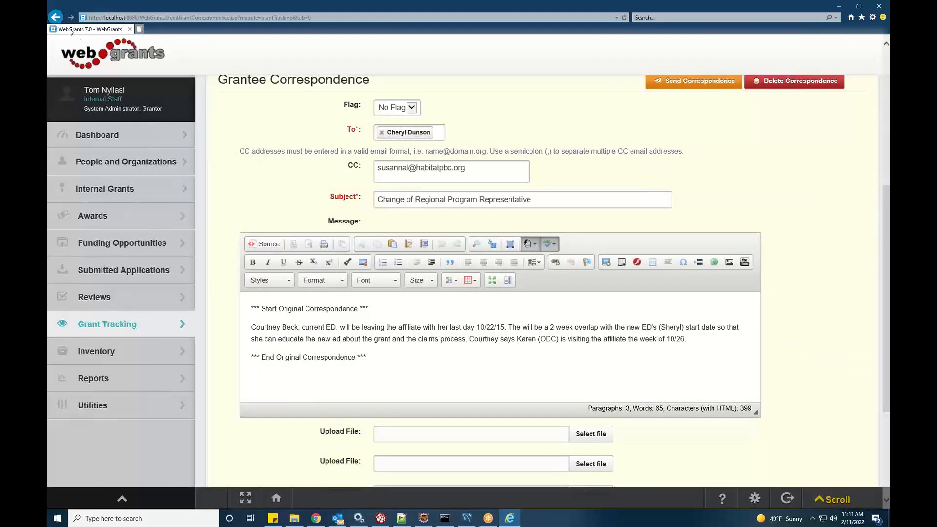
left_click(56, 18)
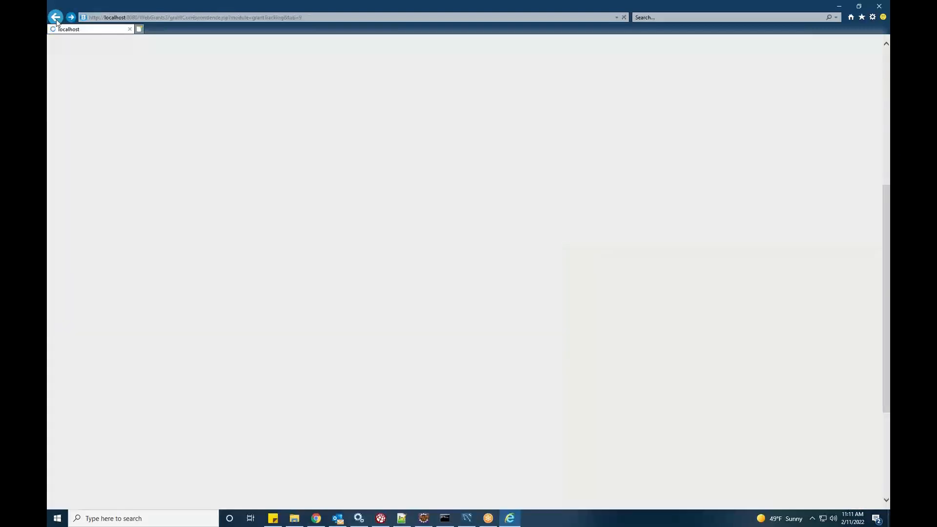
left_click(56, 17)
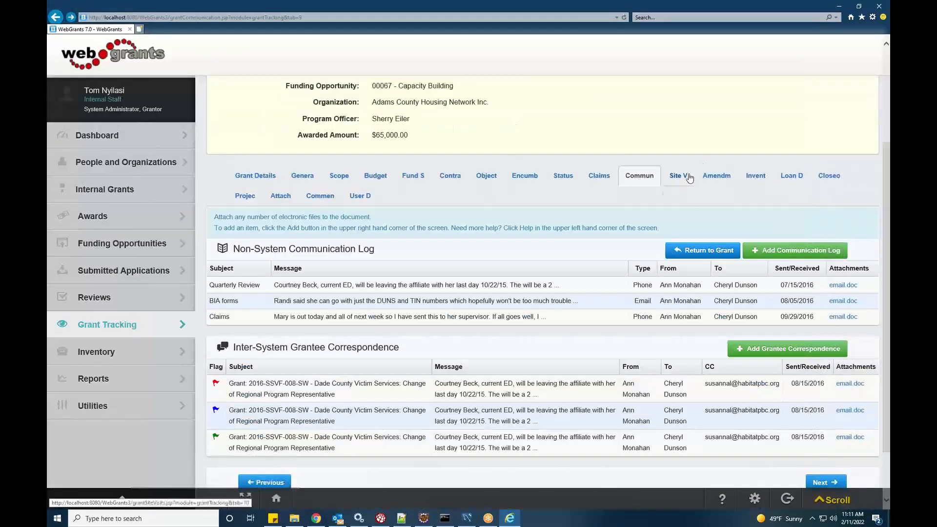
Review the grant's Site Visits, Amendments and Inventory lists one after another.
left_click(678, 176)
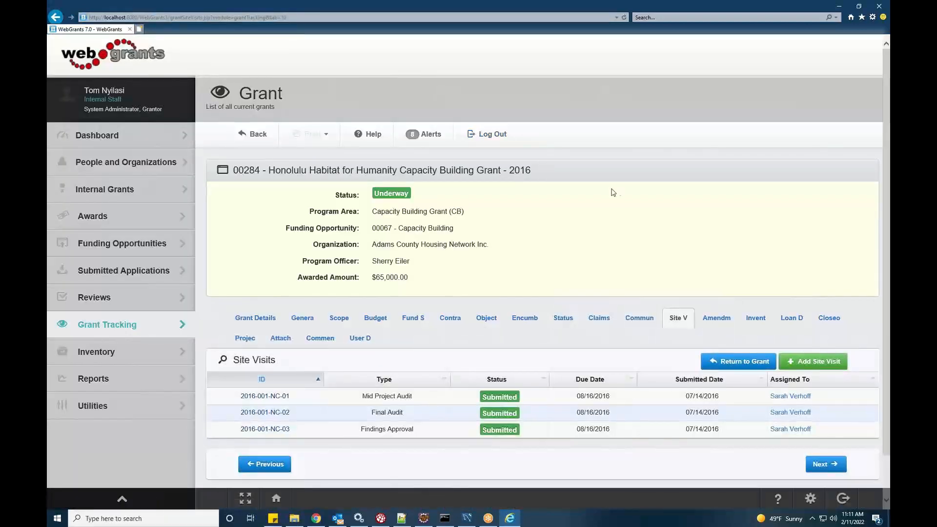
scroll(615, 191, "down", 1)
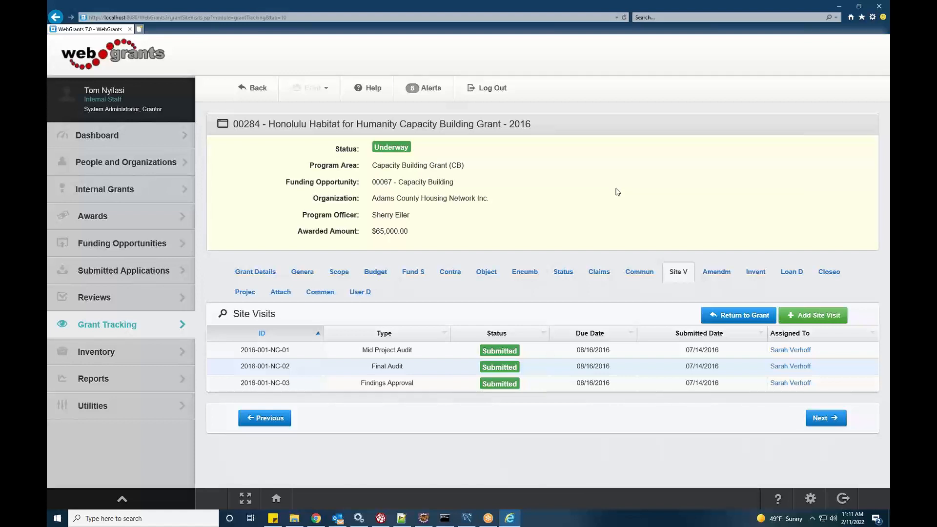
left_click(724, 271)
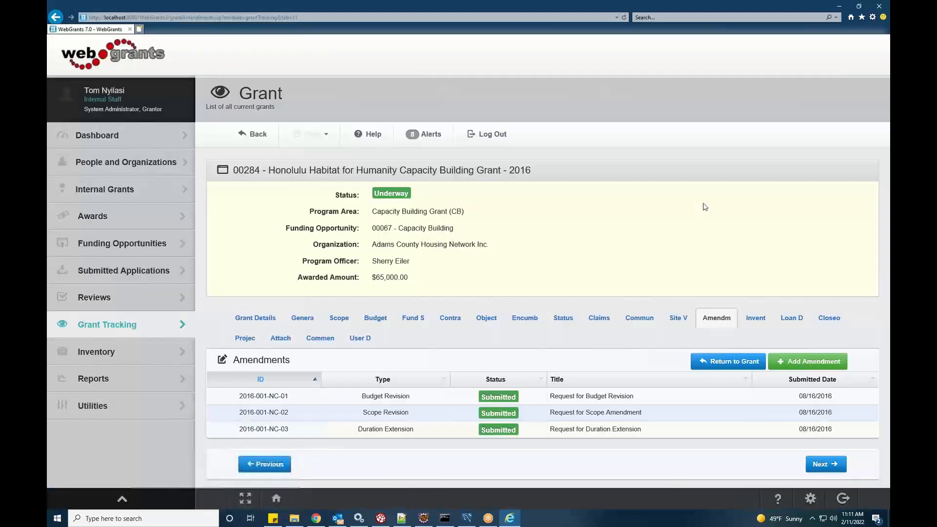
scroll(701, 198, "down", 2)
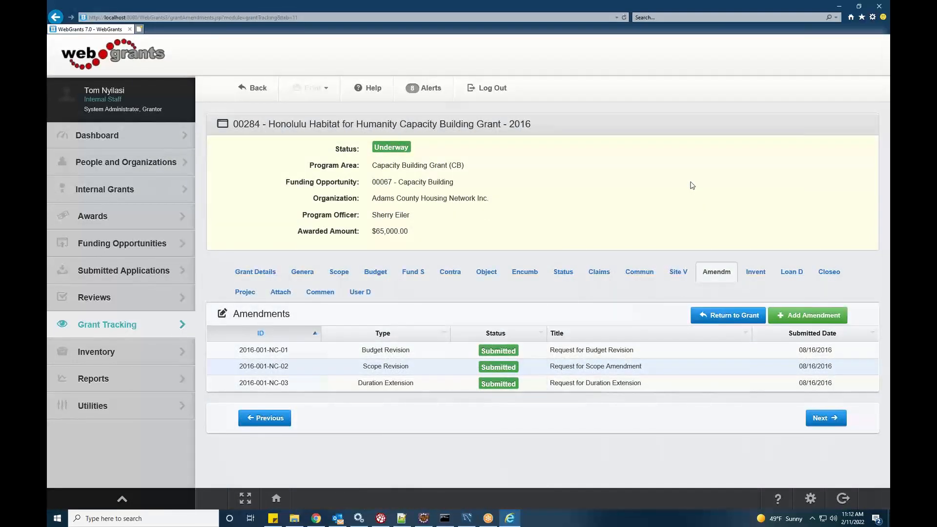
left_click(754, 273)
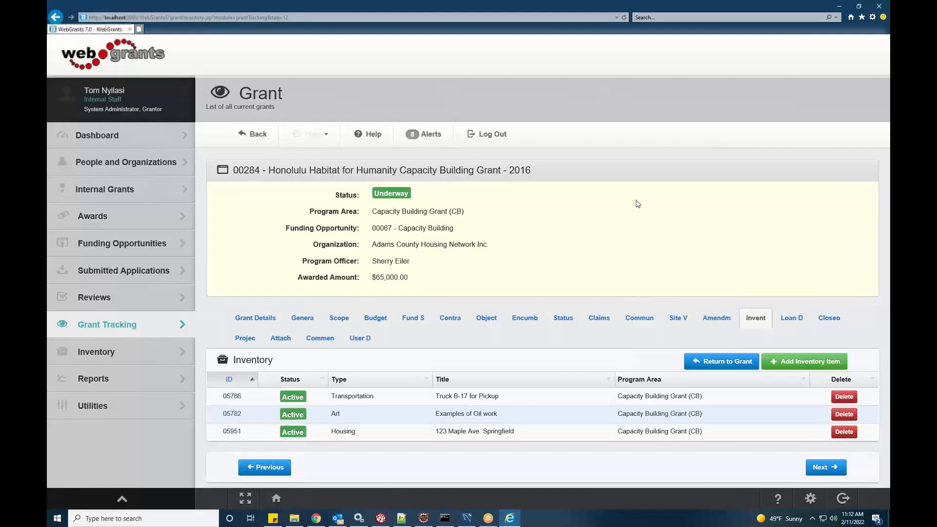
scroll(634, 195, "down", 2)
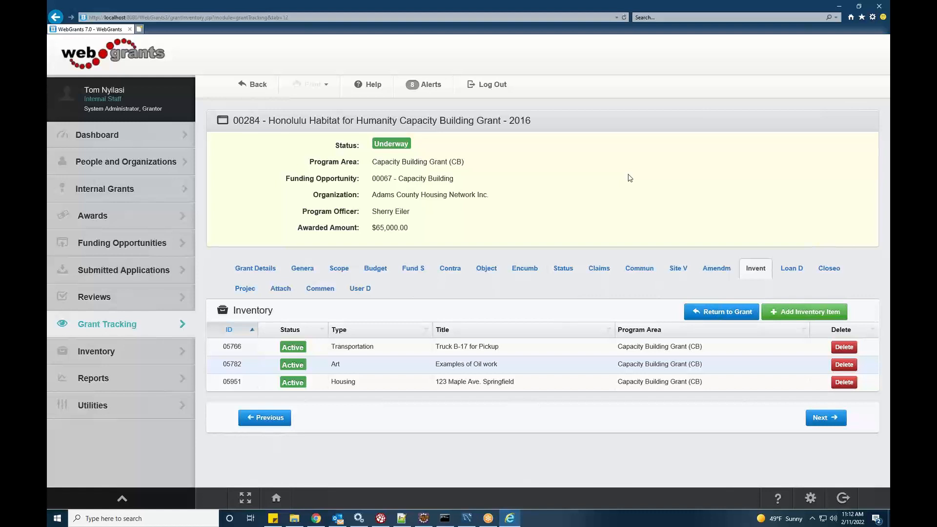
View the editing form for the grant's loan information, go back without saving and examine the loan details through to the Amortization Table.
left_click(781, 268)
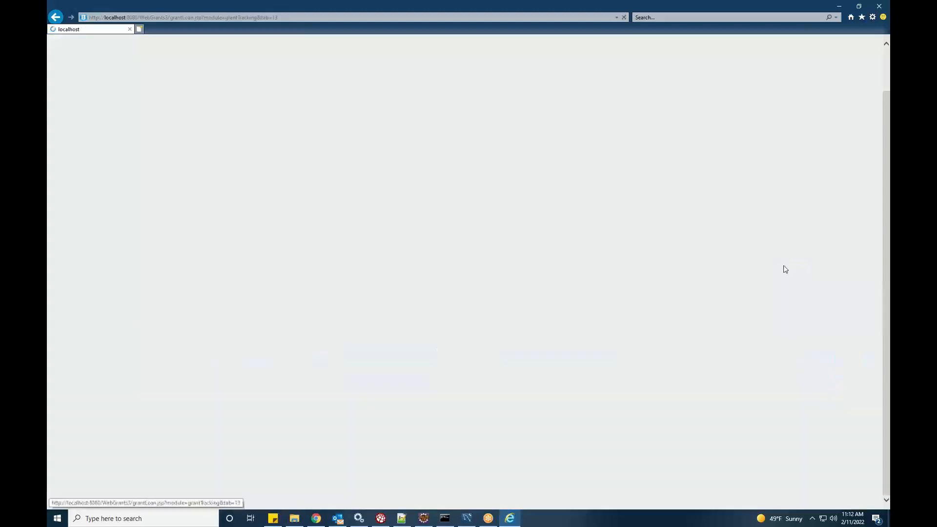
left_click(796, 263)
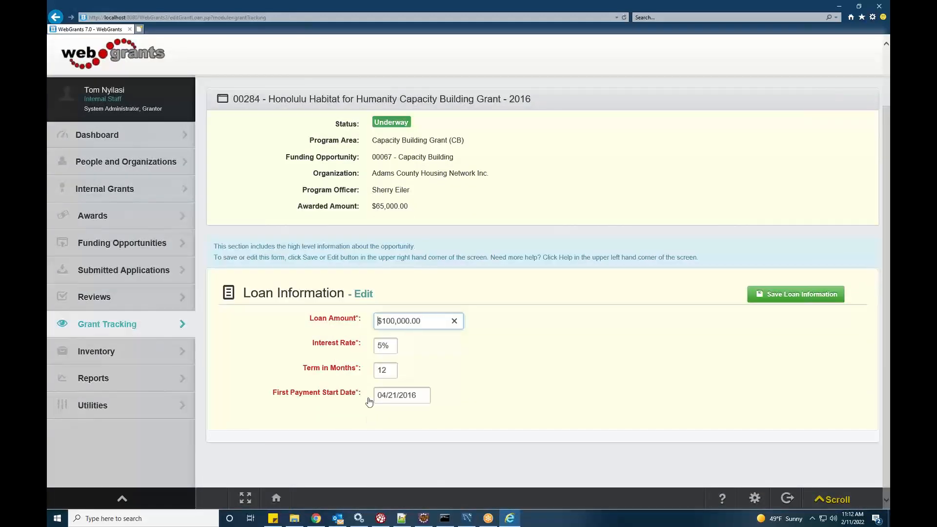
left_click(55, 17)
scroll(564, 236, "down", 4)
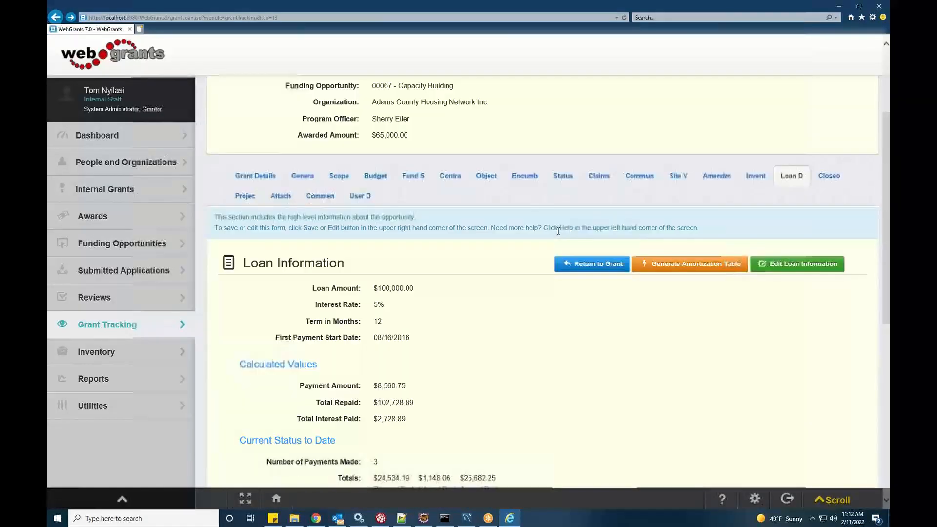
scroll(558, 226, "down", 7)
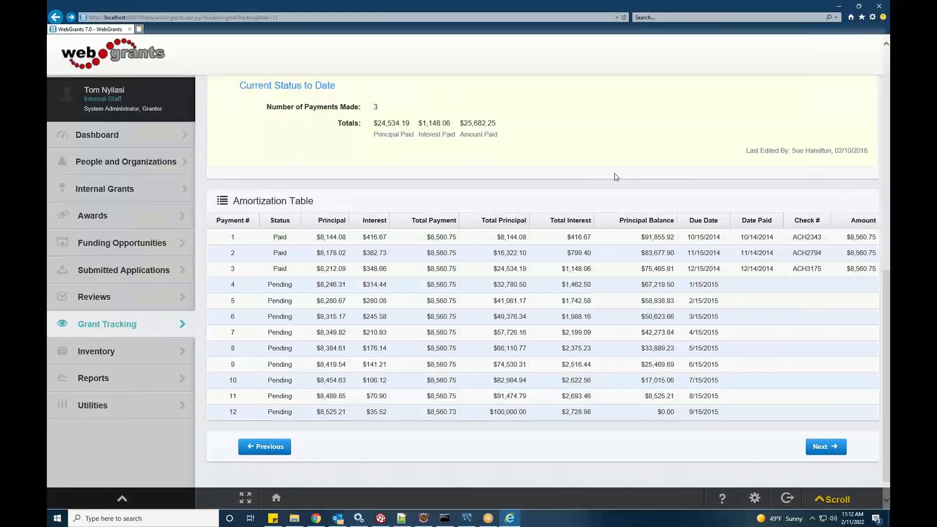
Try setting the status of payment 1 in the Amortization Table to Paid, and discard the payment edit.
left_click(764, 239)
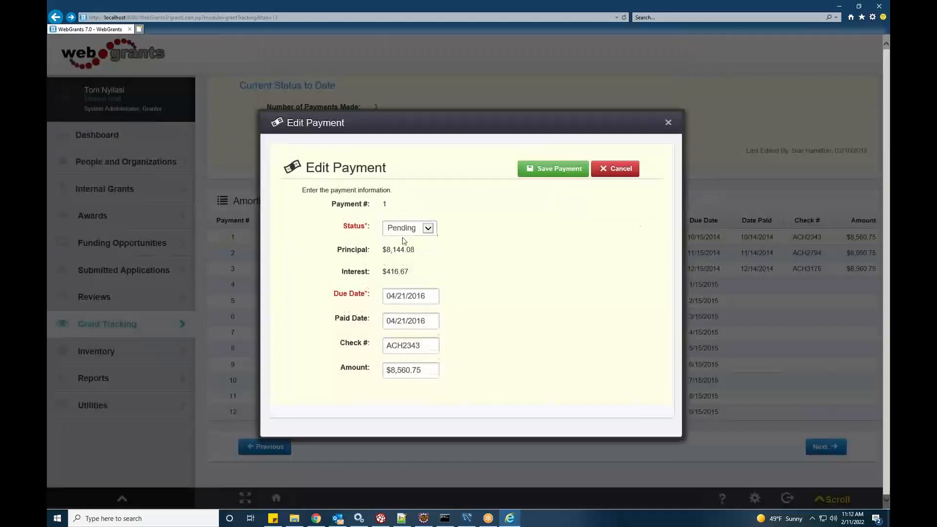
left_click(410, 228)
left_click(421, 241)
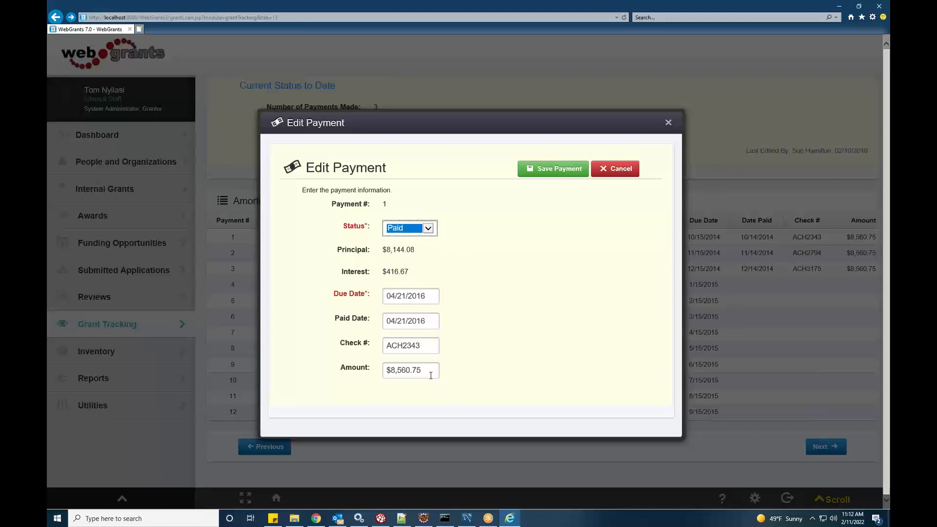
left_click(631, 171)
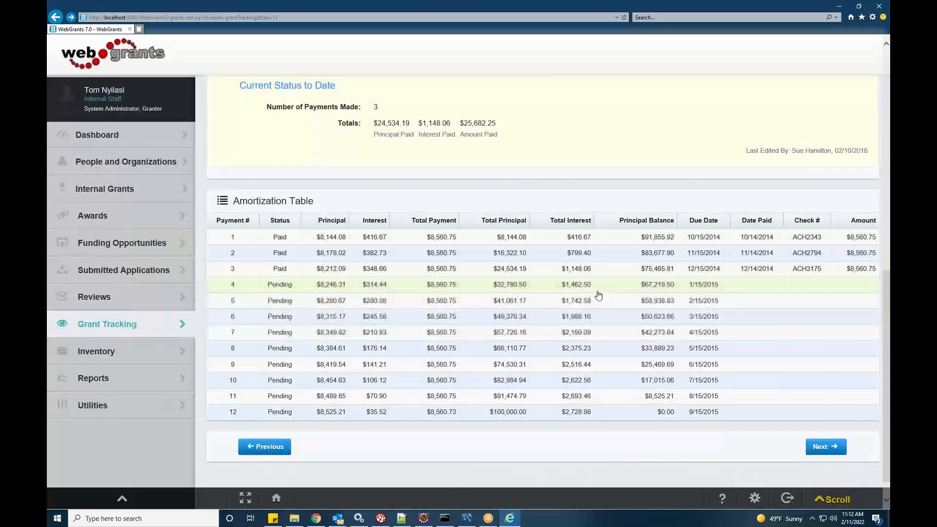
Open the grant's Closeout section and review its list of closeout tasks.
scroll(596, 297, "up", 5)
left_click(835, 110)
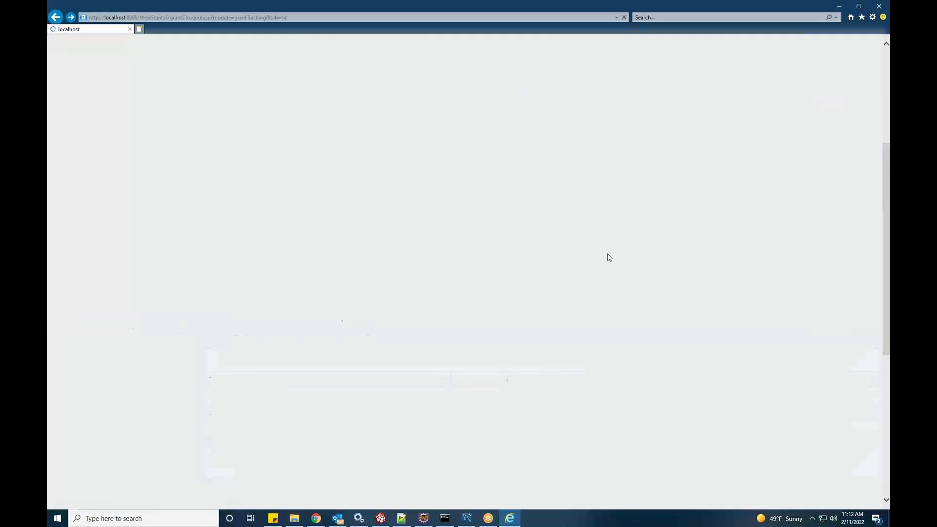
scroll(606, 256, "down", 1)
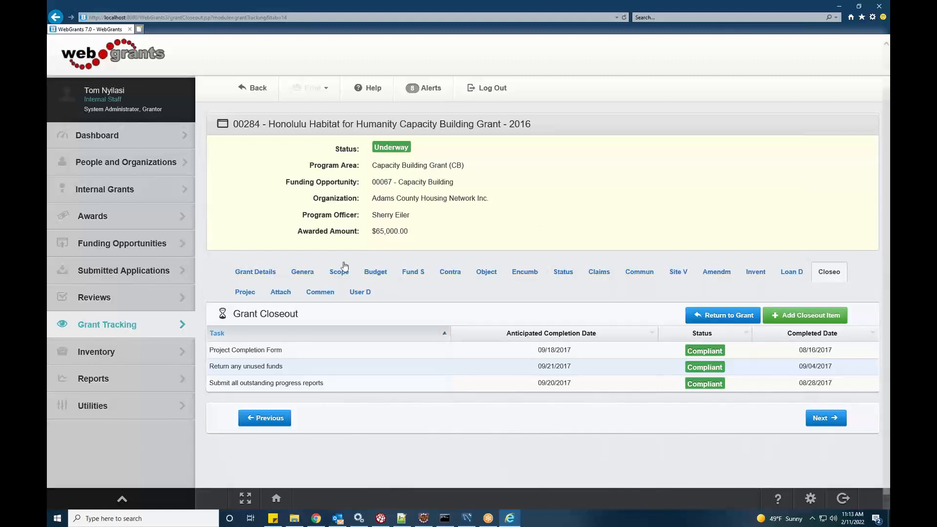
Review the grant's Project Outcomes section with its accomplishments and the list of attachments.
left_click(245, 291)
scroll(575, 197, "down", 4)
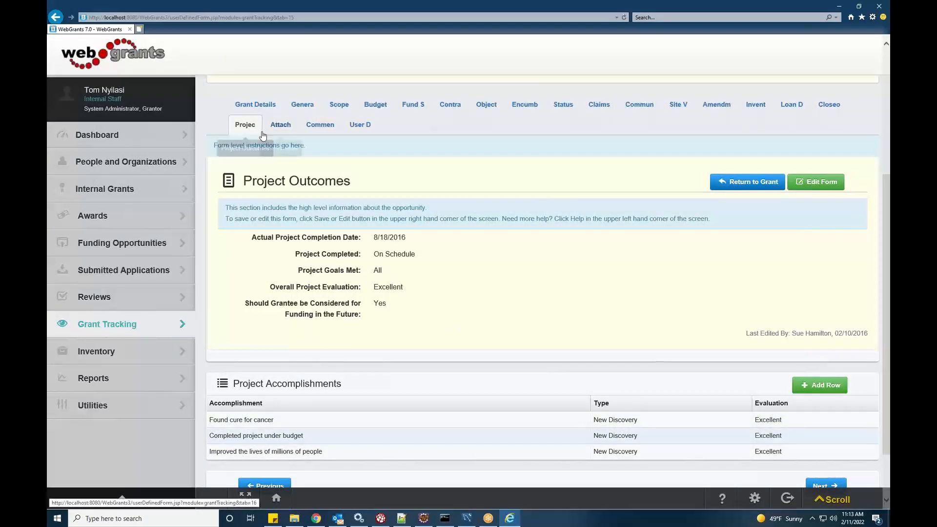
left_click(281, 126)
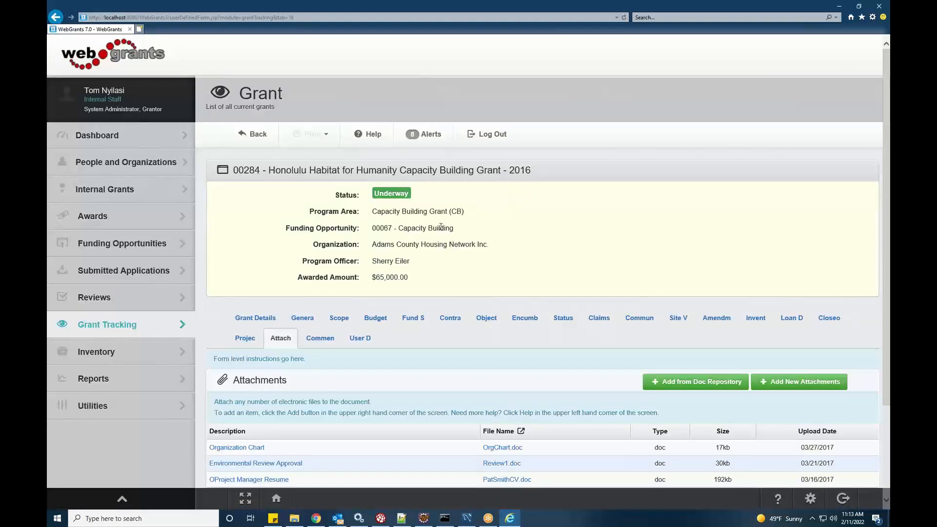
Search the Inventory module for inventory items and open item 832, Arts in Action: Arts and Communications Camp.
left_click(96, 352)
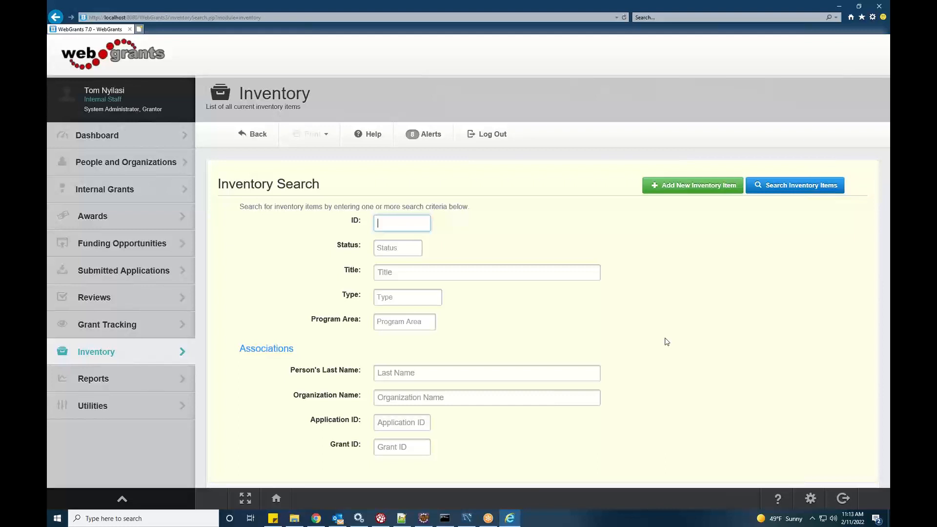
left_click(775, 188)
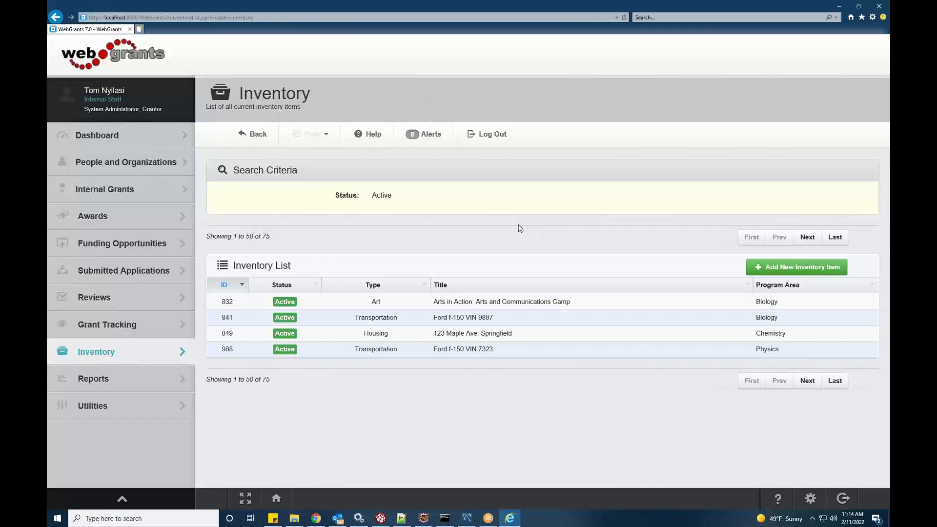
left_click(403, 301)
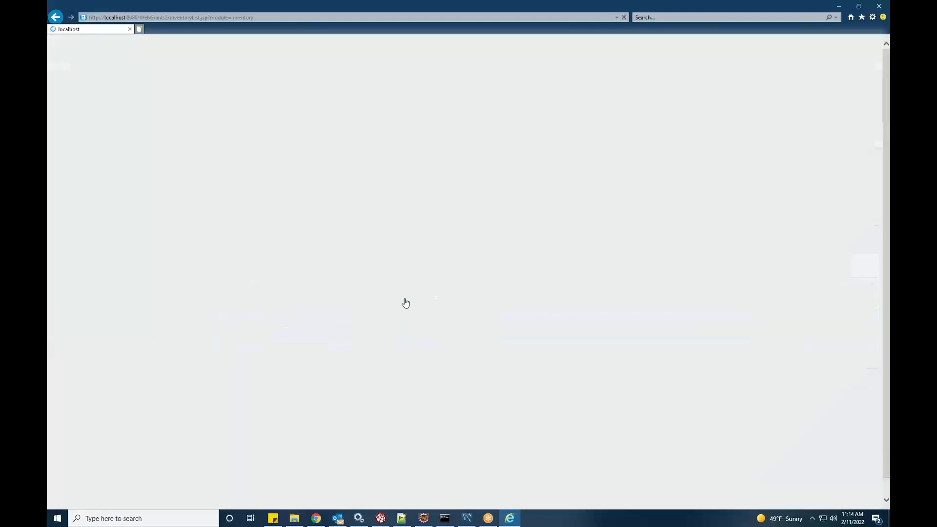
Examine the inventory item's details and its associated organizations, applications and grants.
scroll(607, 205, "down", 2)
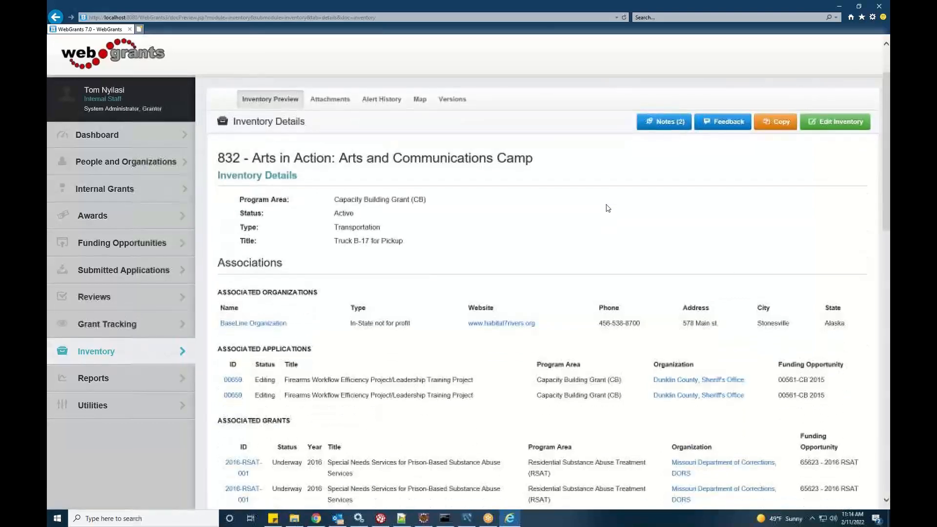
scroll(607, 208, "down", 2)
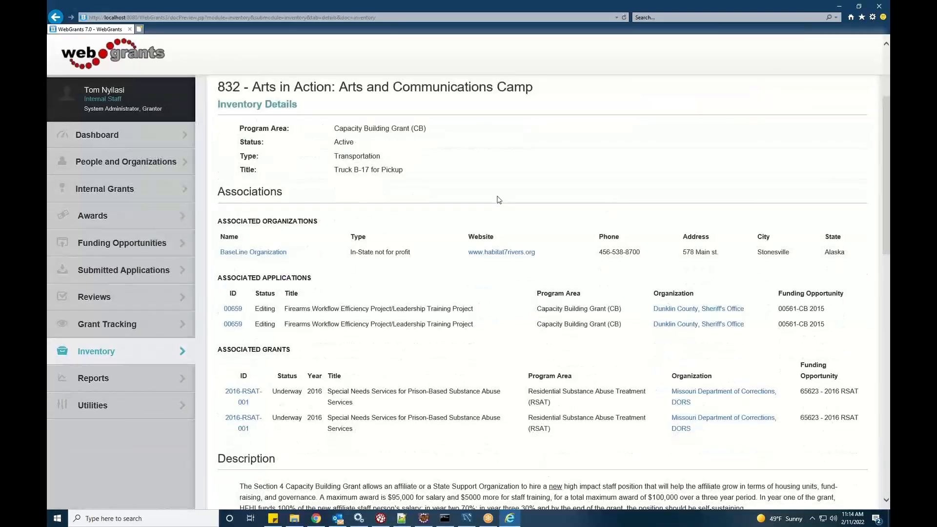
triple_click(378, 193)
left_click(376, 198)
double_click(305, 223)
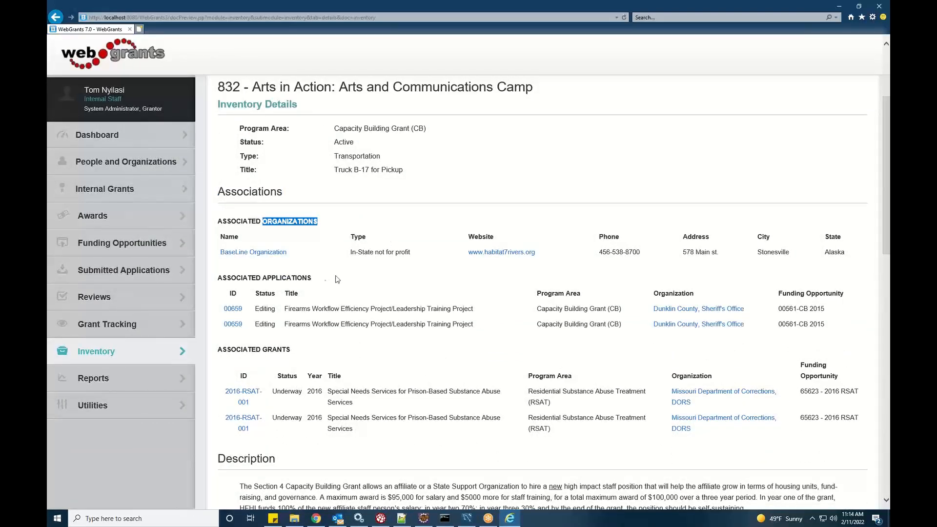
left_click(299, 278)
double_click(299, 277)
left_click(278, 349)
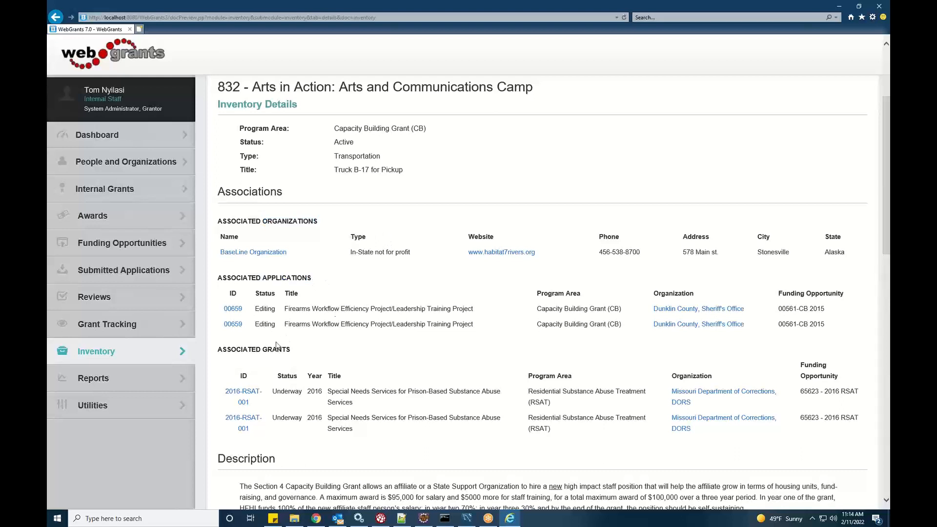
double_click(272, 351)
left_click(376, 291)
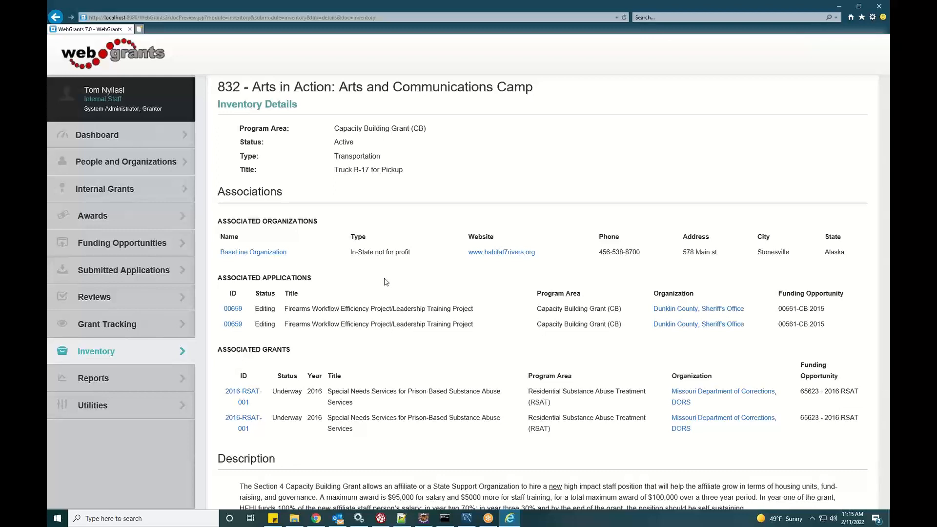
Browse the formatted reports and open the report filter for Submitted Applications.
left_click(120, 375)
left_click(115, 413)
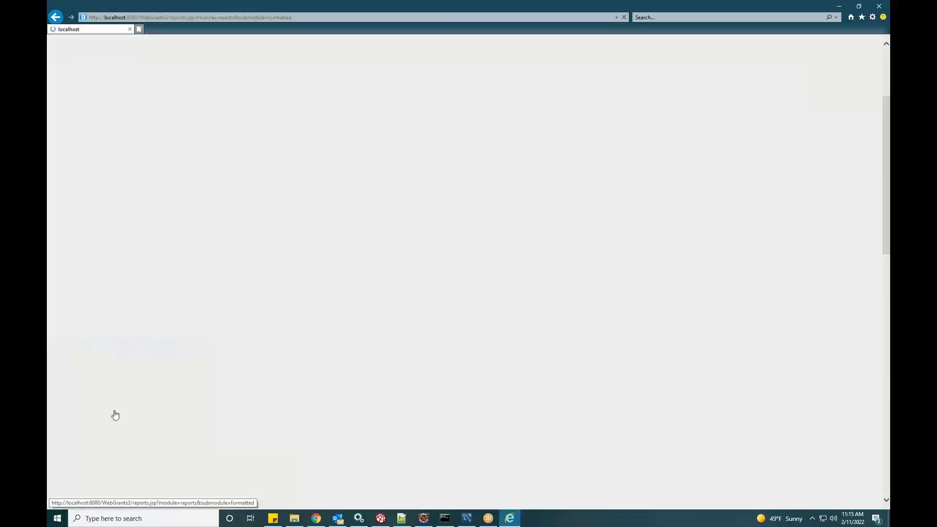
scroll(464, 326, "down", 2)
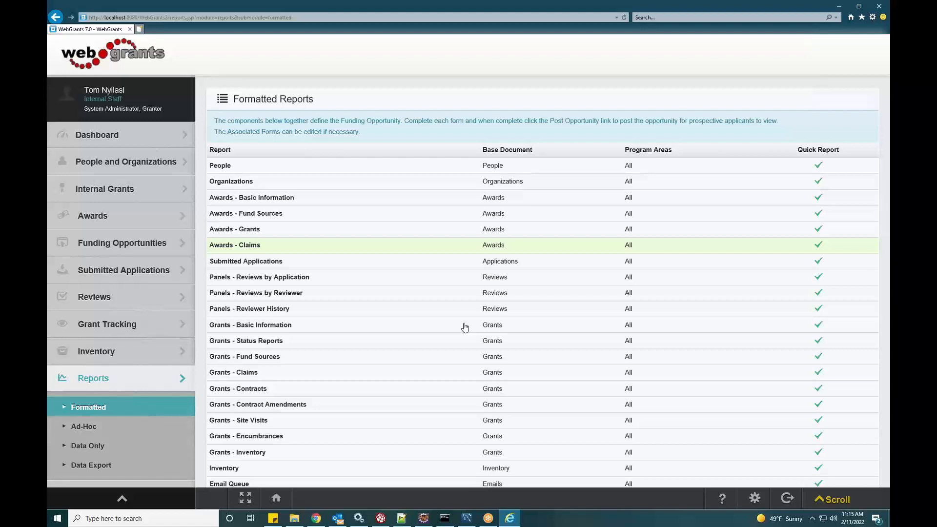
left_click(316, 264)
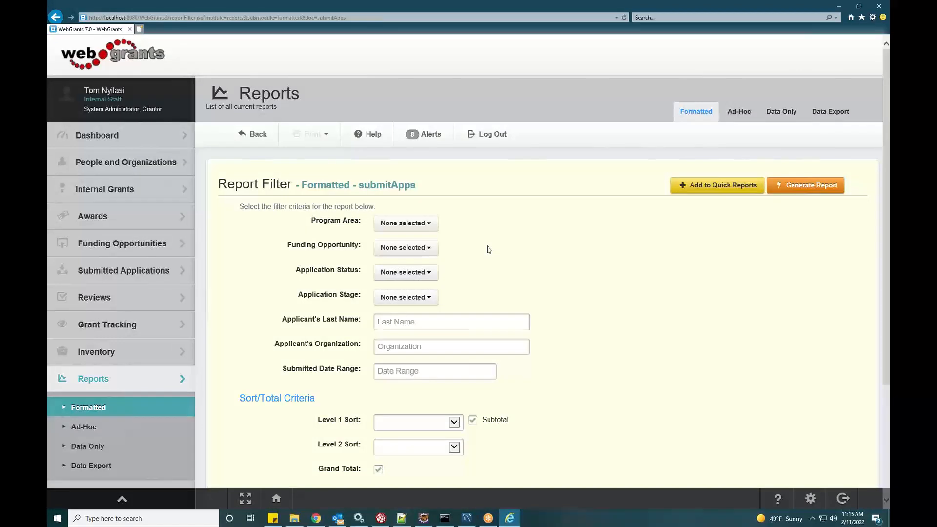
Look through the Program Area, Funding Opportunity and Application Status choices of the report filter without selecting any.
left_click(429, 224)
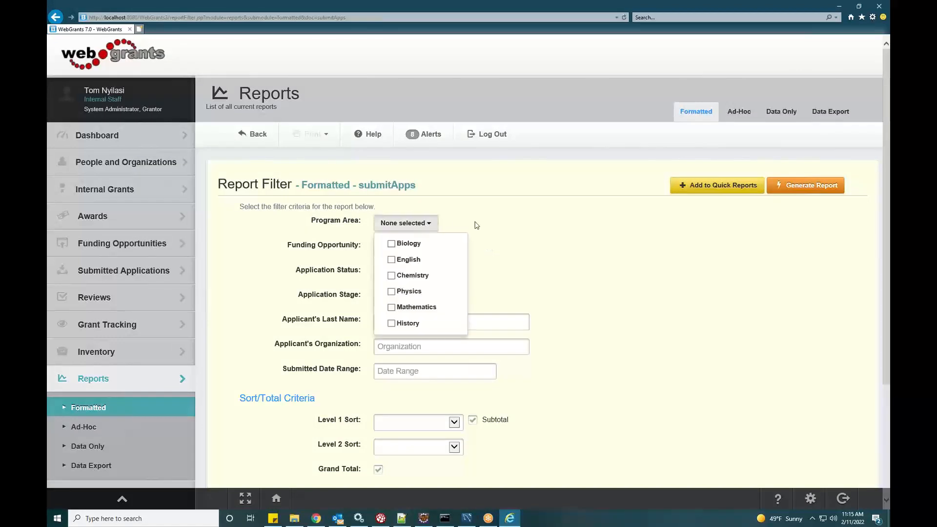
left_click(477, 224)
left_click(431, 250)
left_click(494, 243)
left_click(426, 272)
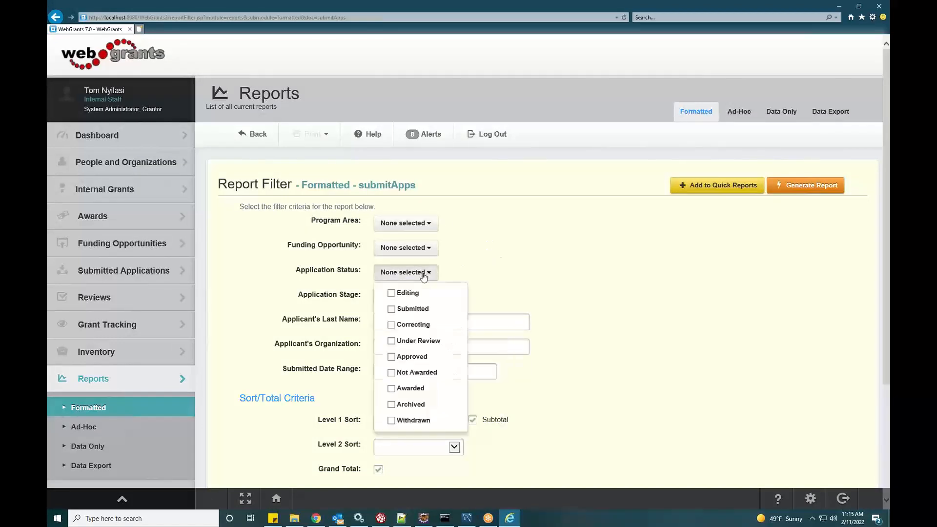
left_click(521, 259)
scroll(517, 259, "down", 1)
scroll(517, 259, "down", 2)
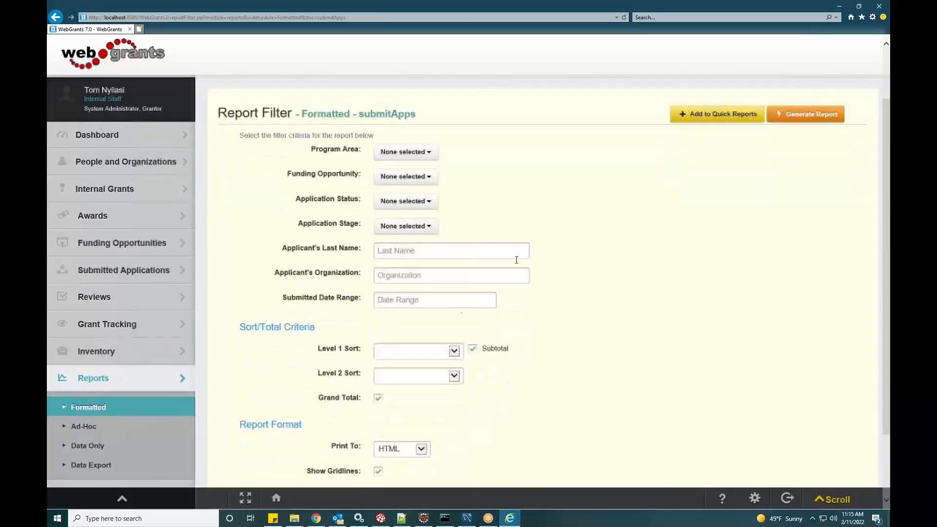
Check the available print formats, generate the Submitted Applications report and review its output.
left_click(420, 361)
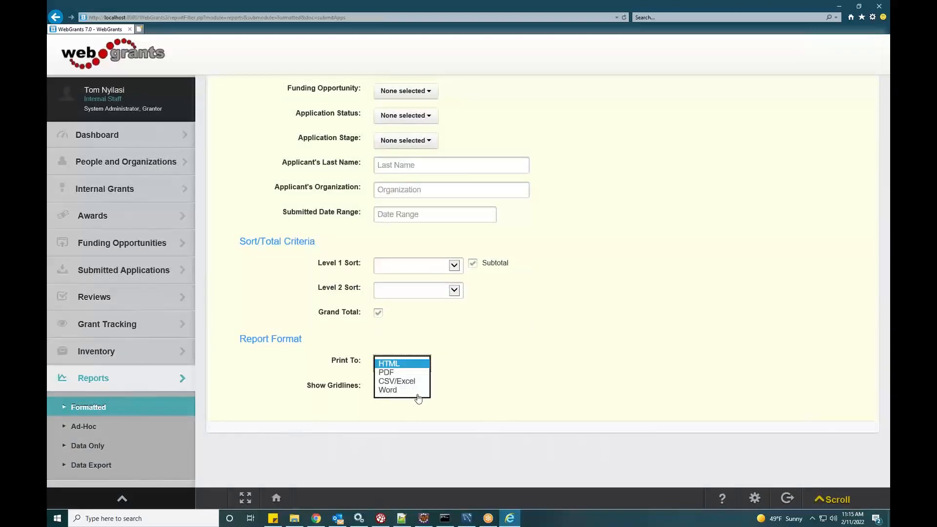
left_click(682, 323)
scroll(681, 318, "up", 5)
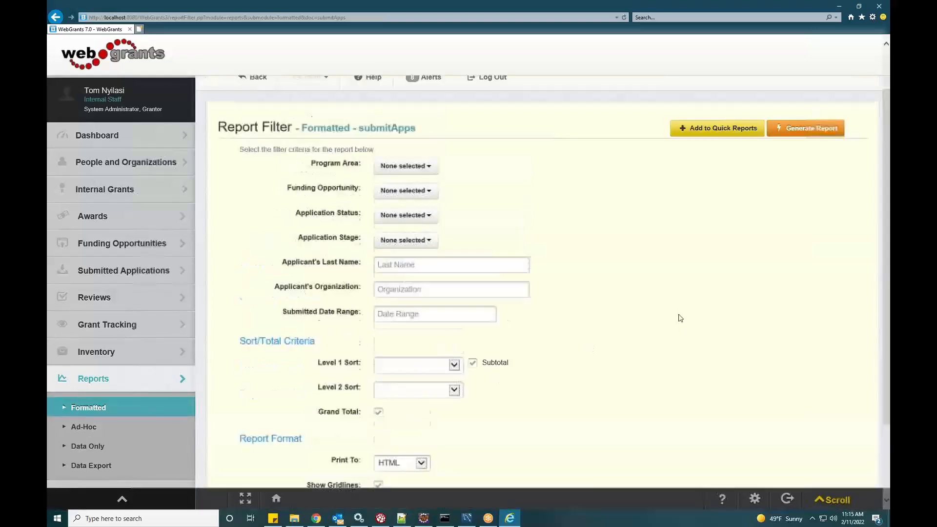
left_click(800, 176)
scroll(502, 244, "down", 2)
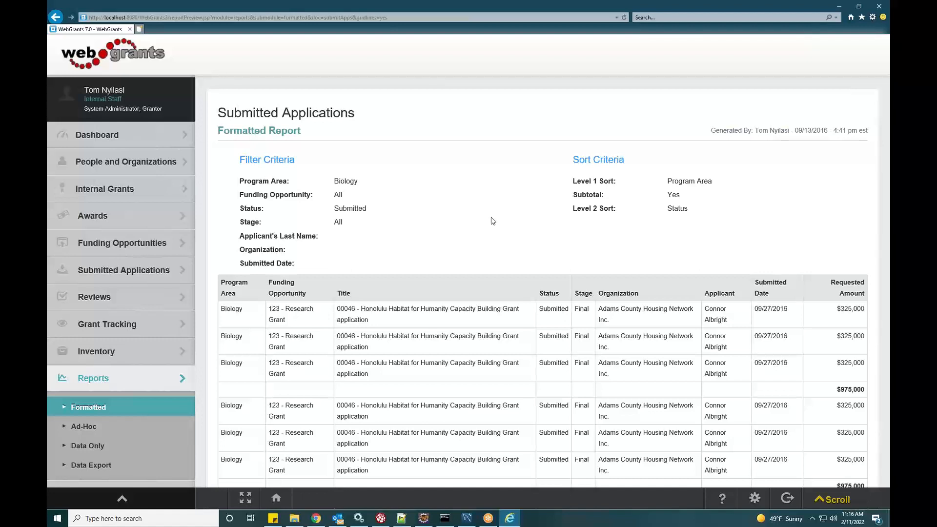
Open the definition of Ad Hoc Report 1 and examine its report fields and formulas.
left_click(91, 429)
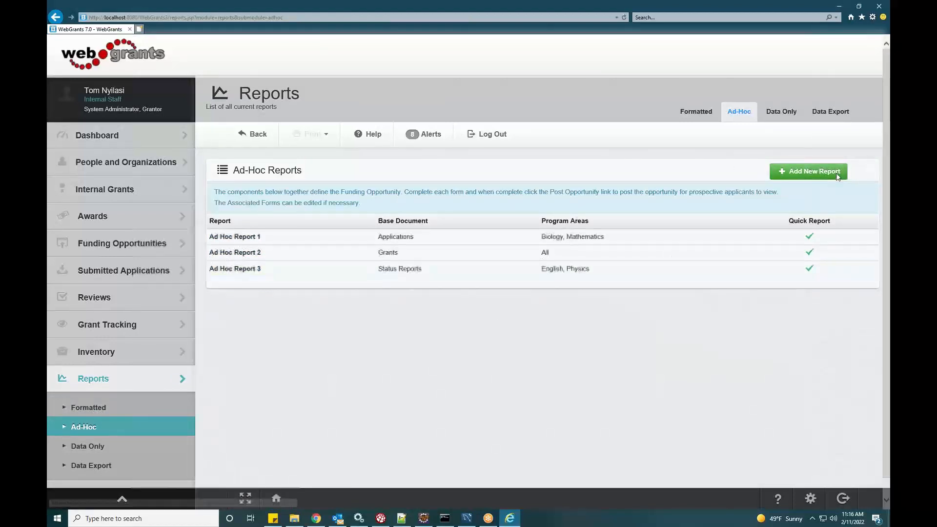
left_click(431, 238)
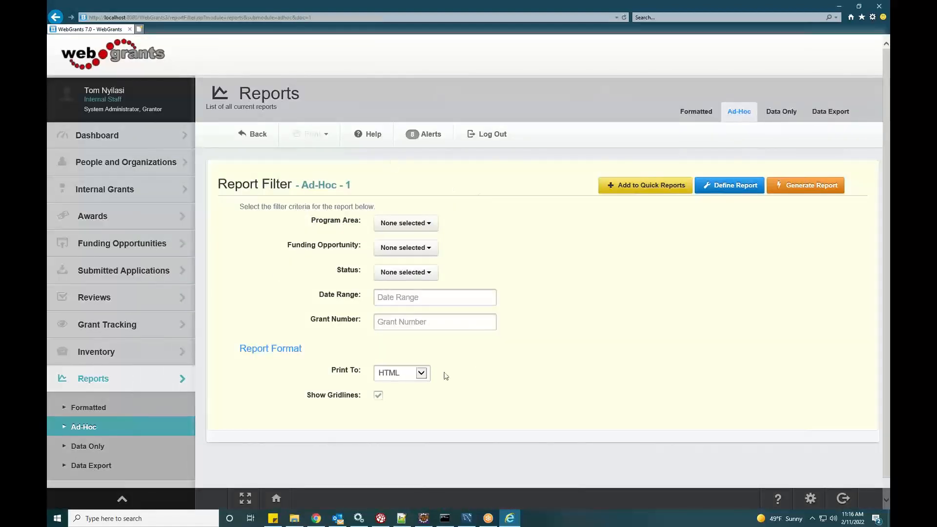
left_click(726, 194)
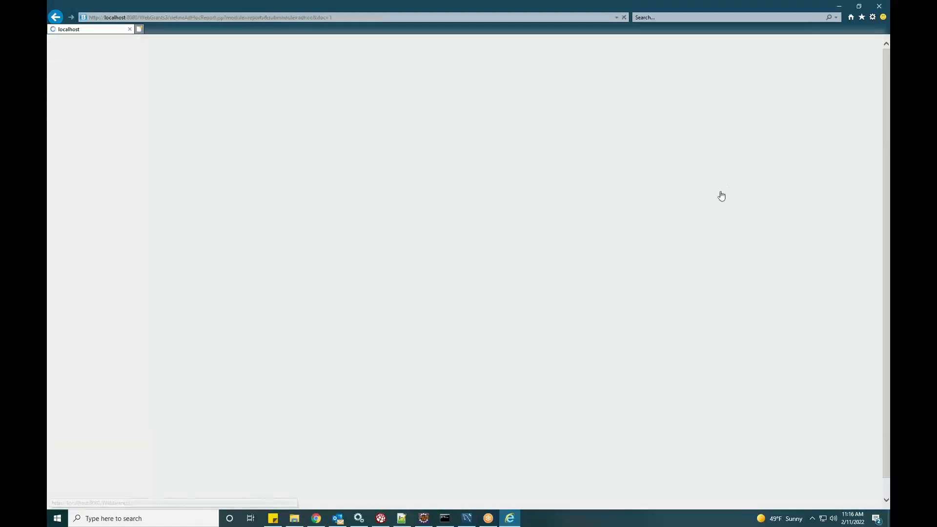
scroll(517, 239, "down", 3)
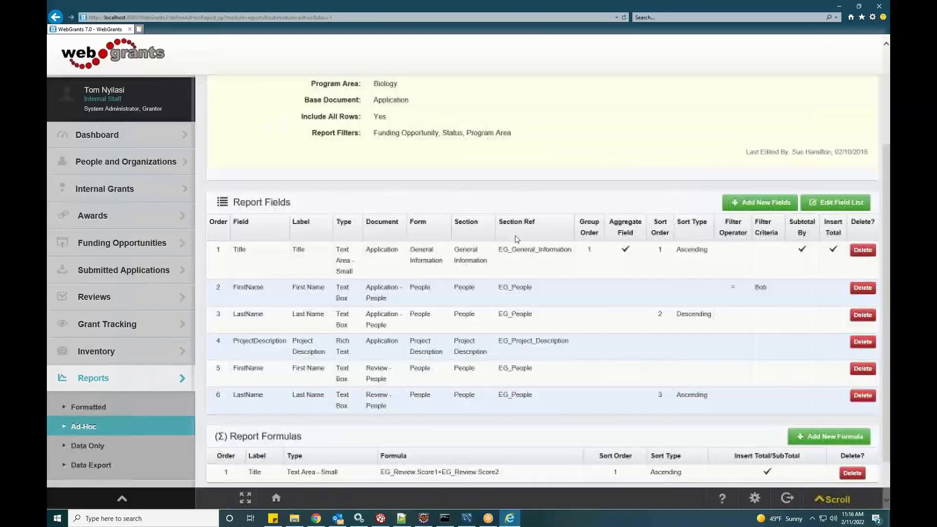
Start adding report fields with the Field Wizard, choosing the Applications document and its Budget form.
left_click(762, 210)
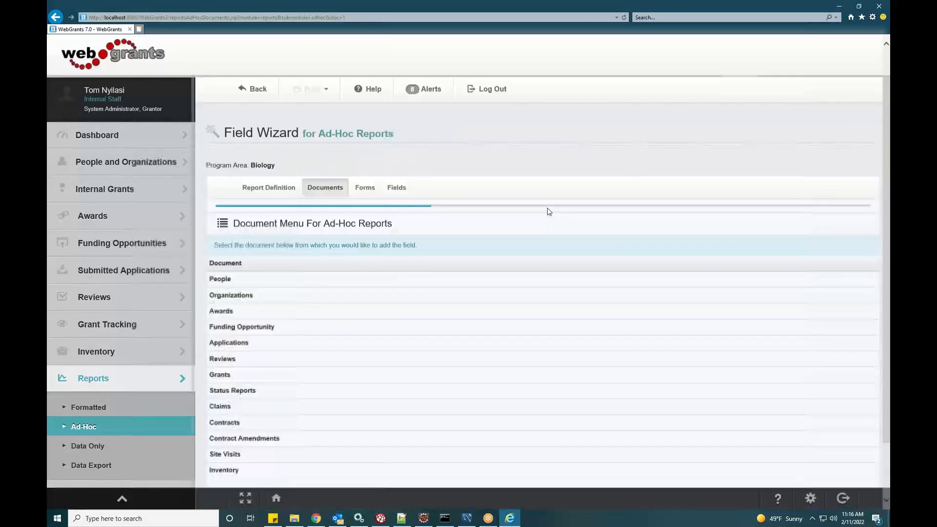
scroll(547, 212, "down", 2)
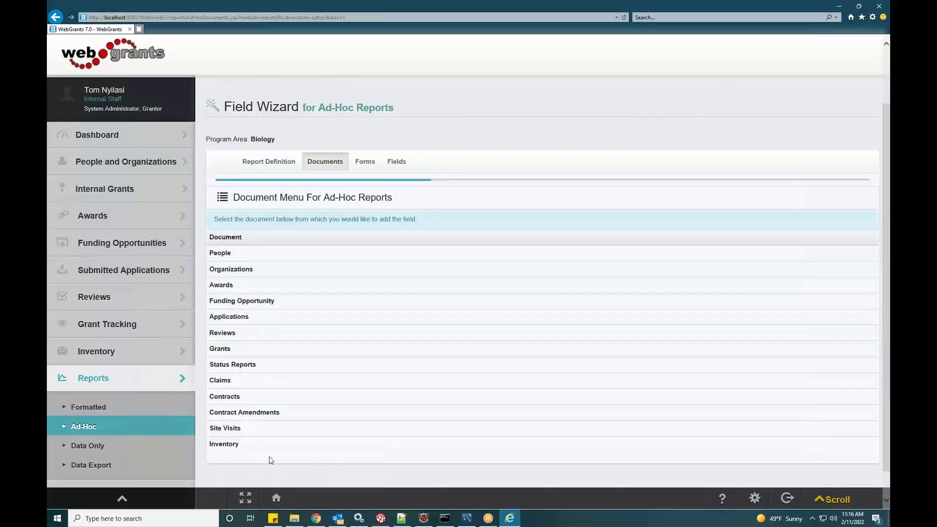
left_click(307, 322)
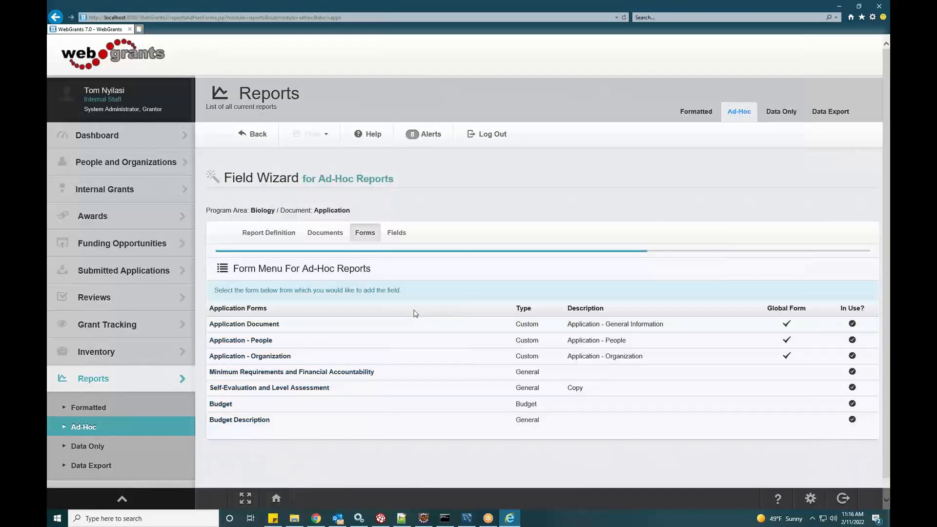
left_click(320, 409)
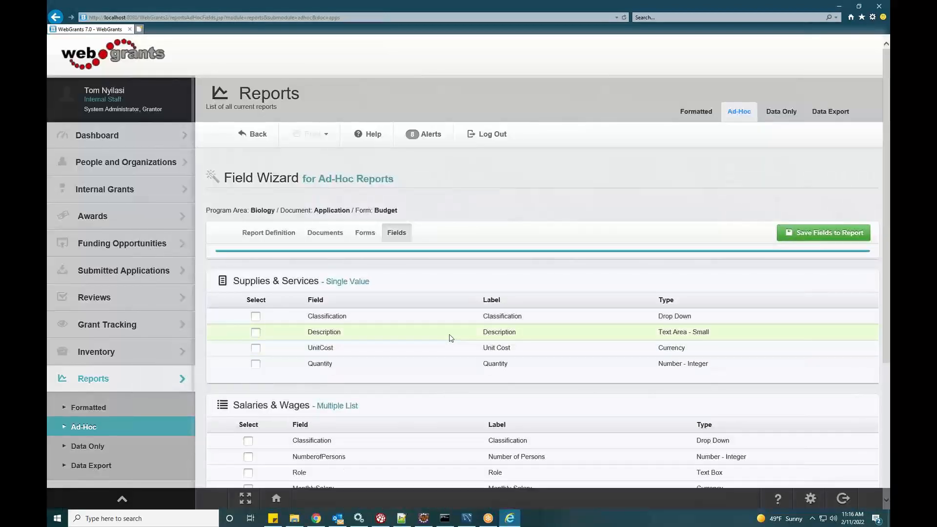
Try selecting the Quantity, MonthsUtilized and Total budget fields, and return to the report definition without saving.
scroll(440, 317, "down", 2)
scroll(425, 376, "down", 2)
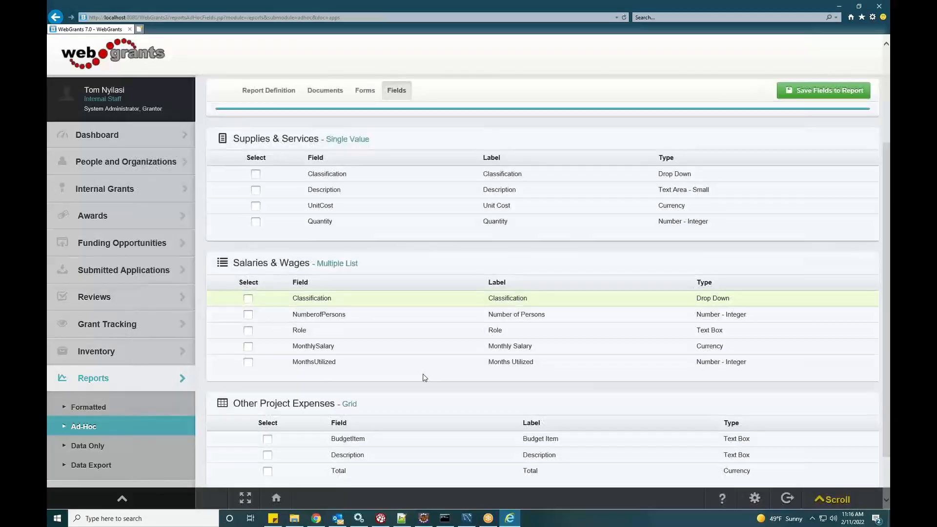
left_click(256, 222)
left_click(248, 362)
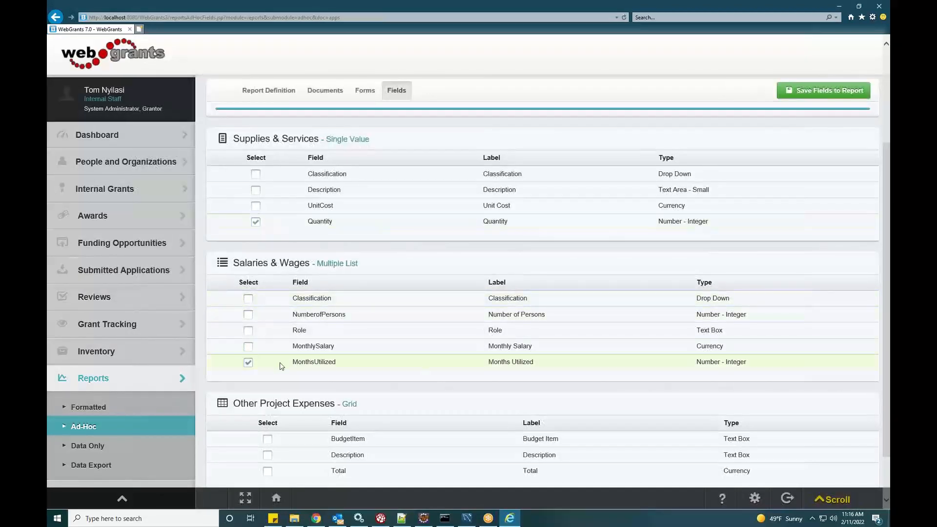
scroll(281, 365, "down", 2)
left_click(267, 413)
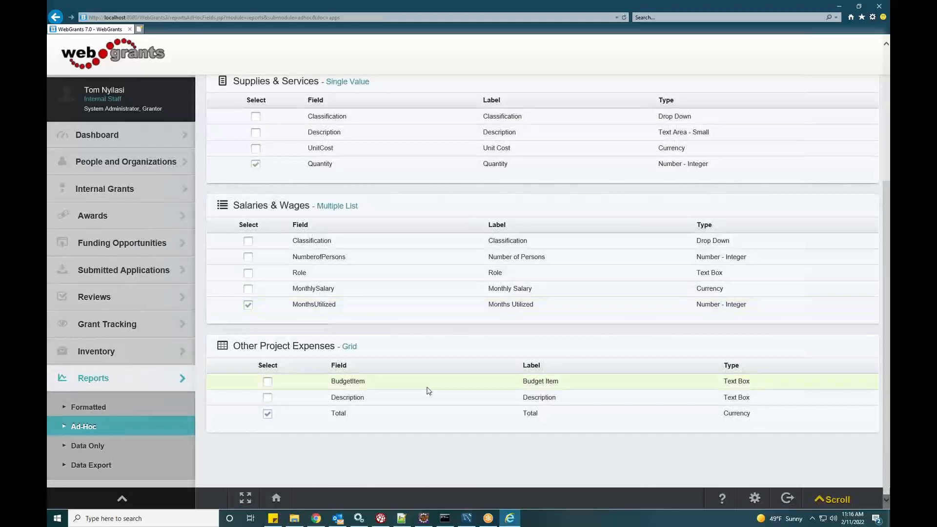
scroll(427, 390, "up", 6)
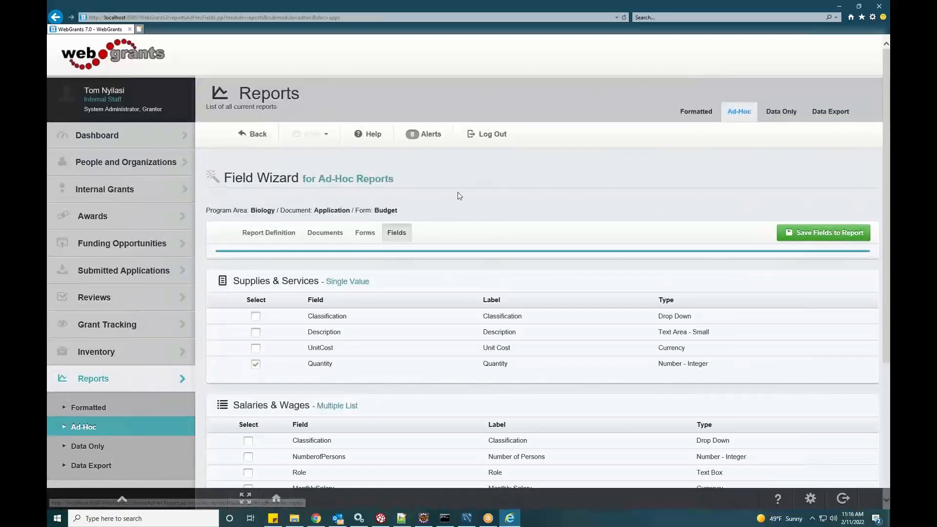
left_click(57, 17)
left_click(59, 17)
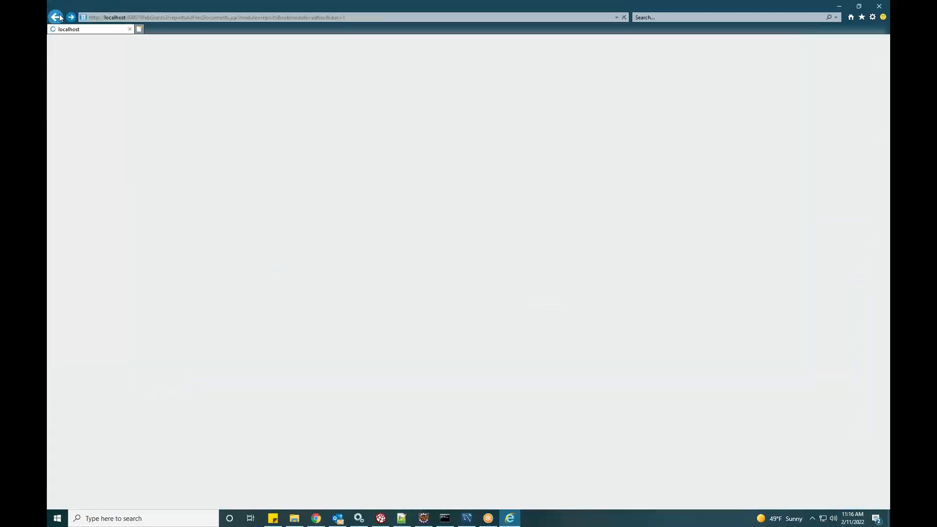
left_click(59, 18)
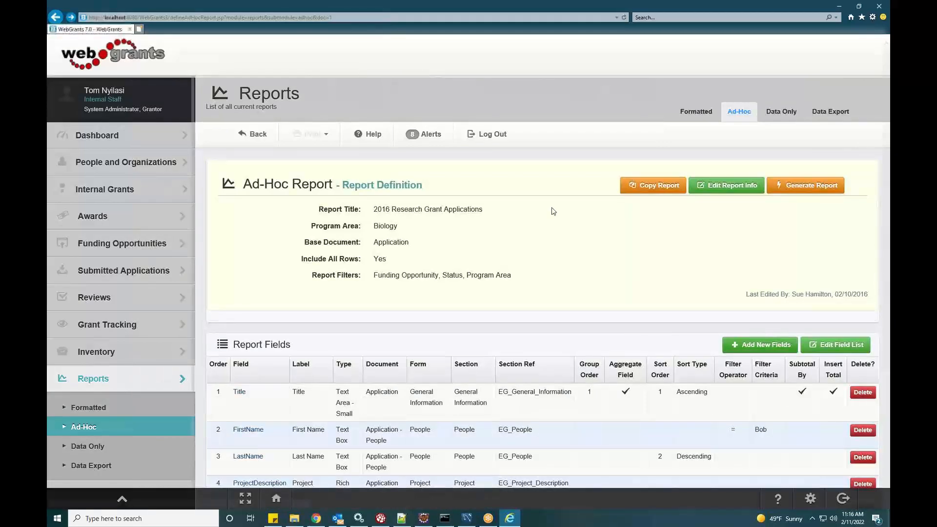
Open the ad-hoc report's field list for editing.
scroll(553, 211, "down", 3)
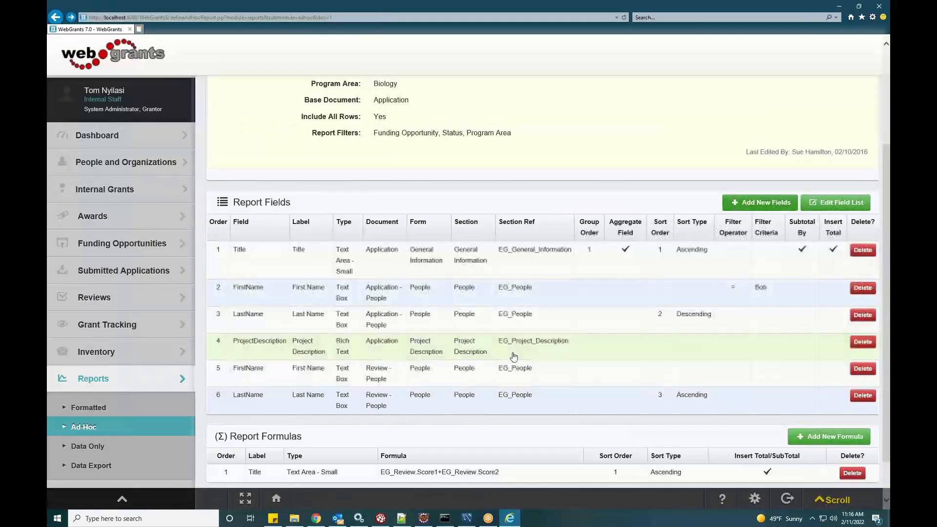
left_click(827, 207)
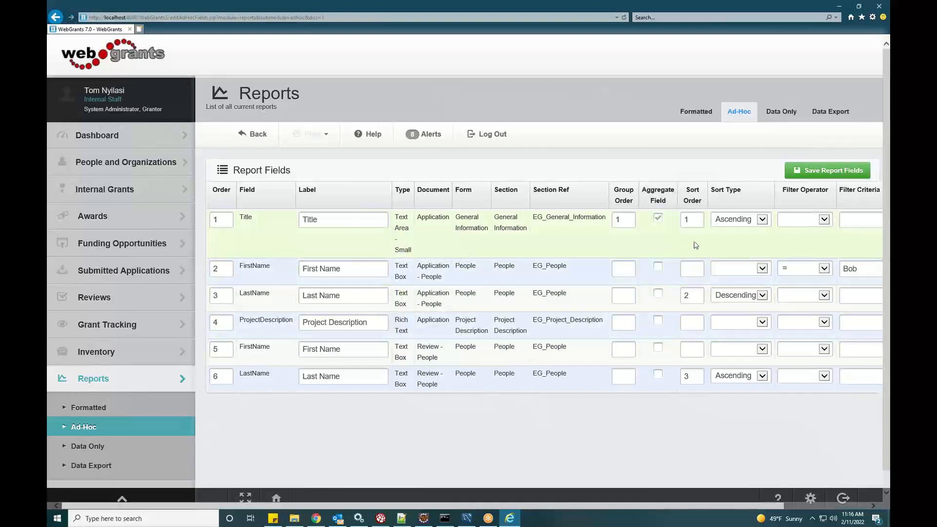
Examine the sort type, filter operator and filter criteria settings of the Title report field, and return to the report definition without saving.
left_click(762, 220)
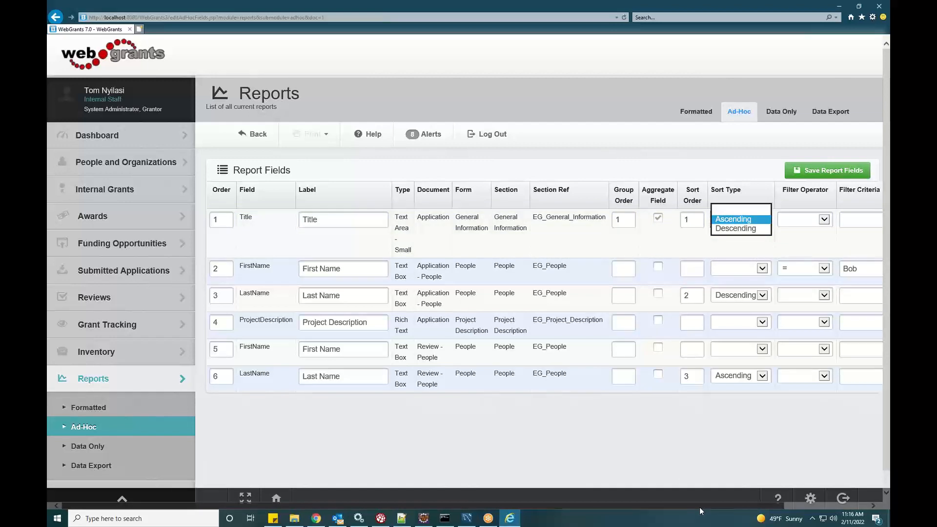
left_click_drag(699, 508, 810, 505)
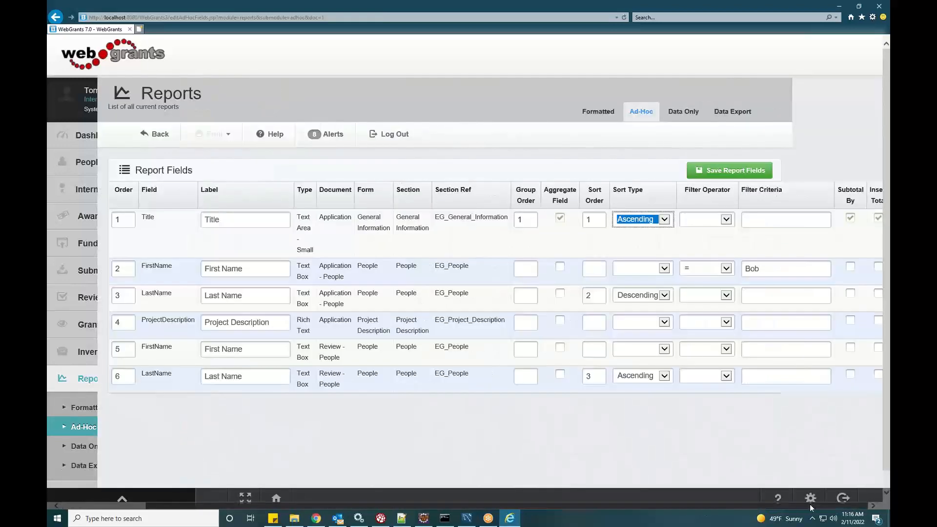
left_click(725, 220)
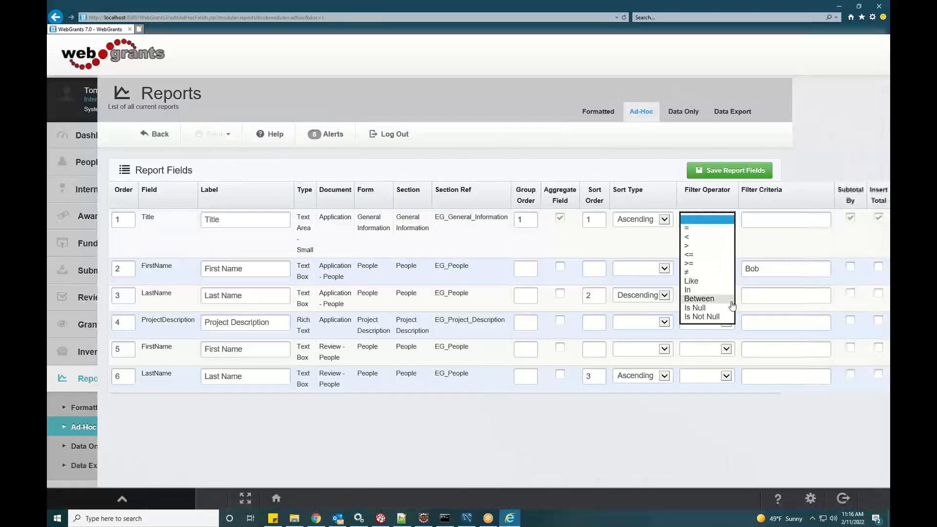
left_click(766, 219)
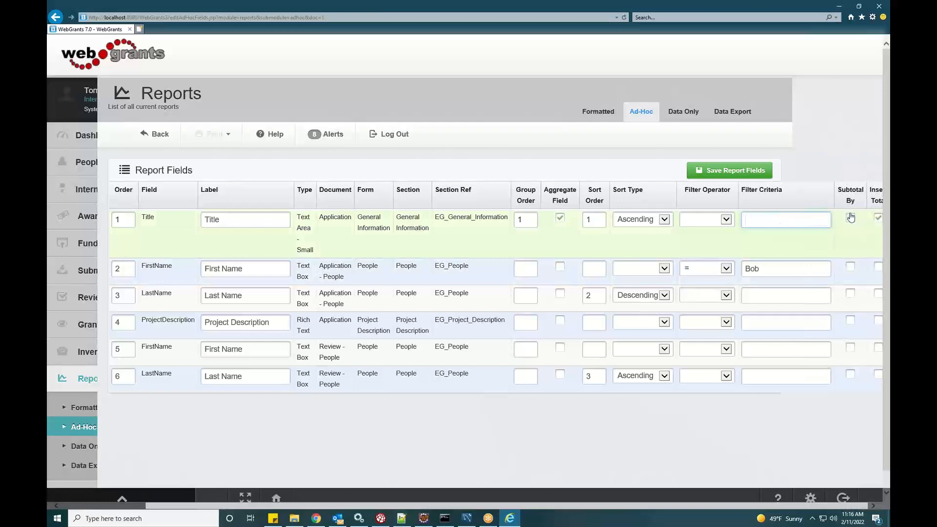
left_click(55, 18)
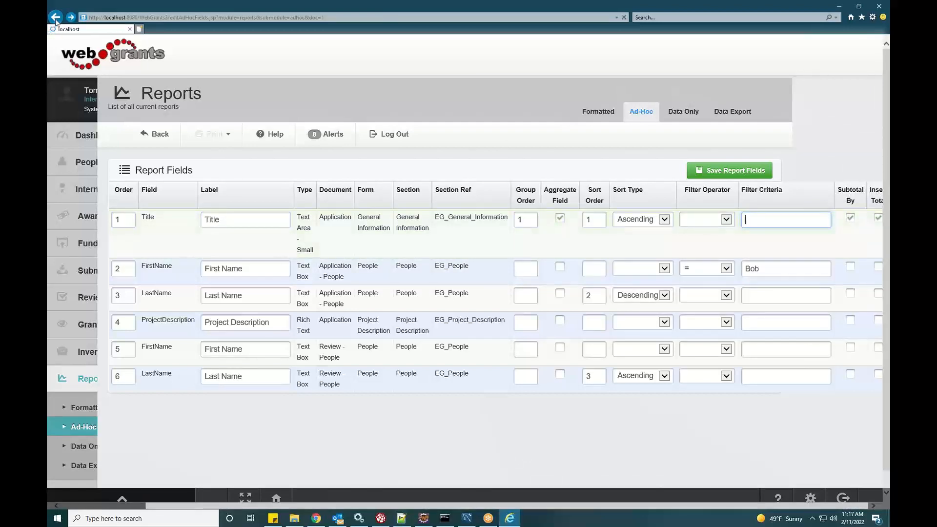
Open the Title formula under the report formulas and examine its definition.
scroll(382, 171, "down", 3)
scroll(383, 171, "down", 1)
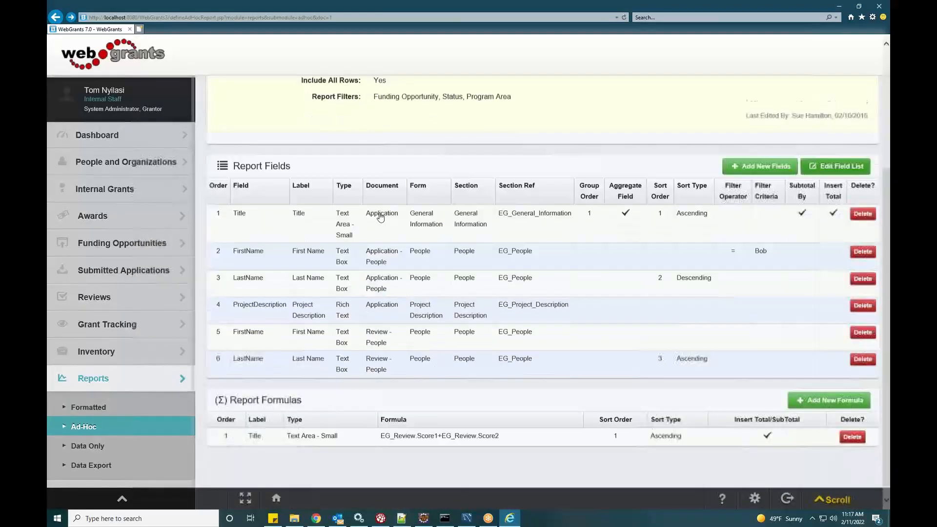
left_click(439, 436)
scroll(497, 384, "down", 3)
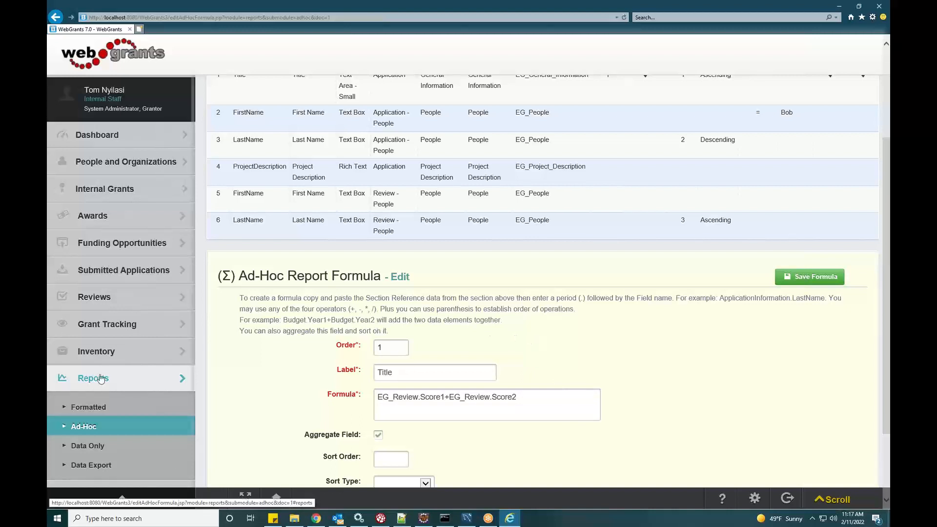
Open Alerts Management in the Utilities module and examine the registration, funding opportunity and application alerts.
scroll(102, 439, "down", 1)
left_click(93, 461)
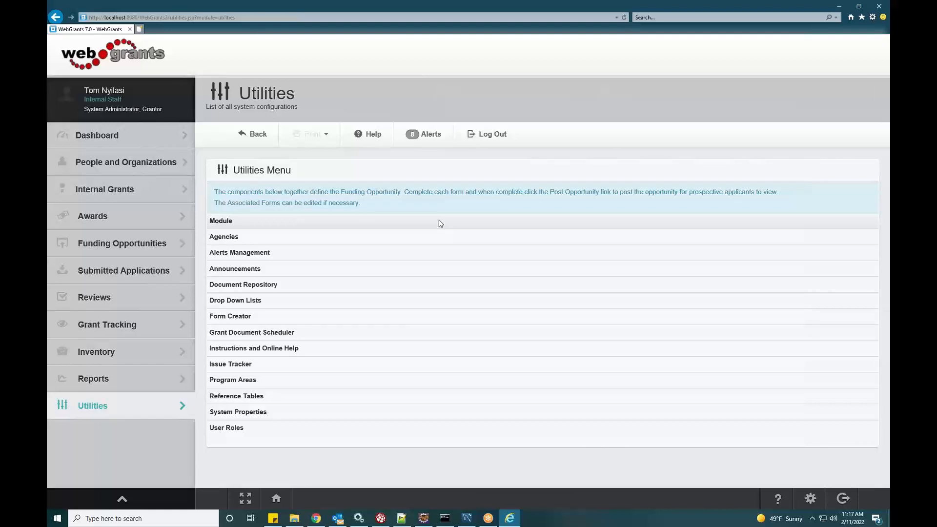
left_click(270, 253)
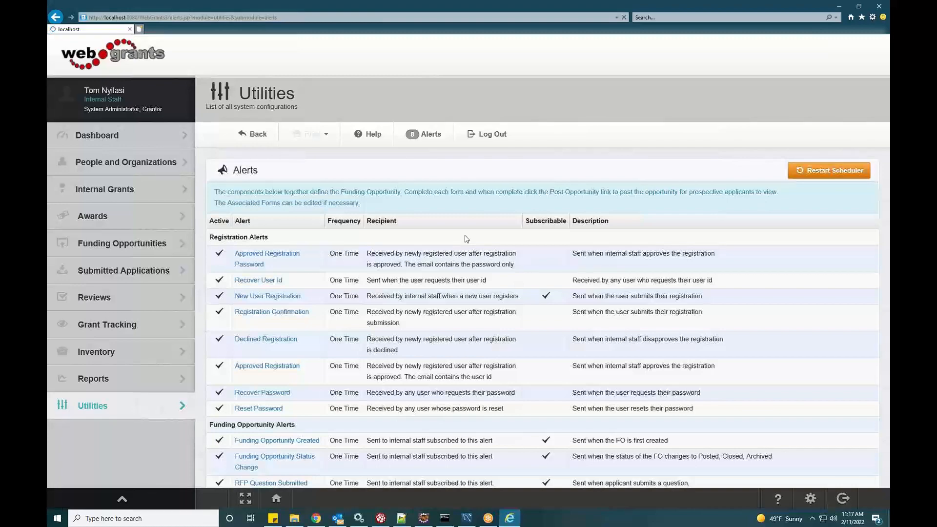
scroll(485, 225, "down", 4)
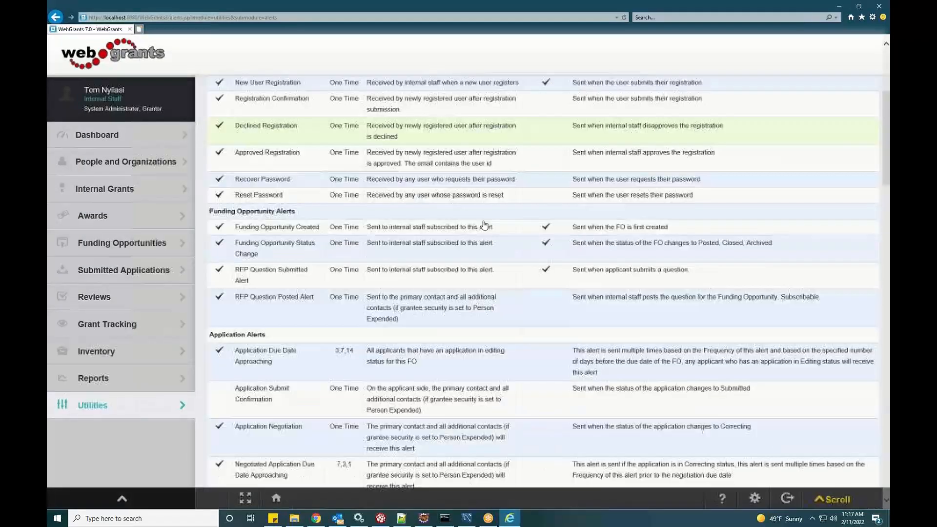
scroll(485, 225, "down", 4)
scroll(485, 225, "up", 1)
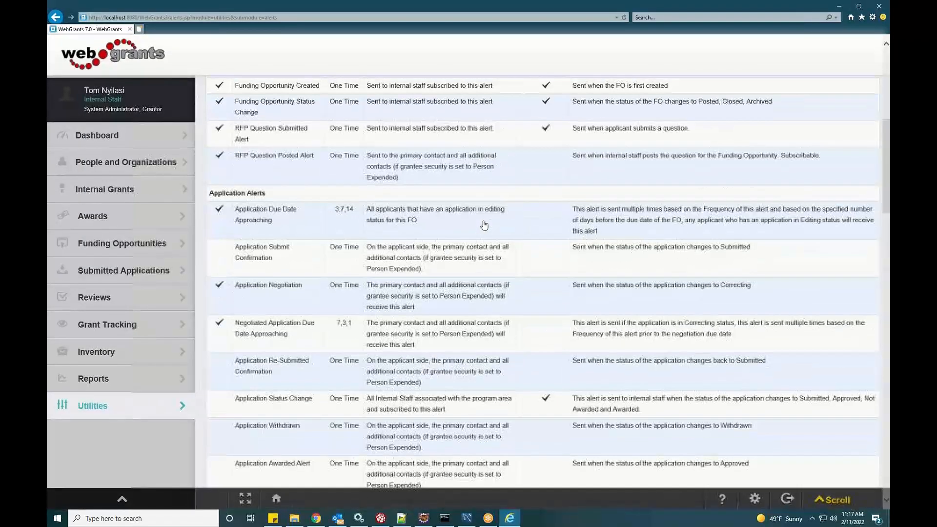
scroll(484, 225, "up", 6)
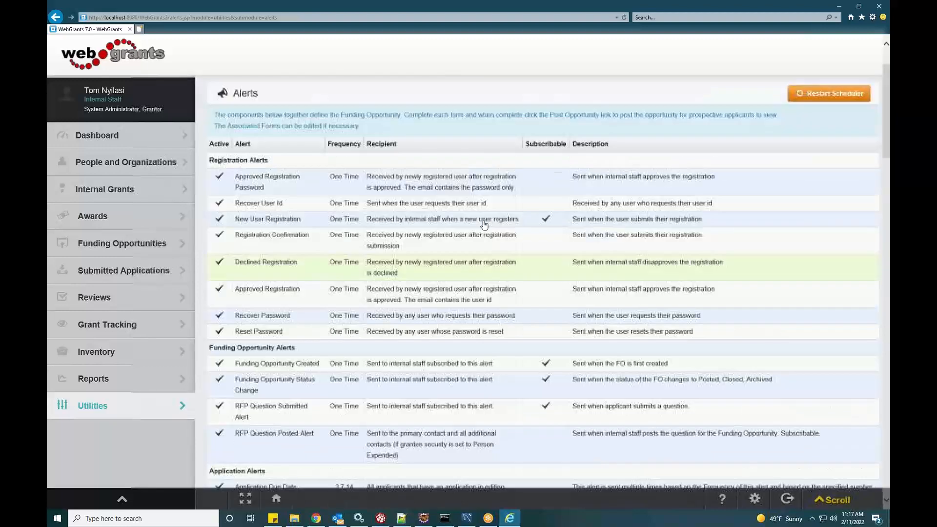
scroll(484, 225, "up", 2)
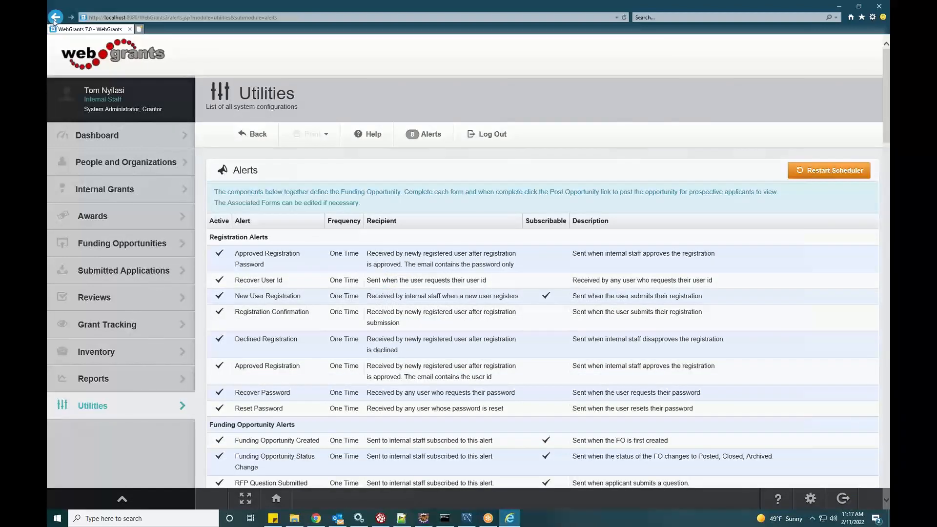
Return to the Utilities menu and open the Biology program area's application forms in the Form Creator.
left_click(55, 17)
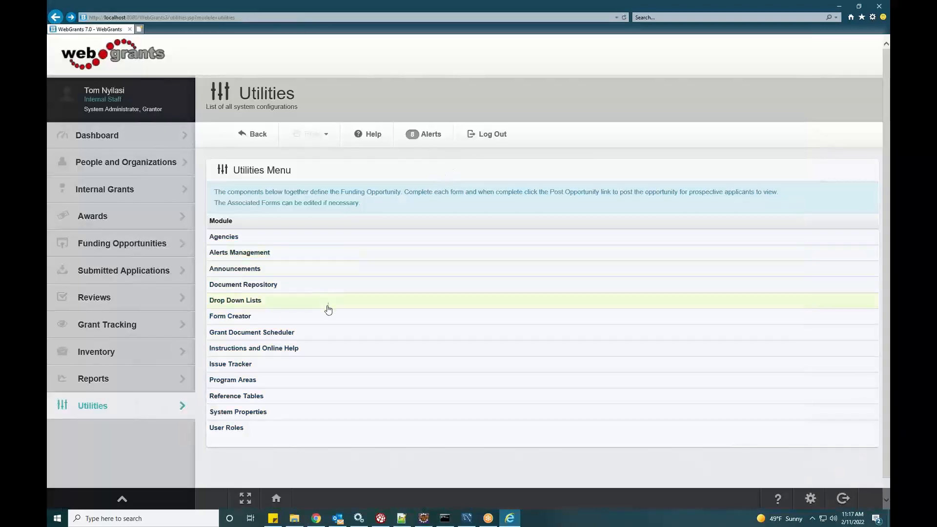
left_click(282, 317)
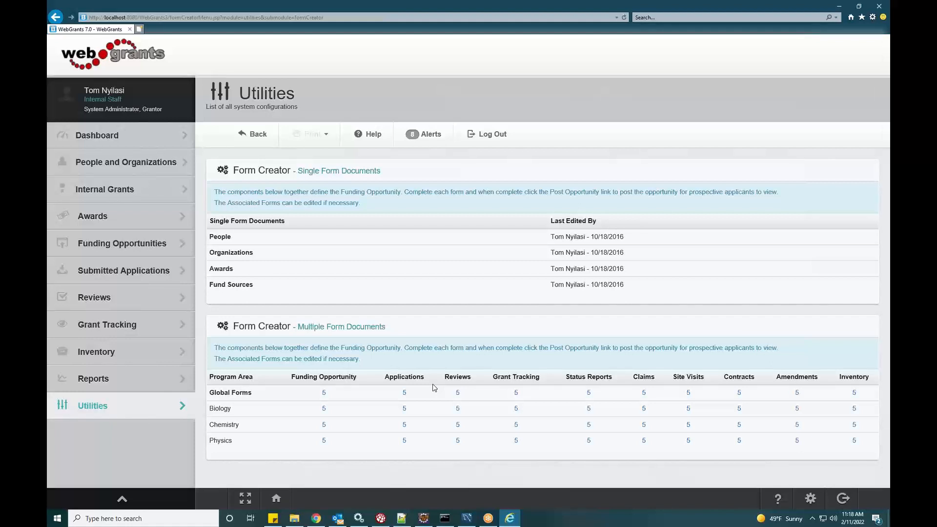
left_click(405, 409)
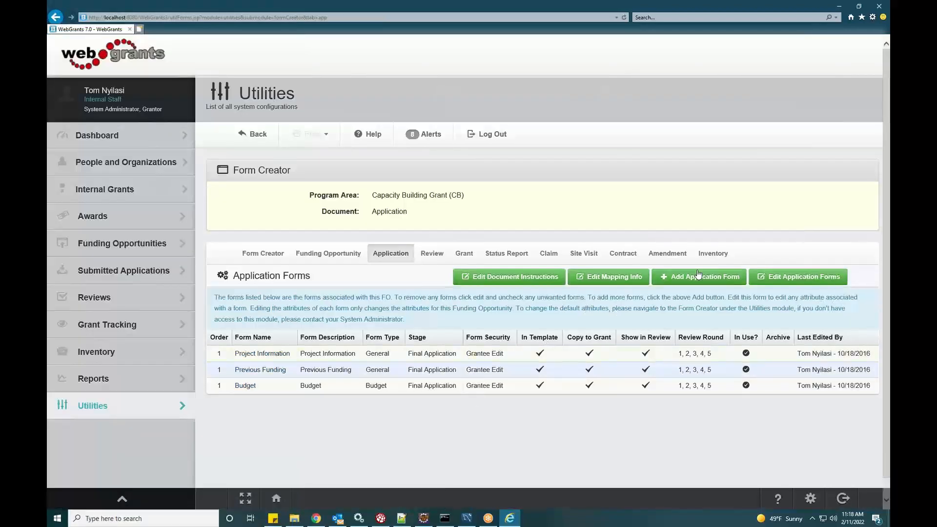
Open the Project Information application form and the definition of its Brief Project Description field.
left_click(431, 359)
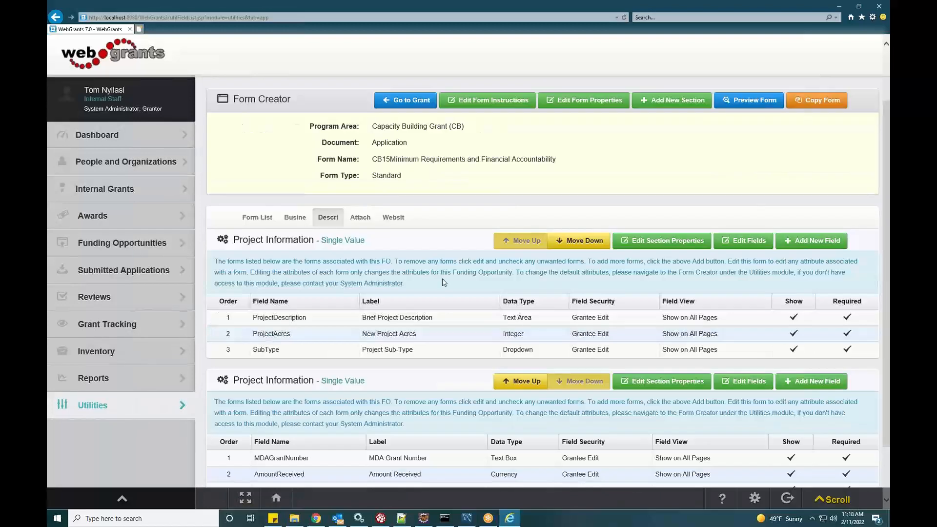
scroll(401, 252, "down", 3)
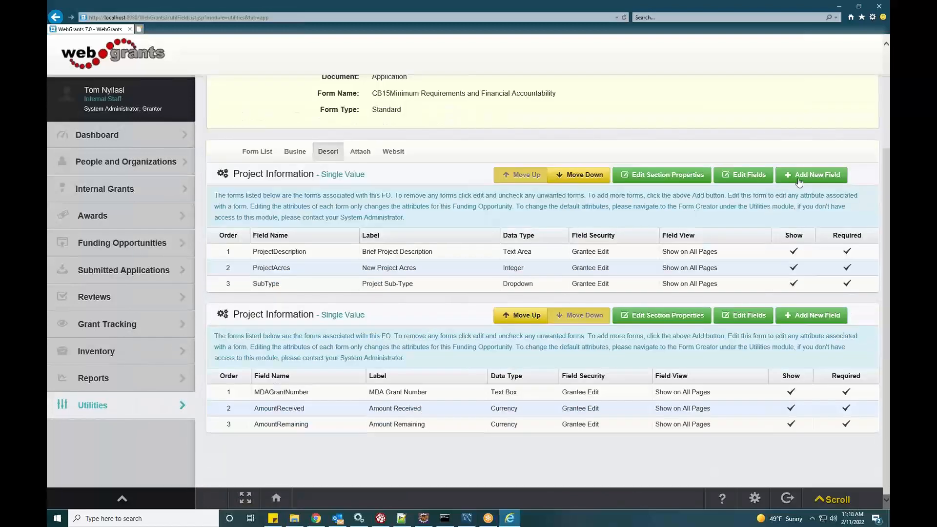
left_click(400, 252)
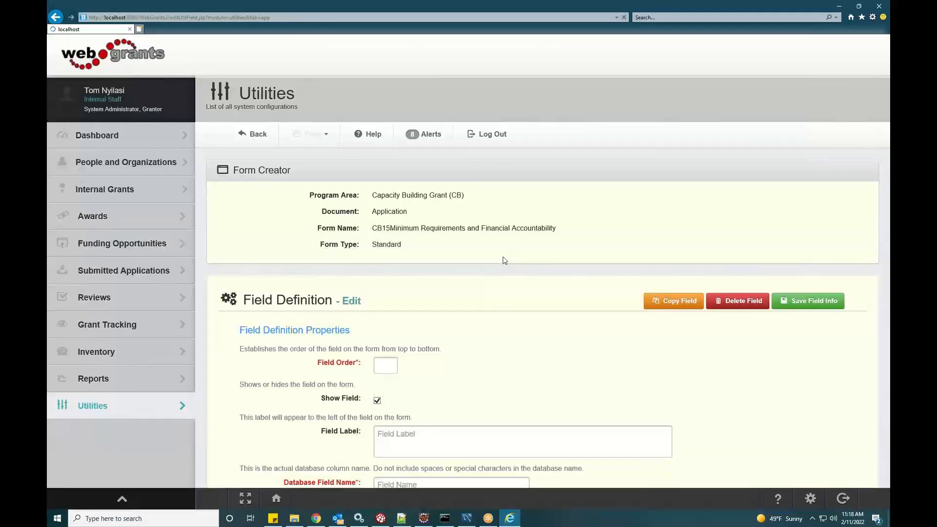
Examine the field definition properties, including the available data types, field sizes and display counter options.
scroll(497, 256, "down", 2)
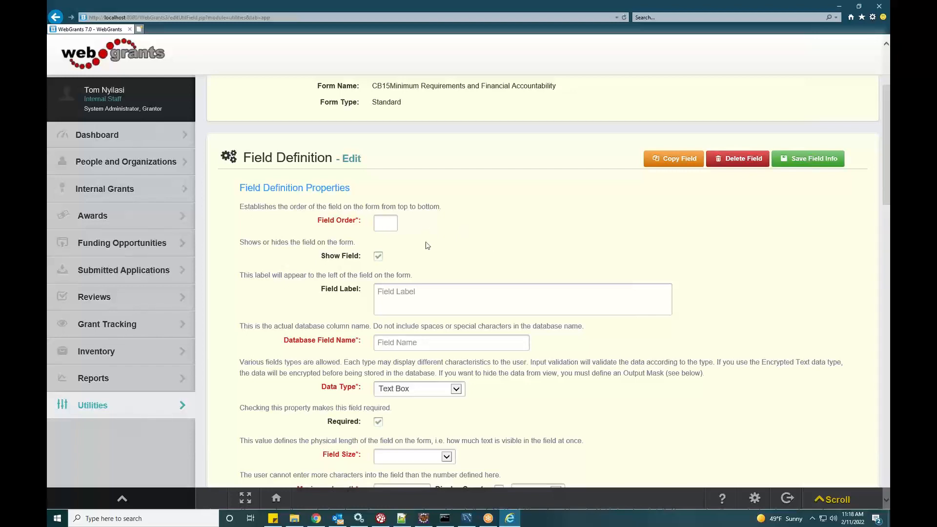
scroll(426, 244, "down", 2)
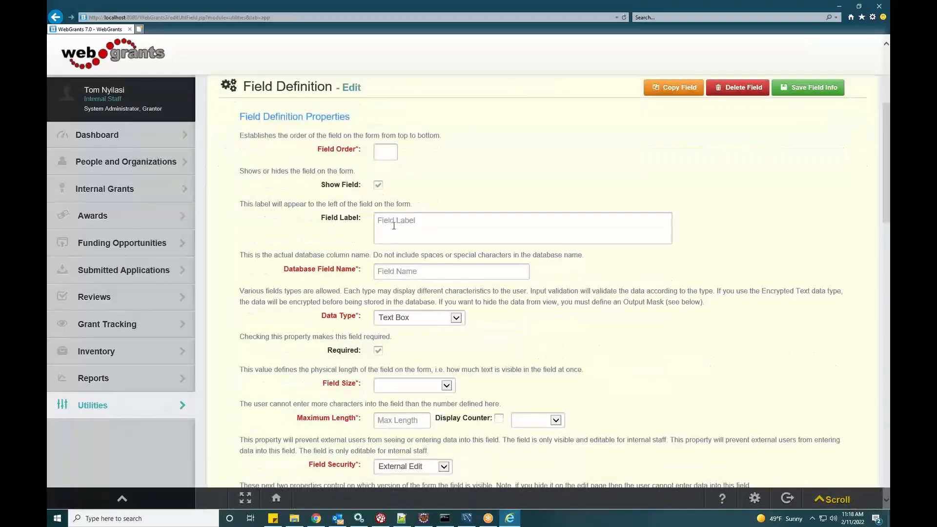
scroll(464, 276, "down", 2)
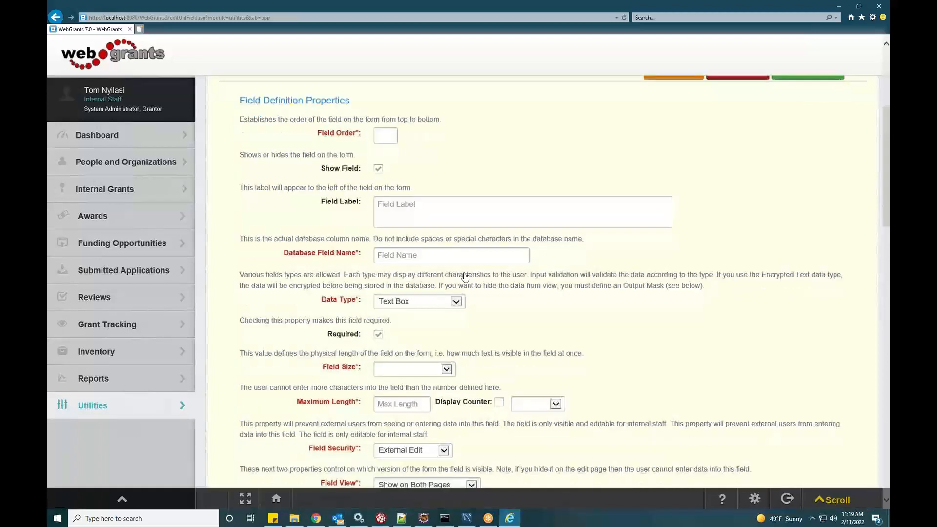
left_click(455, 247)
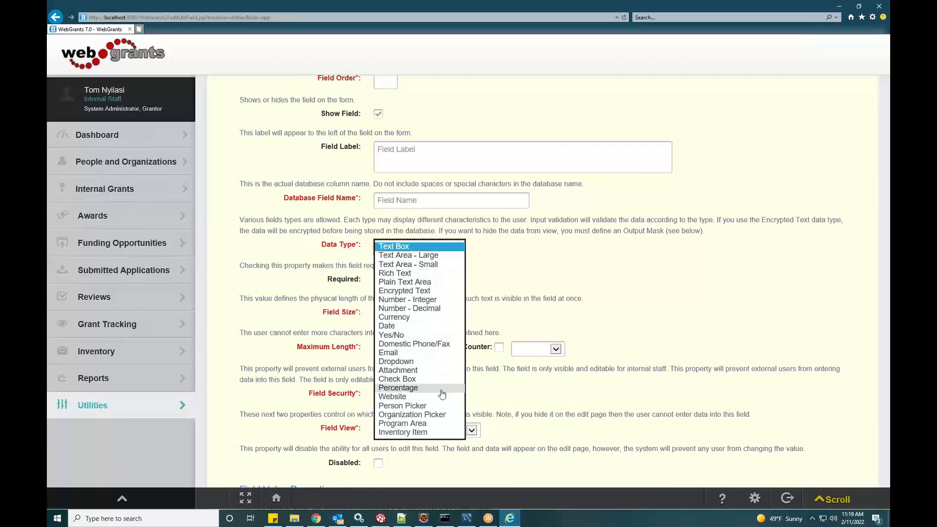
left_click(519, 280)
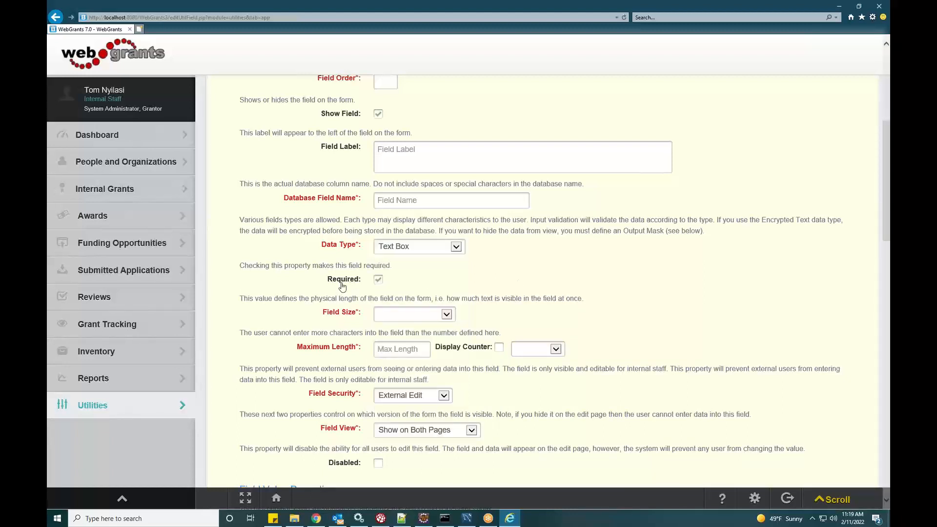
left_click(448, 317)
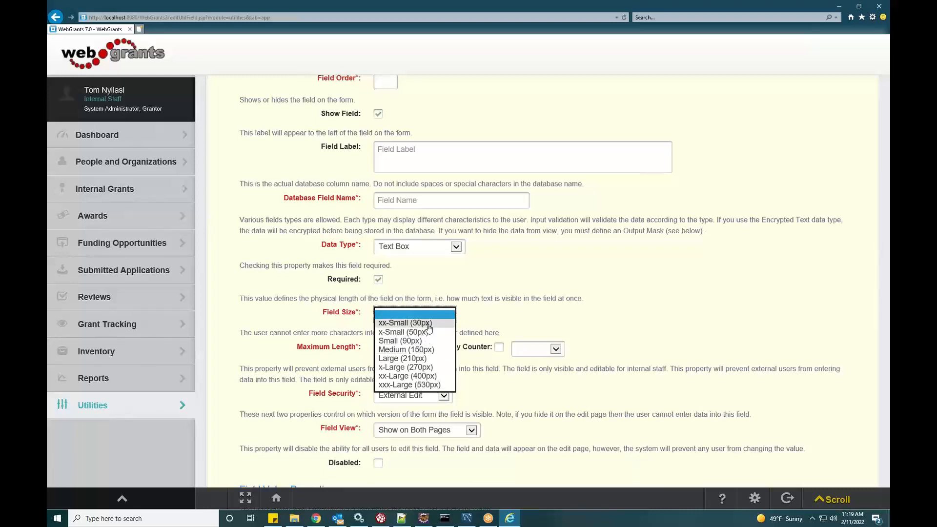
left_click(477, 276)
scroll(475, 274, "down", 3)
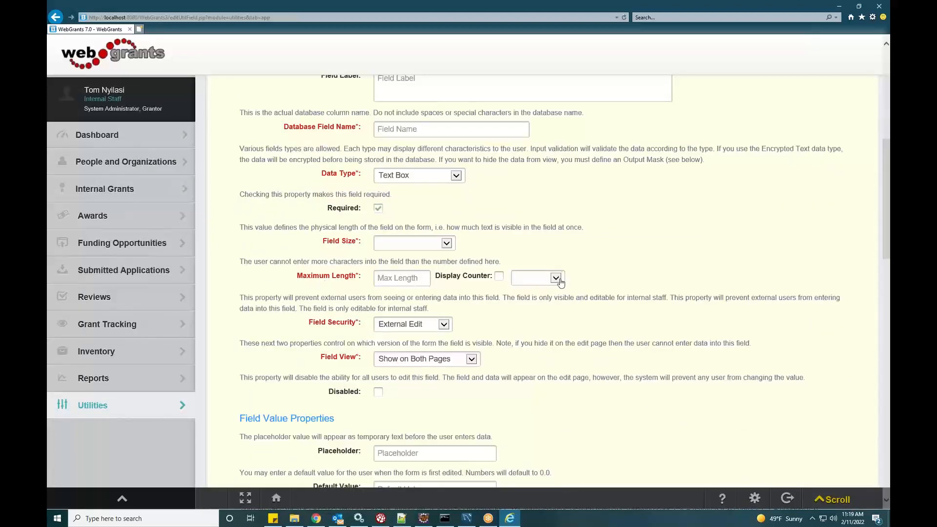
left_click(556, 280)
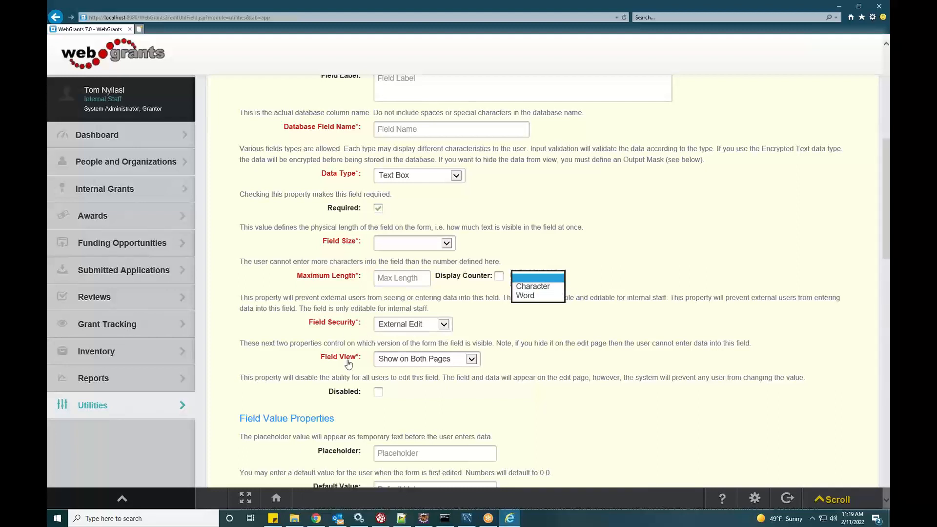
left_click(456, 386)
Examine the field value properties, including the default value, input mask and output mask.
scroll(487, 383, "down", 4)
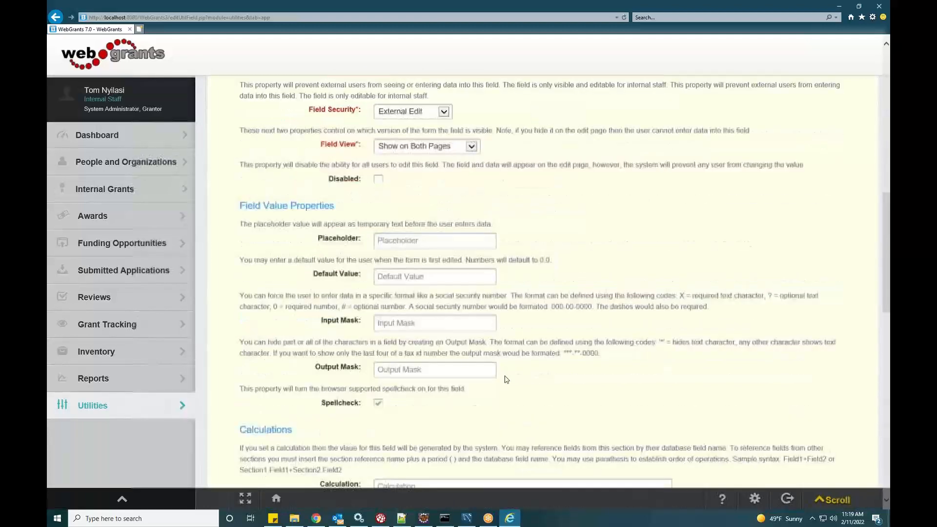
left_click(433, 278)
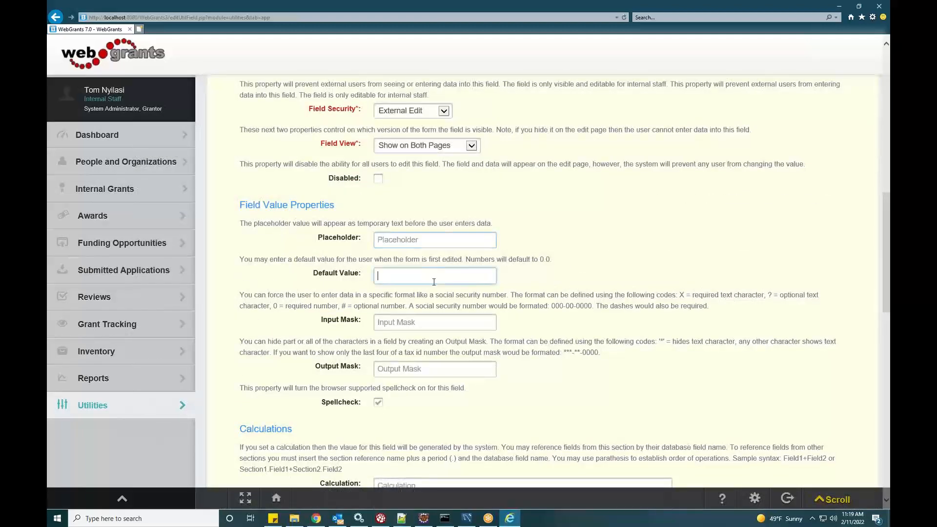
left_click(442, 323)
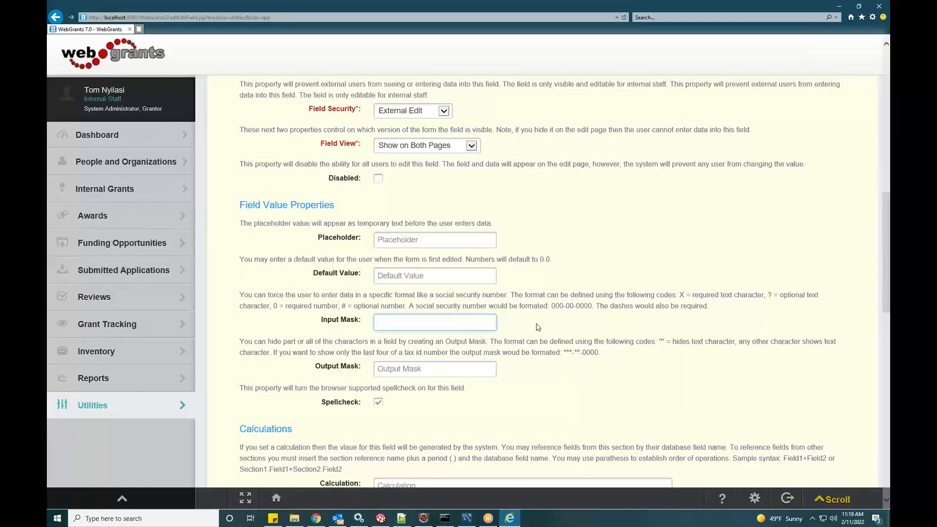
left_click(461, 369)
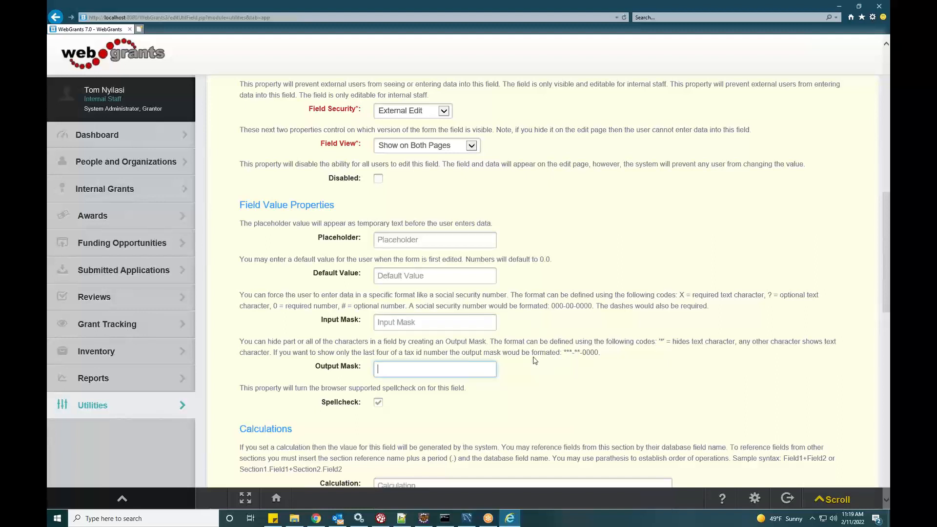
scroll(535, 360, "down", 2)
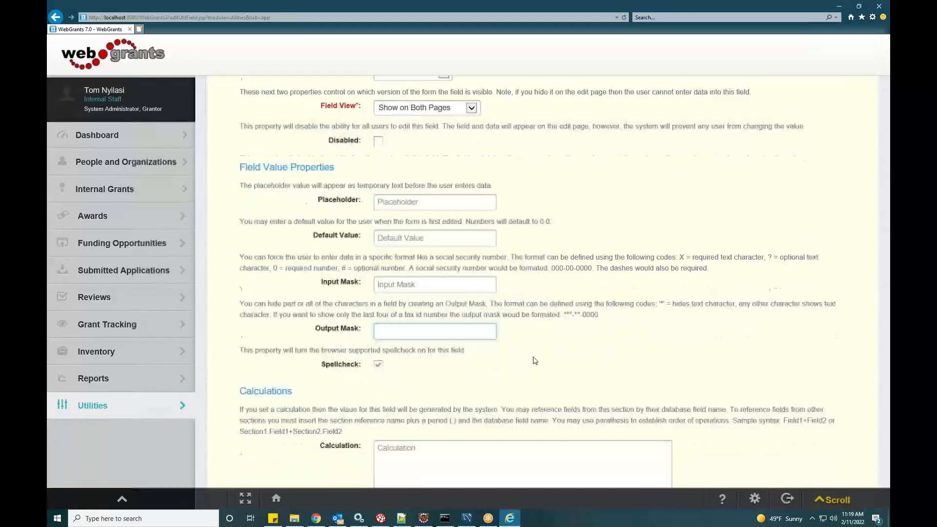
Examine the field's Calculation setting and its Conditional Show logic.
scroll(535, 360, "down", 2)
left_click(466, 350)
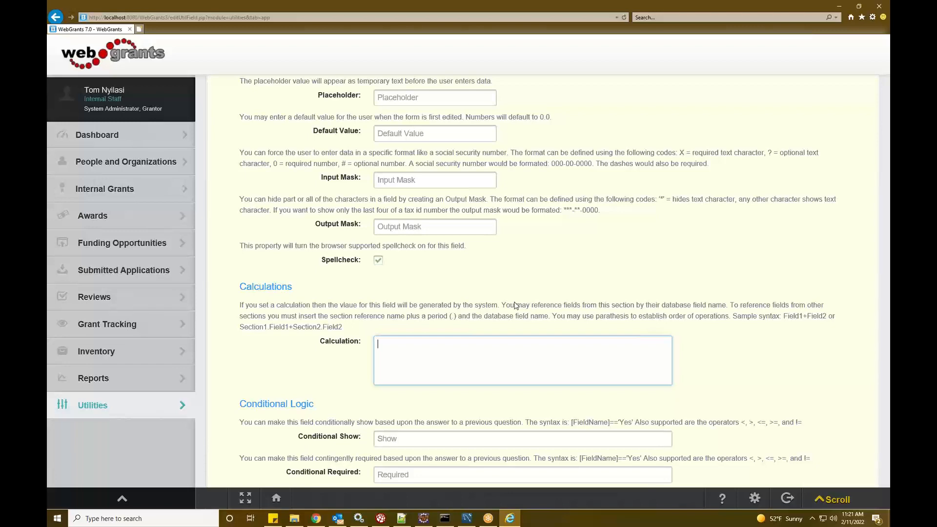
scroll(433, 296, "down", 3)
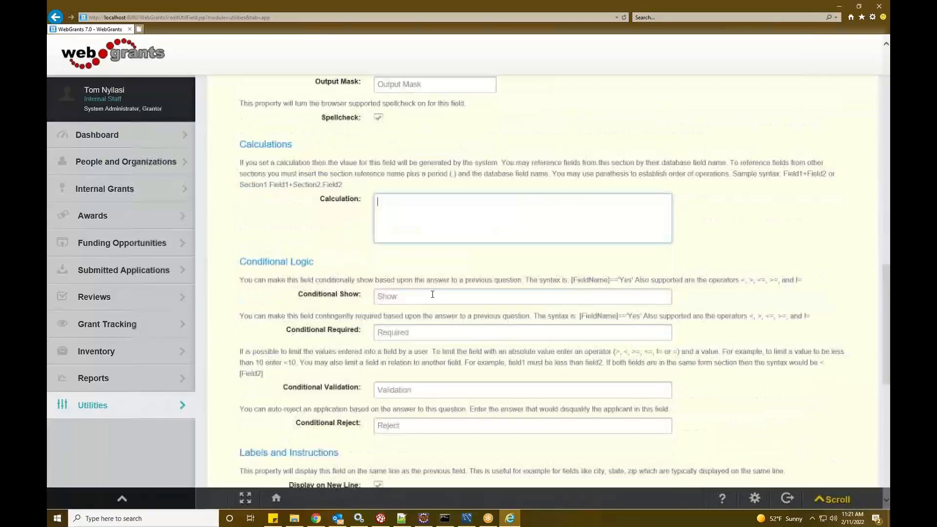
left_click(412, 299)
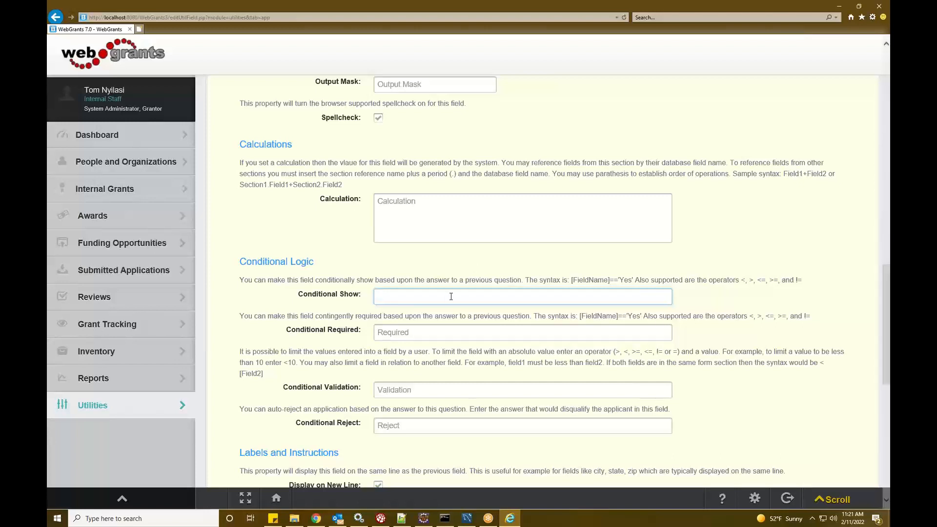
Examine the field's Conditional Required, Conditional Validation and Conditional Reject settings.
key("Tab")
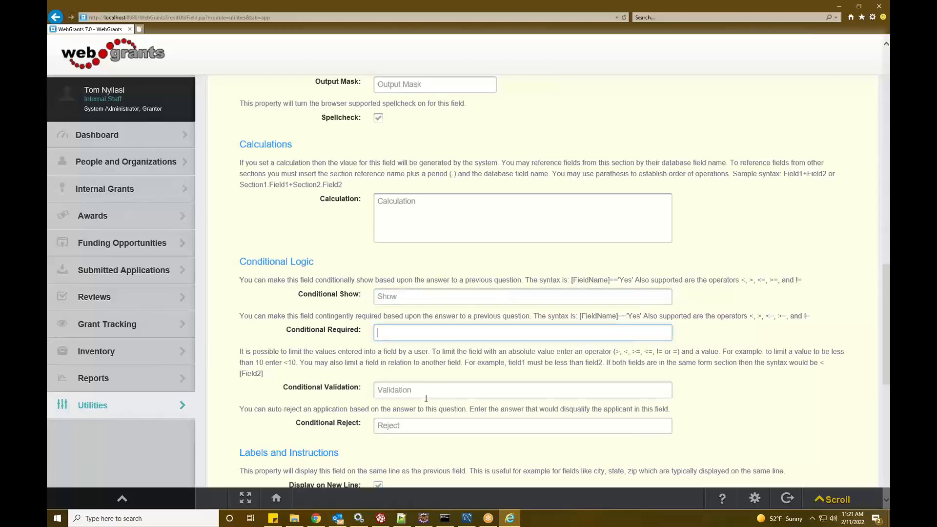
left_click(437, 388)
scroll(462, 379, "down", 1)
scroll(462, 379, "down", 3)
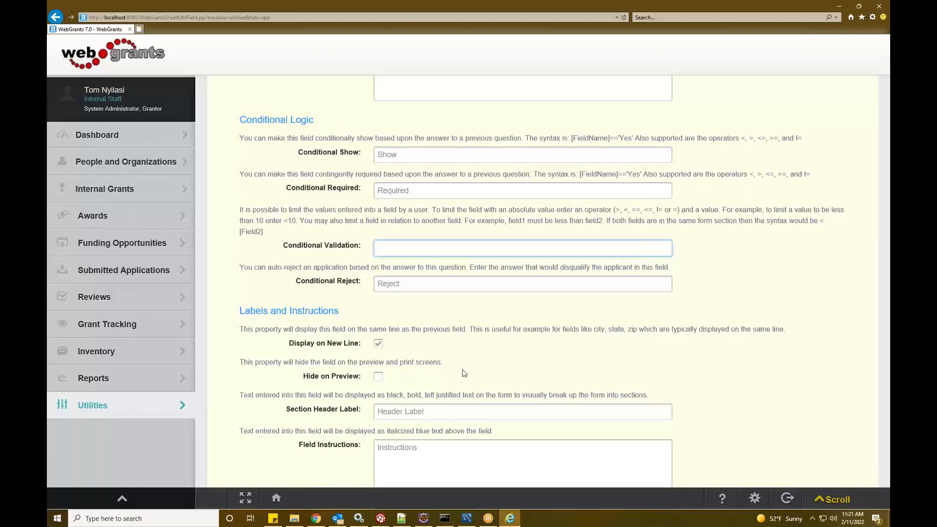
left_click(414, 289)
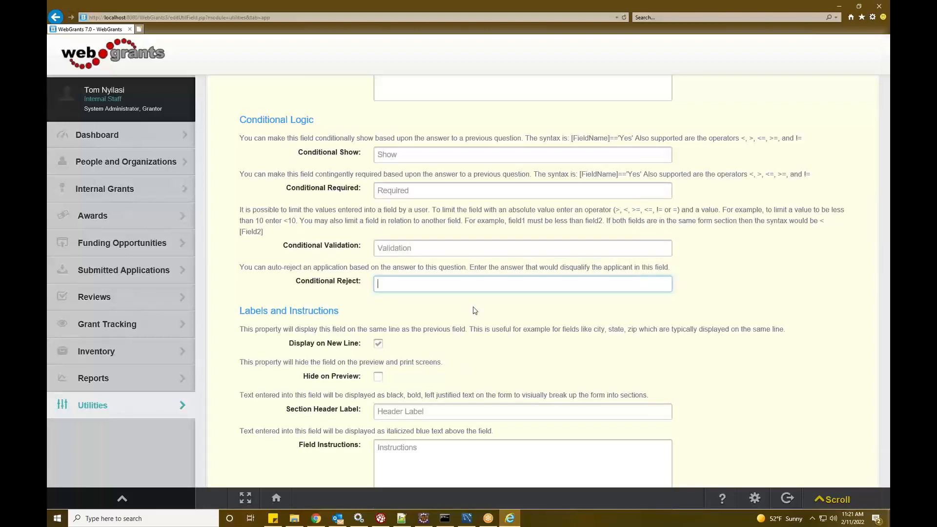
Examine the field's Labels and Instructions properties, from the new-line display option through to the help text.
scroll(439, 308, "down", 3)
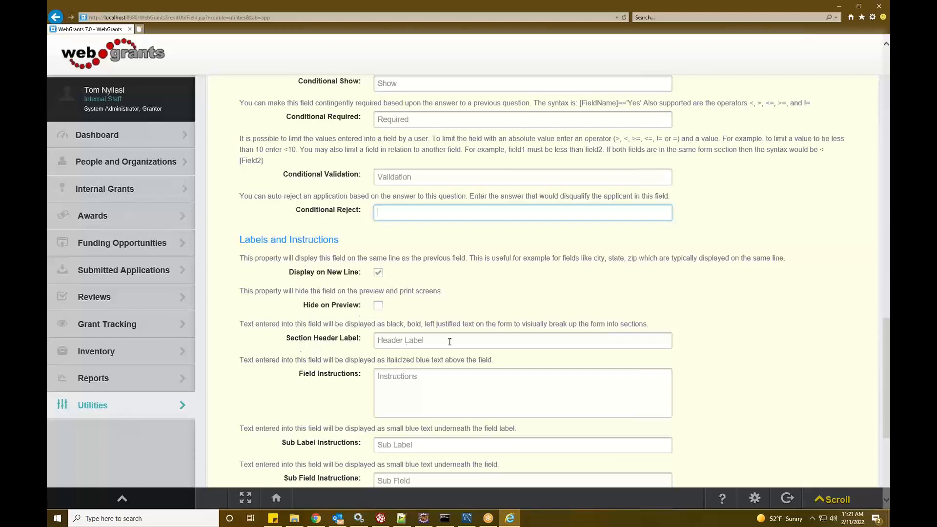
scroll(470, 339, "down", 2)
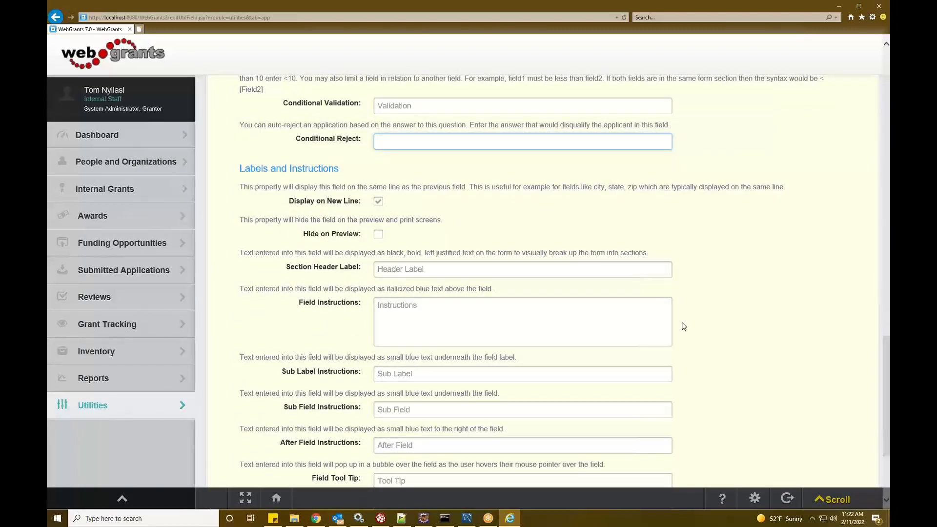
scroll(451, 347, "down", 4)
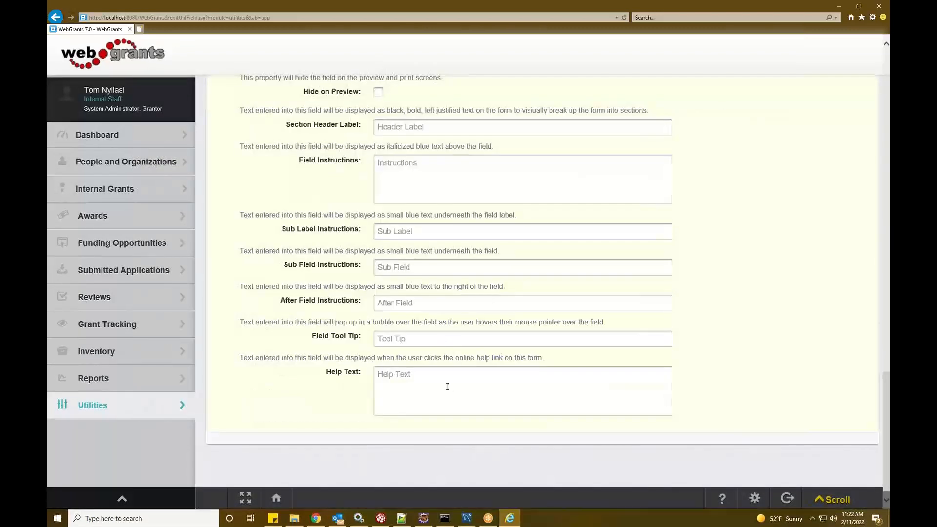
Return from the field definition to the Utilities menu and open the User Roles list.
left_click(55, 18)
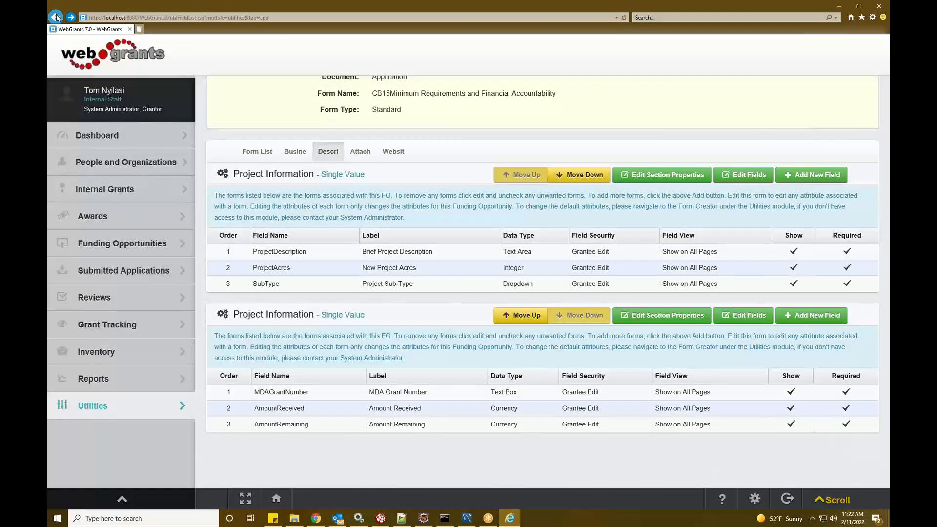
left_click(56, 17)
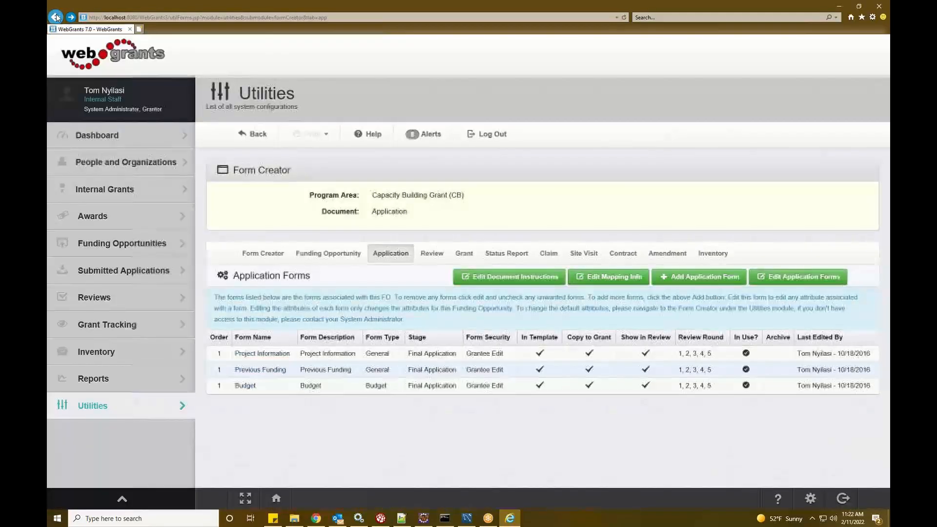
left_click(56, 18)
left_click(56, 17)
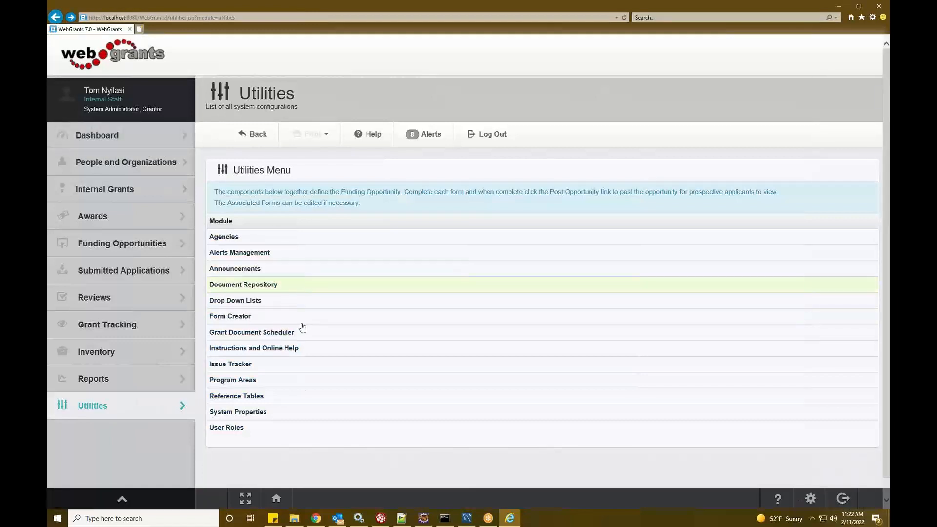
left_click(274, 428)
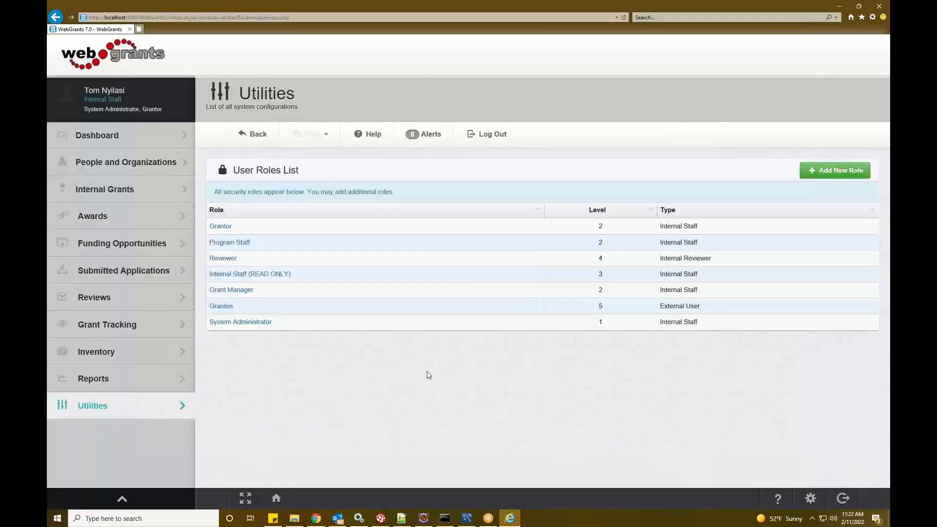
Open the first role in the list and review its level, user type and privileges.
left_click(386, 225)
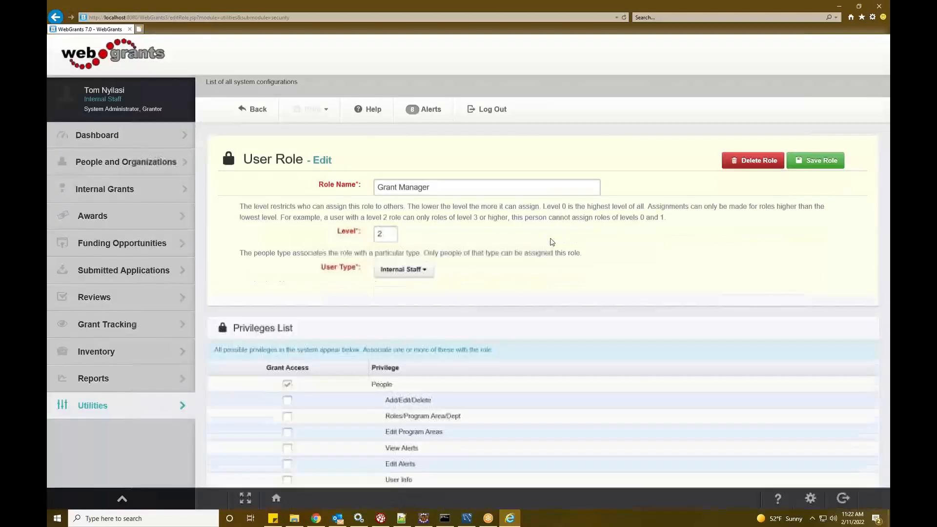
scroll(551, 239, "down", 3)
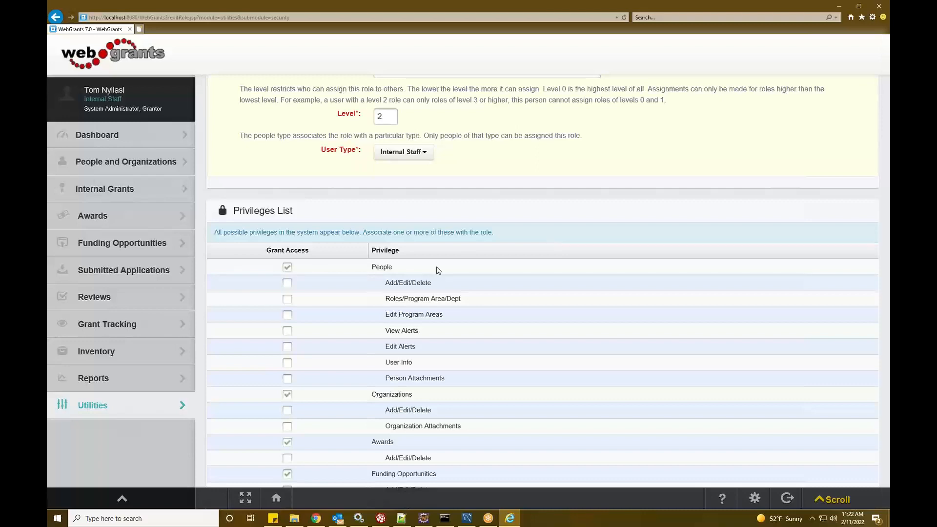
scroll(427, 344, "up", 3)
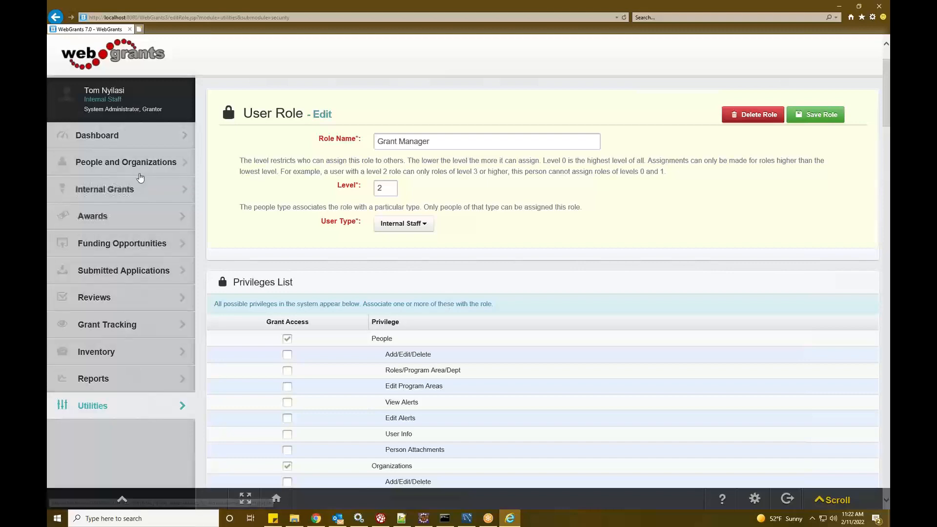
scroll(294, 208, "up", 3)
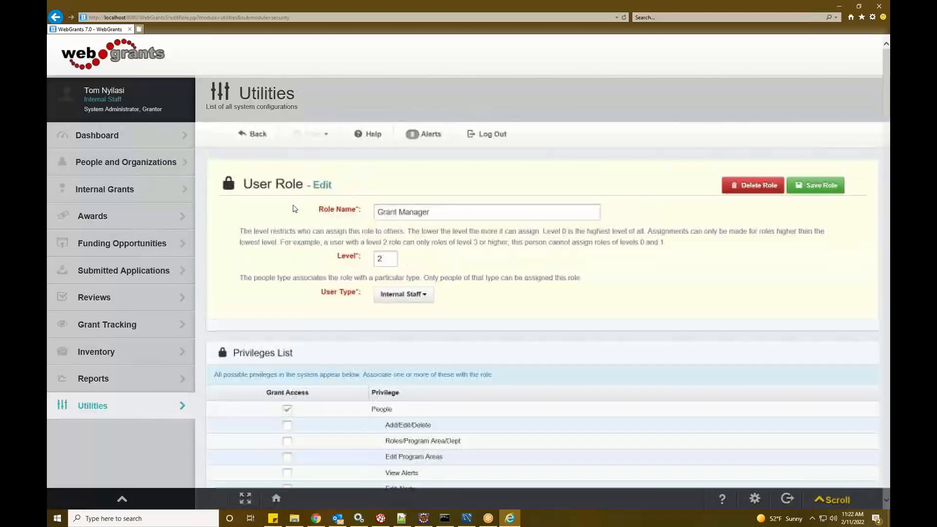
Log out and sign back in with the user ID "external" and the account password.
left_click(492, 134)
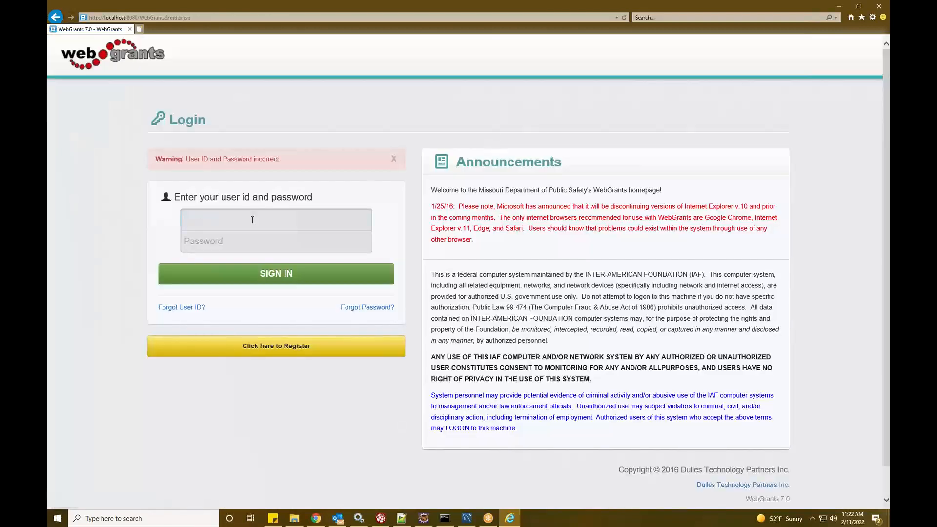
type("external")
key("Tab")
type("********")
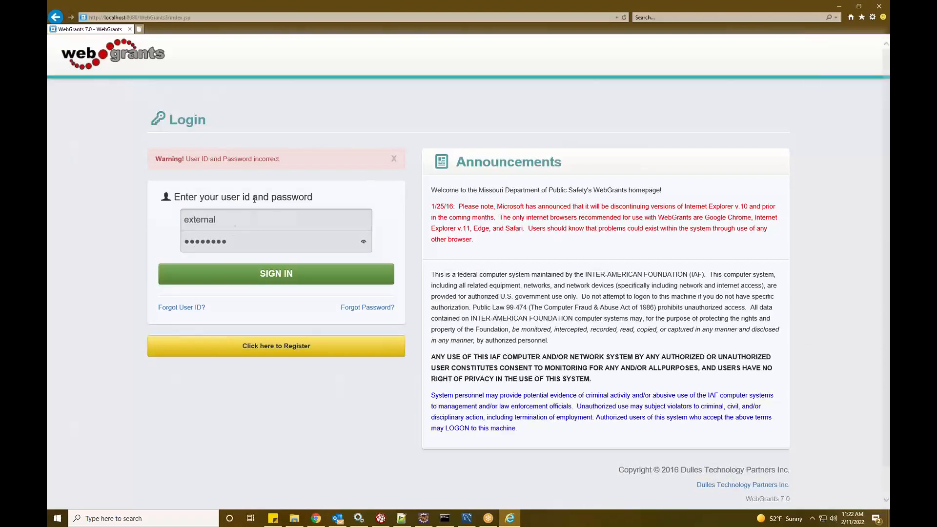
left_click(272, 275)
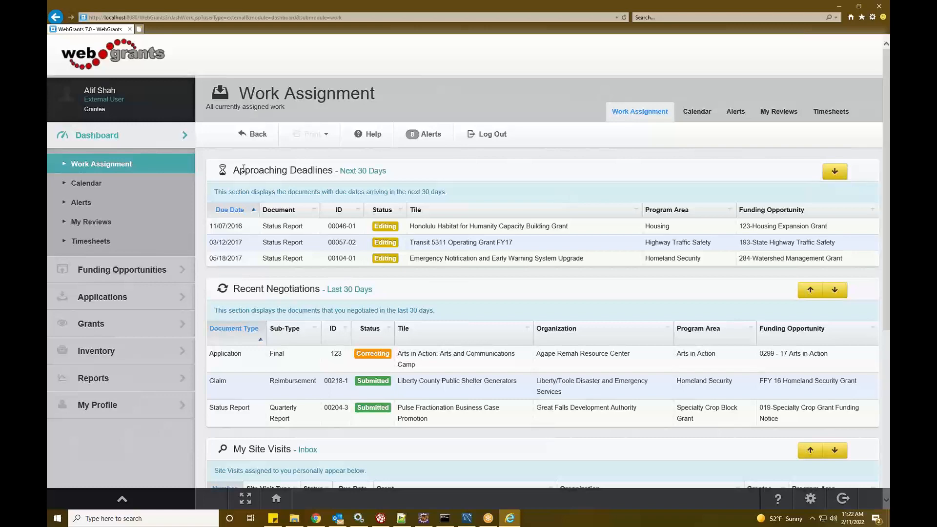
Review the Approaching Deadlines, Recent Negotiations, My Site Visits and Quick Reports sections of the grantee's Work Assignment dashboard.
left_click_drag(245, 170, 404, 182)
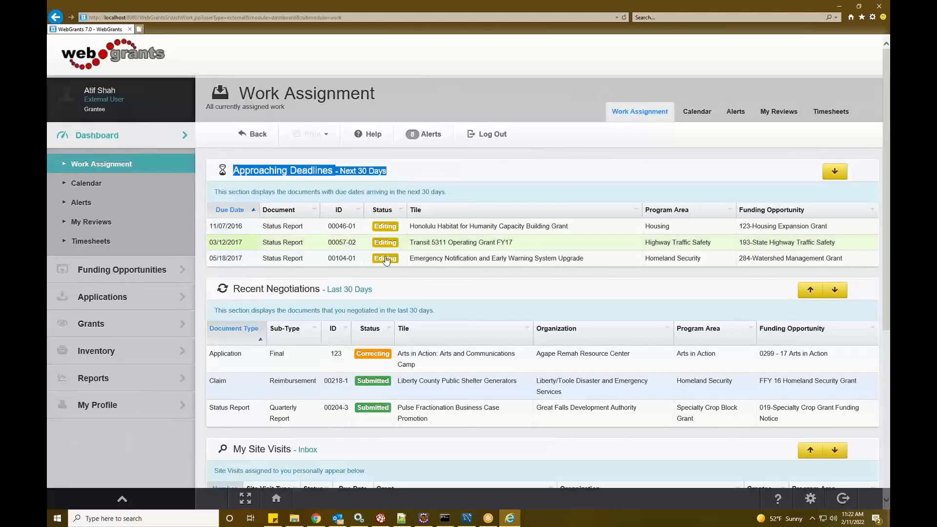
left_click_drag(233, 289, 413, 287)
scroll(413, 287, "down", 3)
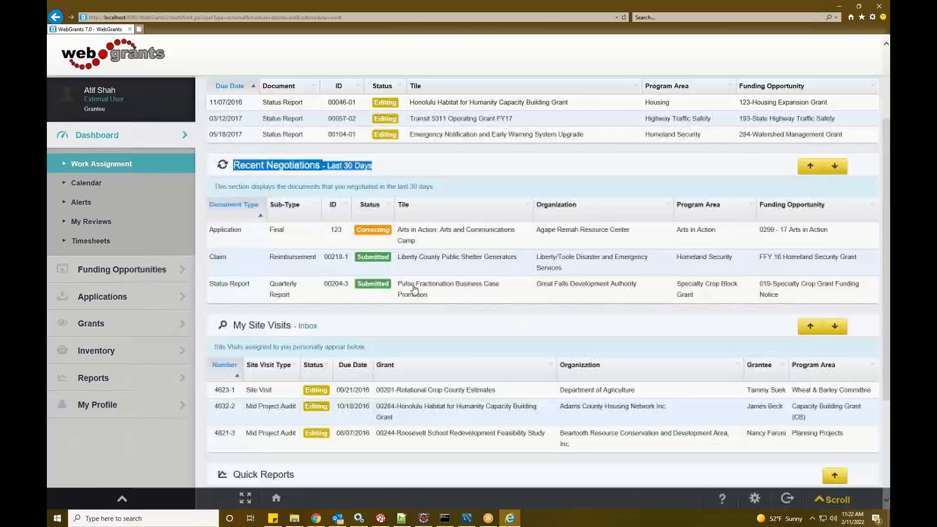
scroll(381, 310, "down", 2)
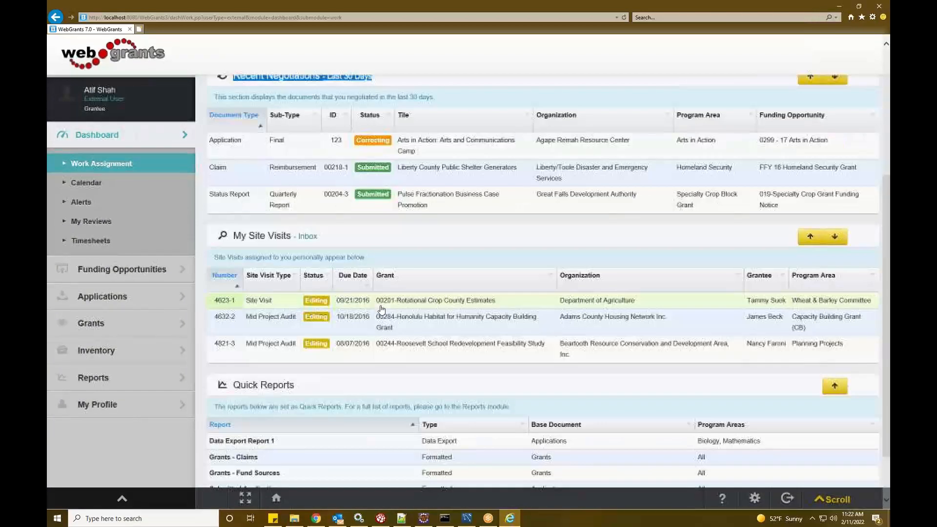
Open the posted Housing Grant funding opportunity and start a new application for it.
left_click(130, 270)
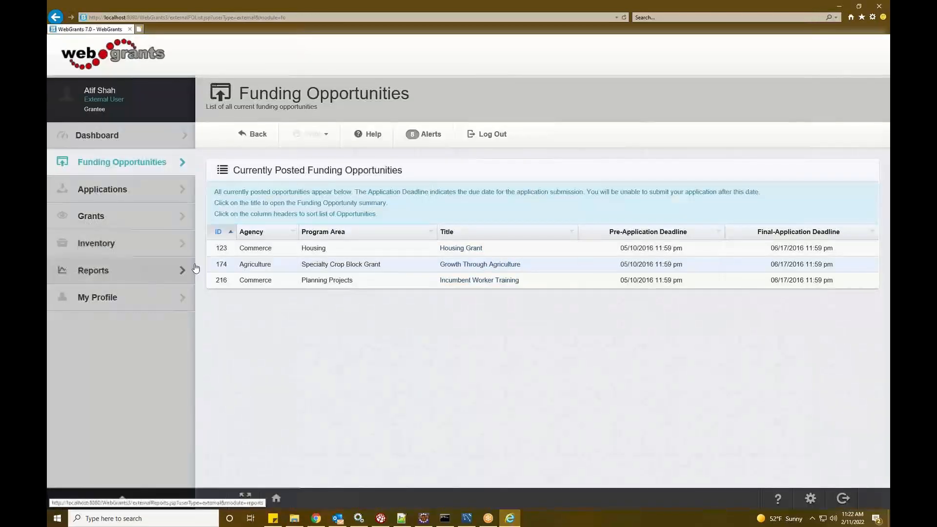
left_click(408, 254)
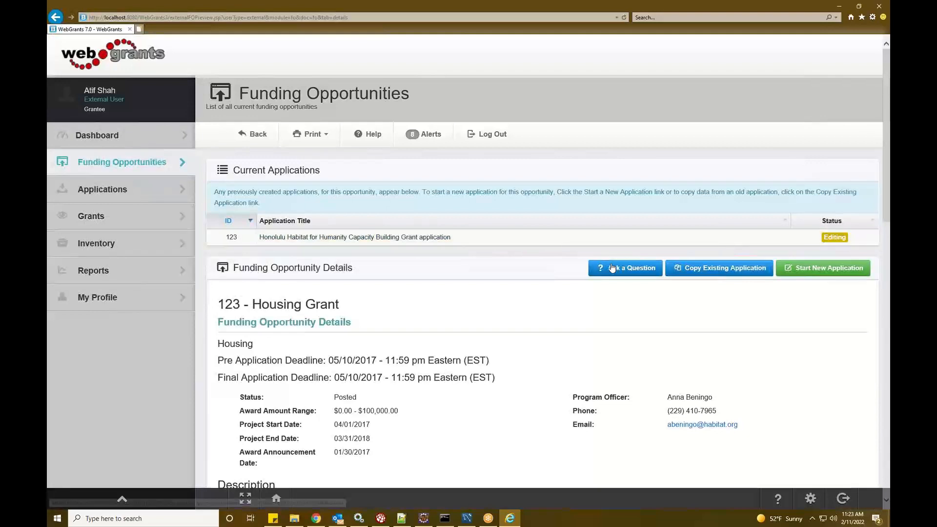
left_click(811, 270)
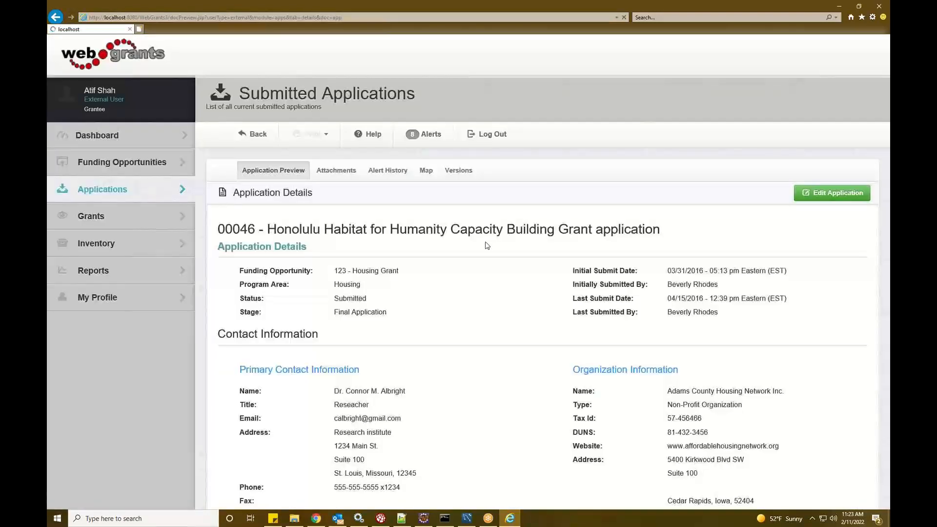
Open the Honolulu Habitat for Humanity application for editing and put its Project Information form in edit mode.
left_click(835, 196)
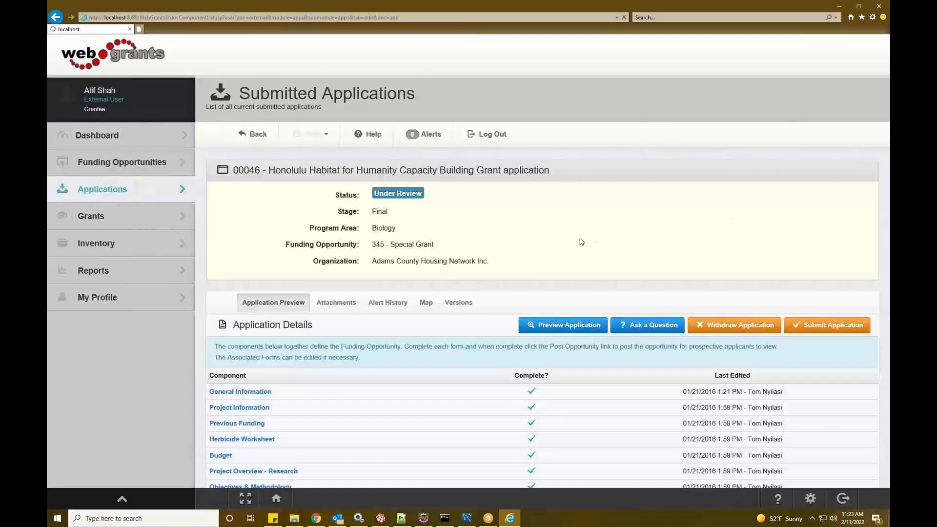
scroll(400, 269, "down", 3)
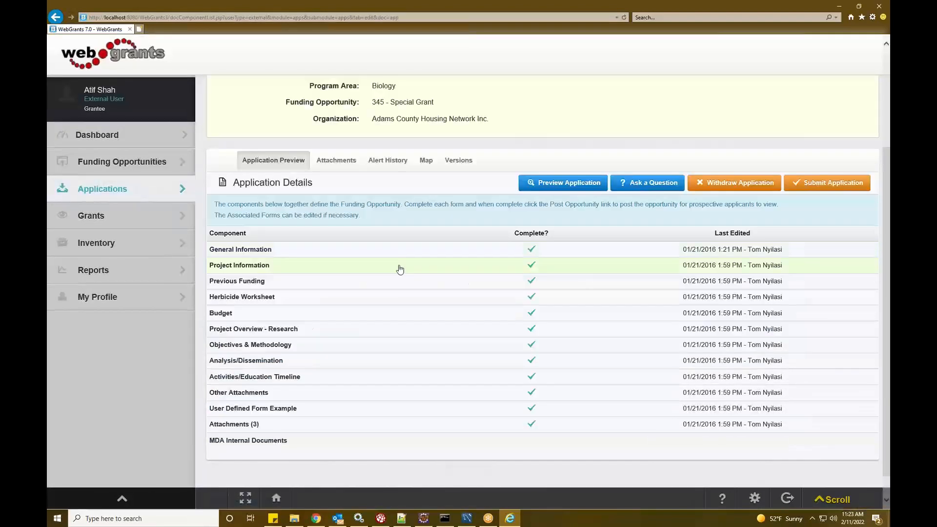
left_click(400, 269)
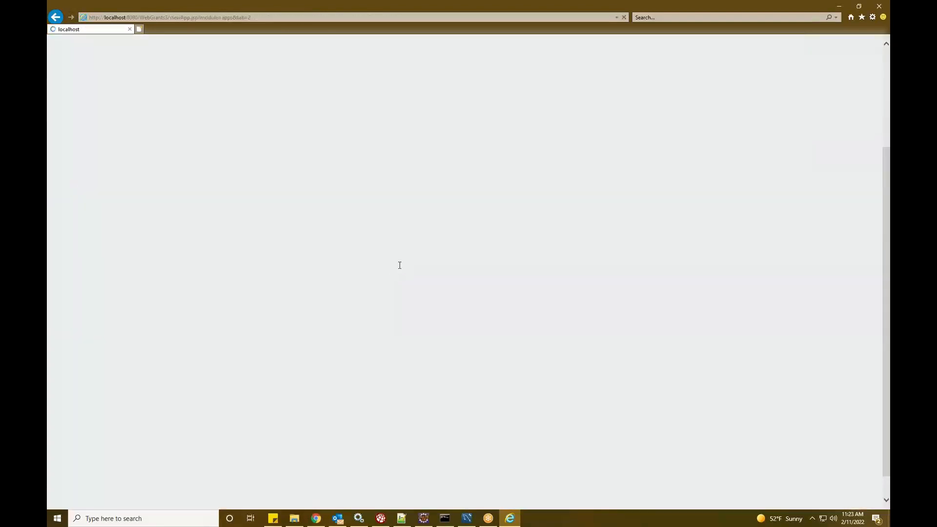
scroll(466, 263, "down", 1)
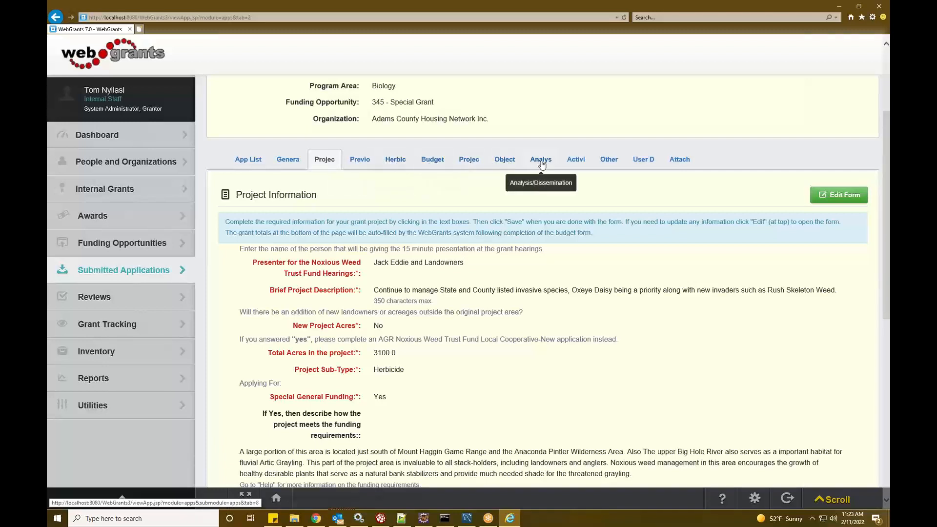
left_click(835, 194)
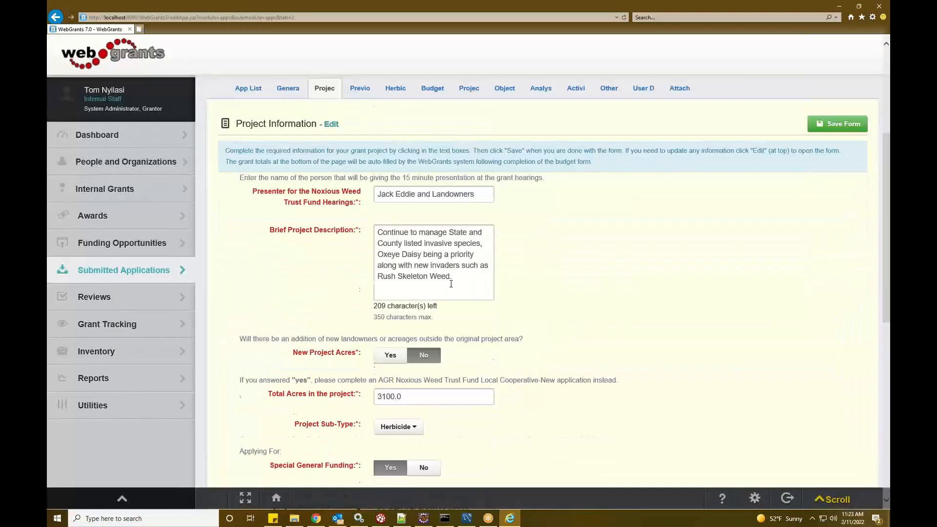
Append the filler text "fghjfghfghfghhghfghfgfg" to the Brief Project Description.
left_click(383, 292)
type("fghjfghfghfghgh")
type("hfghfgfg")
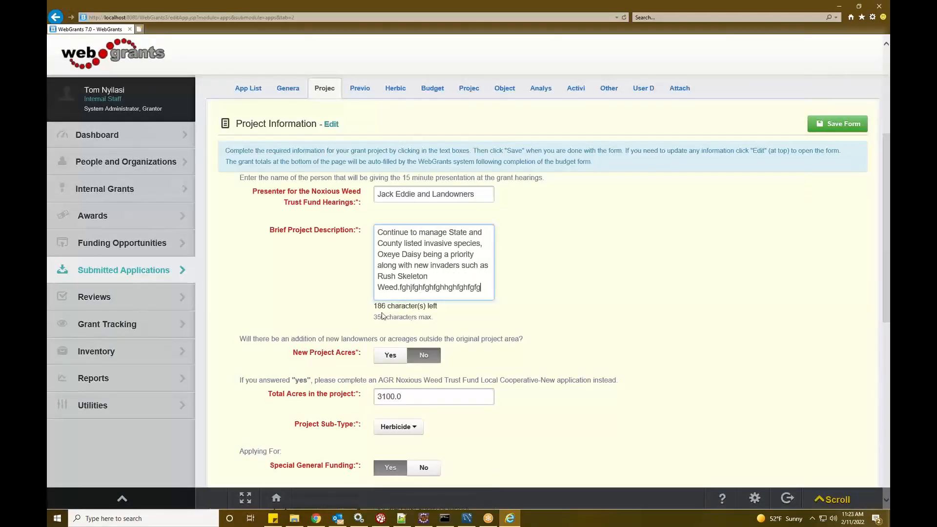
Add Mapping and Grazing to the Project Sub-Type selection alongside Herbicide.
scroll(505, 322, "down", 2)
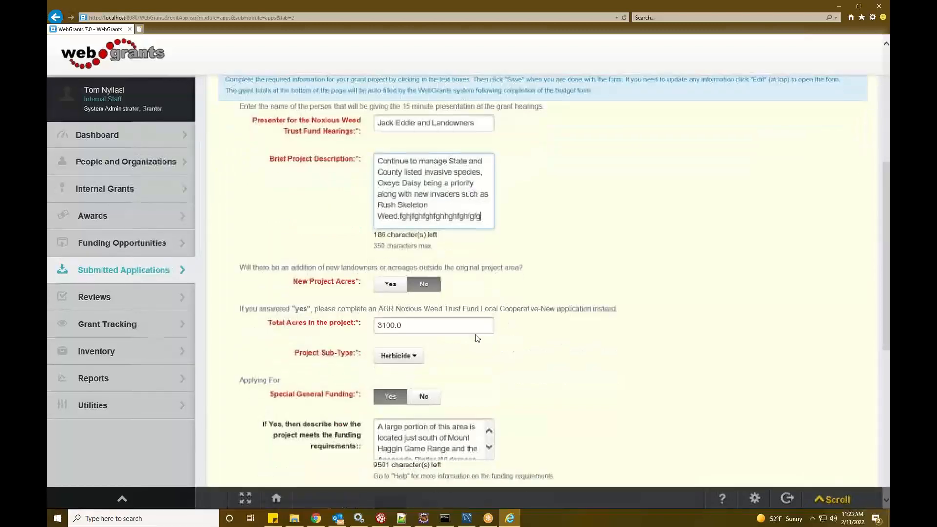
scroll(505, 321, "down", 2)
left_click(412, 284)
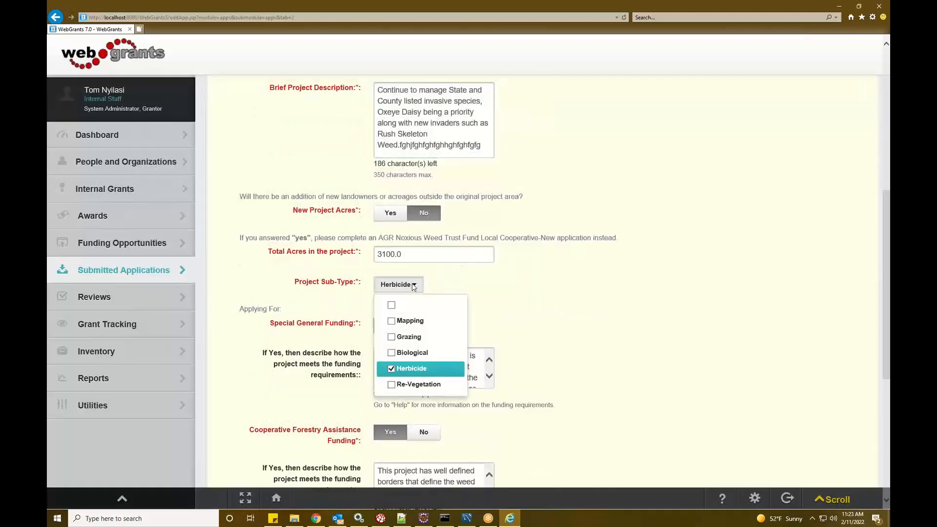
left_click(409, 320)
left_click(412, 337)
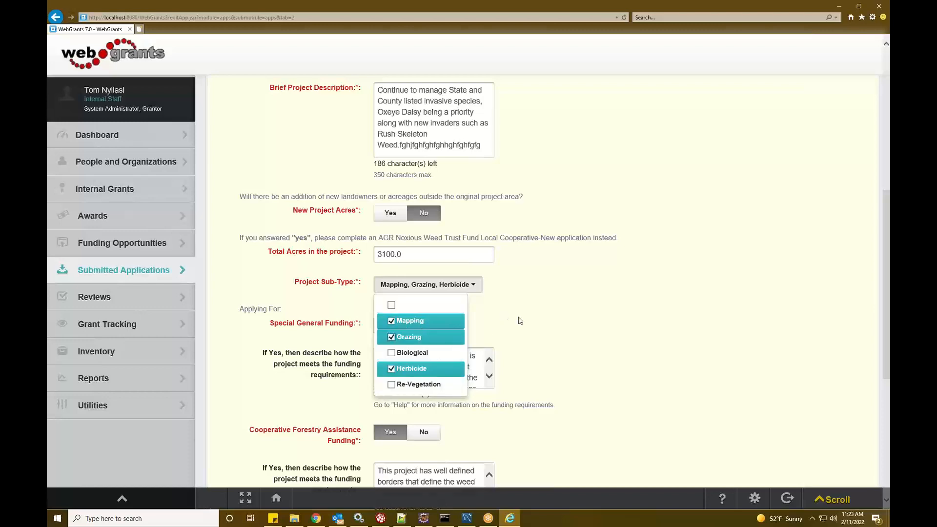
left_click(535, 339)
Set the number of years the project will require Trust Fund support to 2.
scroll(538, 339, "down", 1)
scroll(538, 339, "down", 3)
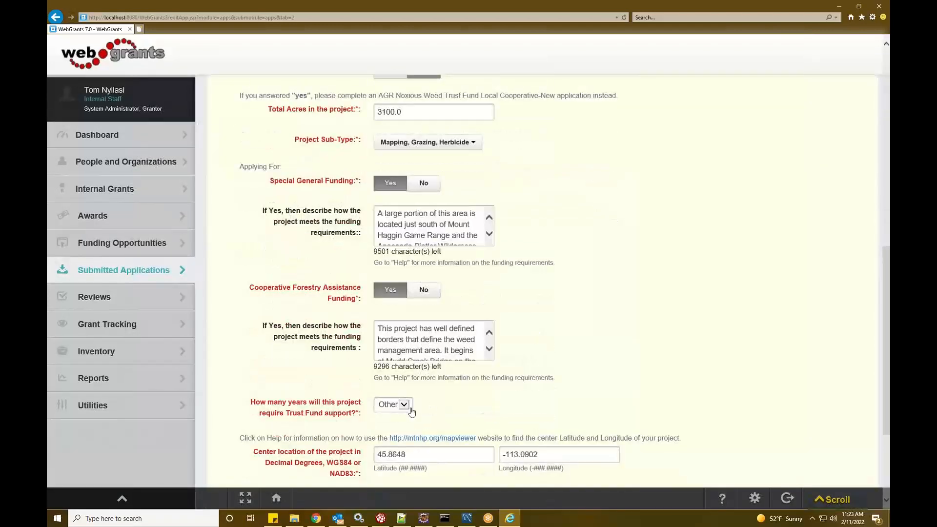
left_click(393, 404)
left_click(386, 383)
scroll(578, 385, "down", 2)
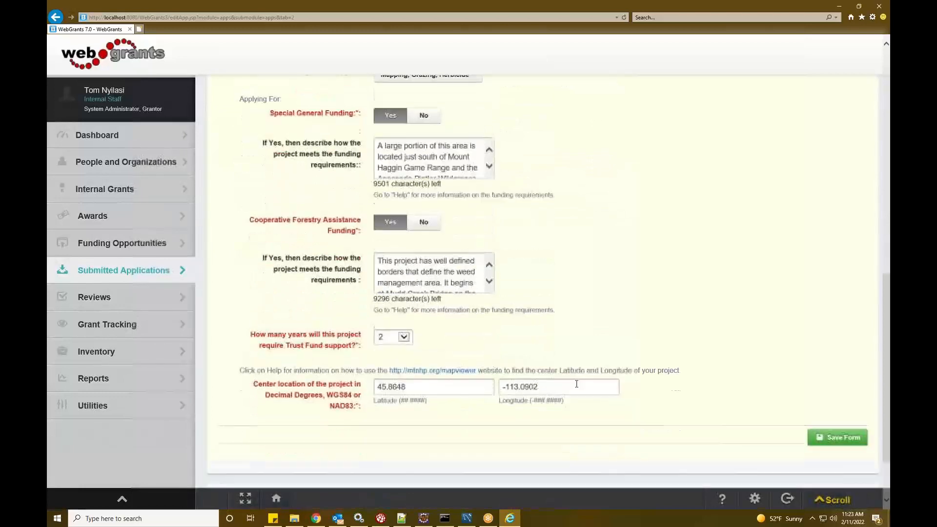
Leave the Project Information form without saving and view the application's Previous Funding list.
scroll(518, 278, "up", 10)
left_click(360, 160)
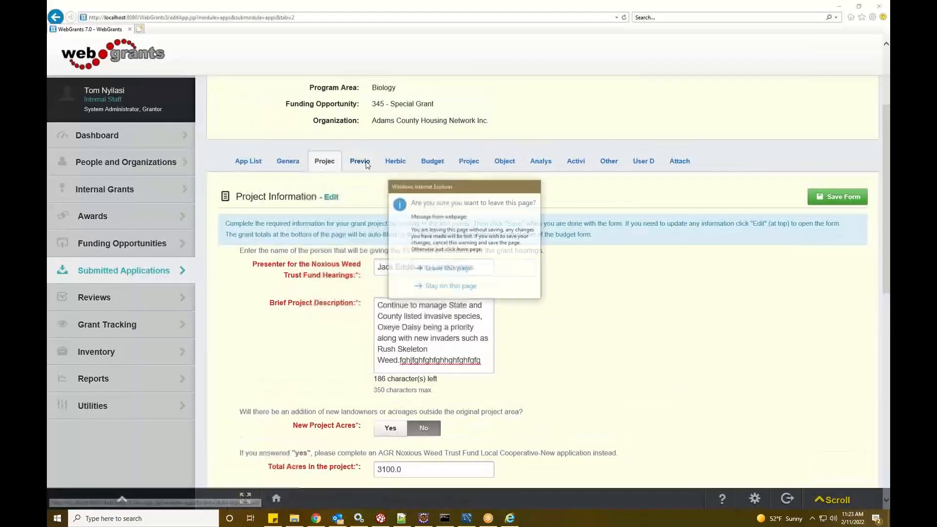
left_click(456, 268)
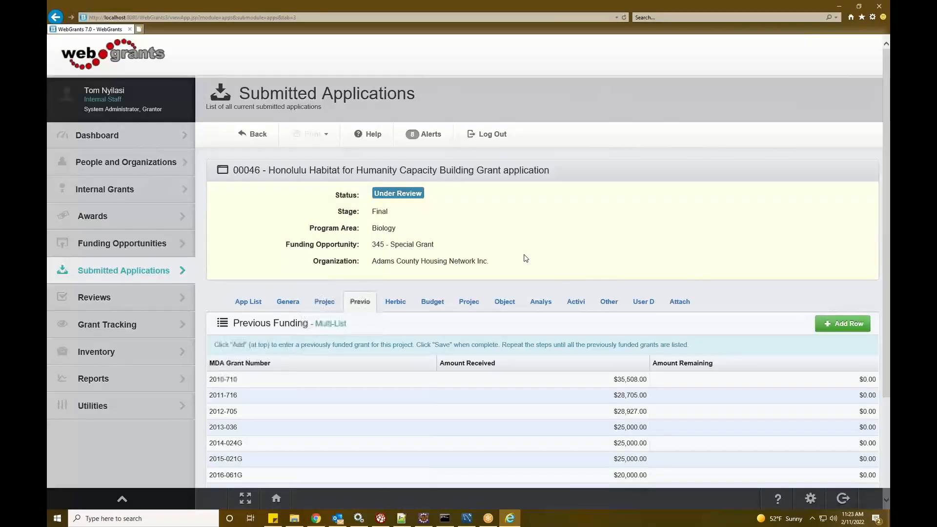
scroll(523, 260, "down", 3)
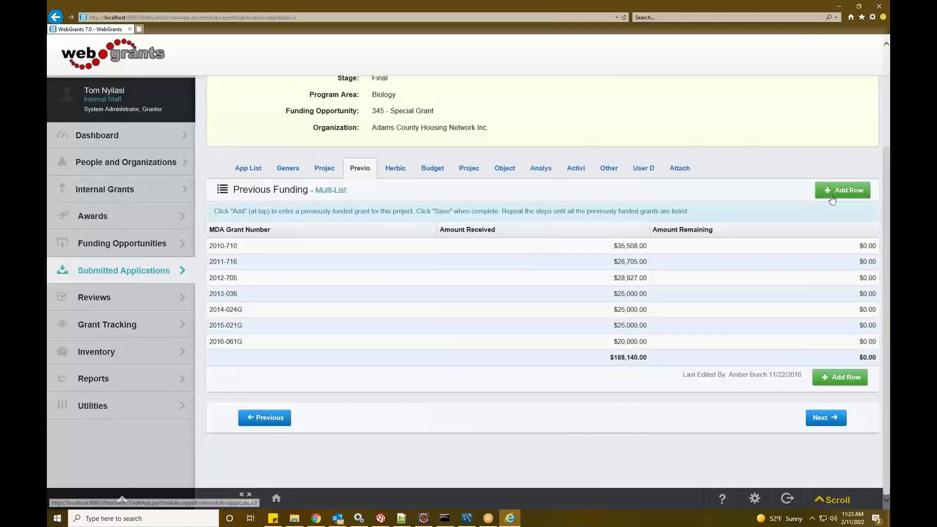
Review the private and commercial applicator herbicide lists in the application's herbicide worksheet.
left_click(397, 168)
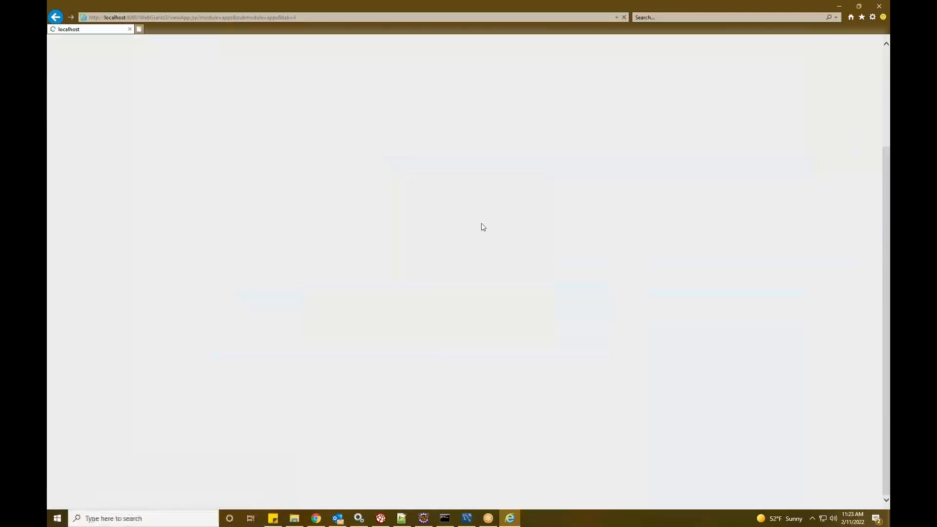
scroll(571, 277, "down", 6)
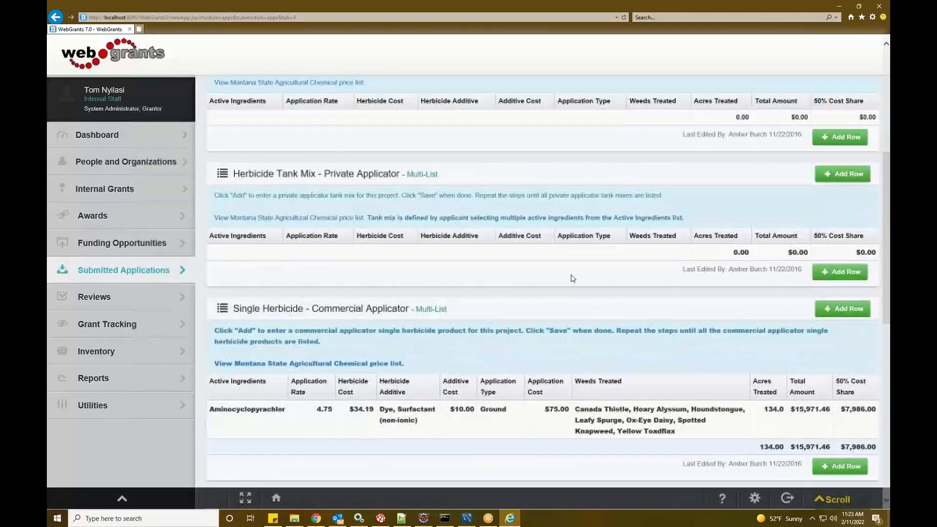
scroll(572, 277, "down", 4)
scroll(570, 277, "up", 5)
Open the application's Budget grid for editing, view its fields and leave it without saving.
left_click(432, 87)
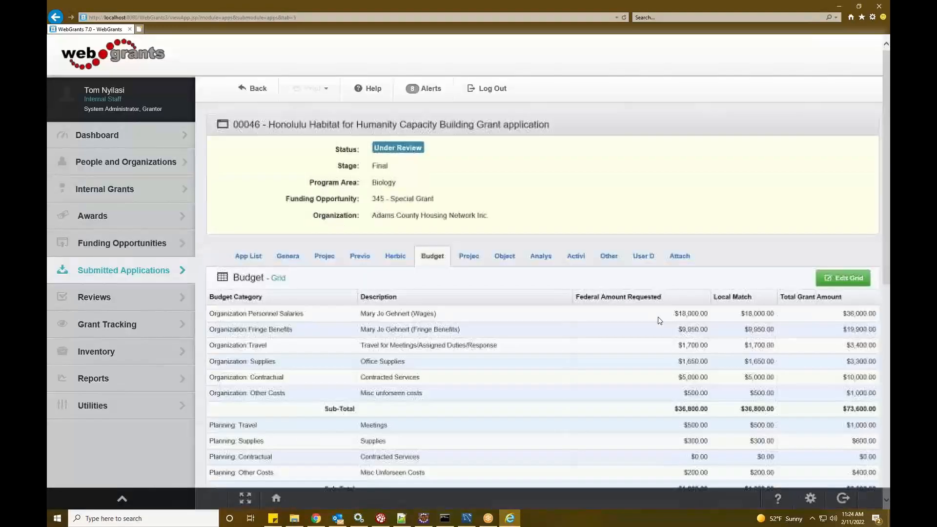
left_click(843, 278)
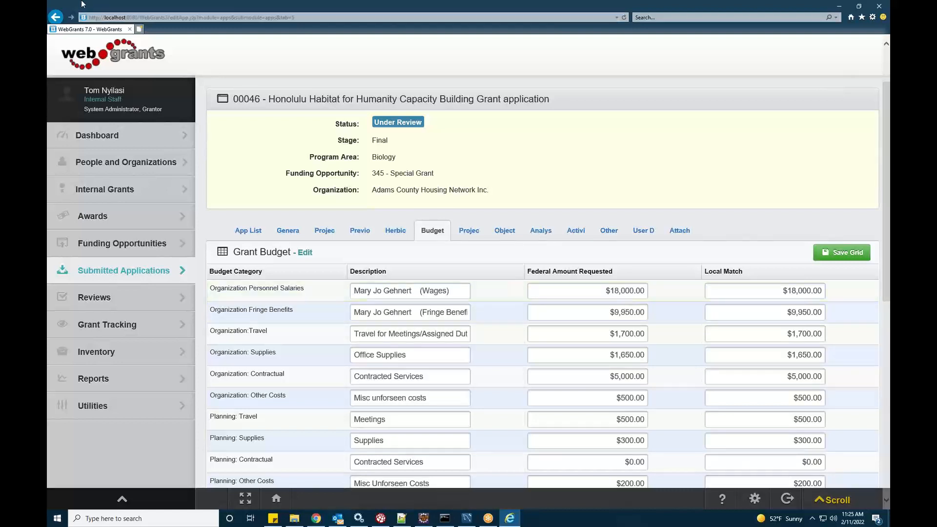
left_click(56, 17)
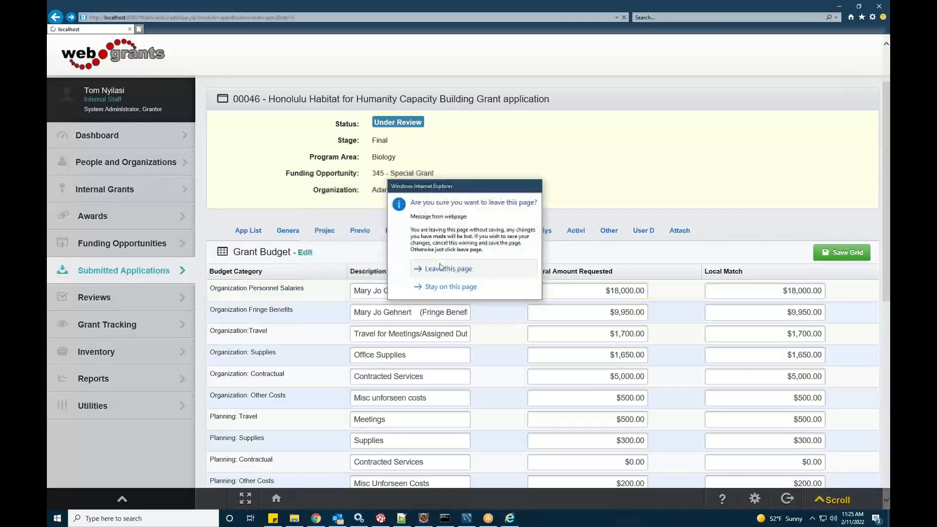
left_click(441, 267)
Return through the previously visited application forms to the external grantee's Application Details component list.
left_click(56, 17)
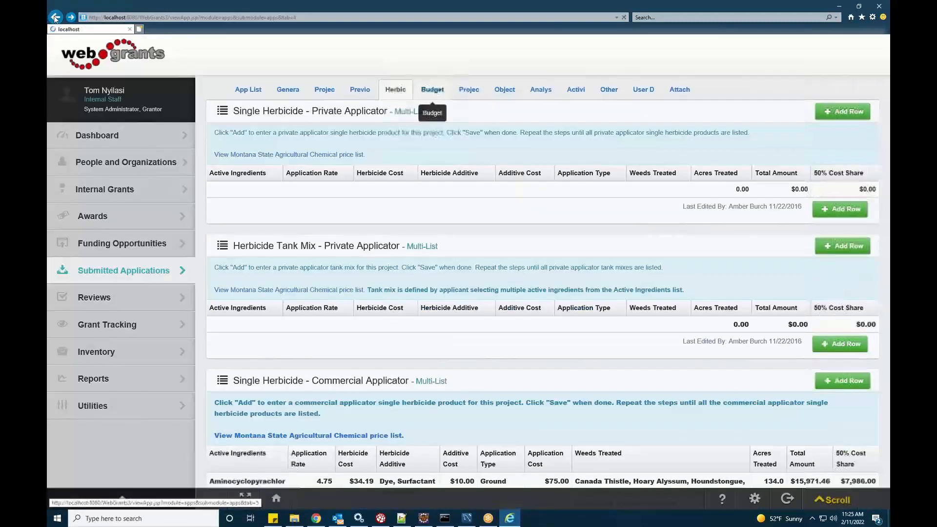
left_click(56, 17)
left_click(56, 17)
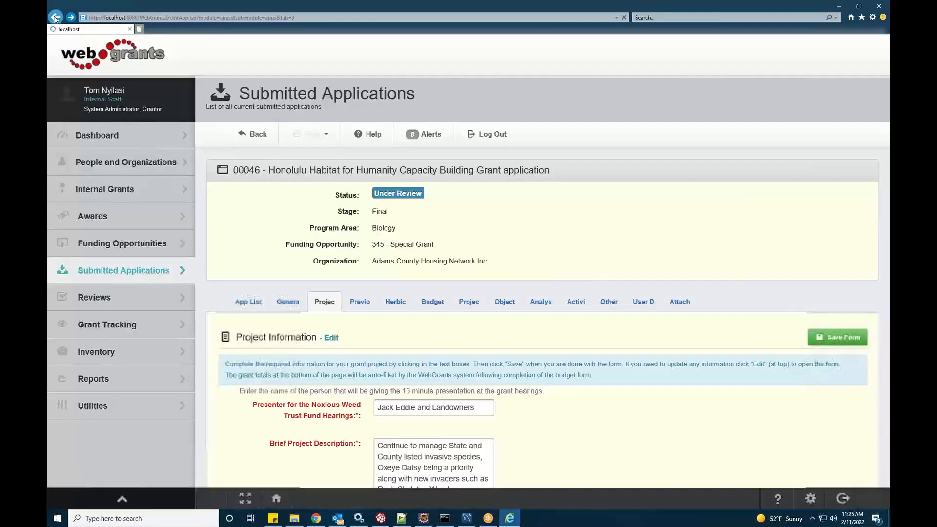
left_click(56, 17)
key("Return")
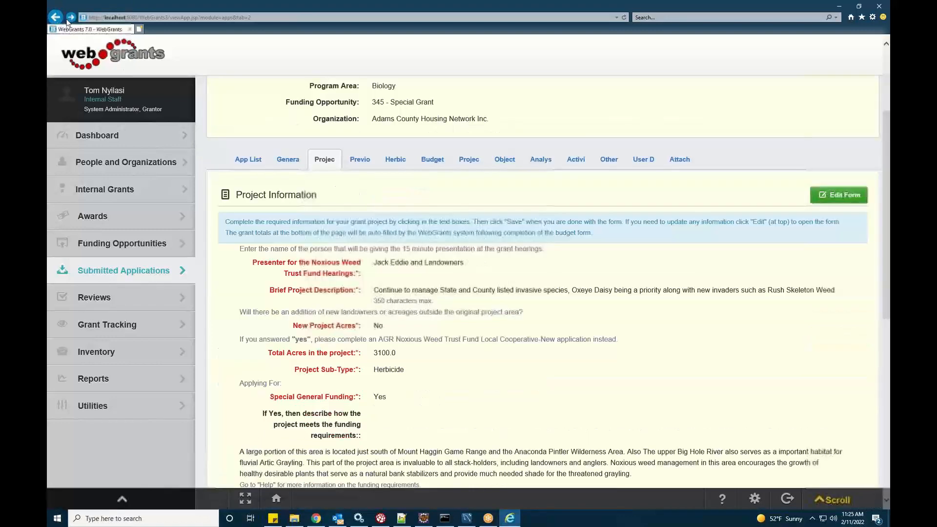
left_click(59, 19)
scroll(402, 220, "down", 4)
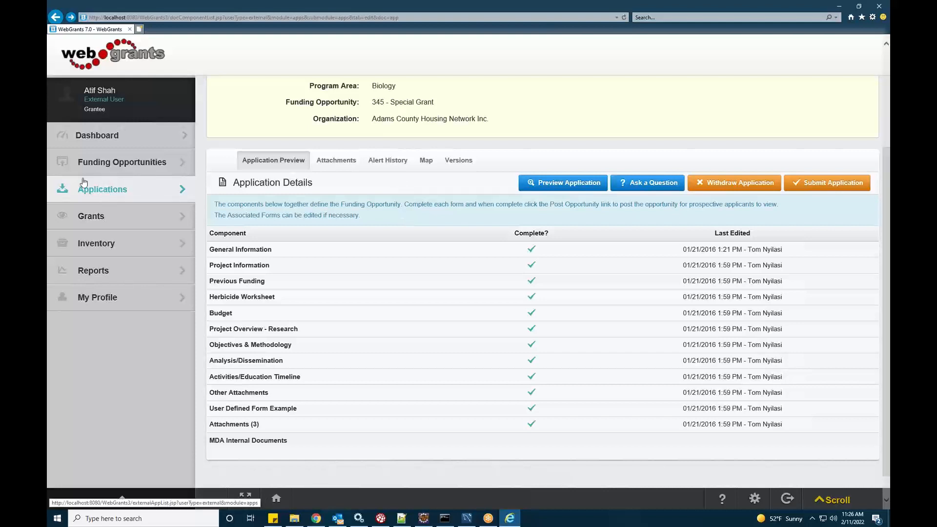
Open the grantee's own profile and review the contact details and associated organizations.
left_click(105, 300)
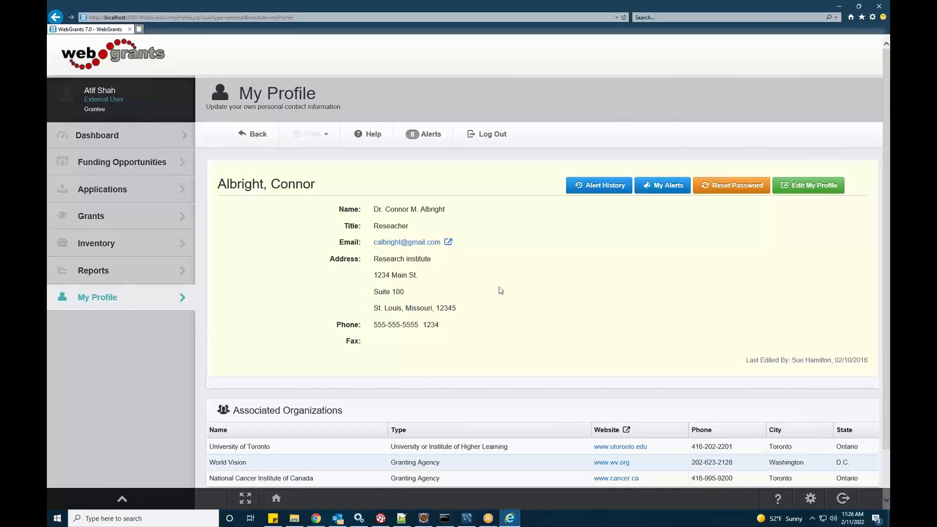
scroll(373, 291, "down", 2)
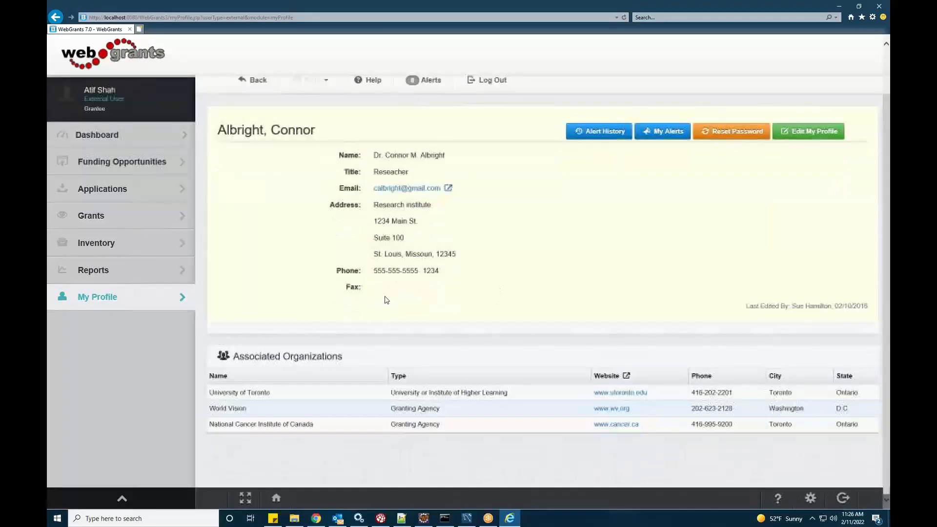
scroll(443, 291, "up", 2)
scroll(498, 266, "up", 1)
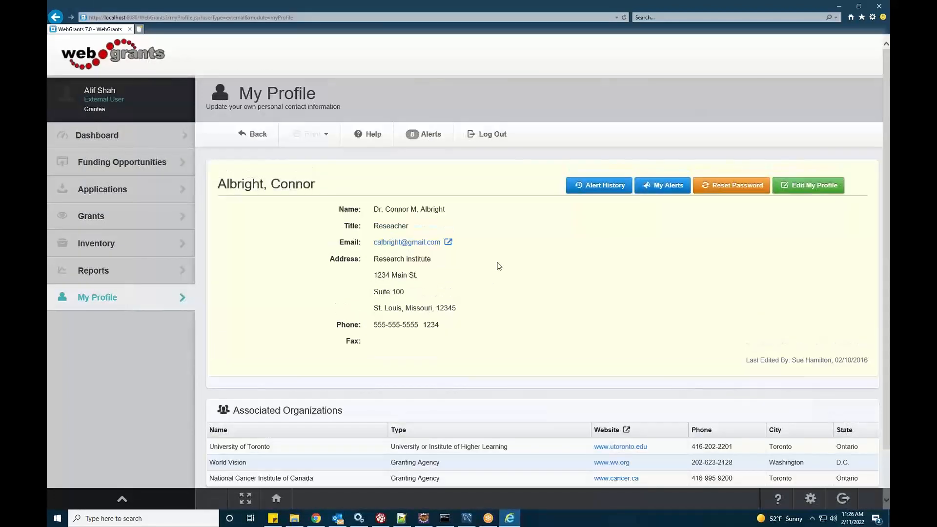